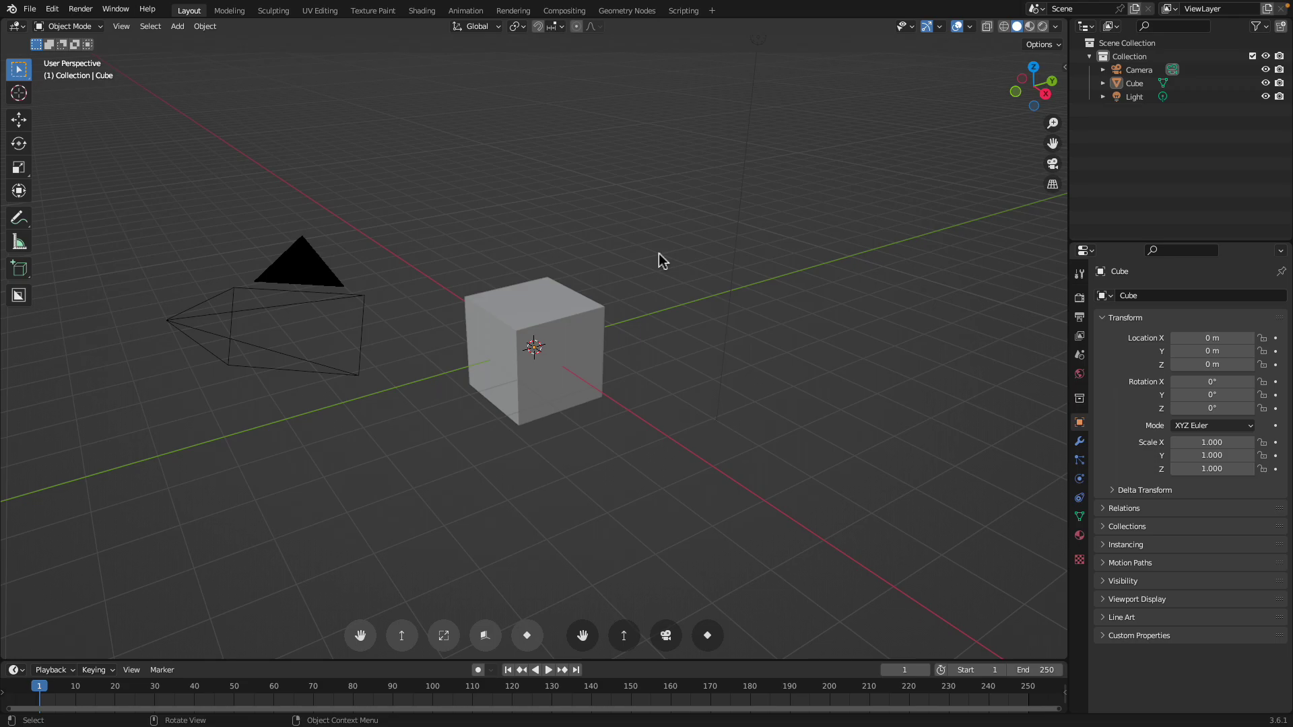
# Split the 3D viewport into an upper and a lower area and delete all the default scene objects
pyautogui.moveTo(677, 243); pyautogui.dragTo(678, 244, button='middle')
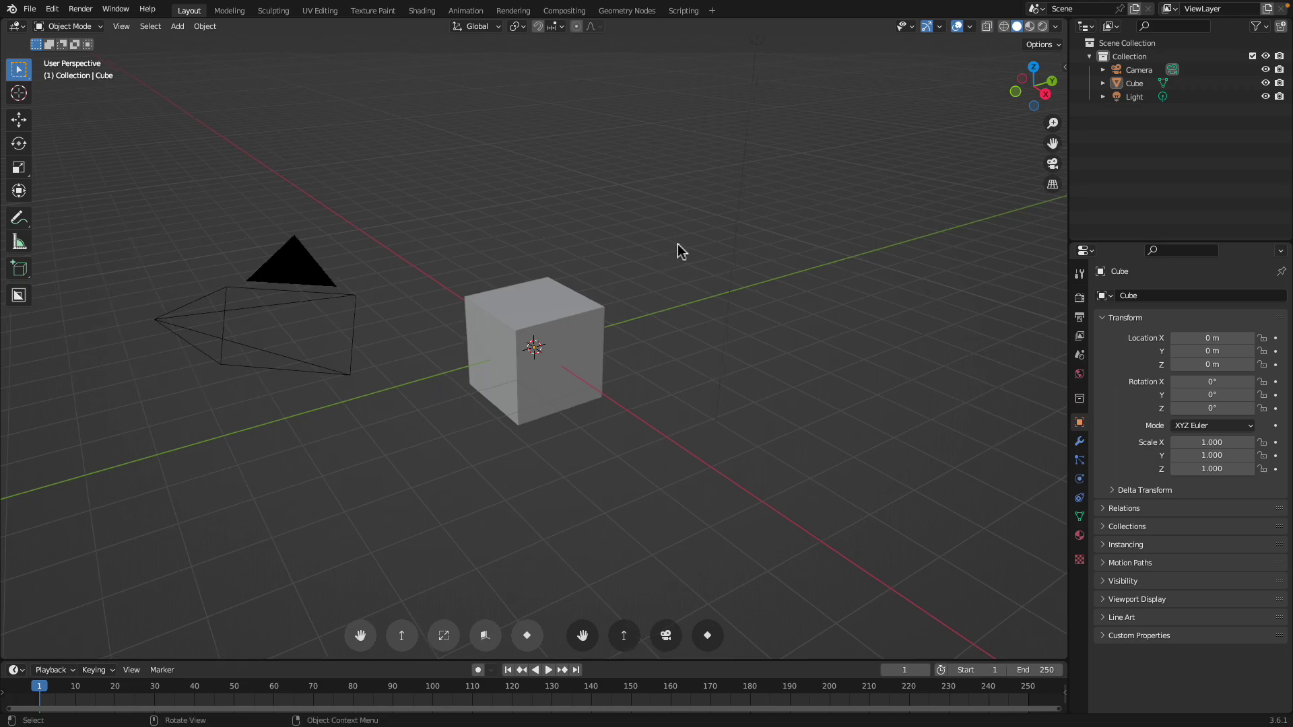
pyautogui.moveTo(1067, 26); pyautogui.dragTo(741, 276)
pyautogui.moveTo(734, 387); pyautogui.dragTo(696, 401, button='middle')
pyautogui.press('a')
pyautogui.press('x')
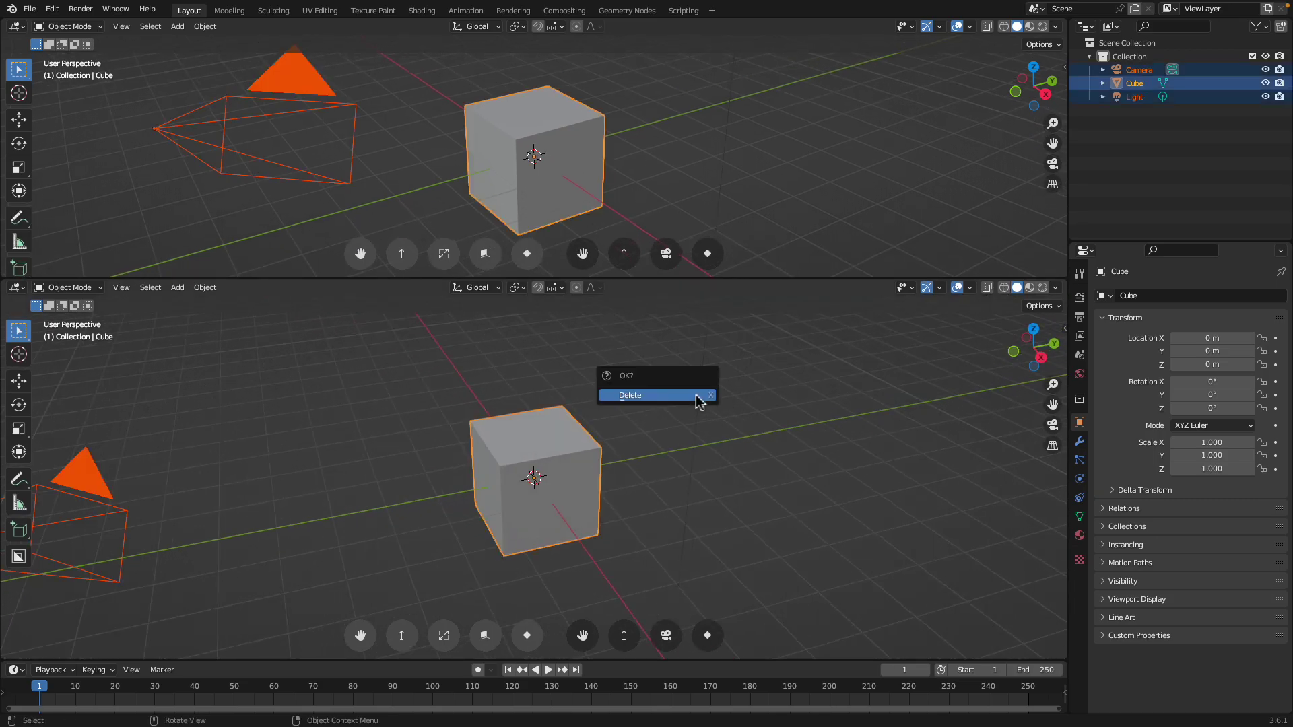
pyautogui.click(698, 396)
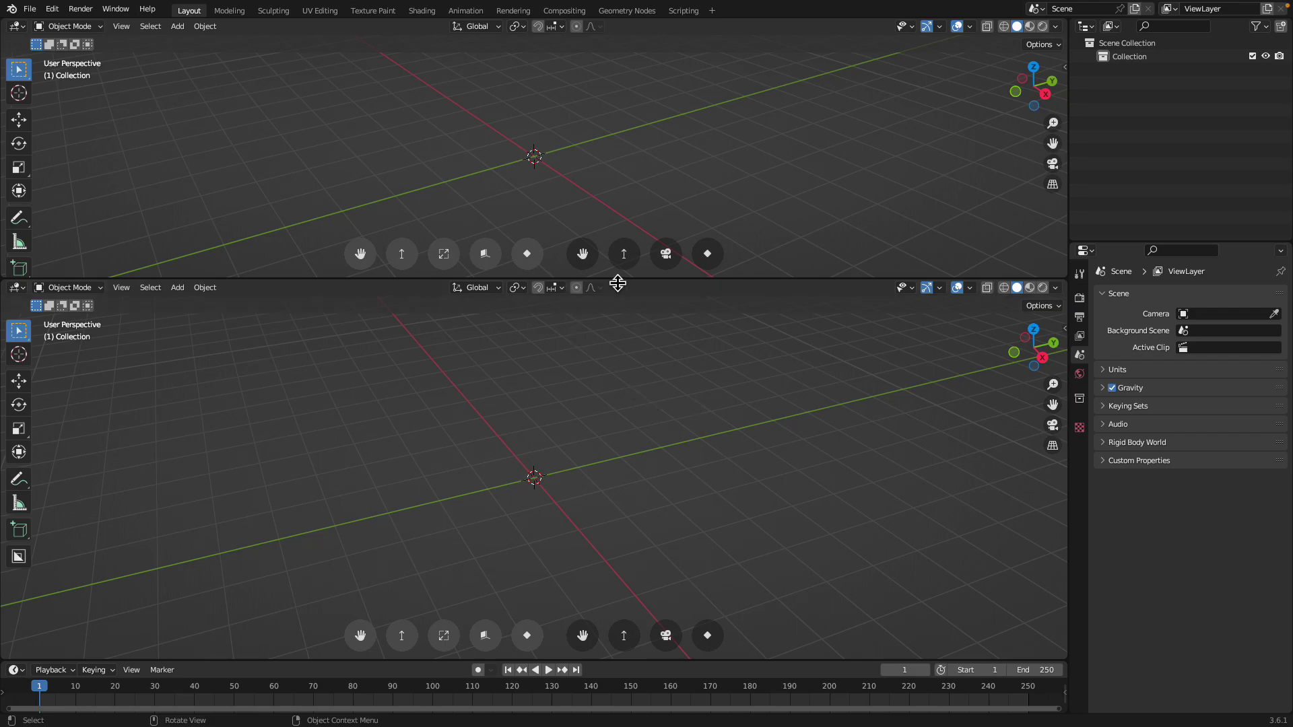
# Enlarge the upper viewport area and switch it to the Sverchok Nodes editor
pyautogui.moveTo(618, 283); pyautogui.dragTo(618, 334)
pyautogui.click(17, 26)
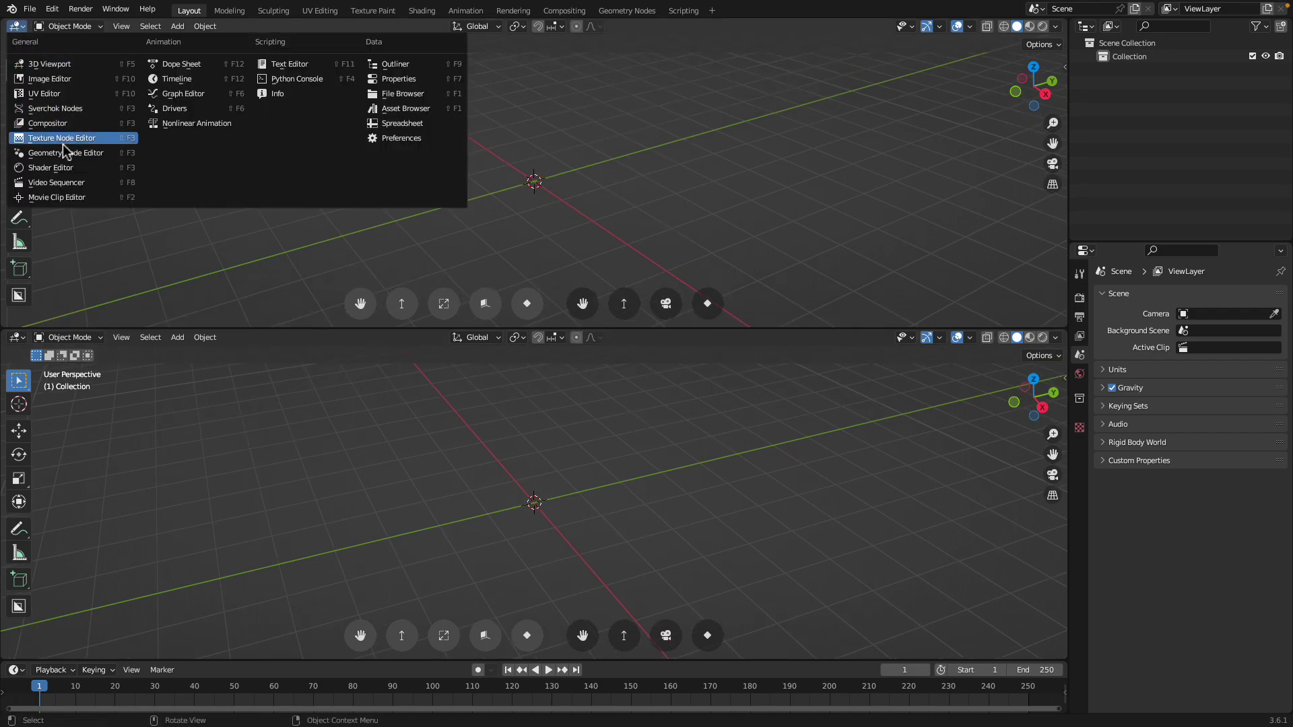
pyautogui.click(55, 109)
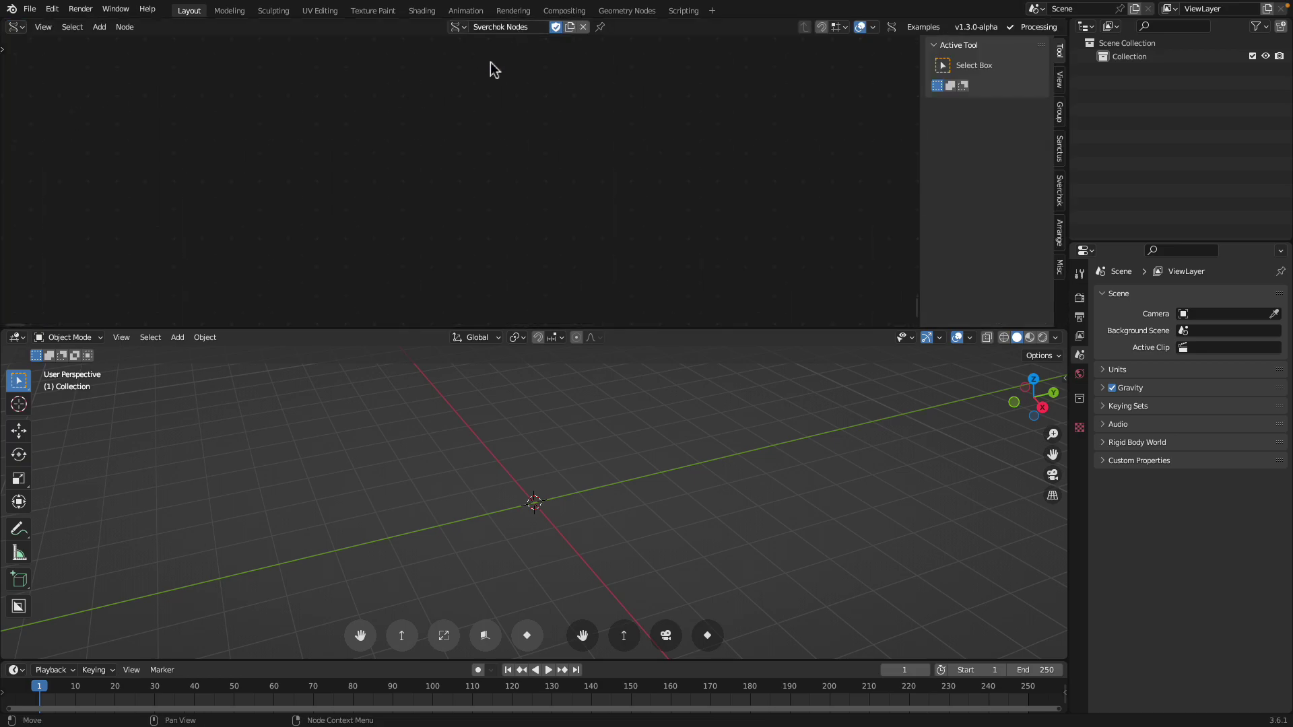
# Add a Random Vector node to the Sverchok node tree
pyautogui.hotkey('shift', 'a')
pyautogui.click(401, 127)
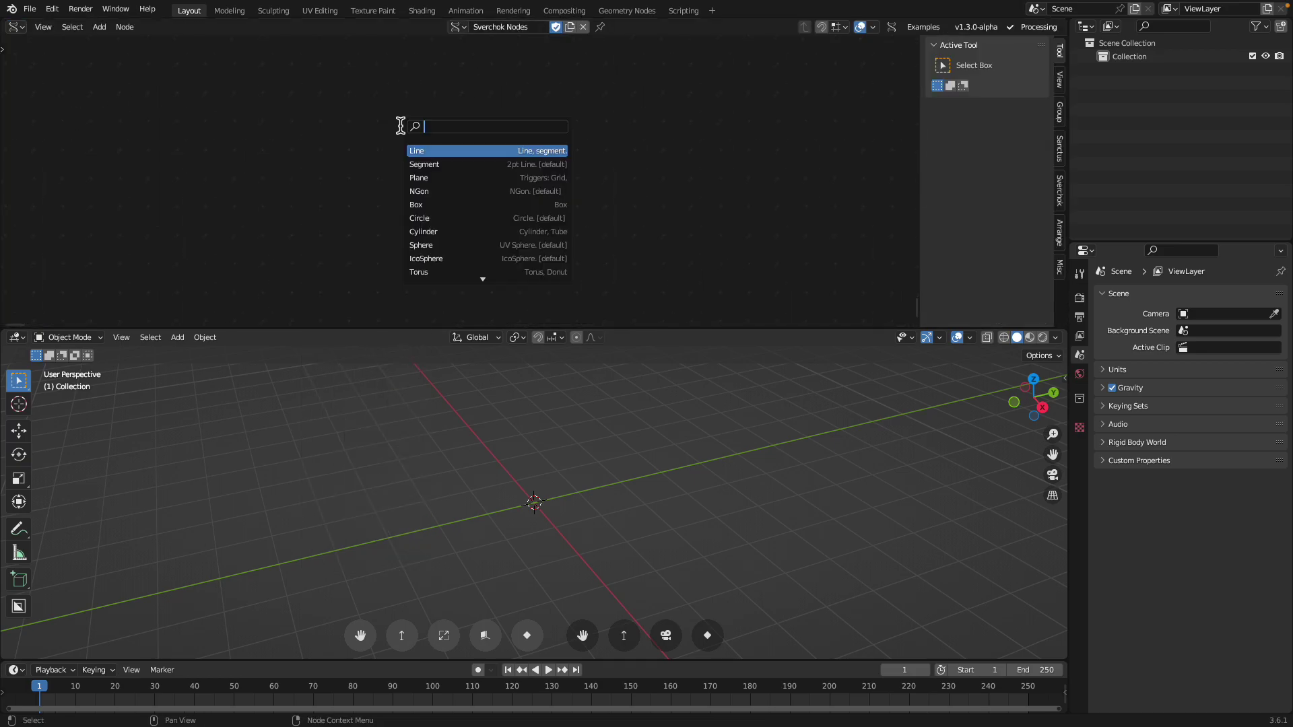
pyautogui.write('random')
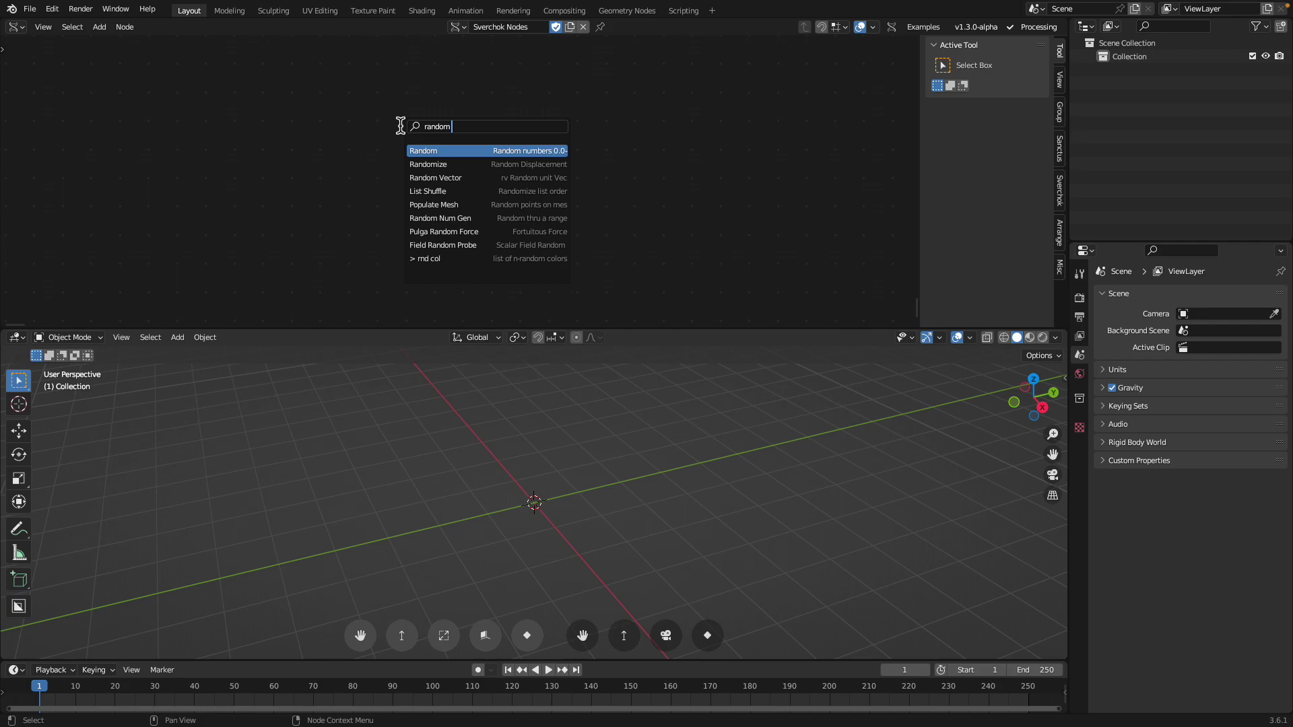
pyautogui.press('Down')
pyautogui.press('Down')
pyautogui.press('Return')
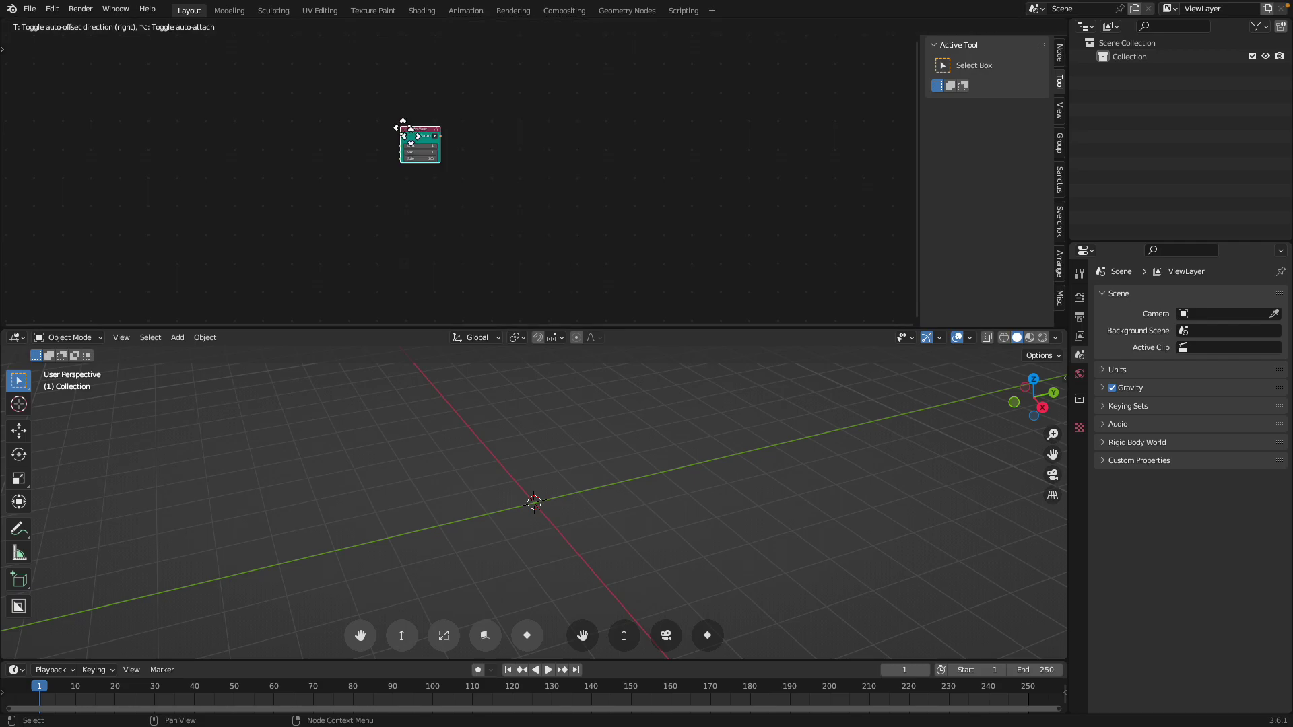
pyautogui.click(460, 160)
# Add a Viewer Draw node and connect Random Vector's output to its Vertices input
pyautogui.hotkey('shift', 'a')
pyautogui.click(498, 142)
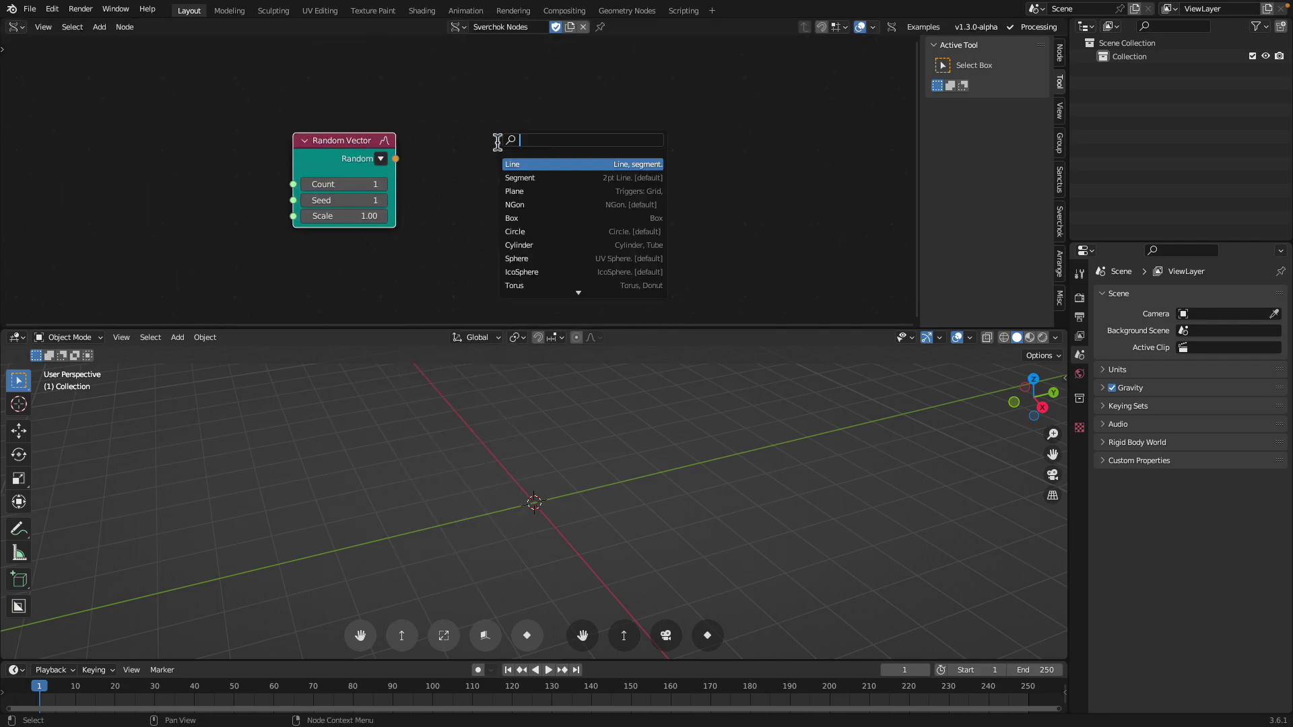
pyautogui.write('viewer dr')
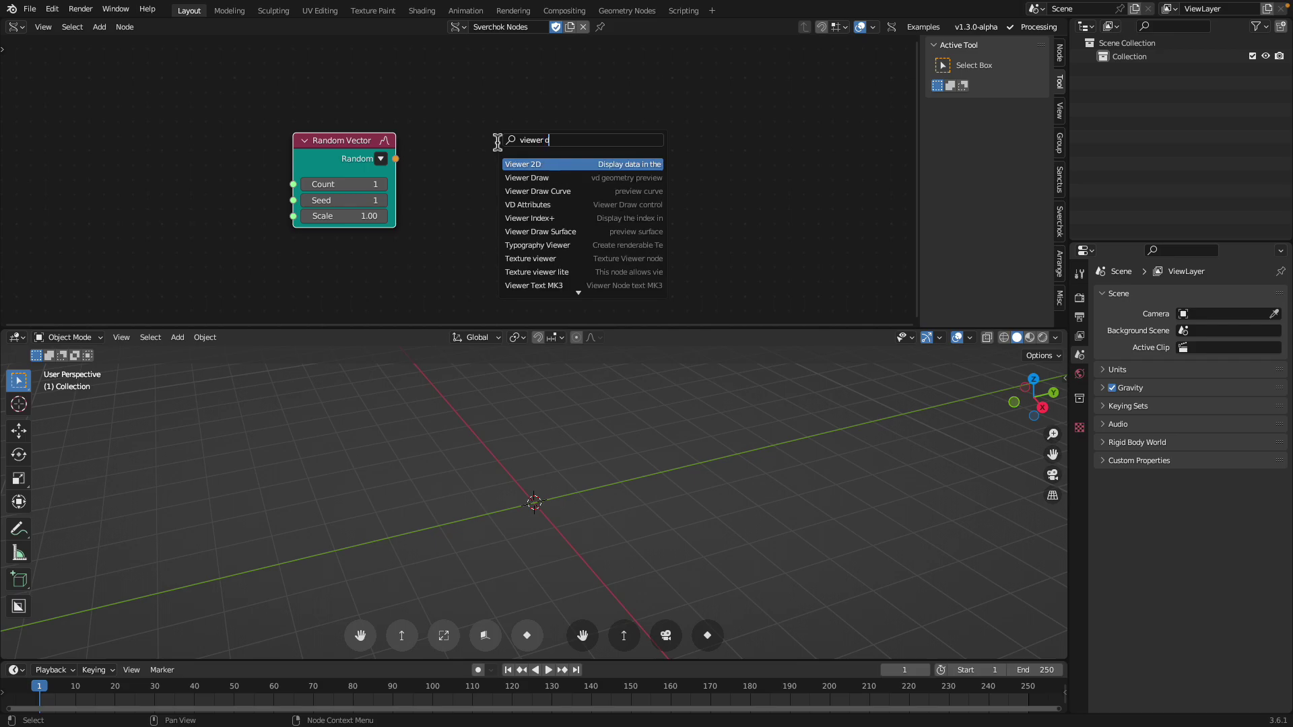
pyautogui.press('Return')
pyautogui.click(494, 103)
pyautogui.moveTo(396, 159)
pyautogui.mouseDown()
pyautogui.moveTo(476, 195)
pyautogui.moveTo(499, 160)
pyautogui.mouseUp()
pyautogui.scroll(1, 556, 141)
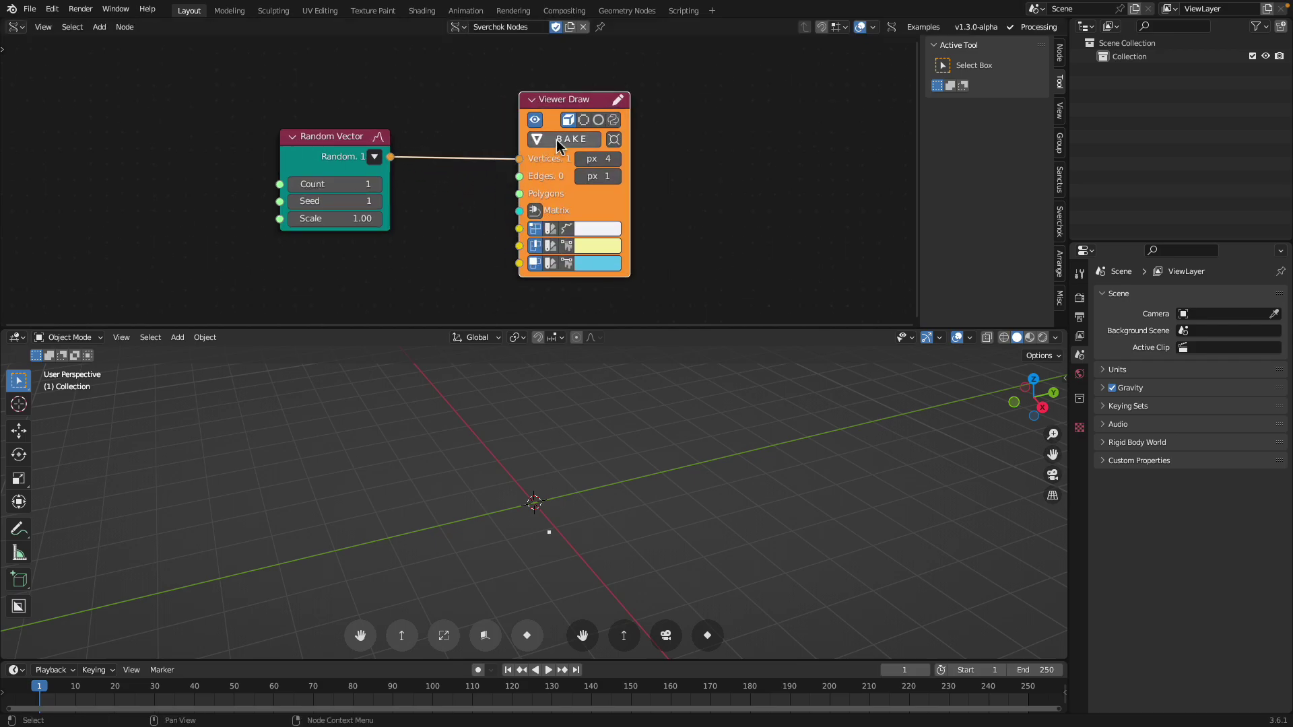
pyautogui.scroll(1, 556, 142)
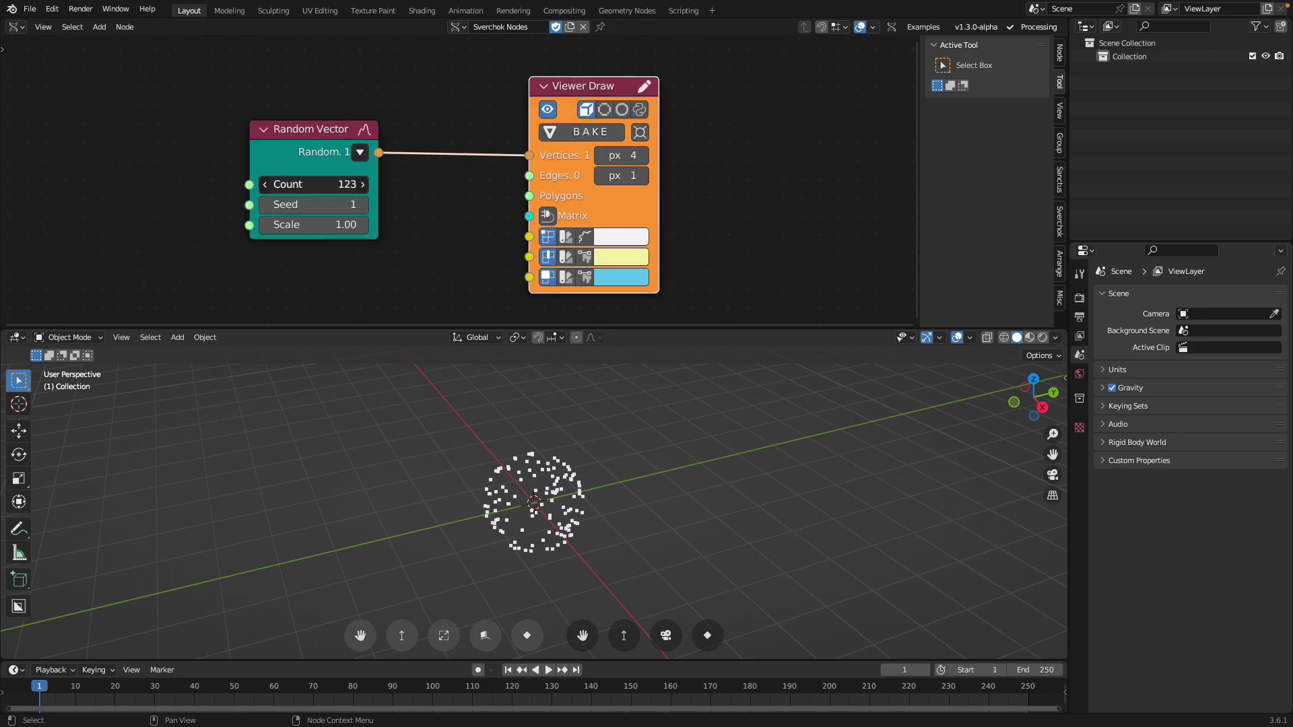
# Raise the Random Vector node's count to 460 and its seed to 87
pyautogui.moveTo(320, 184); pyautogui.dragTo(382, 184)
pyautogui.moveTo(472, 429); pyautogui.dragTo(482, 420, button='middle')
pyautogui.moveTo(320, 187); pyautogui.dragTo(365, 185)
pyautogui.moveTo(554, 463); pyautogui.dragTo(537, 440, button='middle')
pyautogui.scroll(1, 537, 440)
pyautogui.moveTo(324, 207); pyautogui.dragTo(383, 208)
pyautogui.moveTo(537, 476); pyautogui.dragTo(553, 478, button='middle')
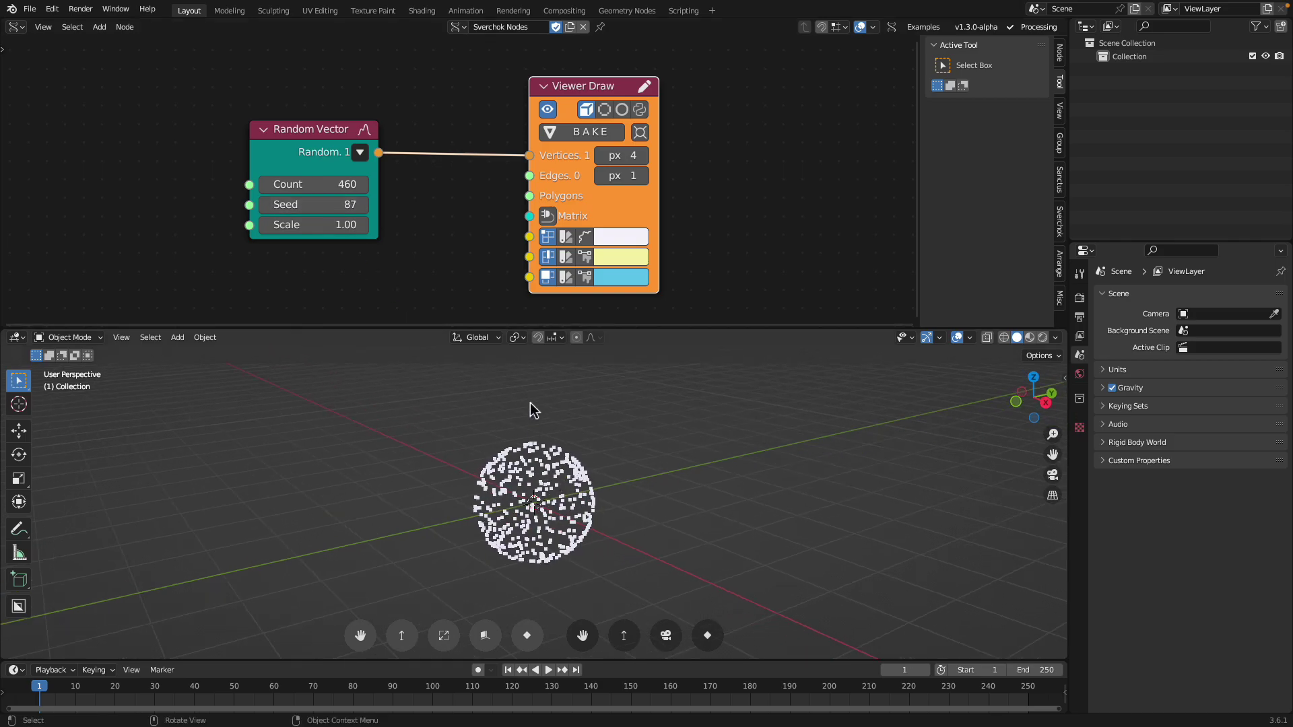
# Set the Random Vector seed to 114 and widen the gap between the Random Vector and Viewer Draw nodes
pyautogui.moveTo(570, 87); pyautogui.dragTo(589, 88)
pyautogui.moveTo(505, 397); pyautogui.dragTo(487, 412, button='middle')
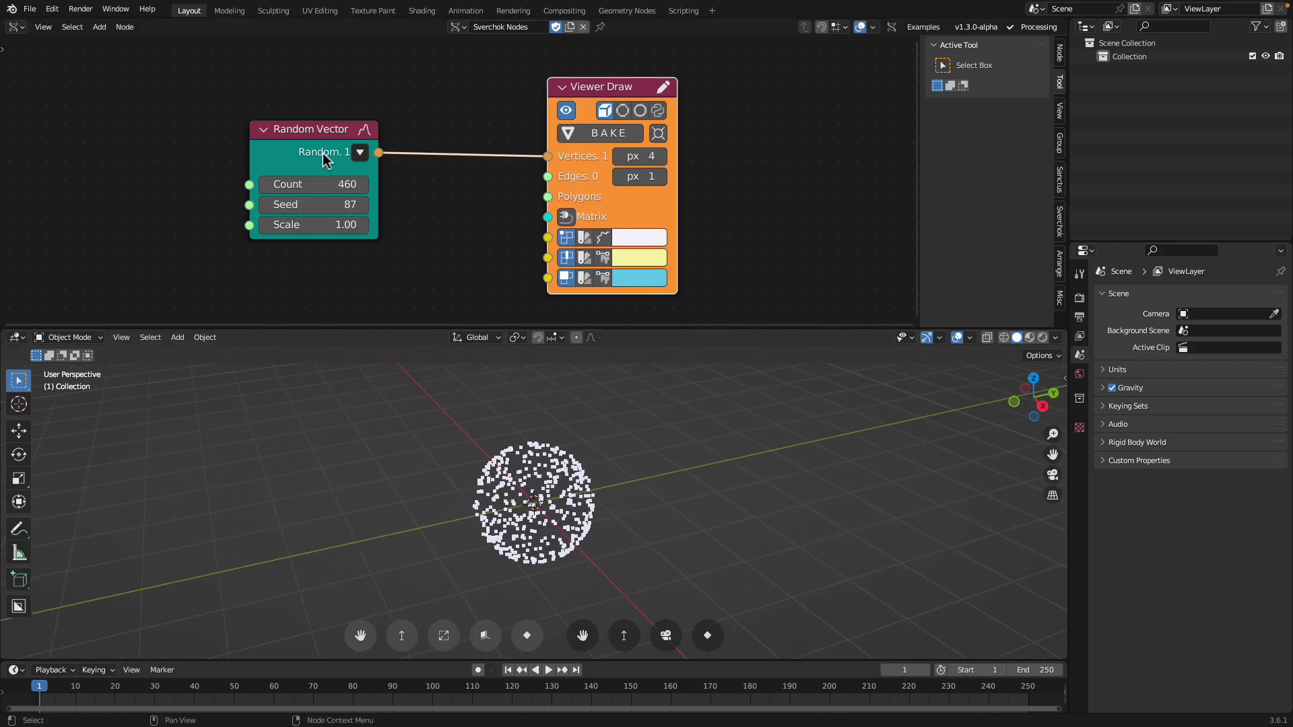
pyautogui.moveTo(324, 162); pyautogui.dragTo(317, 156)
pyautogui.moveTo(310, 205); pyautogui.dragTo(317, 199)
pyautogui.moveTo(270, 123); pyautogui.dragTo(212, 121)
# Insert a Randomize node into the link between Random Vector and Viewer Draw
pyautogui.hotkey('alt', 'space')
pyautogui.write('randomize')
pyautogui.press('Return')
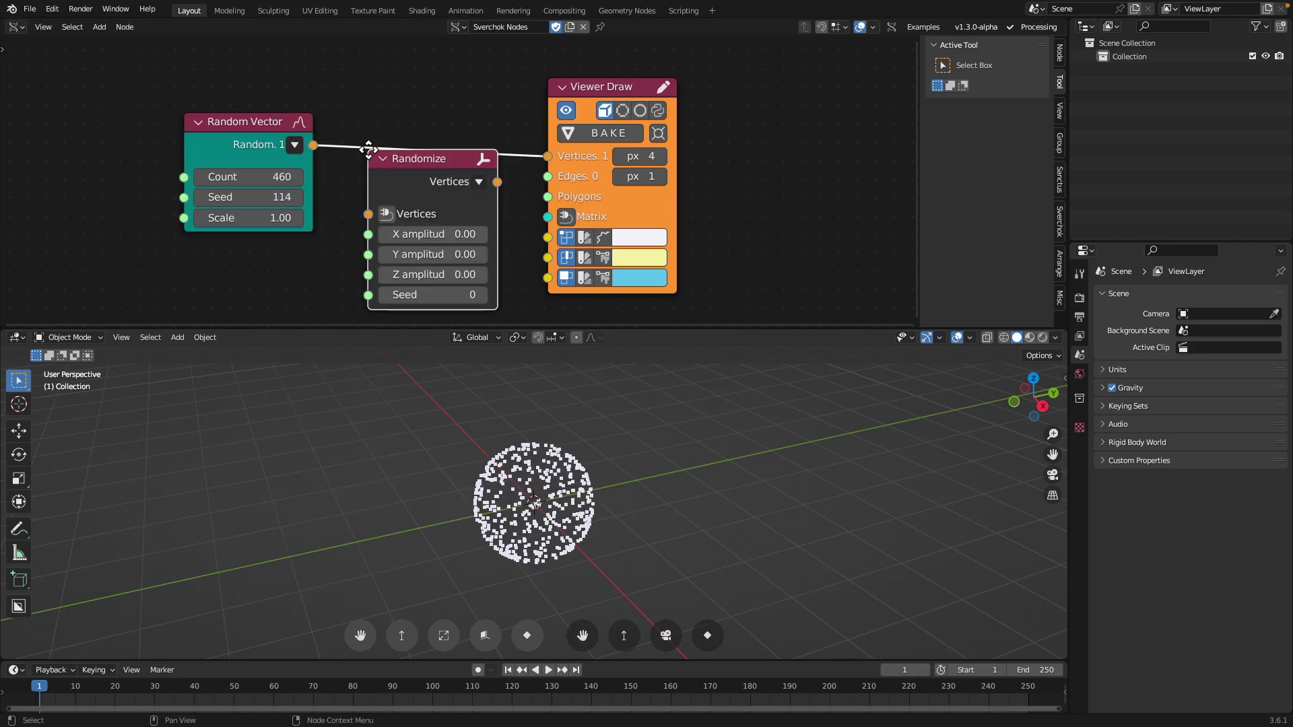
pyautogui.click(376, 115)
# Set the Randomize node's X, Y and Z amplitudes to 0.92 and its seed to 89
pyautogui.moveTo(453, 199)
pyautogui.keyDown('shift'); pyautogui.mouseDown()
pyautogui.moveTo(453, 239)
pyautogui.moveTo(539, 238)
pyautogui.mouseUp(); pyautogui.keyUp('shift')
pyautogui.moveTo(412, 261); pyautogui.dragTo(516, 262)
pyautogui.moveTo(350, 418); pyautogui.dragTo(398, 394, button='middle')
# Set the Random Vector node's count to 100 and its seed to 181
pyautogui.moveTo(267, 167); pyautogui.dragTo(267, 168)
pyautogui.click(268, 179)
pyautogui.press('Return')
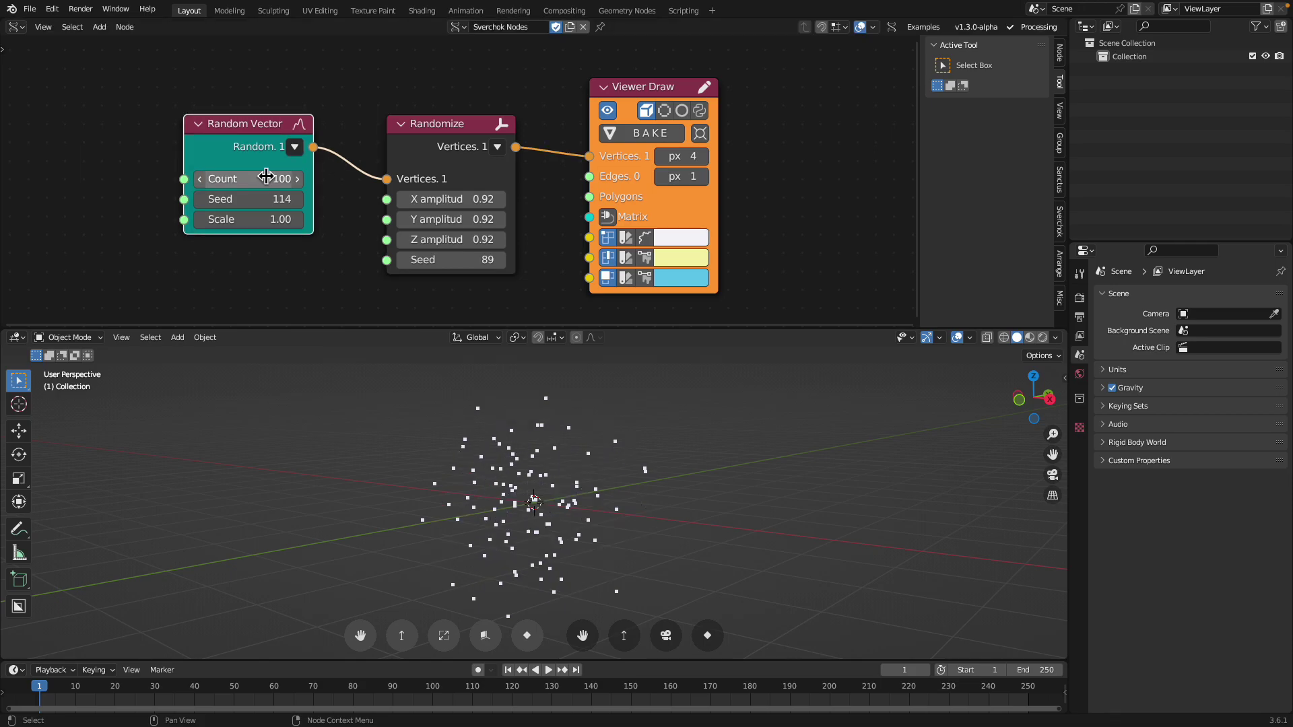
pyautogui.moveTo(648, 497); pyautogui.dragTo(714, 498, button='middle')
pyautogui.moveTo(260, 202); pyautogui.dragTo(328, 211)
# Make room beside Viewer Draw and insert a UV Connection node into its link with Randomize
pyautogui.moveTo(623, 134); pyautogui.dragTo(554, 110, button='middle')
pyautogui.moveTo(585, 70); pyautogui.dragTo(728, 101)
pyautogui.scroll(-1, 571, 201)
pyautogui.moveTo(435, 116); pyautogui.dragTo(421, 107)
pyautogui.hotkey('alt', 'space')
pyautogui.write('uv con')
pyautogui.press('Return')
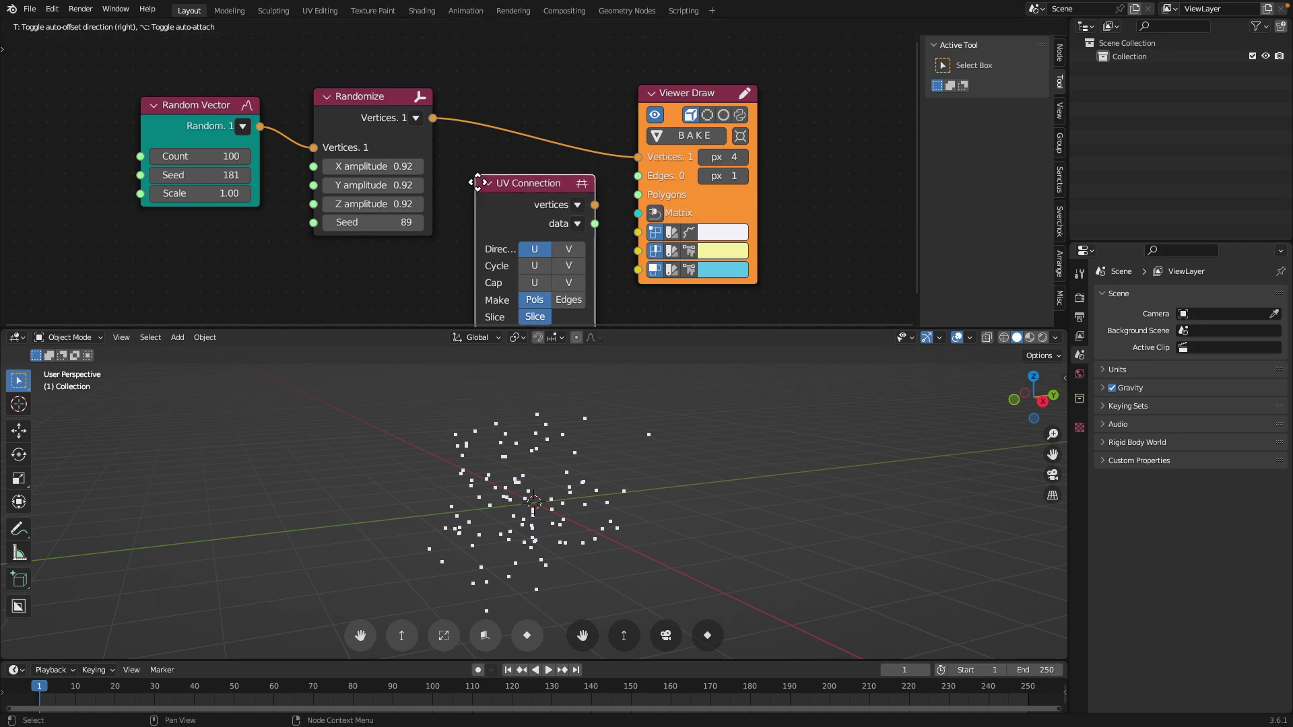
pyautogui.click(500, 109)
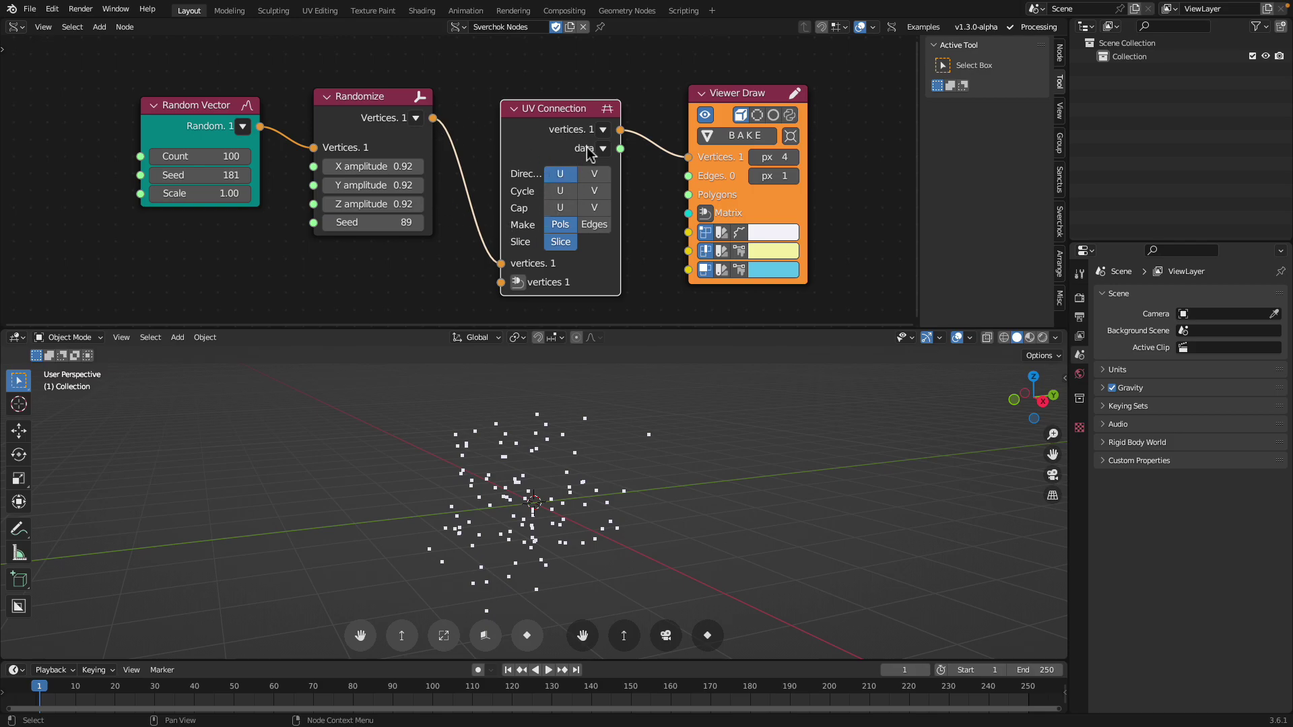
# Connect UV Connection's data output to Viewer Draw's Edges input and set its Make option to Edges
pyautogui.moveTo(616, 149); pyautogui.dragTo(688, 176)
pyautogui.click(594, 225)
pyautogui.moveTo(673, 471); pyautogui.dragTo(627, 448, button='middle')
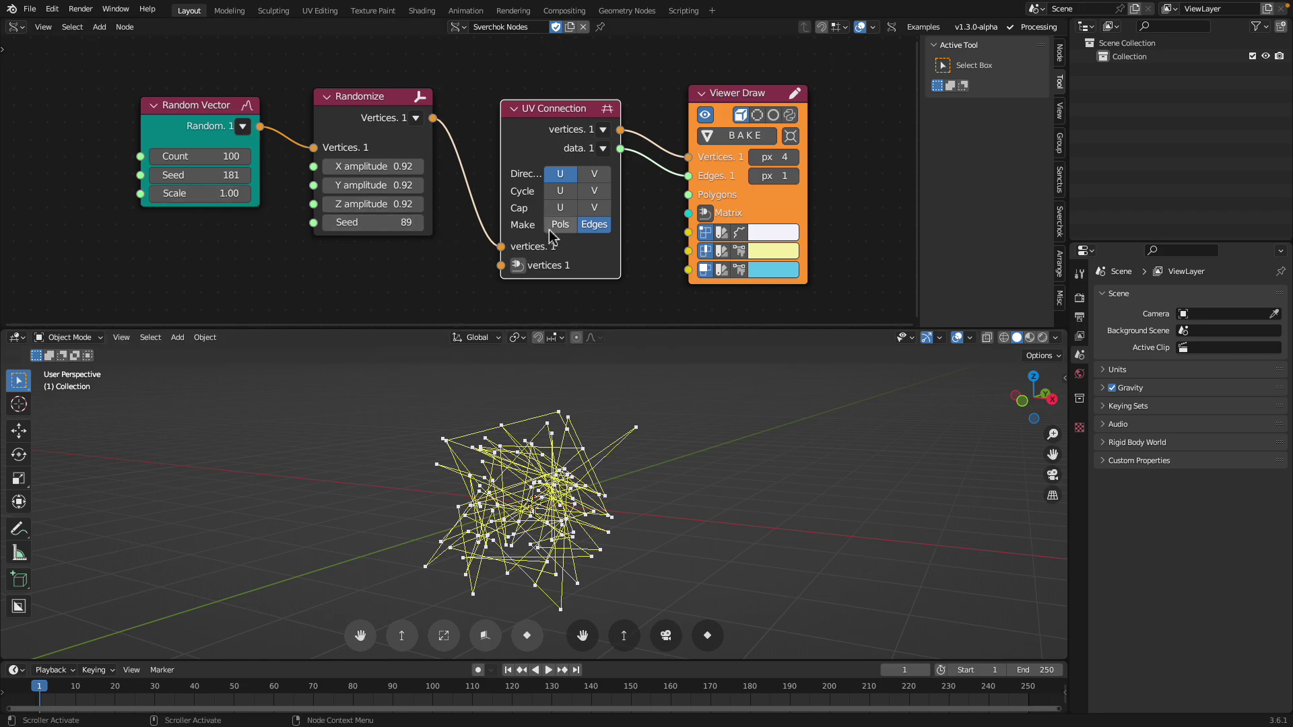
pyautogui.moveTo(531, 513); pyautogui.dragTo(538, 499, button='middle')
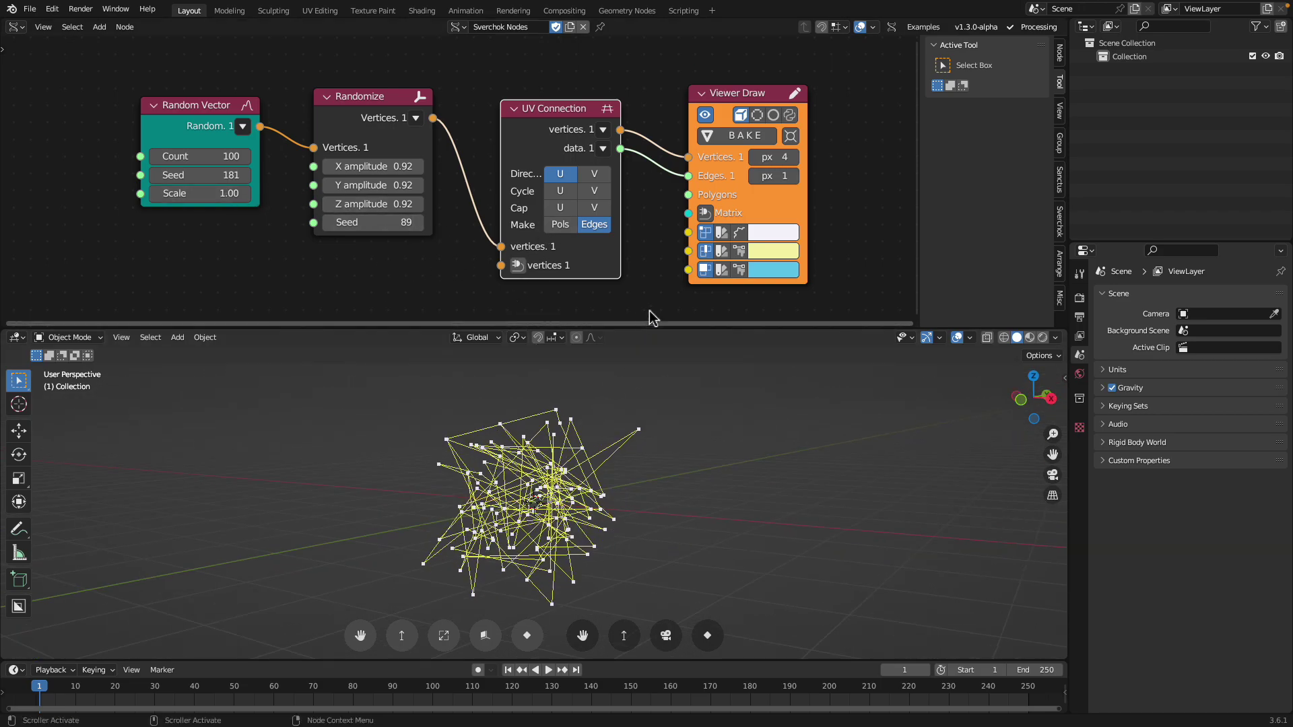
pyautogui.moveTo(572, 447)
pyautogui.mouseDown(button='middle')
pyautogui.moveTo(548, 456)
pyautogui.moveTo(571, 443)
pyautogui.moveTo(566, 431)
pyautogui.mouseUp(button='middle')
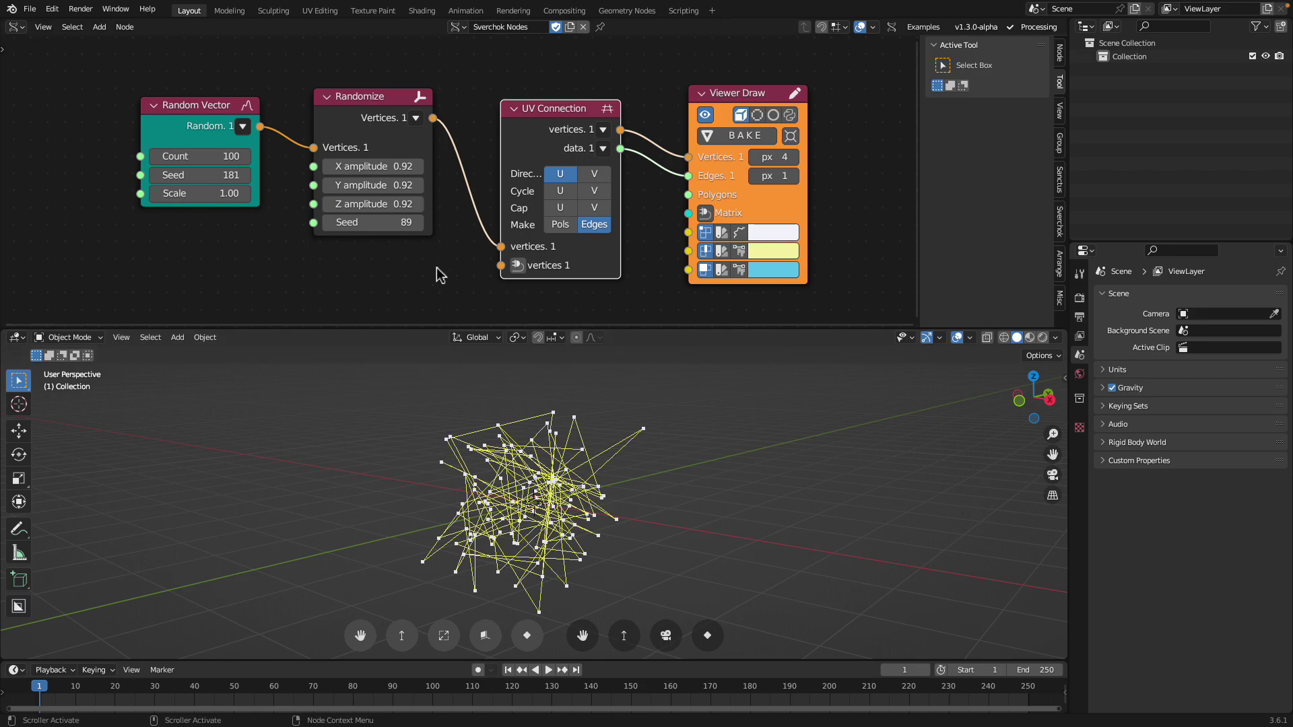
# Set the Randomize seed to 138 and the Random Vector seed to 238
pyautogui.moveTo(374, 223); pyautogui.dragTo(431, 222)
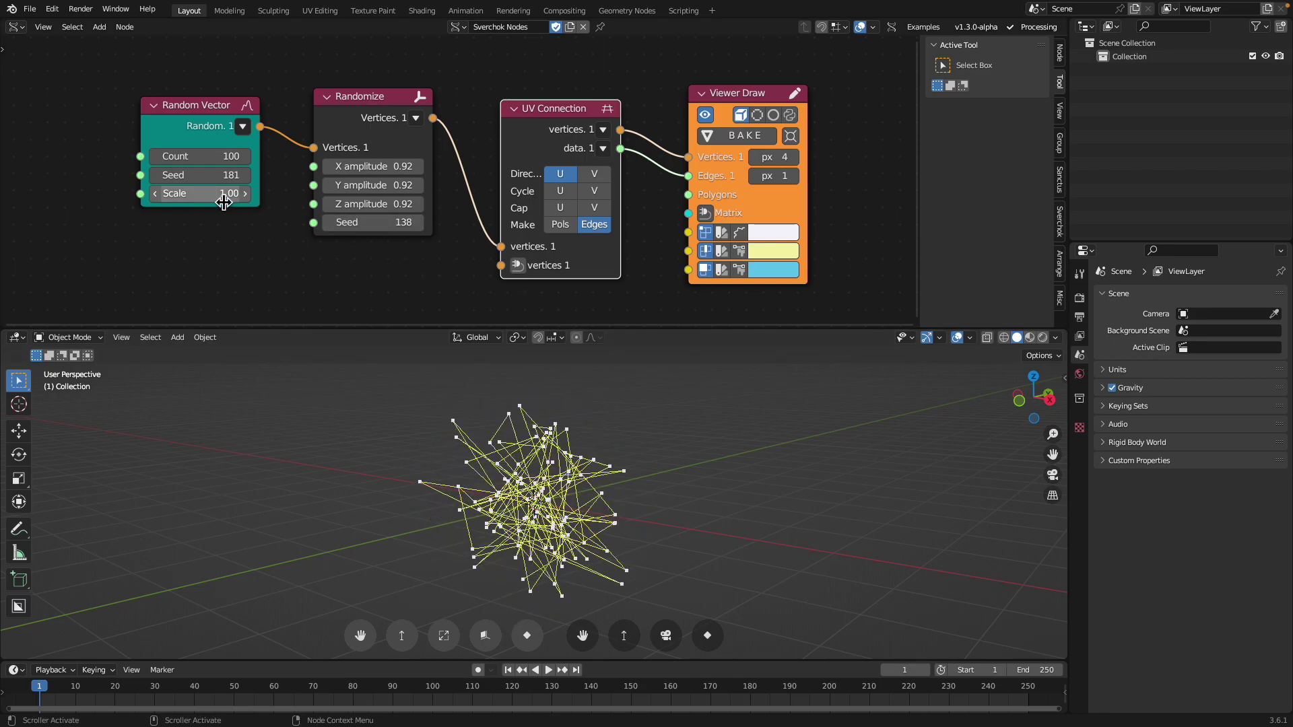
pyautogui.moveTo(202, 175); pyautogui.dragTo(242, 175)
pyautogui.moveTo(634, 471); pyautogui.dragTo(542, 452, button='middle')
# Save the Blender file to the Desktop as randompoints_connect_the_dots.blend
pyautogui.press('super+s')
pyautogui.click(465, 651)
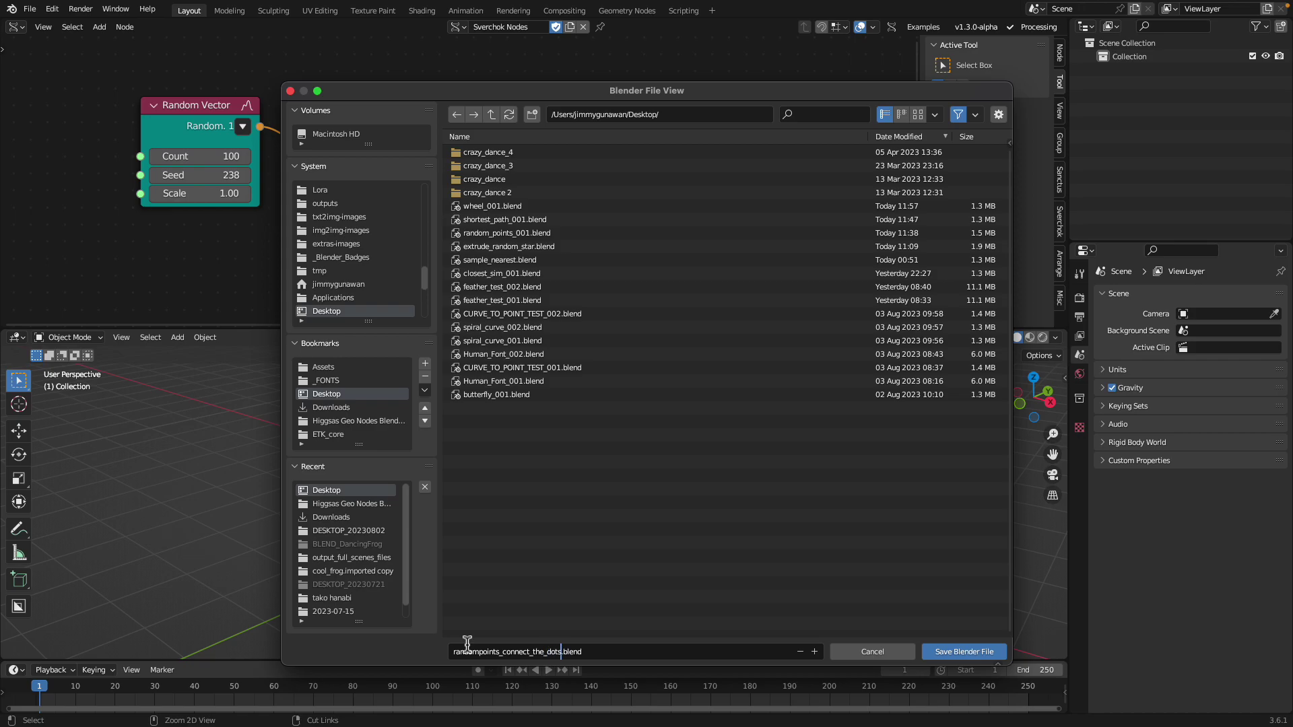
pyautogui.click(980, 651)
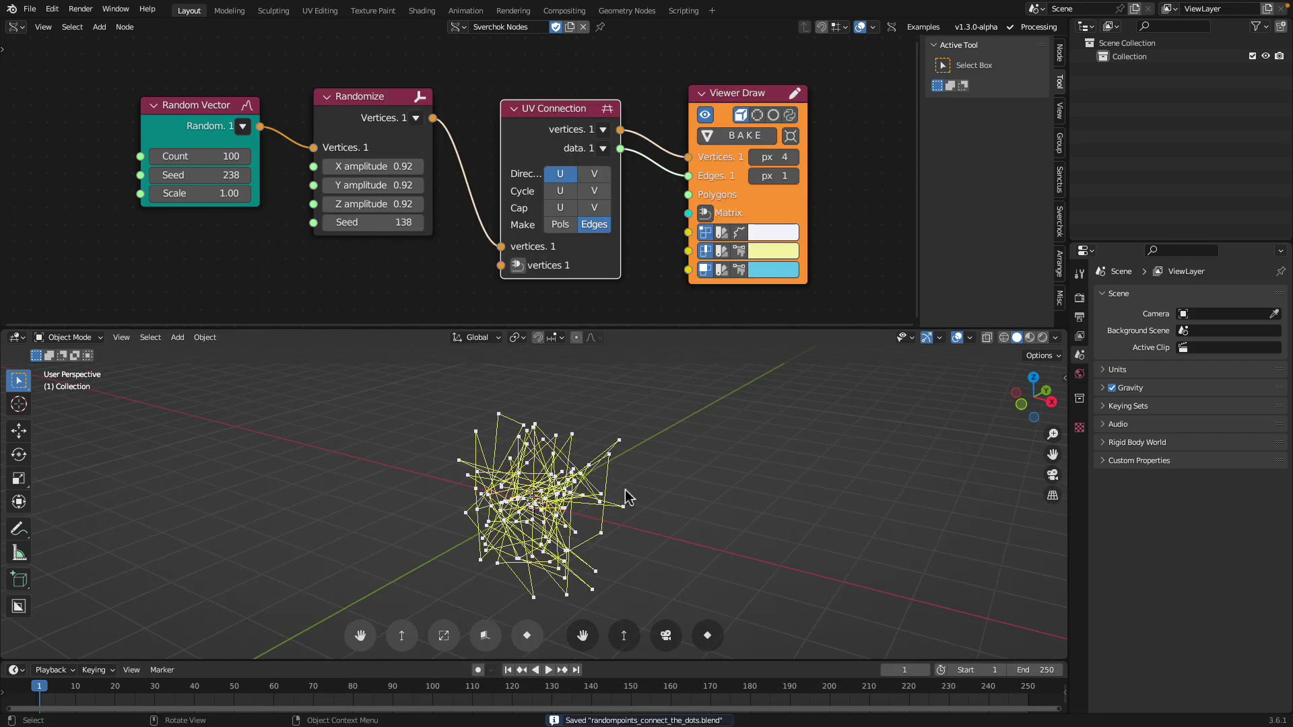
# Rearrange the Random Vector, Randomize, UV Connection and Viewer Draw nodes to free space beneath the chain
pyautogui.moveTo(633, 467)
pyautogui.mouseDown(button='middle')
pyautogui.moveTo(596, 482)
pyautogui.moveTo(630, 479)
pyautogui.moveTo(609, 470)
pyautogui.mouseUp(button='middle')
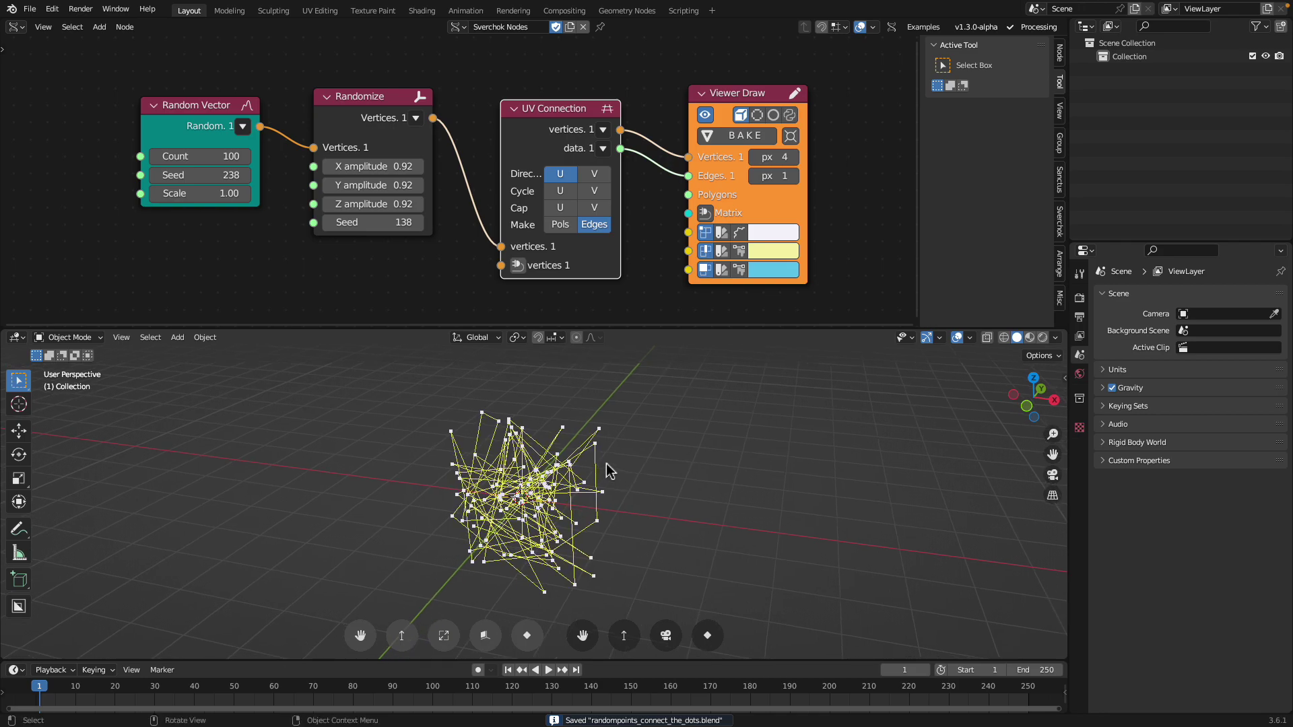
pyautogui.moveTo(542, 139); pyautogui.dragTo(538, 112)
pyautogui.moveTo(469, 133); pyautogui.dragTo(491, 136, button='middle')
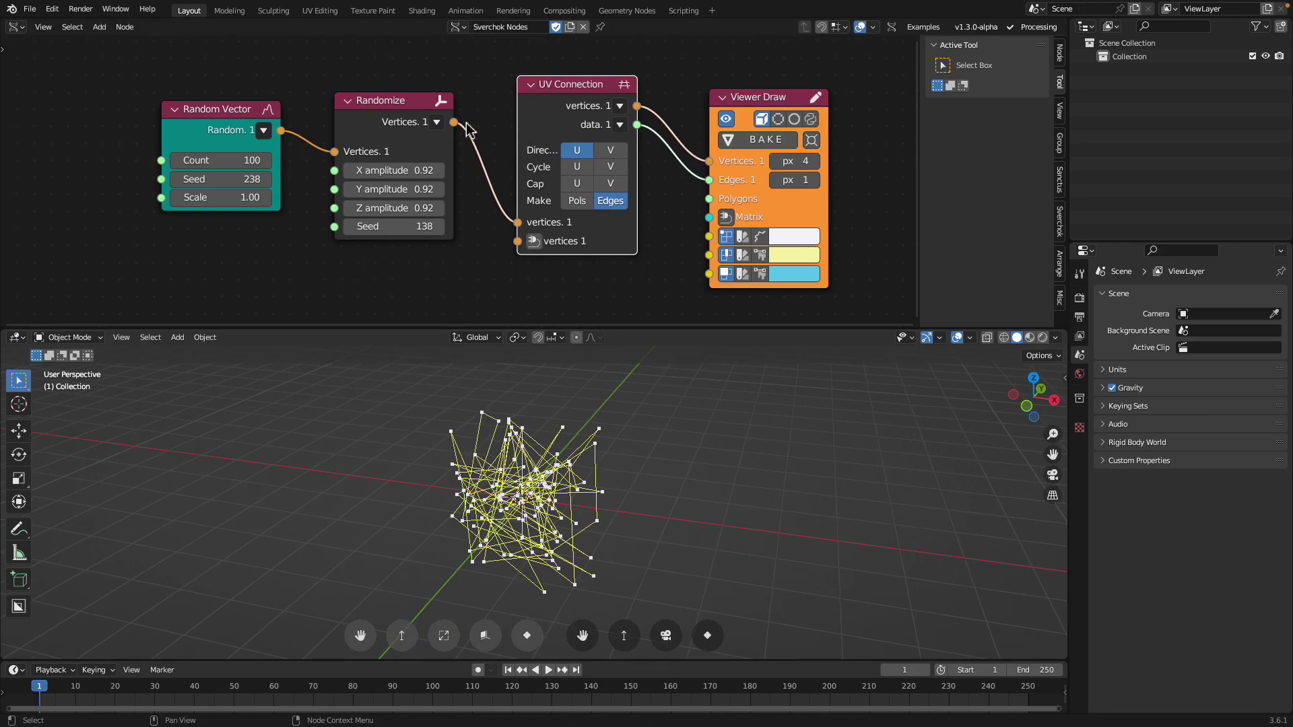
pyautogui.moveTo(435, 101); pyautogui.dragTo(427, 74)
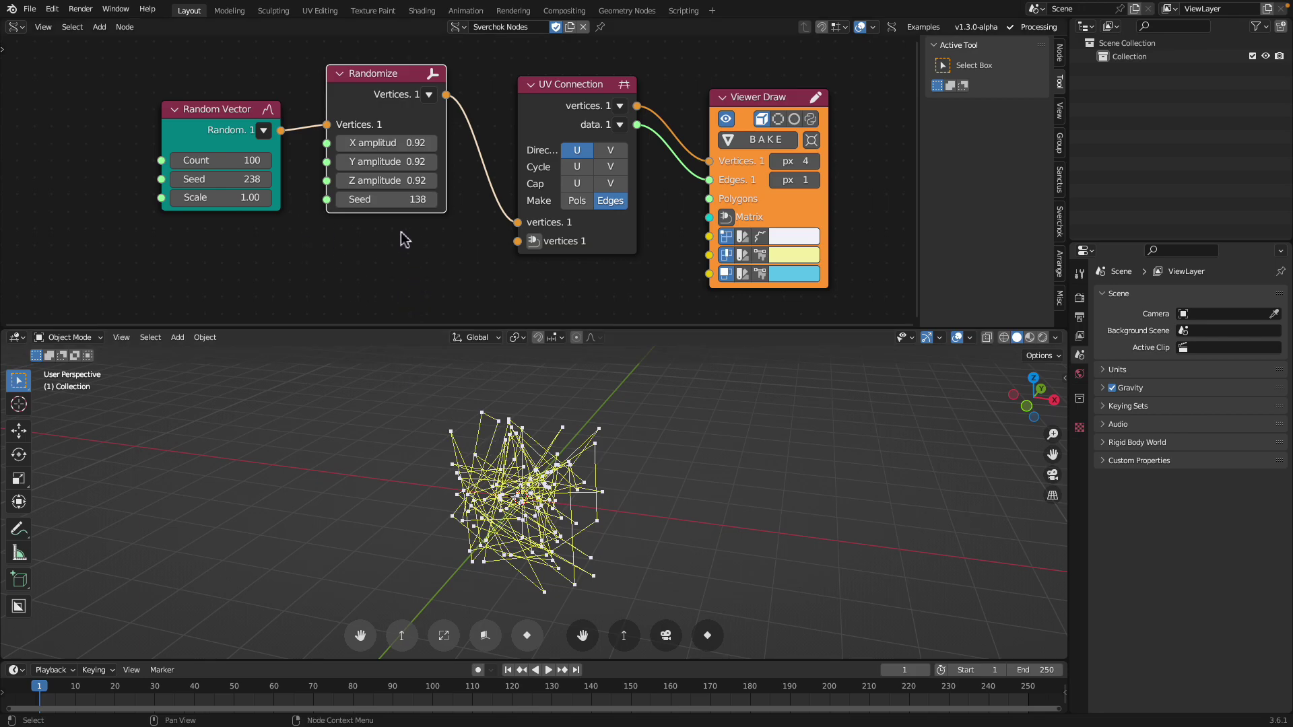
pyautogui.moveTo(606, 101); pyautogui.dragTo(624, 94)
pyautogui.moveTo(790, 99); pyautogui.dragTo(842, 95)
pyautogui.moveTo(626, 80); pyautogui.dragTo(653, 69)
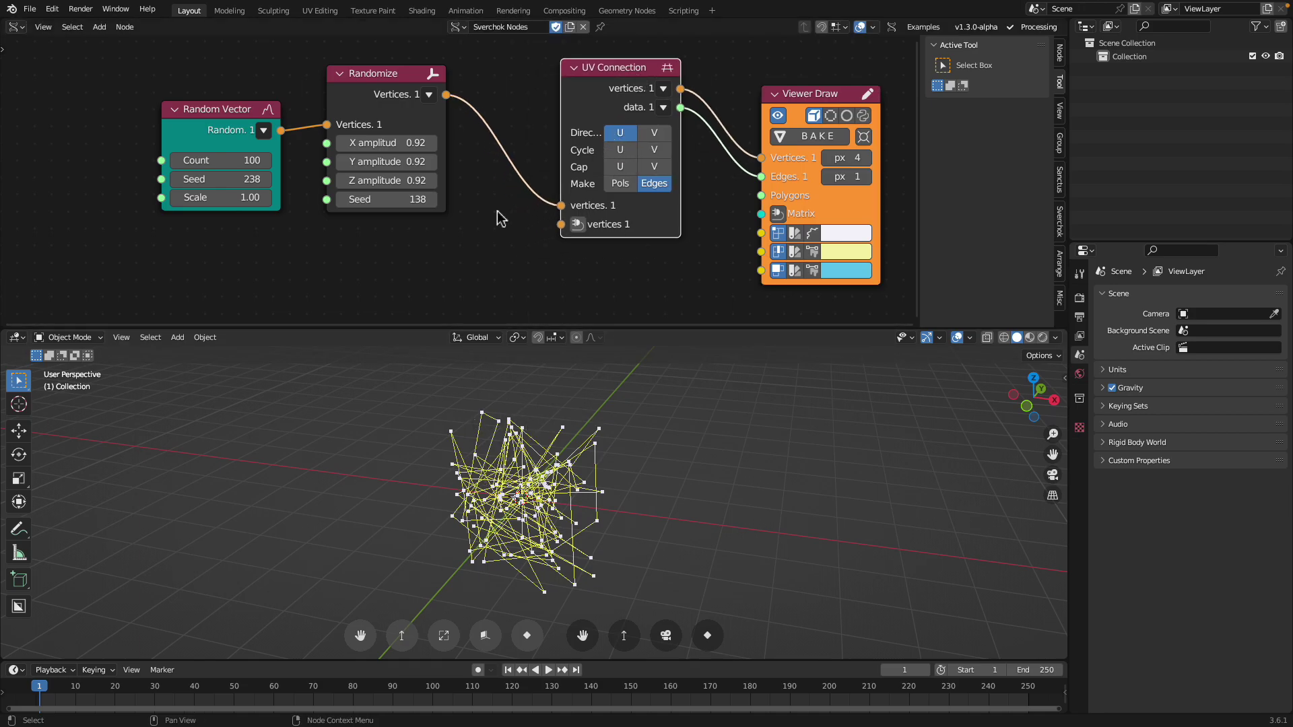
pyautogui.moveTo(399, 95); pyautogui.dragTo(401, 82)
pyautogui.scroll(-2, 453, 166)
pyautogui.moveTo(453, 166); pyautogui.dragTo(434, 120, button='middle')
pyautogui.moveTo(247, 83); pyautogui.dragTo(227, 138)
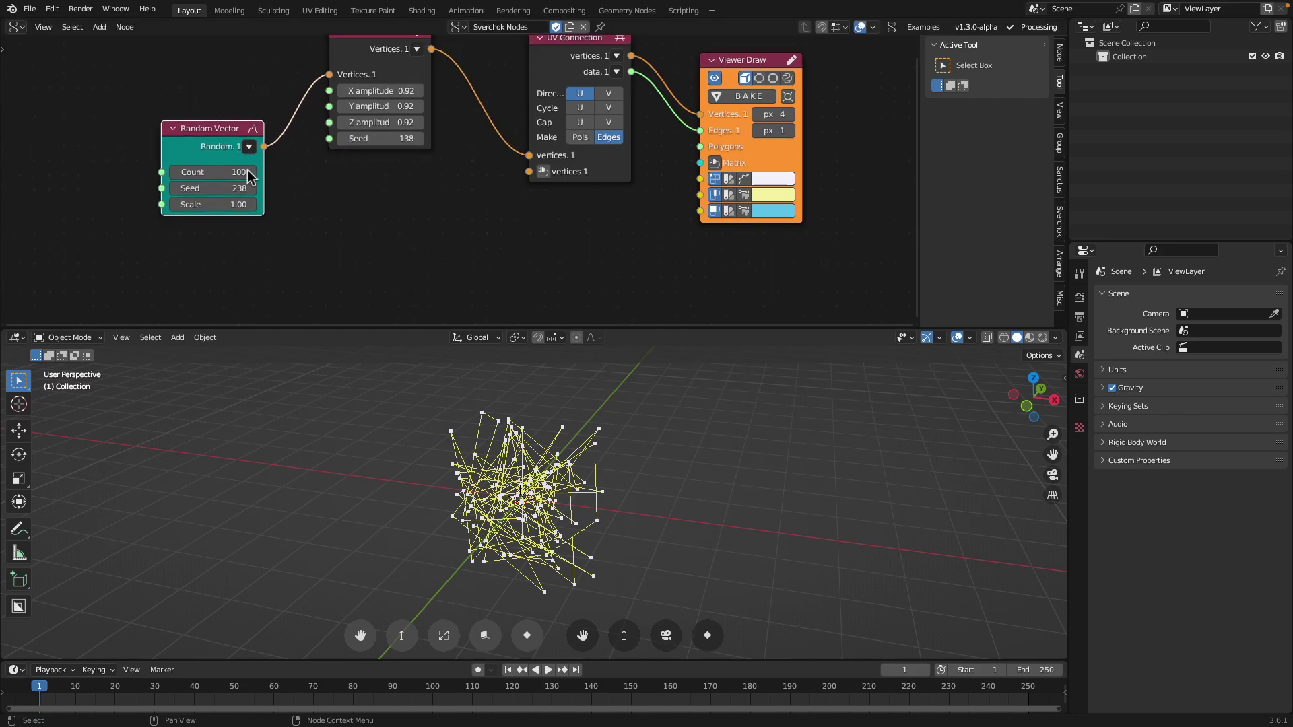
# Add a KDT Closest Edges node below the Randomize and UV Connection nodes
pyautogui.moveTo(391, 222); pyautogui.dragTo(399, 204, button='middle')
pyautogui.hotkey('shift', 'a')
pyautogui.click(402, 206)
pyautogui.write('kdtt')
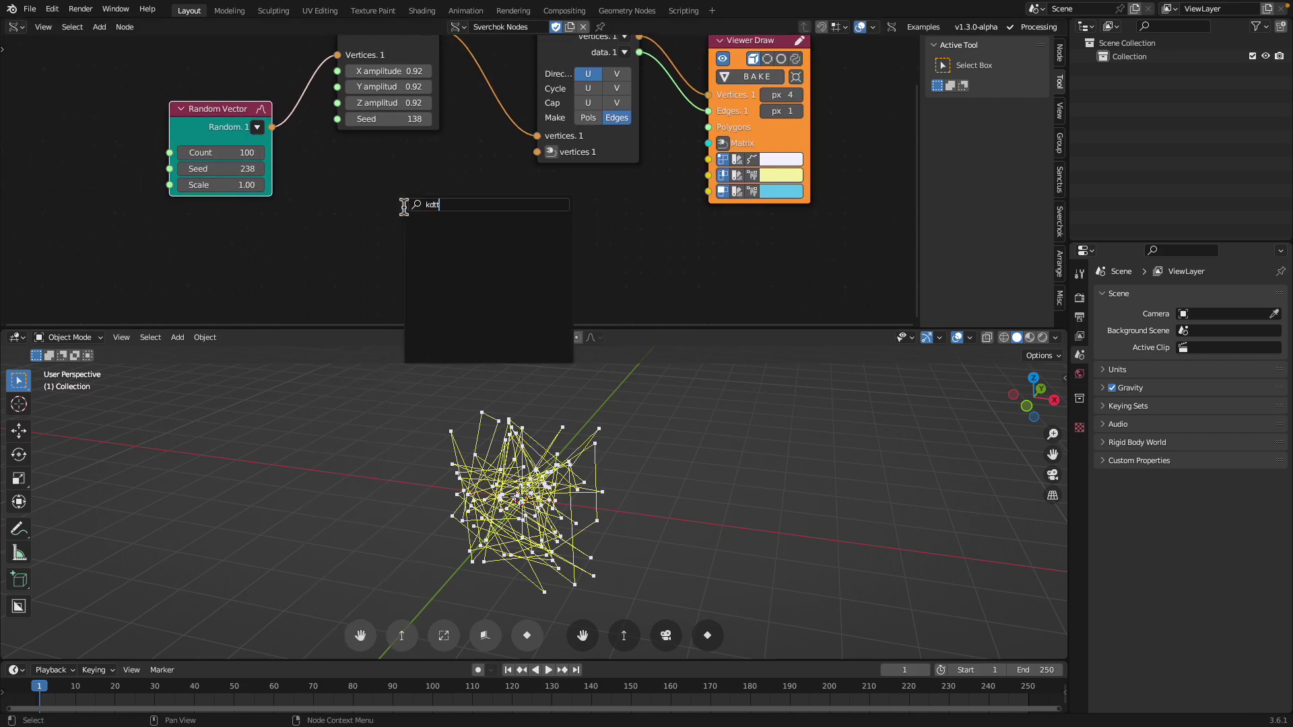
pyautogui.press('BackSpace')
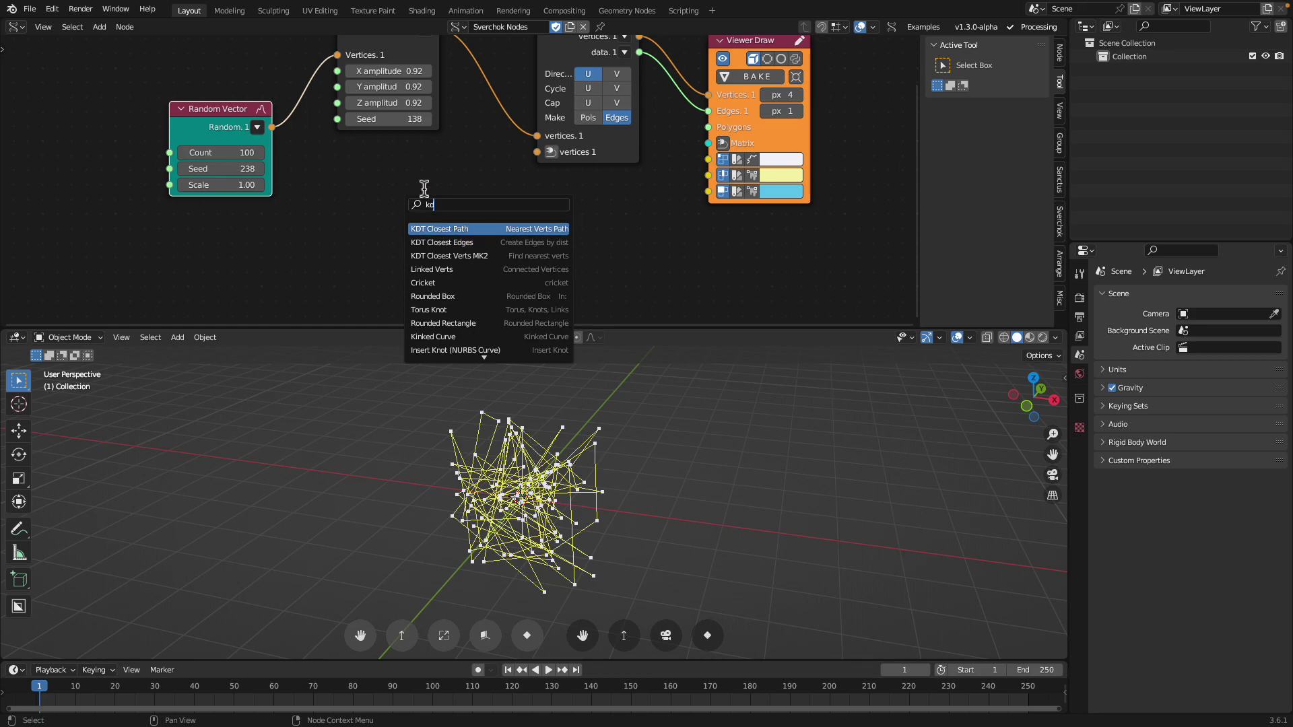
pyautogui.click(484, 243)
pyautogui.click(476, 230)
pyautogui.moveTo(476, 230); pyautogui.dragTo(509, 202, button='middle')
# Feed Randomize's vertices into KDT Closest Edges and connect that node's edges to Viewer Draw's Edges input
pyautogui.moveTo(261, 107); pyautogui.dragTo(425, 224)
pyautogui.scroll(2, 430, 206)
pyautogui.moveTo(532, 194); pyautogui.dragTo(474, 215, button='middle')
pyautogui.scroll(-2, 474, 216)
pyautogui.moveTo(504, 229); pyautogui.dragTo(477, 253, button='middle')
pyautogui.moveTo(532, 81)
pyautogui.mouseDown()
pyautogui.moveTo(465, 83)
pyautogui.moveTo(508, 79)
pyautogui.mouseUp()
pyautogui.moveTo(457, 232); pyautogui.dragTo(676, 132)
pyautogui.moveTo(447, 103); pyautogui.dragTo(443, 120, button='middle')
pyautogui.moveTo(400, 66); pyautogui.dragTo(667, 147)
pyautogui.moveTo(399, 66); pyautogui.dragTo(360, 290)
# Enlarge the node editor area and space out the KDT Closest Edges, UV Connection and Viewer Draw nodes
pyautogui.moveTo(454, 251)
pyautogui.mouseDown()
pyautogui.moveTo(667, 147)
pyautogui.moveTo(536, 229)
pyautogui.mouseUp()
pyautogui.moveTo(528, 70); pyautogui.dragTo(517, 40)
pyautogui.moveTo(609, 463); pyautogui.dragTo(592, 449, button='middle')
pyautogui.moveTo(526, 259); pyautogui.dragTo(519, 219, button='middle')
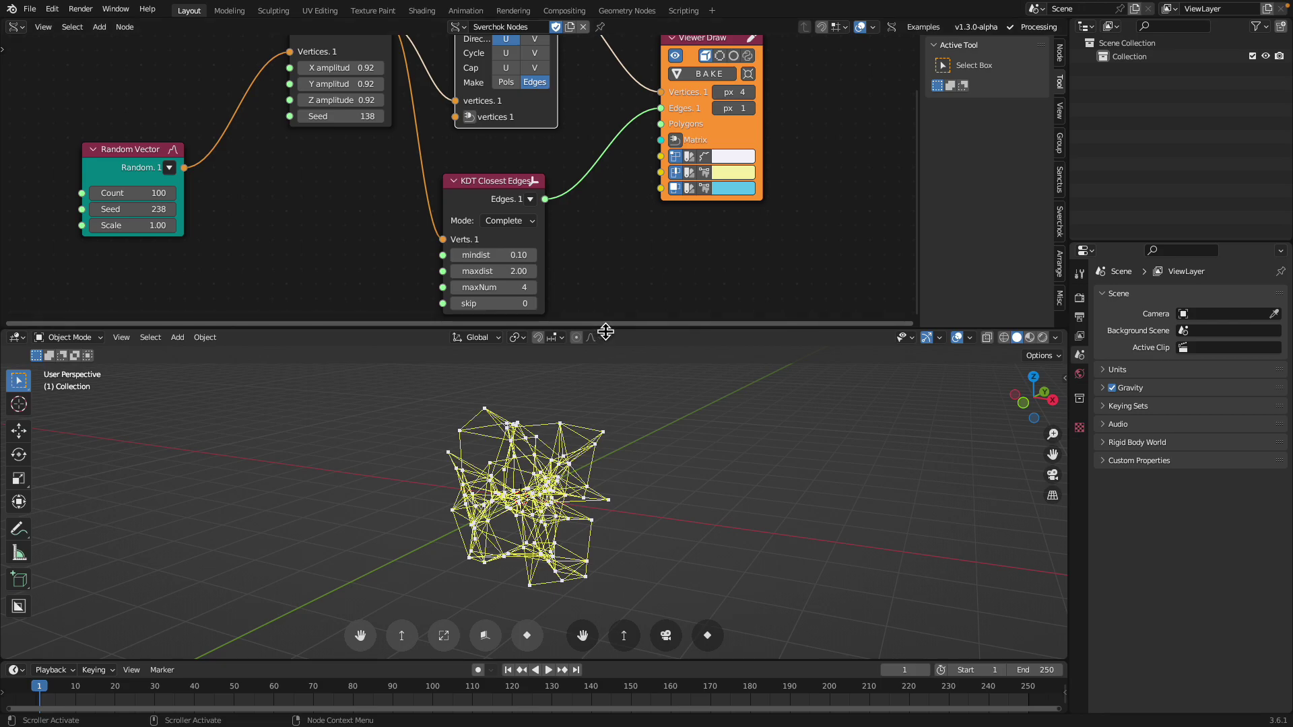
pyautogui.moveTo(588, 326); pyautogui.dragTo(589, 366)
pyautogui.moveTo(509, 206); pyautogui.dragTo(514, 204)
pyautogui.moveTo(522, 191); pyautogui.dragTo(522, 216, button='middle')
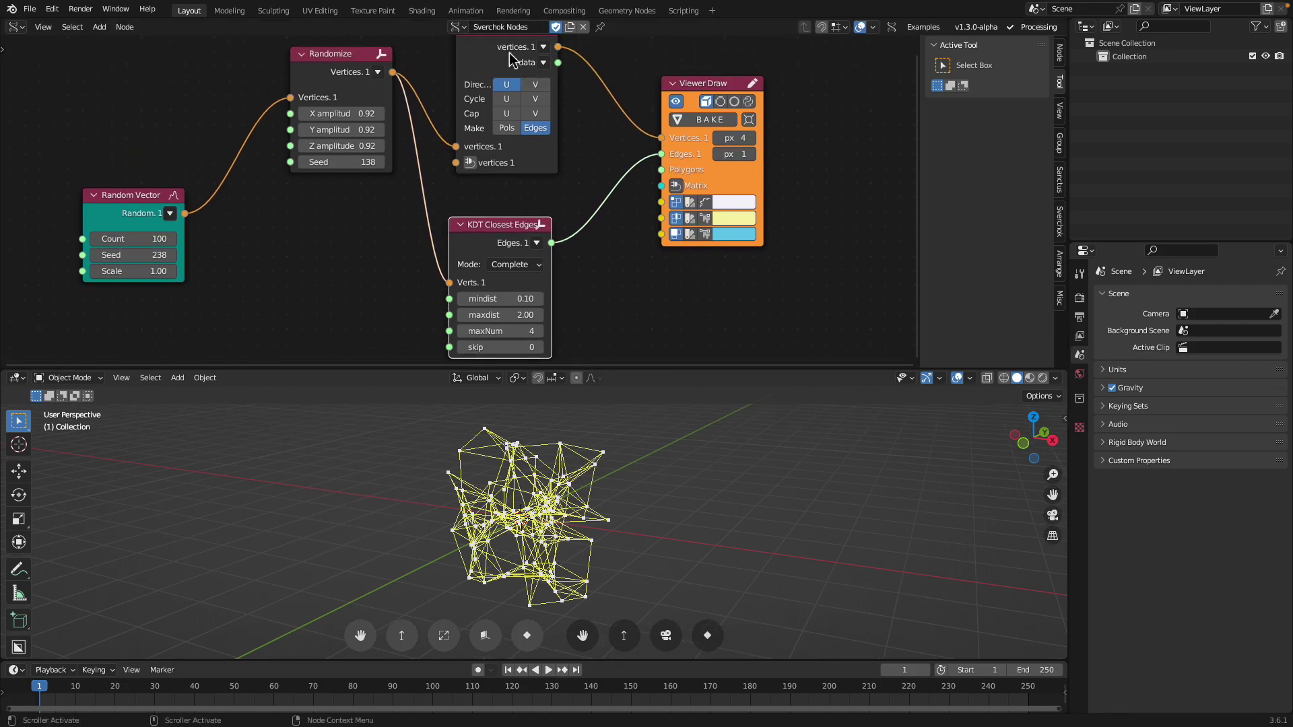
pyautogui.moveTo(513, 55); pyautogui.dragTo(514, 39)
pyautogui.moveTo(695, 82); pyautogui.dragTo(724, 91)
pyautogui.moveTo(578, 448); pyautogui.dragTo(583, 446, button='middle')
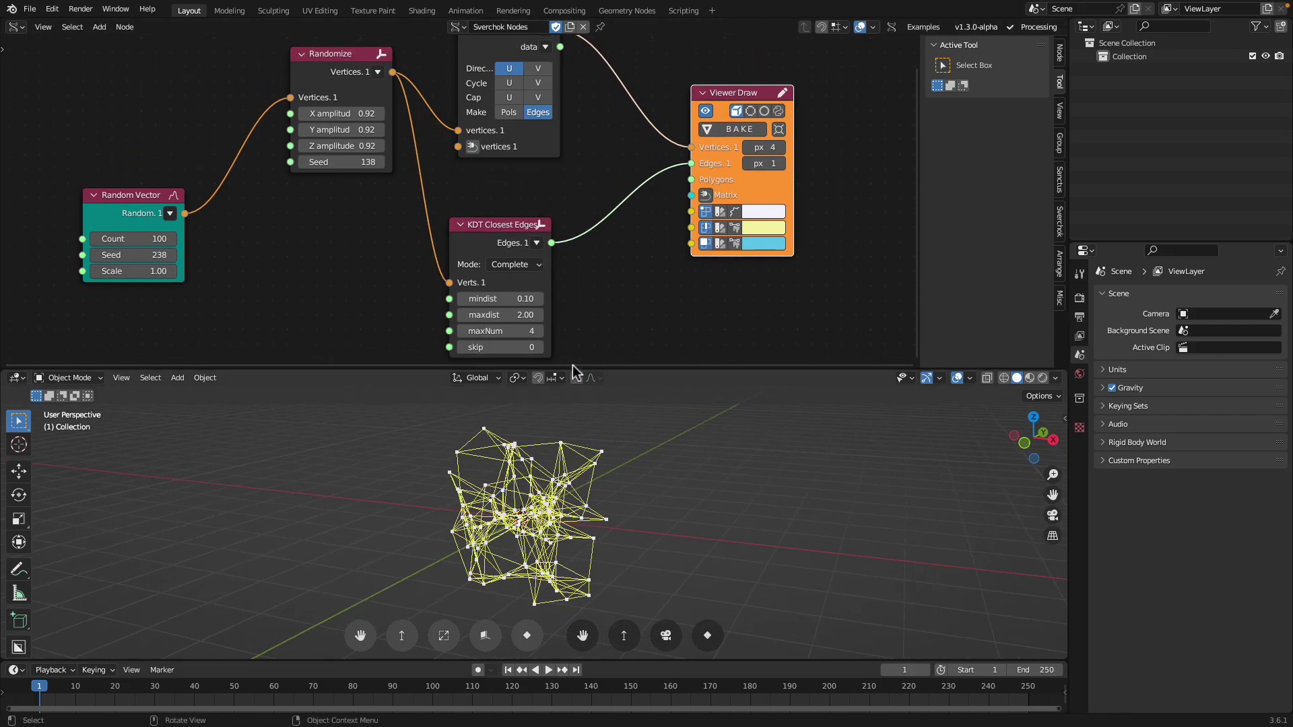
# Set the KDT Closest Edges node's maxNum to 17
pyautogui.moveTo(500, 331); pyautogui.dragTo(542, 331)
pyautogui.scroll(2, 528, 318)
pyautogui.moveTo(518, 318); pyautogui.dragTo(533, 252, button='middle')
pyautogui.moveTo(534, 280); pyautogui.dragTo(517, 280)
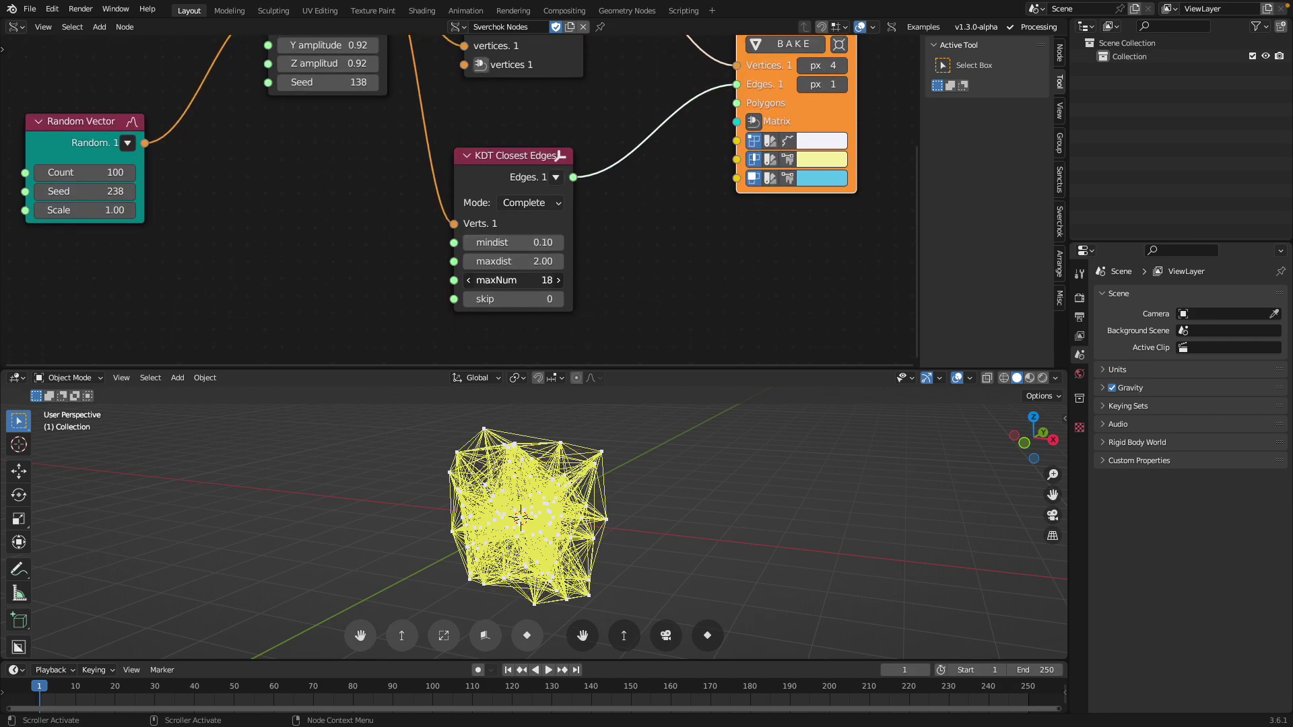
# Switch the KDT Closest Edges node to Fast mode and set mindist to 1.48 and maxdist to 1.76
pyautogui.click(539, 203)
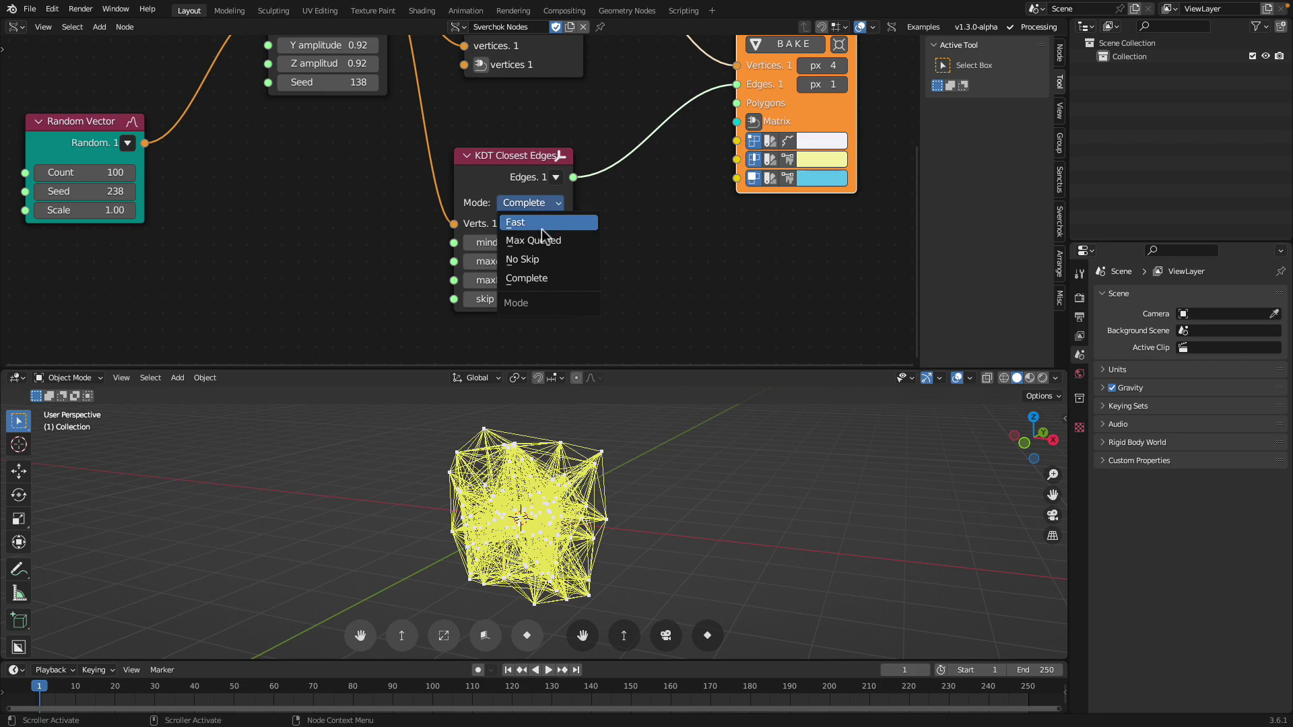
pyautogui.click(543, 223)
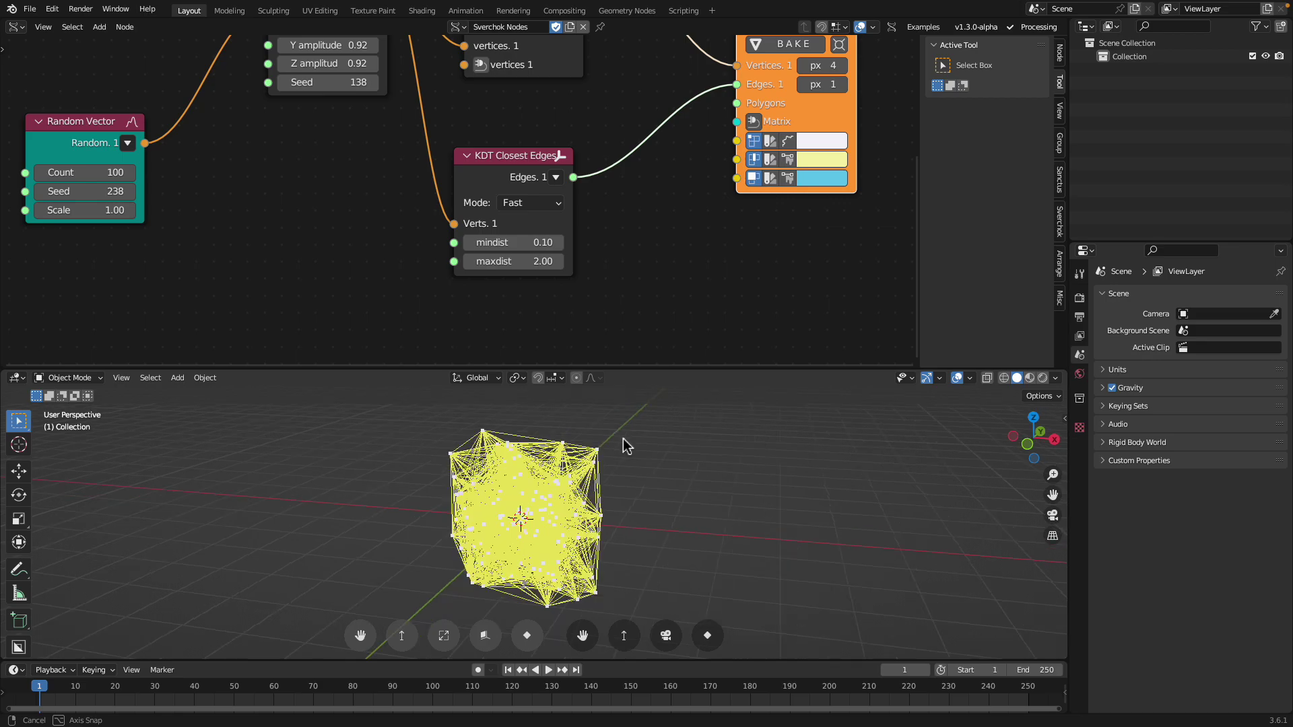
pyautogui.moveTo(532, 261); pyautogui.dragTo(495, 243)
# Try No Skip mode on KDT Closest Edges, return it to Complete, and vary skip before restoring it to 0
pyautogui.click(529, 203)
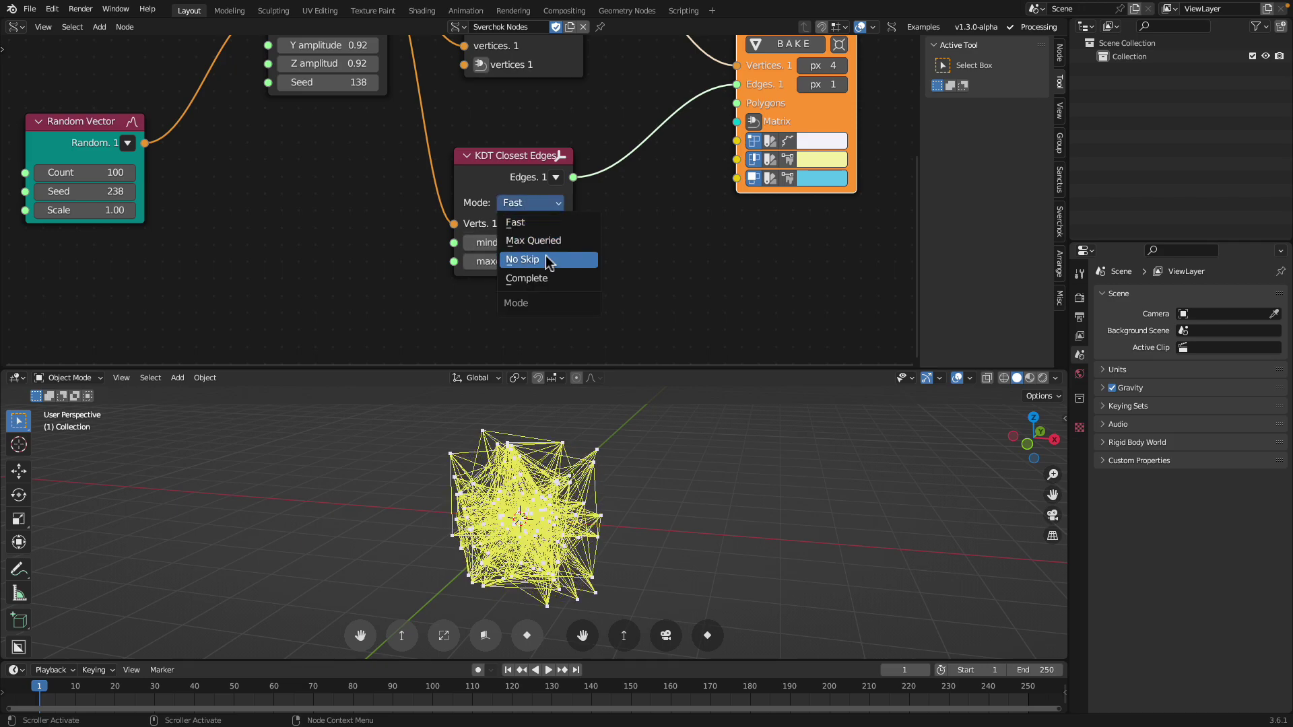
pyautogui.click(539, 257)
pyautogui.click(539, 203)
pyautogui.click(532, 276)
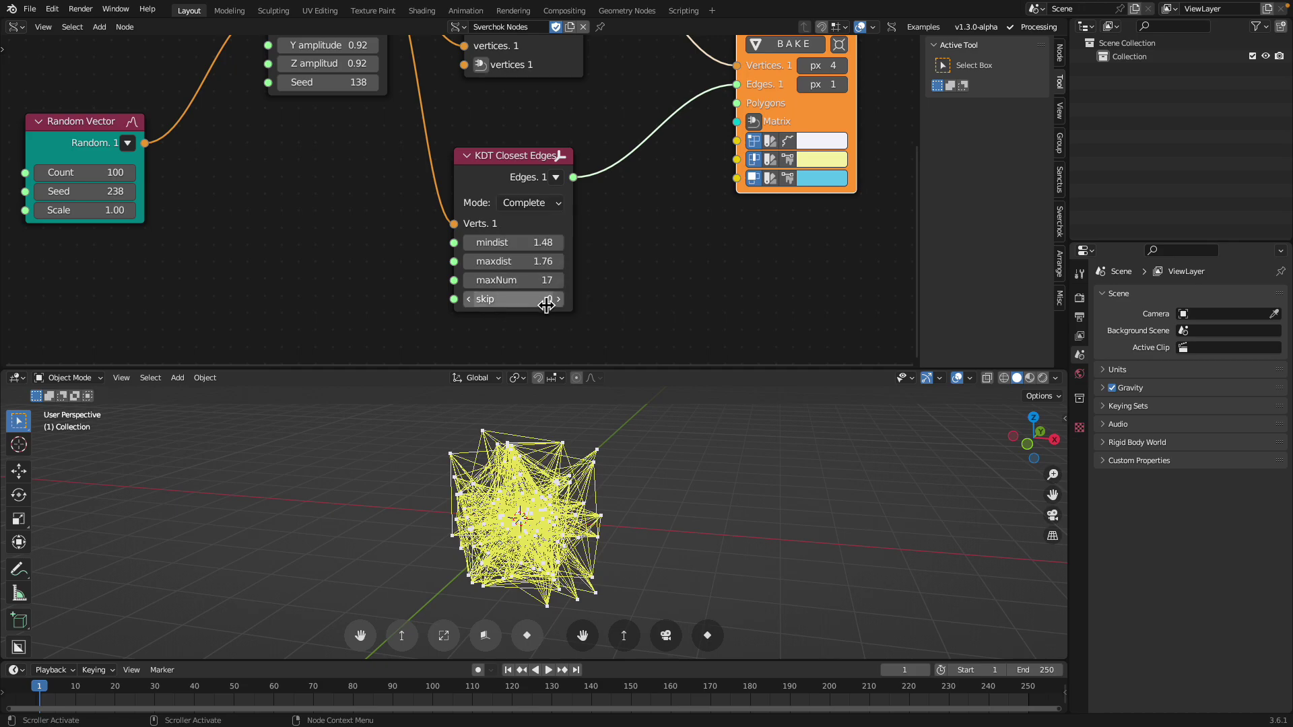
pyautogui.click(542, 204)
pyautogui.click(543, 279)
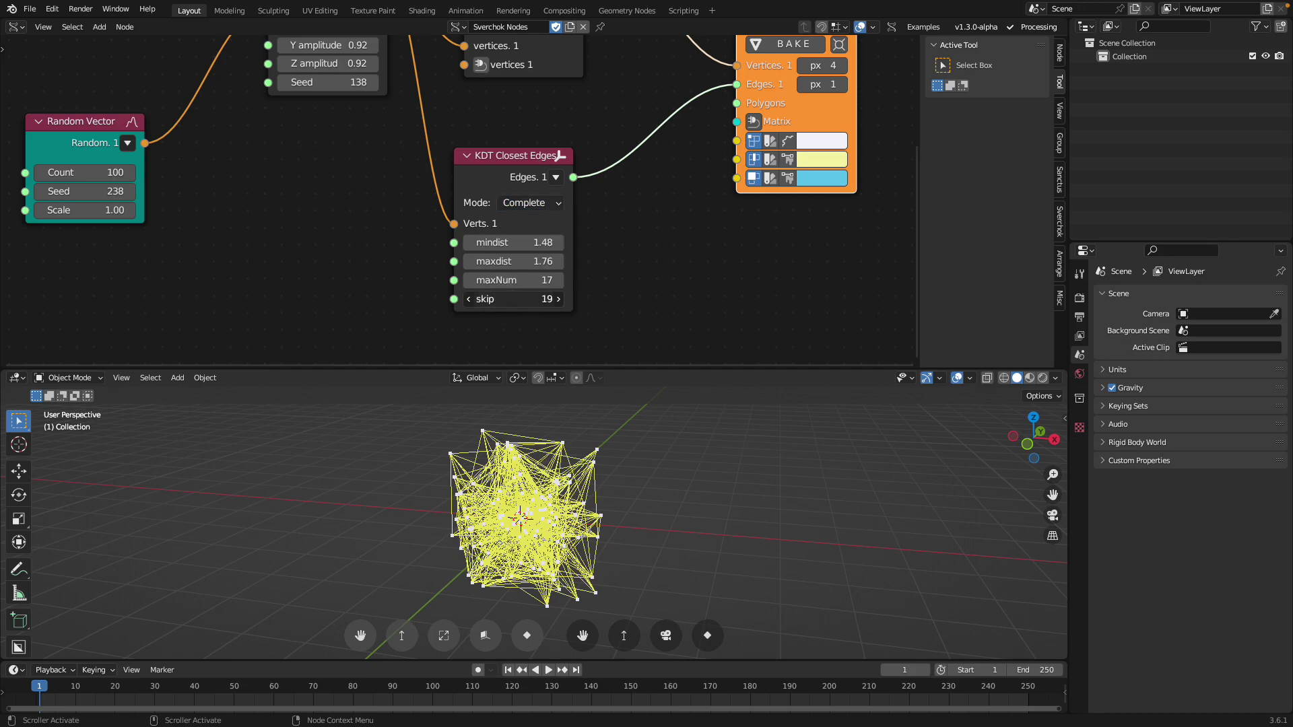
pyautogui.moveTo(523, 299); pyautogui.dragTo(471, 299)
# Shift the KDT Closest Edges node slightly away from Random Vector to clear space between them
pyautogui.click(521, 164)
pyautogui.scroll(-2, 527, 169)
pyautogui.moveTo(531, 172); pyautogui.dragTo(533, 204, button='middle')
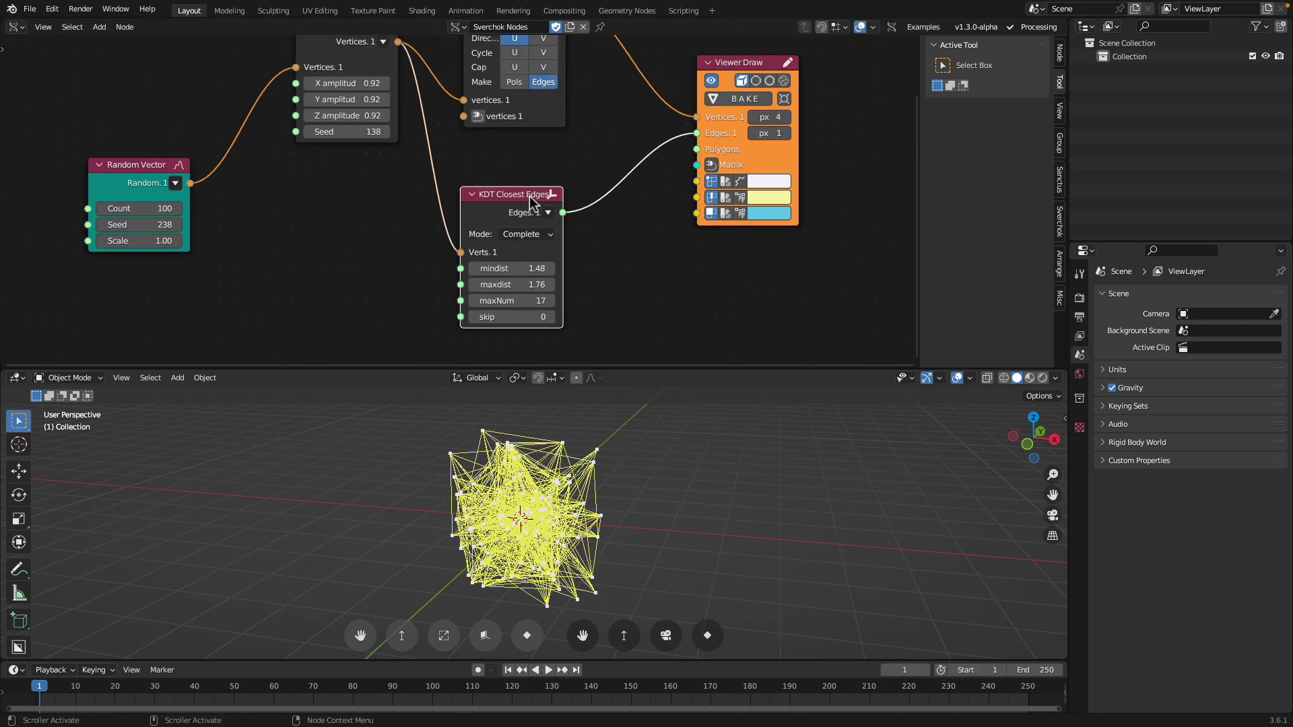
pyautogui.moveTo(534, 201); pyautogui.dragTo(566, 185)
pyautogui.scroll(-1, 567, 186)
pyautogui.moveTo(568, 186); pyautogui.dragTo(592, 188, button='middle')
pyautogui.moveTo(597, 486); pyautogui.dragTo(557, 476, button='middle')
pyautogui.moveTo(402, 273); pyautogui.dragTo(415, 256, button='middle')
# Add a default Circle generator node between Random Vector and KDT Closest Edges, below Randomize
pyautogui.hotkey('shift', 'a')
pyautogui.click(403, 246)
pyautogui.write('cir')
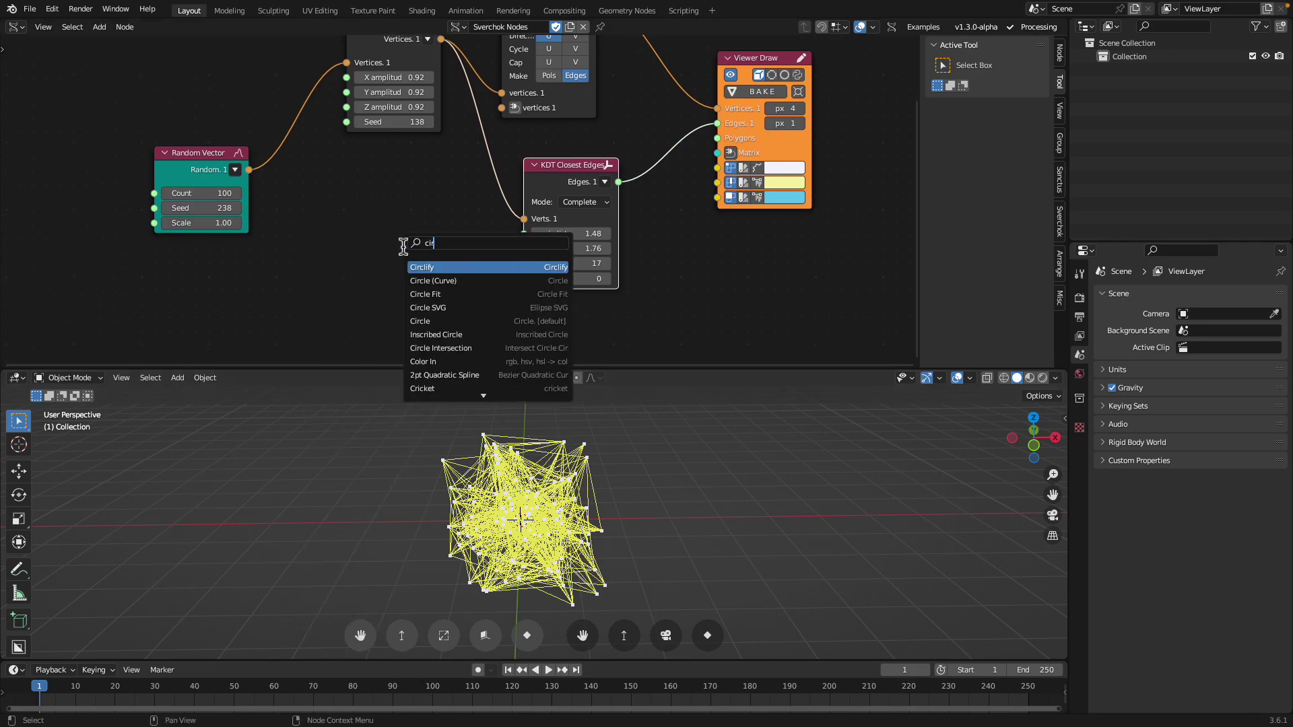
pyautogui.write('cle')
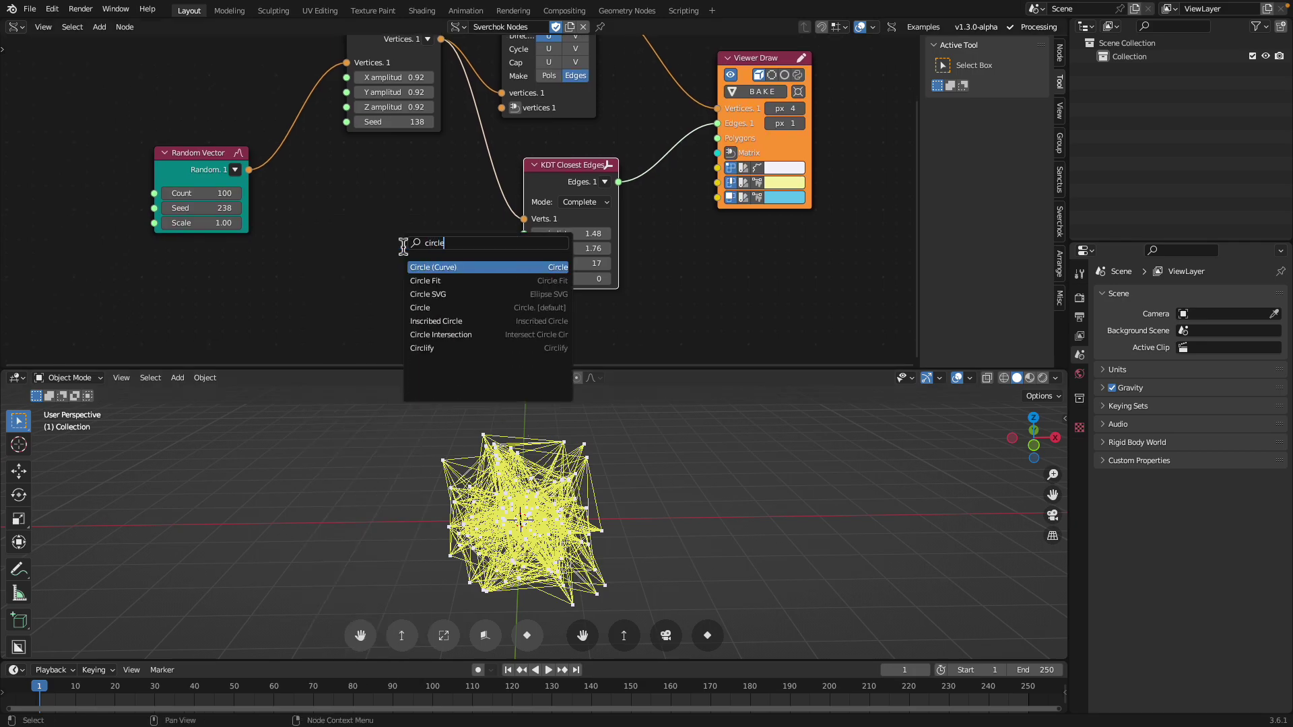
pyautogui.click(431, 308)
pyautogui.scroll(2, 434, 255)
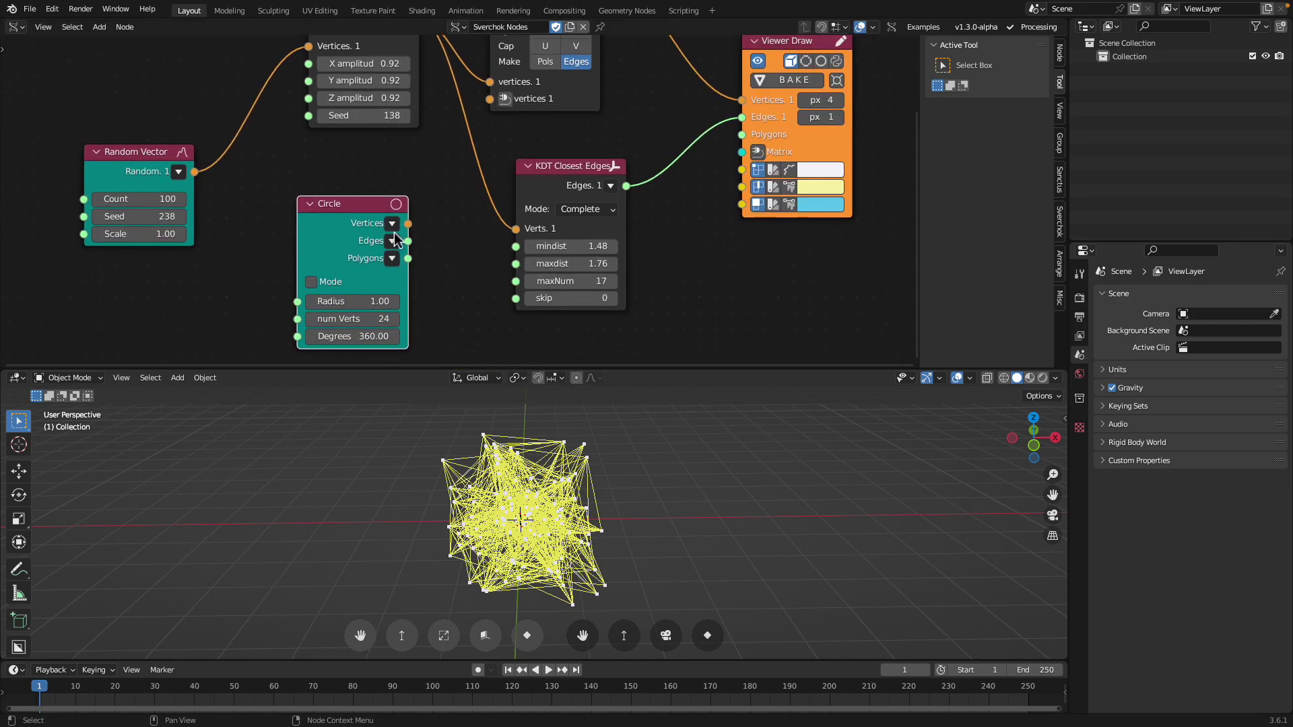
# Detach the KDT edges from Viewer Draw and feed Circle's vertices into Viewer Draw's Vertices input
pyautogui.scroll(-2, 407, 230)
pyautogui.moveTo(621, 160)
pyautogui.mouseDown()
pyautogui.moveTo(587, 177)
pyautogui.moveTo(577, 159)
pyautogui.mouseUp()
pyautogui.moveTo(372, 237); pyautogui.dragTo(642, 156)
pyautogui.scroll(4, 581, 441)
pyautogui.moveTo(578, 441); pyautogui.dragTo(561, 499, button='middle')
pyautogui.scroll(-2, 552, 490)
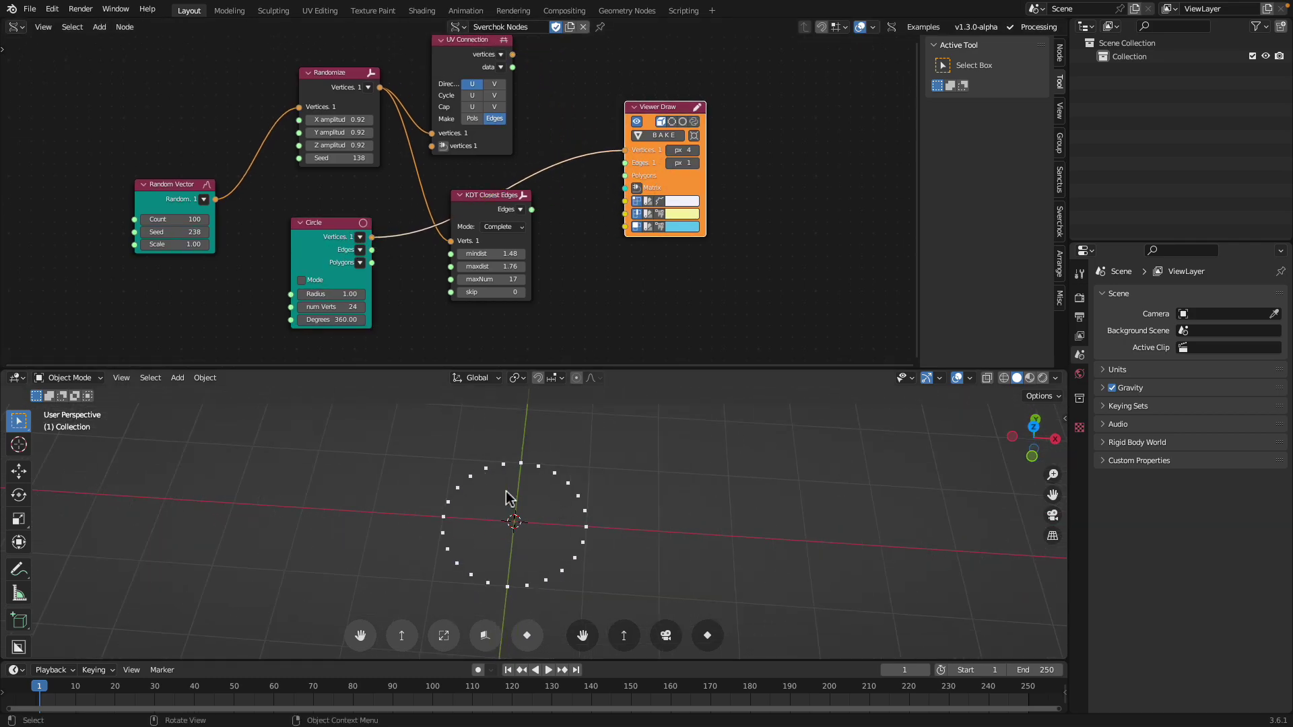
# Feed Circle's vertices into KDT Closest Edges and reconnect its edges to Viewer Draw's Edges input
pyautogui.moveTo(377, 240); pyautogui.dragTo(450, 241)
pyautogui.scroll(1, 491, 223)
pyautogui.moveTo(537, 210); pyautogui.dragTo(639, 161)
pyautogui.moveTo(626, 384); pyautogui.dragTo(636, 407, button='middle')
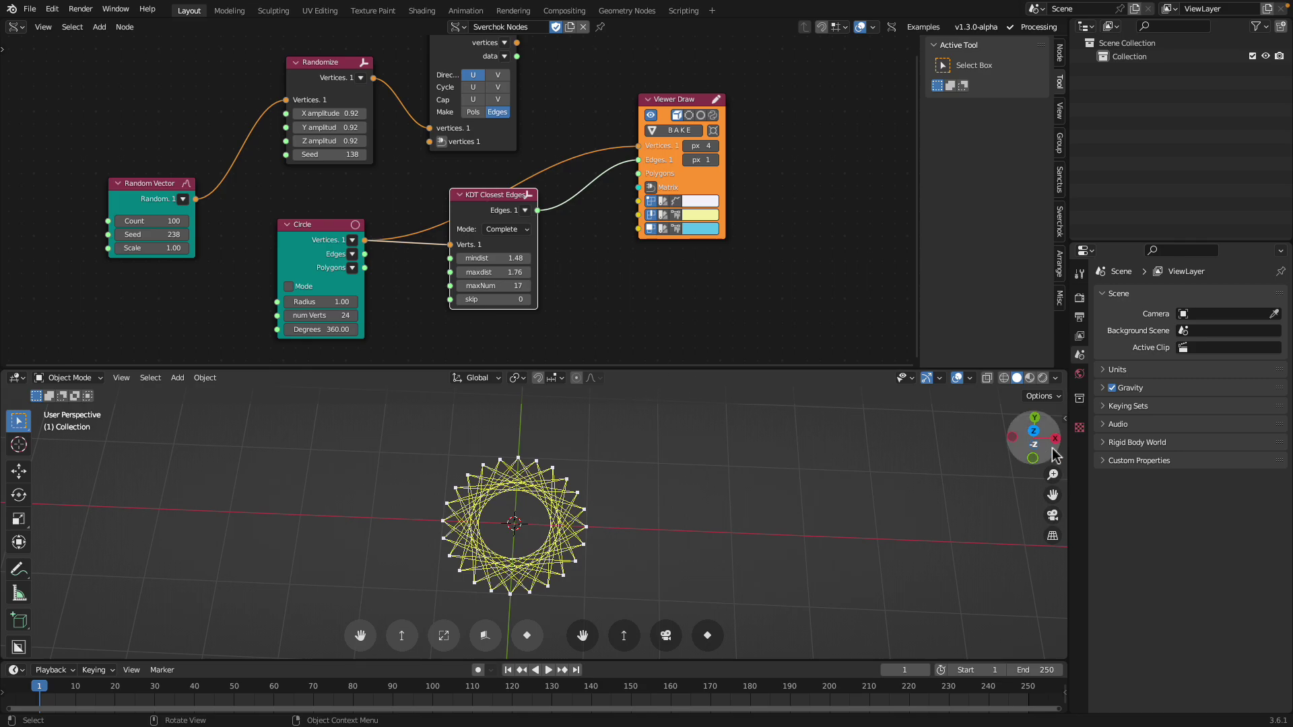
# Switch the 3D viewport to the top orthographic view and enlarge its area for the circle pattern
pyautogui.click(1035, 431)
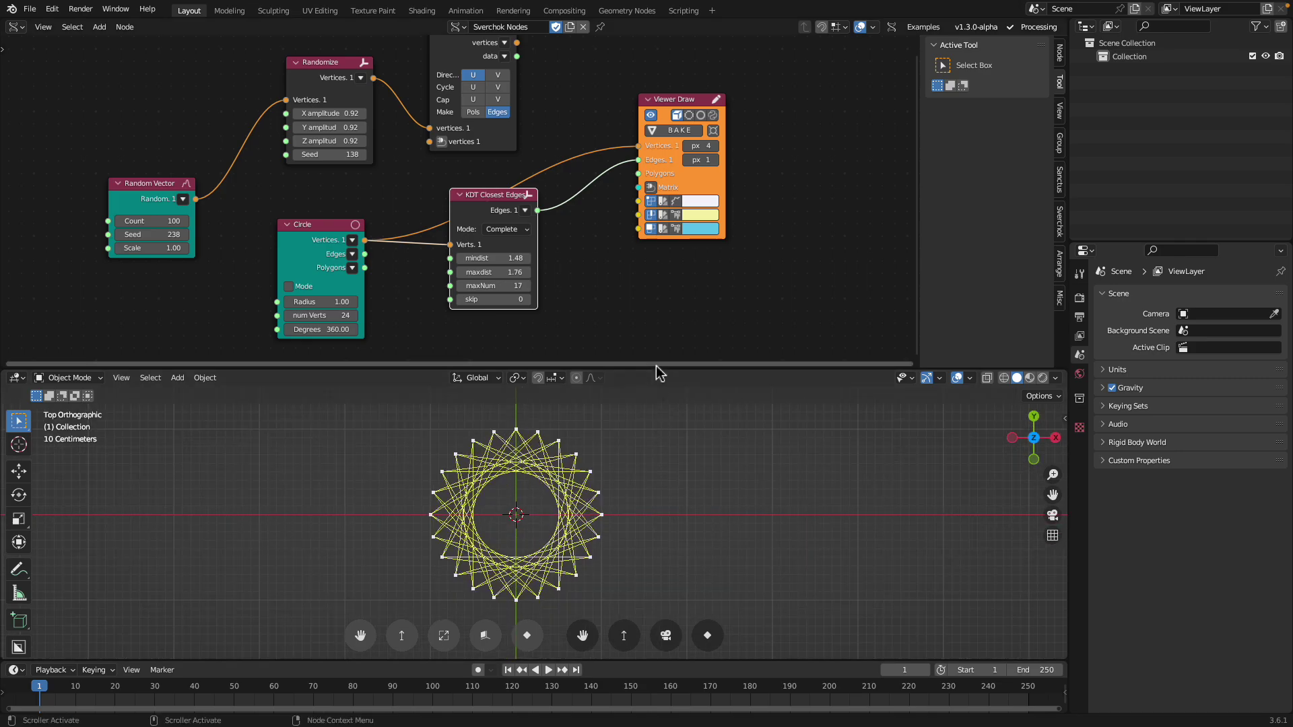
pyautogui.moveTo(661, 373); pyautogui.dragTo(653, 343)
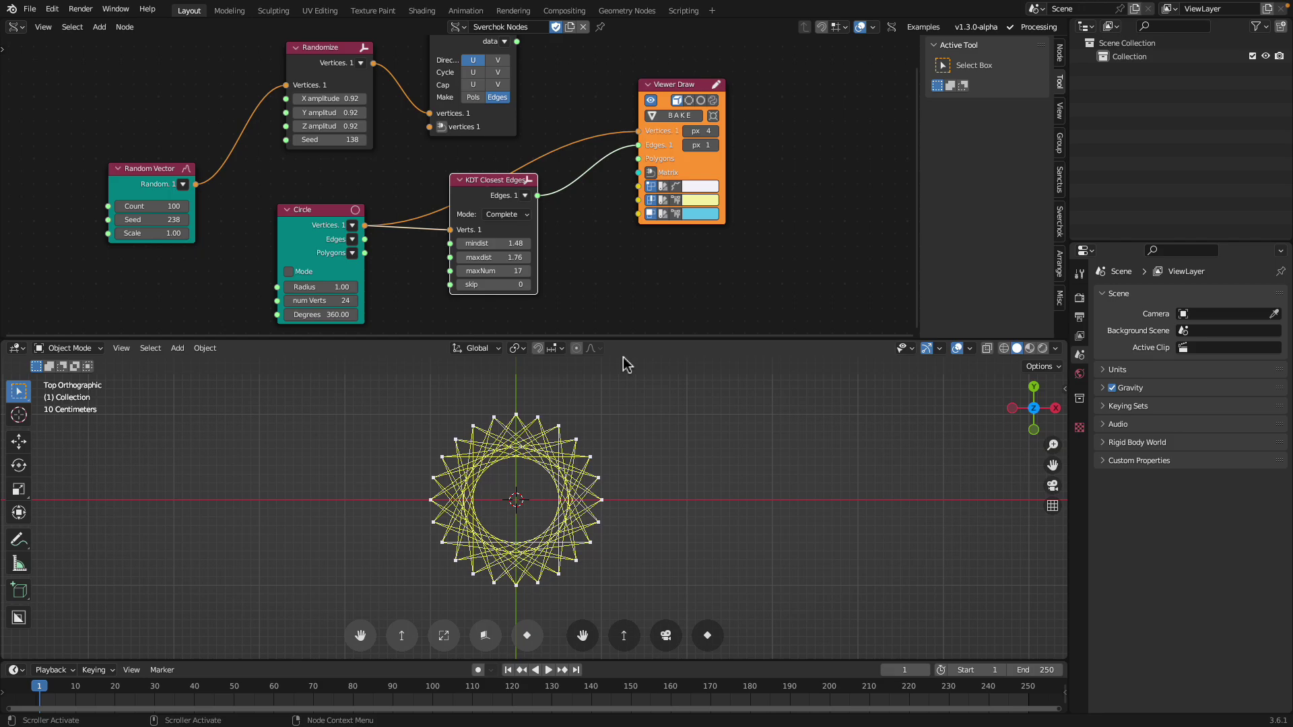
pyautogui.moveTo(652, 302); pyautogui.dragTo(665, 258, button='middle')
pyautogui.scroll(2, 541, 215)
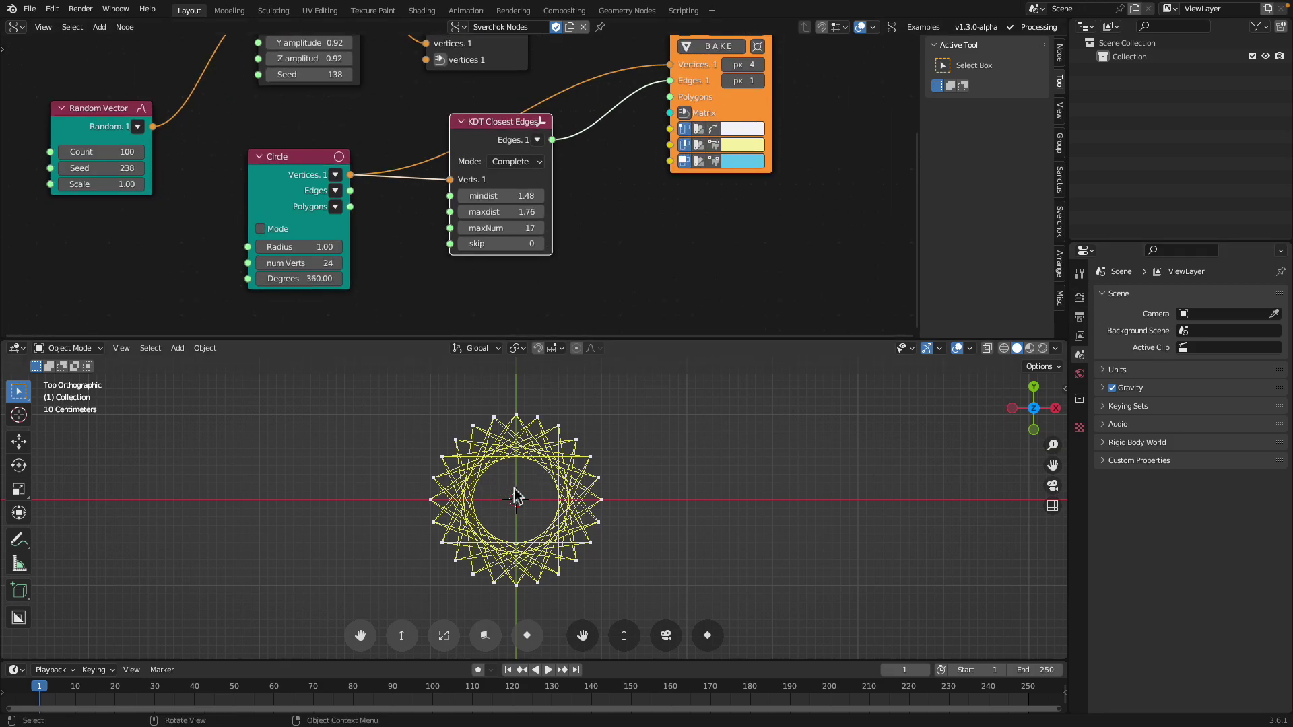
pyautogui.scroll(1, 481, 474)
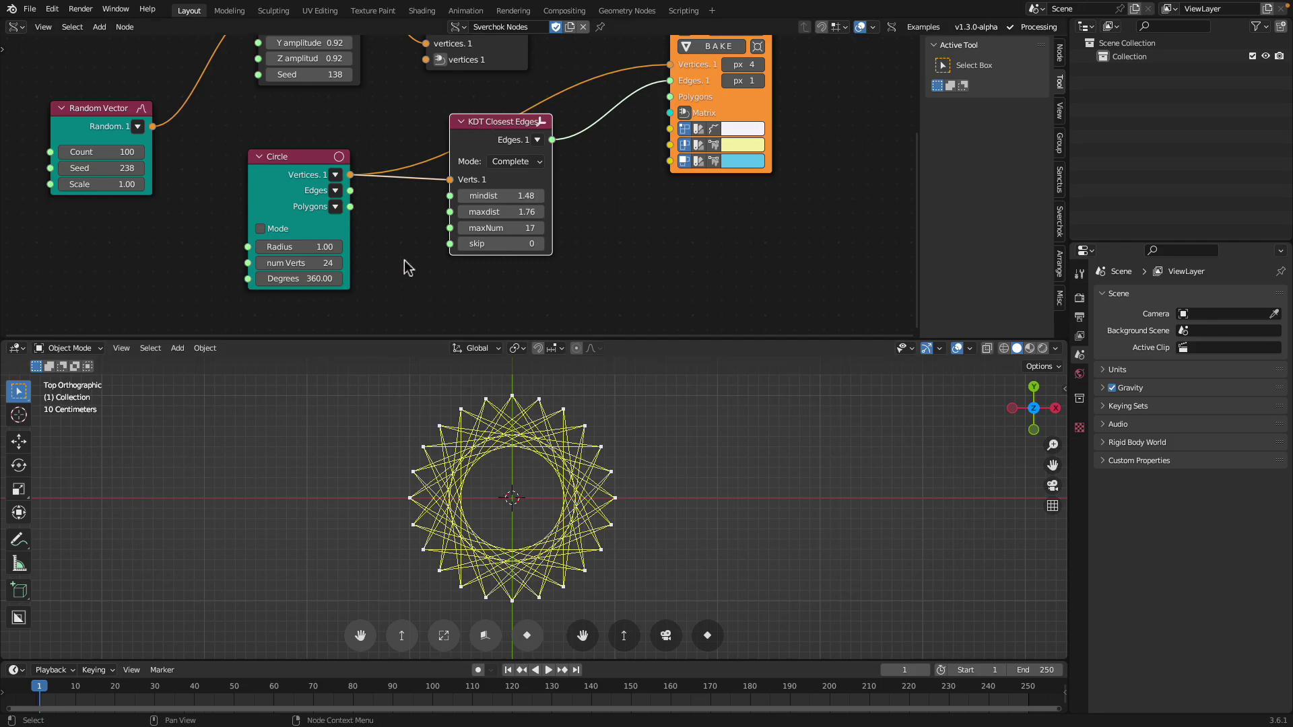
# Try a radius of 0.91 on the Circle node and restore it to 1
pyautogui.moveTo(403, 262); pyautogui.dragTo(414, 258, button='middle')
pyautogui.moveTo(326, 243); pyautogui.dragTo(316, 243)
pyautogui.click(328, 245)
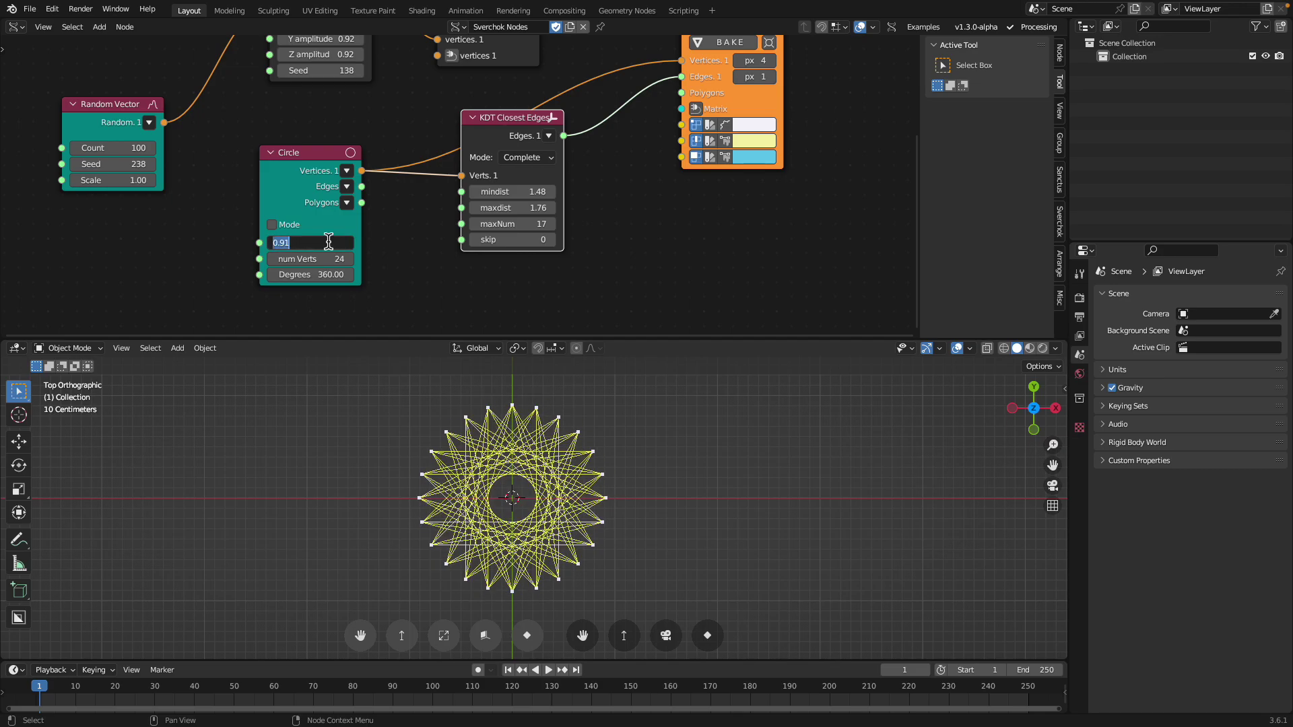
pyautogui.write('1')
pyautogui.click(405, 256)
# Set KDT Closest Edges' mindist to 0.71, switch its mode to Fast, and set maxdist to 2.06
pyautogui.keyDown('shift'); pyautogui.moveTo(493, 196); pyautogui.dragTo(527, 208); pyautogui.keyUp('shift')
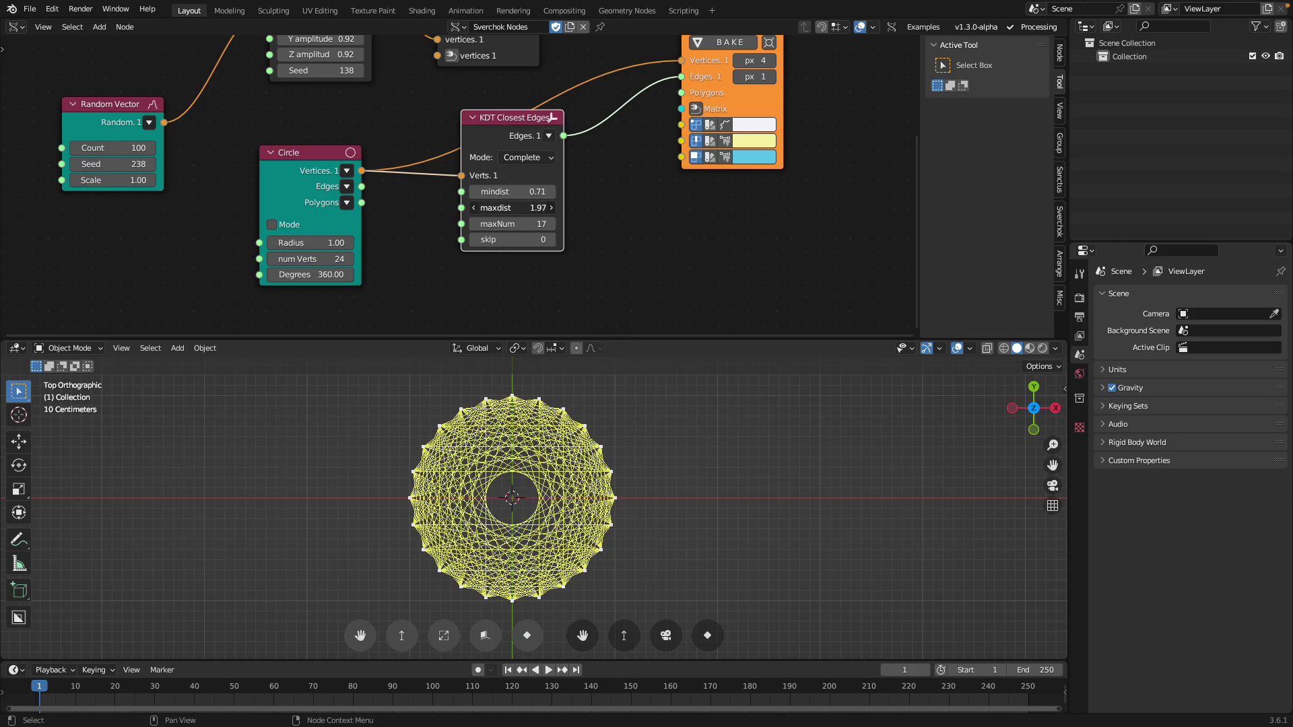
pyautogui.click(525, 157)
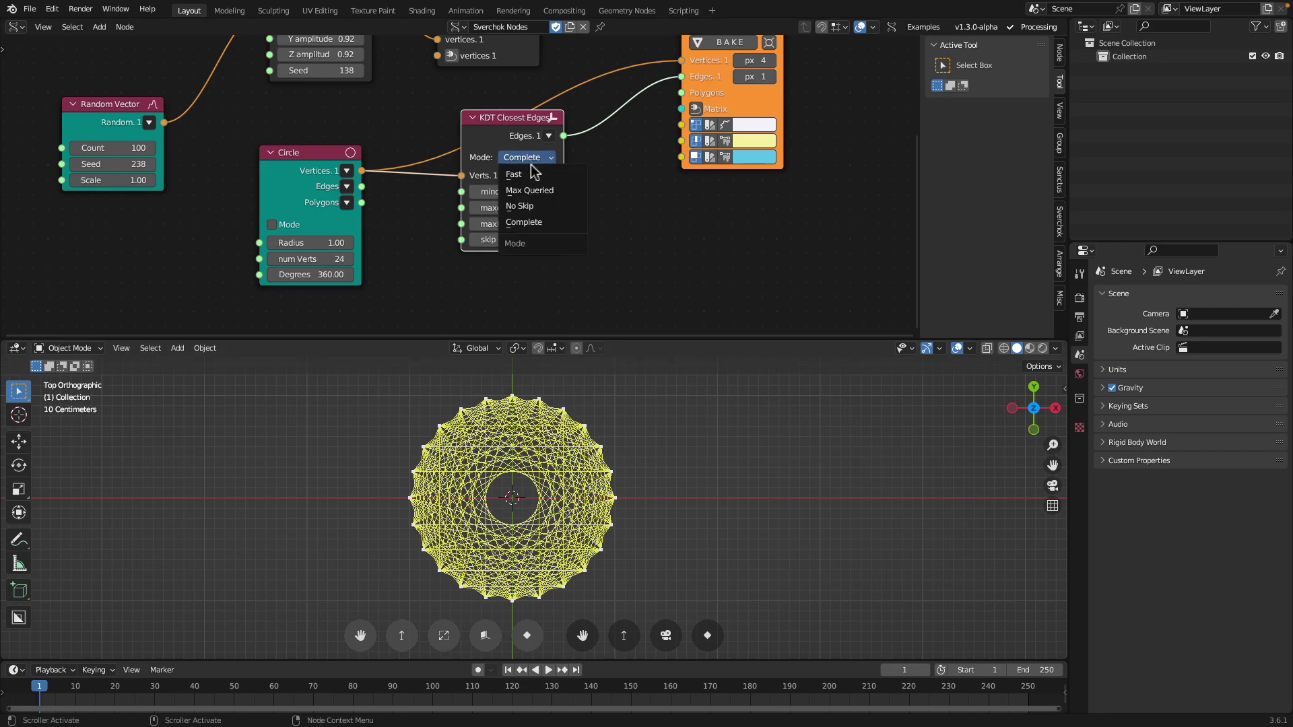
pyautogui.click(532, 175)
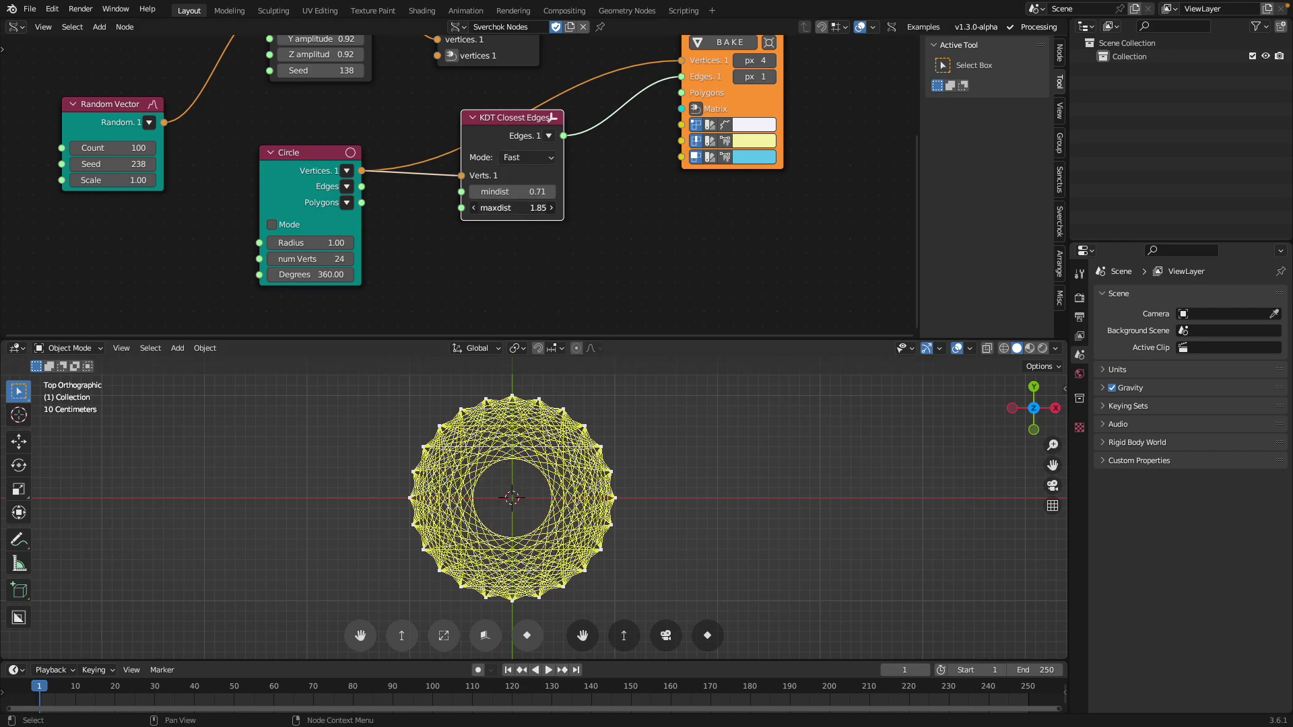
pyautogui.moveTo(517, 208); pyautogui.dragTo(514, 209)
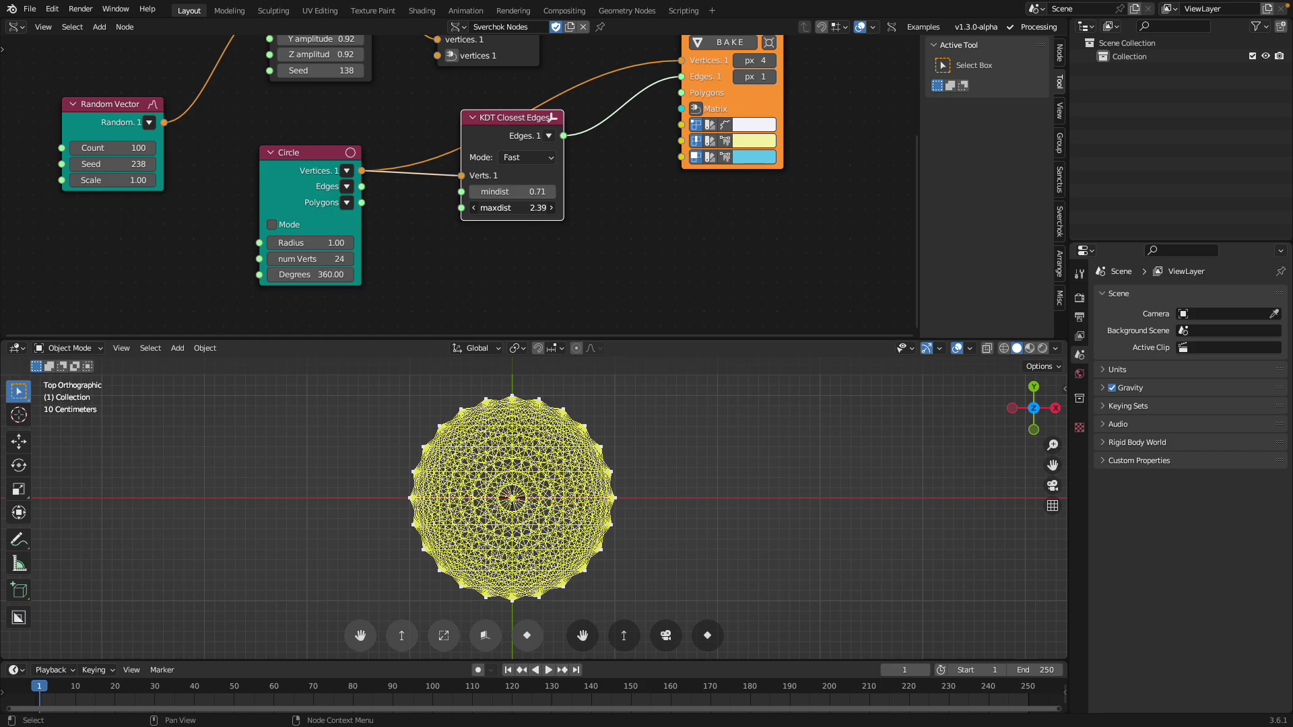
# Return KDT Closest Edges to Complete mode and raise skip step by step to 21
pyautogui.click(525, 157)
pyautogui.click(532, 218)
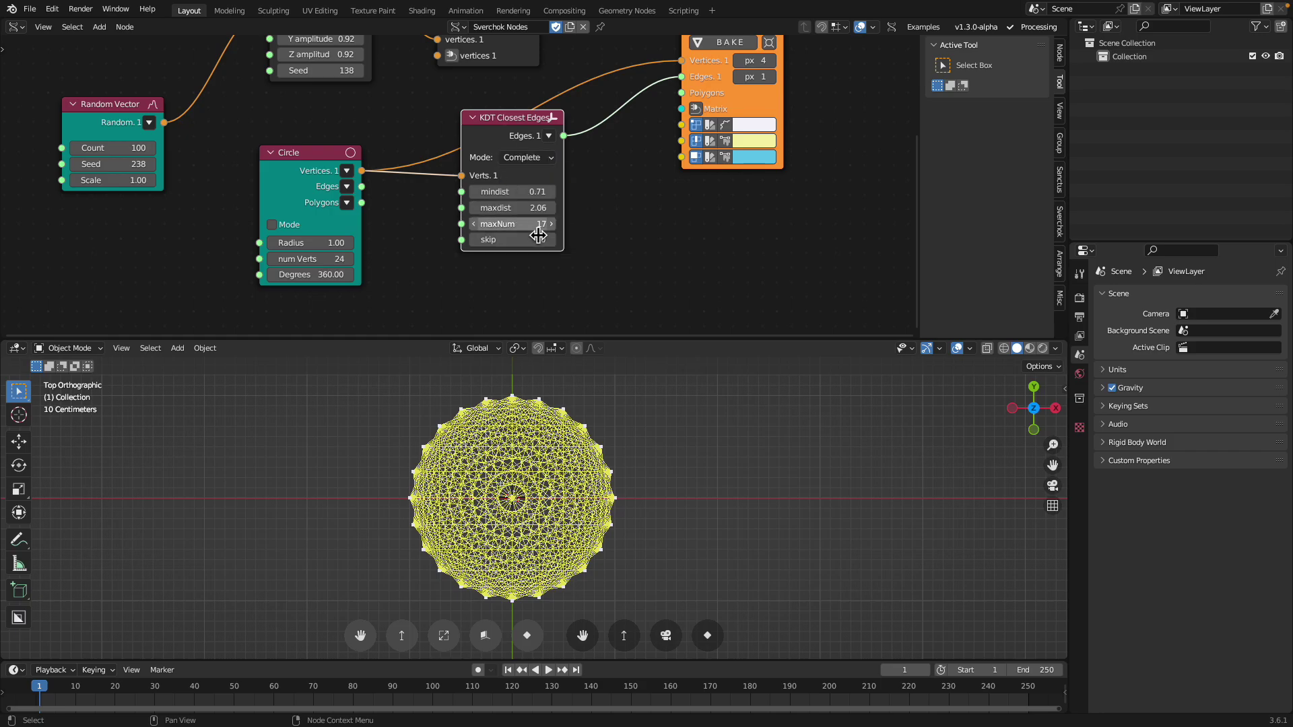
pyautogui.click(551, 244)
pyautogui.click(550, 244)
pyautogui.click(550, 244)
pyautogui.click(551, 244)
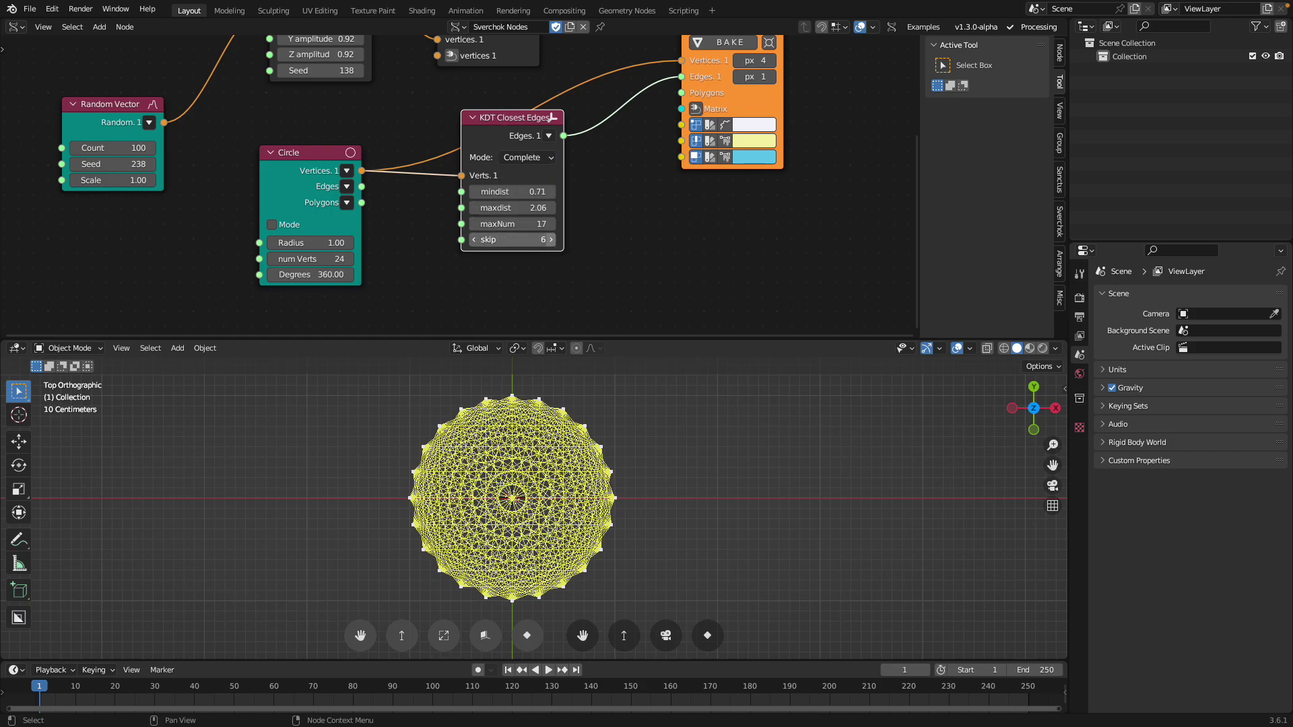
pyautogui.click(551, 244)
pyautogui.click(550, 244)
pyautogui.click(551, 242)
pyautogui.click(552, 241)
pyautogui.click(551, 242)
pyautogui.click(551, 243)
pyautogui.click(552, 242)
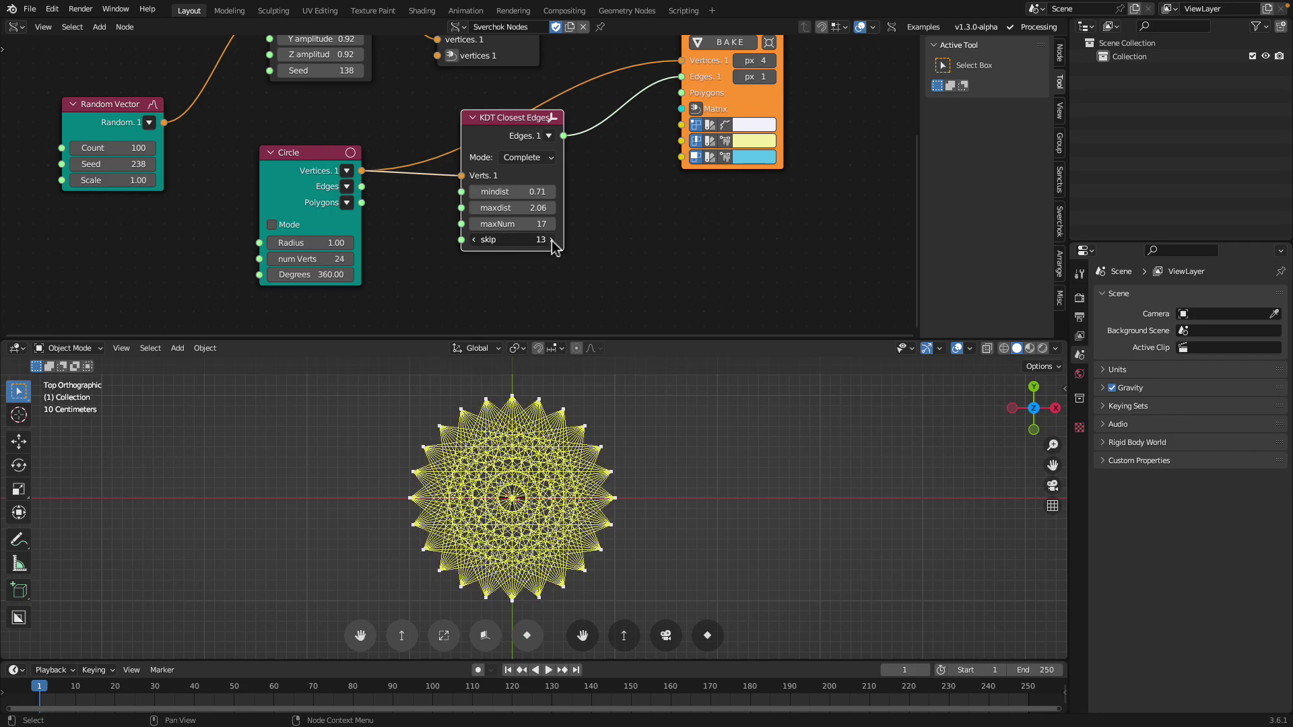
pyautogui.click(552, 243)
pyautogui.click(552, 243)
pyautogui.click(552, 245)
pyautogui.click(552, 245)
pyautogui.click(552, 245)
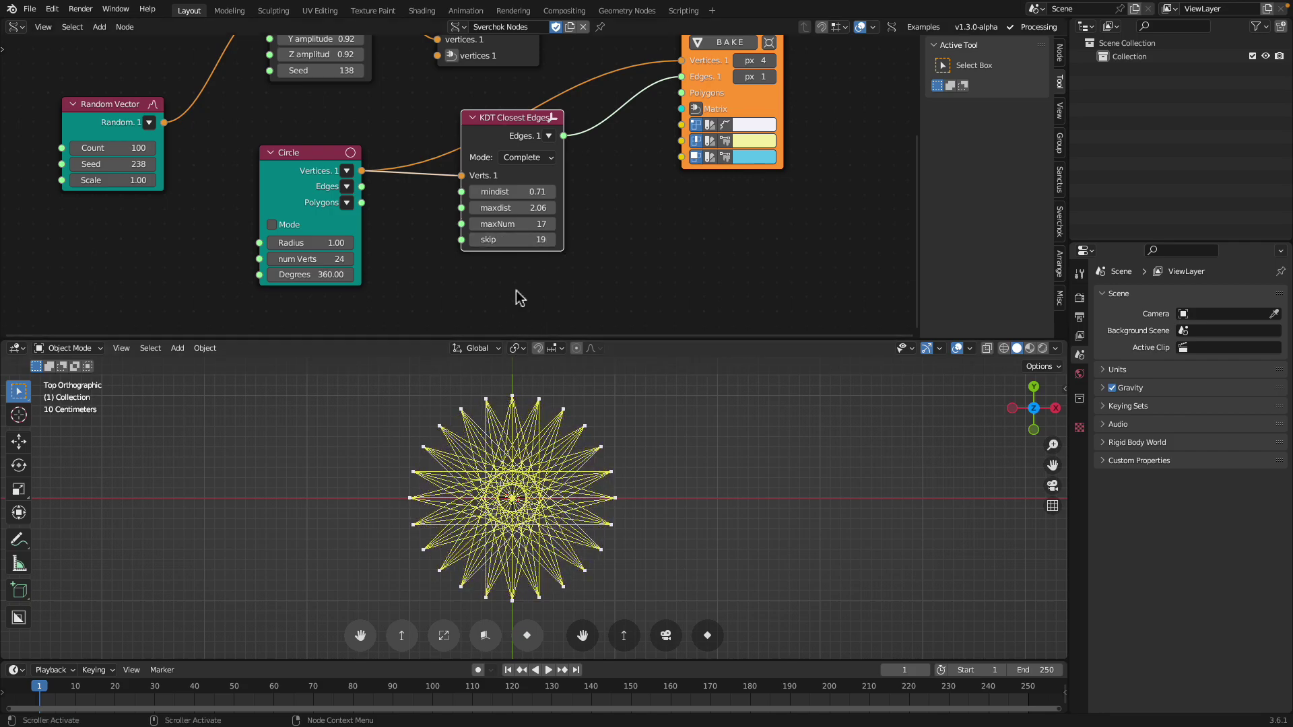
pyautogui.click(551, 240)
pyautogui.click(550, 239)
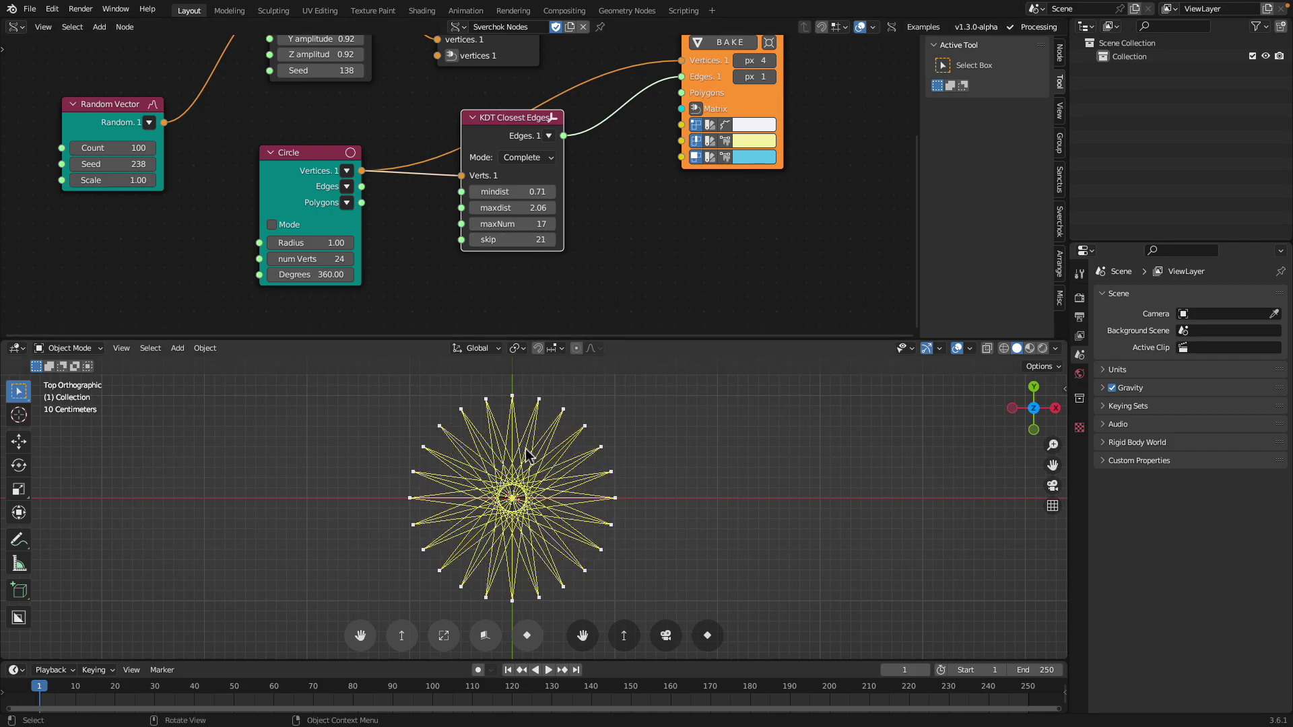
# Vary KDT Closest Edges' skip value, settle on 16, and set maxNum to 5
pyautogui.click(474, 239)
pyautogui.click(474, 239)
pyautogui.click(474, 240)
pyautogui.click(551, 240)
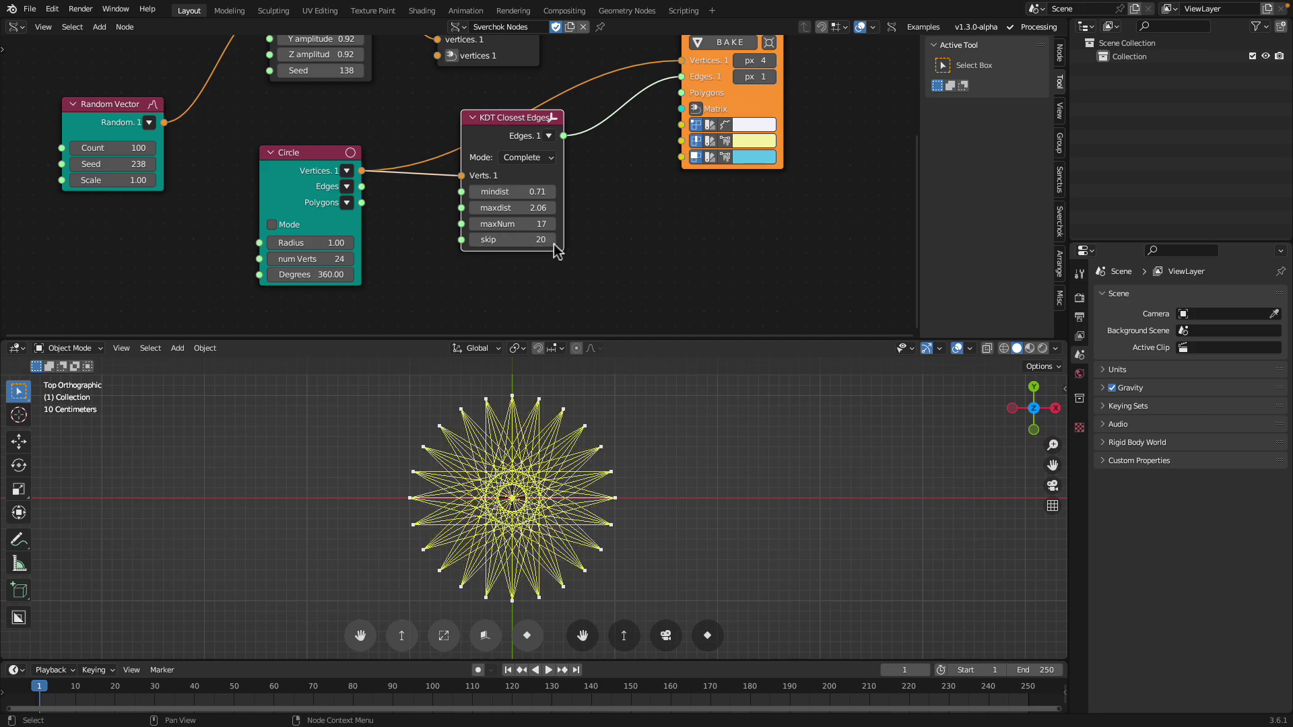
pyautogui.click(551, 240)
pyautogui.click(551, 240)
pyautogui.click(551, 239)
pyautogui.click(551, 240)
pyautogui.click(474, 240)
pyautogui.click(474, 240)
pyautogui.click(475, 240)
pyautogui.click(474, 239)
pyautogui.click(474, 240)
pyautogui.click(474, 240)
pyautogui.click(475, 240)
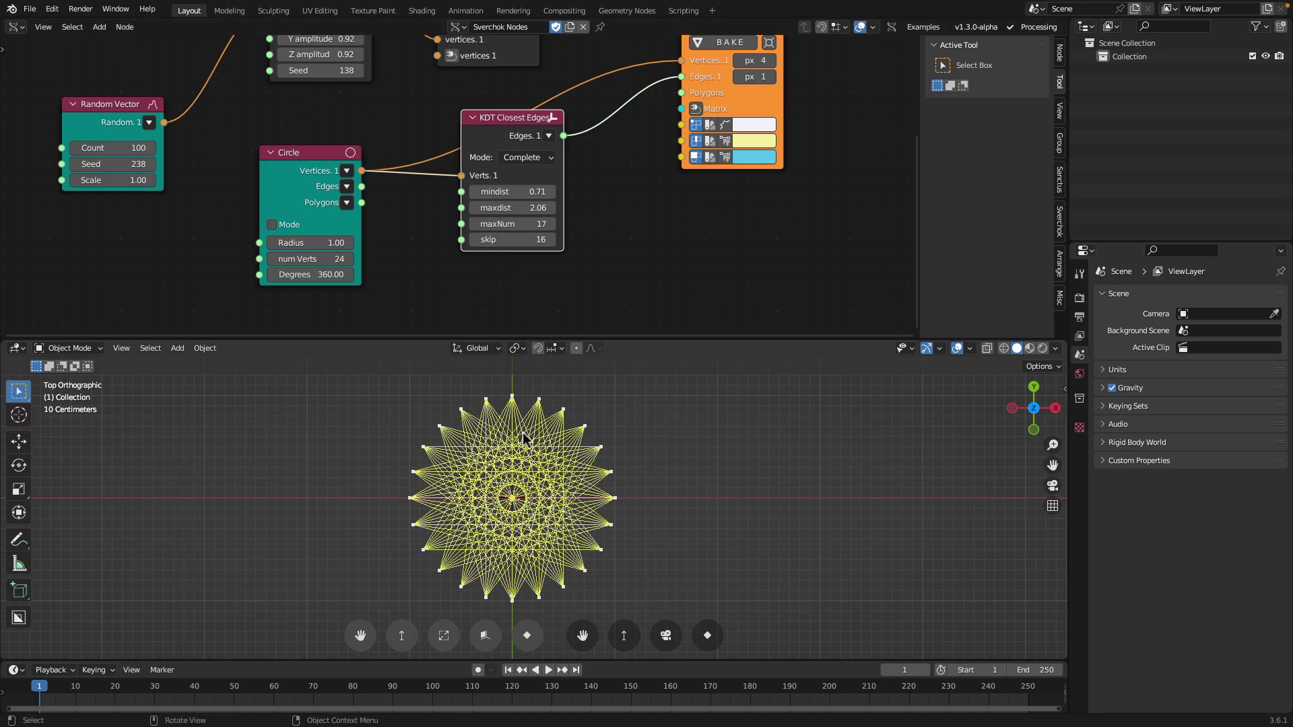
pyautogui.moveTo(512, 224)
pyautogui.mouseDown()
pyautogui.moveTo(472, 224)
pyautogui.moveTo(532, 225)
pyautogui.moveTo(498, 224)
pyautogui.moveTo(532, 224)
pyautogui.moveTo(519, 224)
pyautogui.mouseUp()
# Move the KDT Closest Edges node level with Circle and raise the Random Vector node closer to Randomize
pyautogui.moveTo(613, 198); pyautogui.dragTo(603, 228, button='middle')
pyautogui.moveTo(536, 162); pyautogui.dragTo(577, 198)
pyautogui.scroll(-2, 508, 173)
pyautogui.moveTo(478, 173); pyautogui.dragTo(476, 250, button='middle')
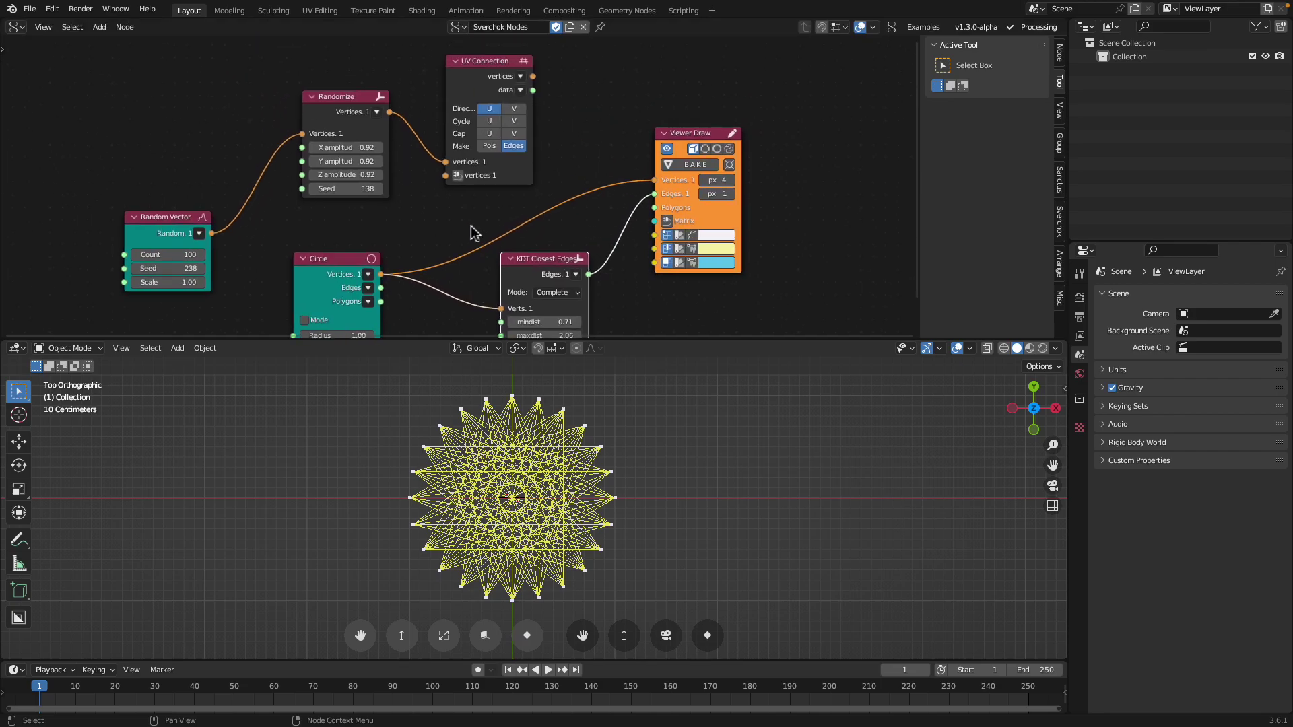
pyautogui.moveTo(365, 104); pyautogui.dragTo(370, 86)
pyautogui.moveTo(168, 217); pyautogui.dragTo(193, 159)
pyautogui.moveTo(532, 76)
pyautogui.mouseDown()
pyautogui.moveTo(651, 181)
pyautogui.moveTo(608, 97)
pyautogui.mouseUp()
pyautogui.moveTo(593, 226); pyautogui.dragTo(600, 195, button='middle')
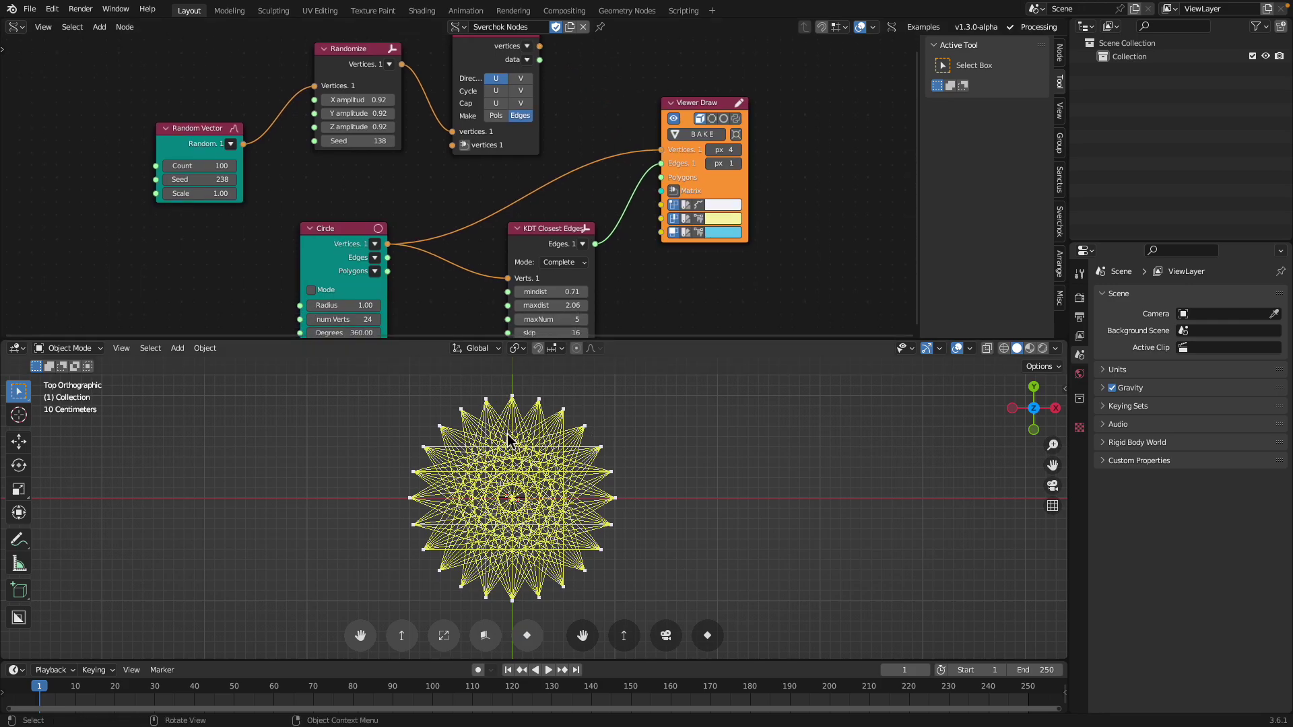
# Save the current file with the circle-based node setup
pyautogui.scroll(1, 511, 433)
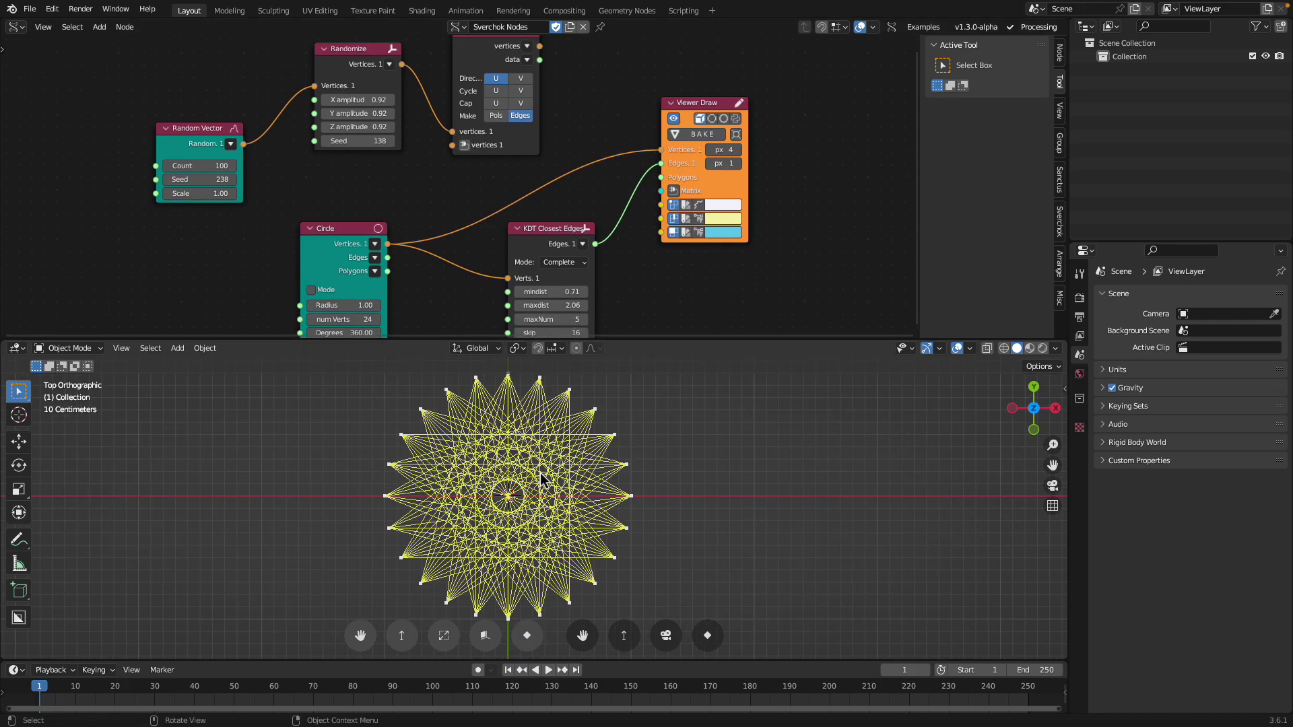
pyautogui.scroll(-1, 509, 244)
pyautogui.moveTo(510, 244); pyautogui.dragTo(510, 207, button='middle')
pyautogui.hotkey('ctrl', 's')
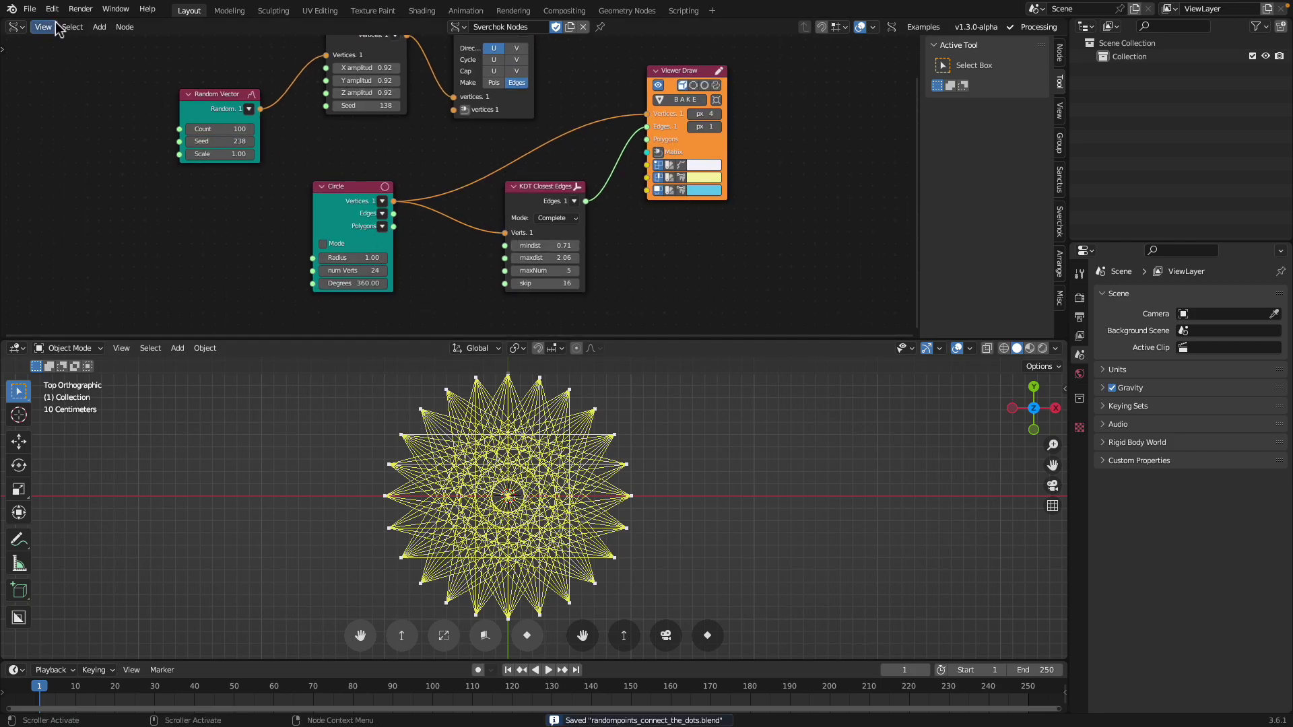
# Start a new General file
pyautogui.click(32, 10)
pyautogui.moveTo(74, 24)
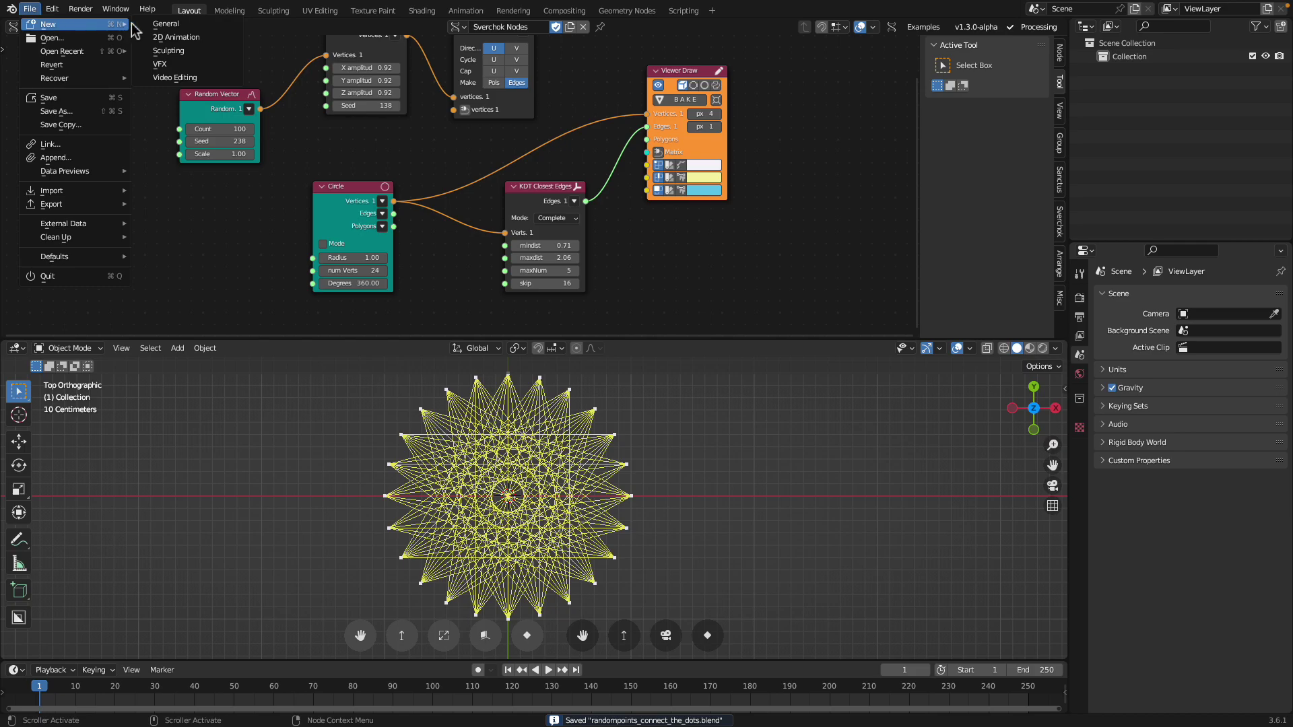
pyautogui.click(167, 25)
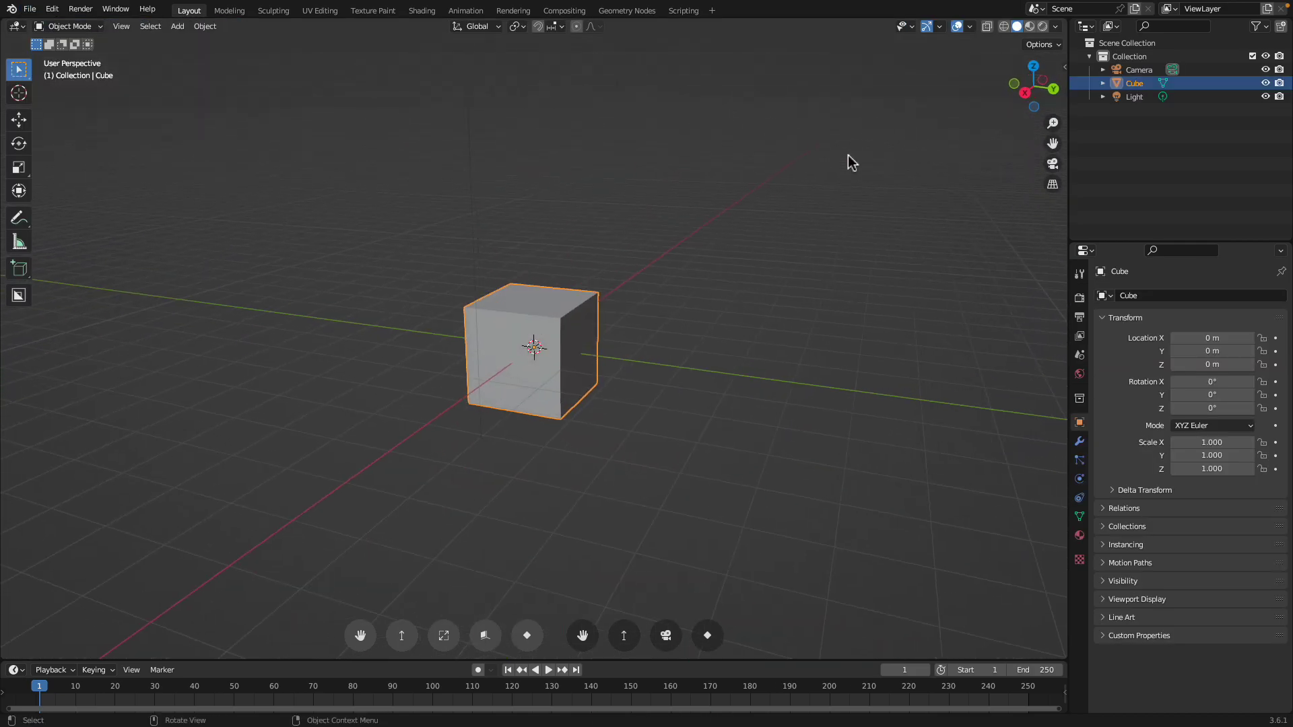
pyautogui.click(30, 11)
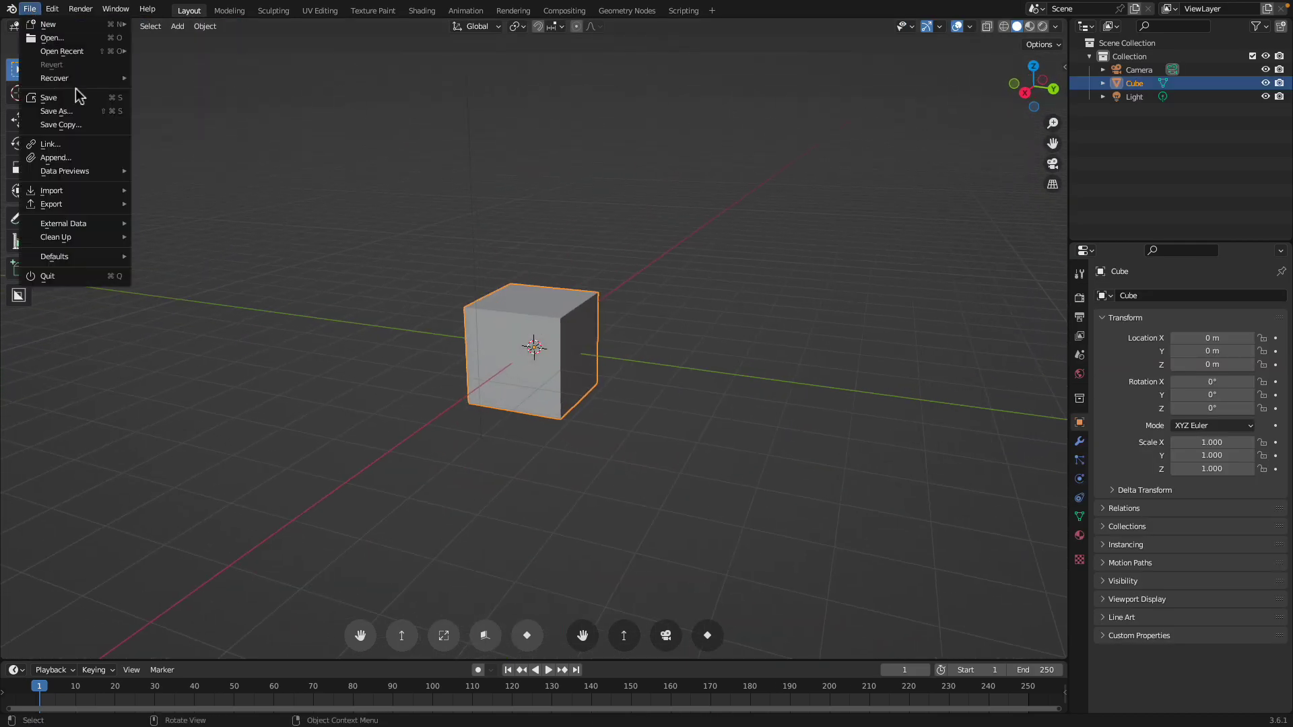
pyautogui.click(87, 159)
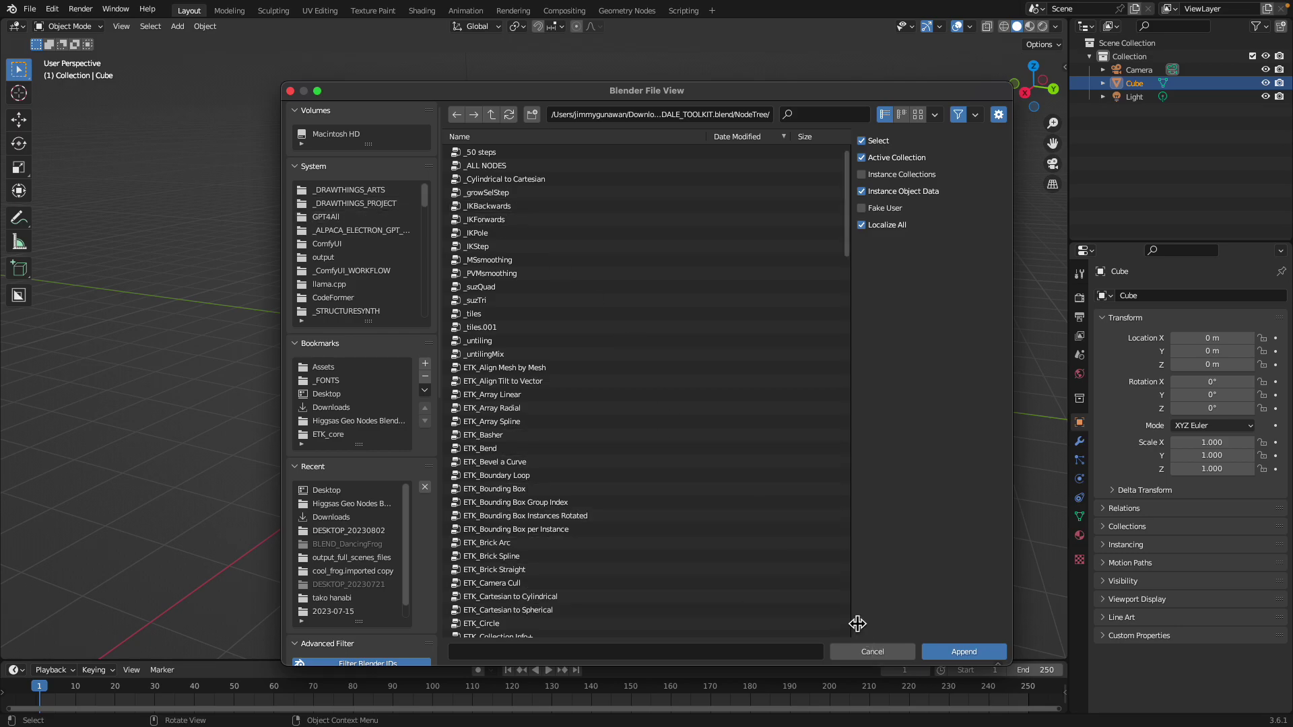
pyautogui.click(893, 652)
# Open Blender 3.5 Higgsas Geo Node Groups v5.blend from the Higgsas Geo Nodes Blender 3.5 folder in Downloads
pyautogui.click(29, 9)
pyautogui.click(47, 39)
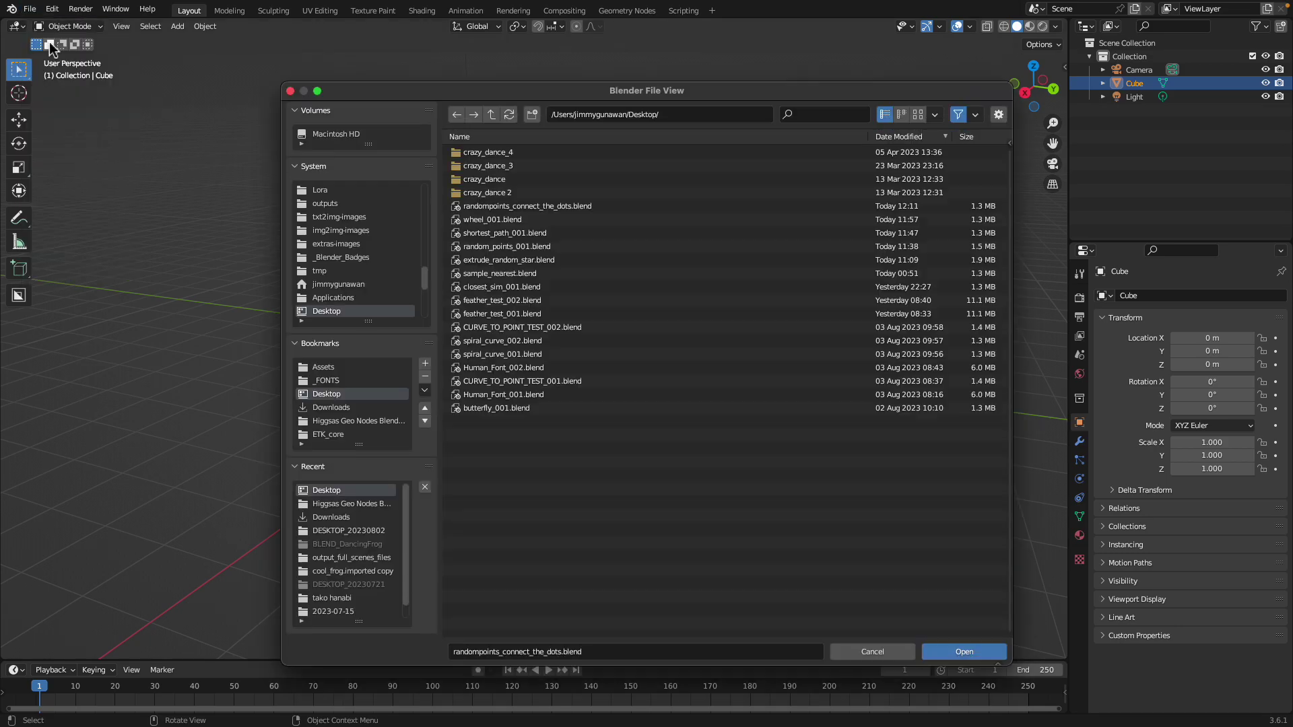
pyautogui.scroll(-3, 364, 289)
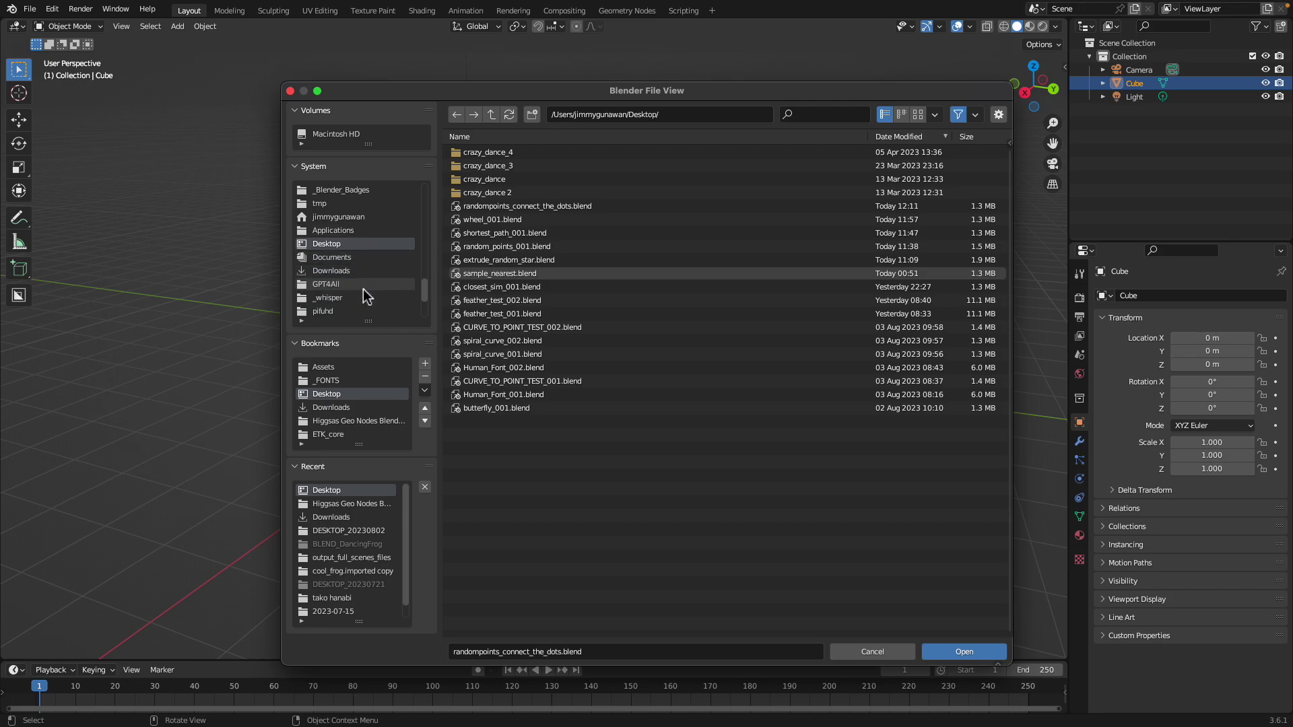
pyautogui.click(362, 271)
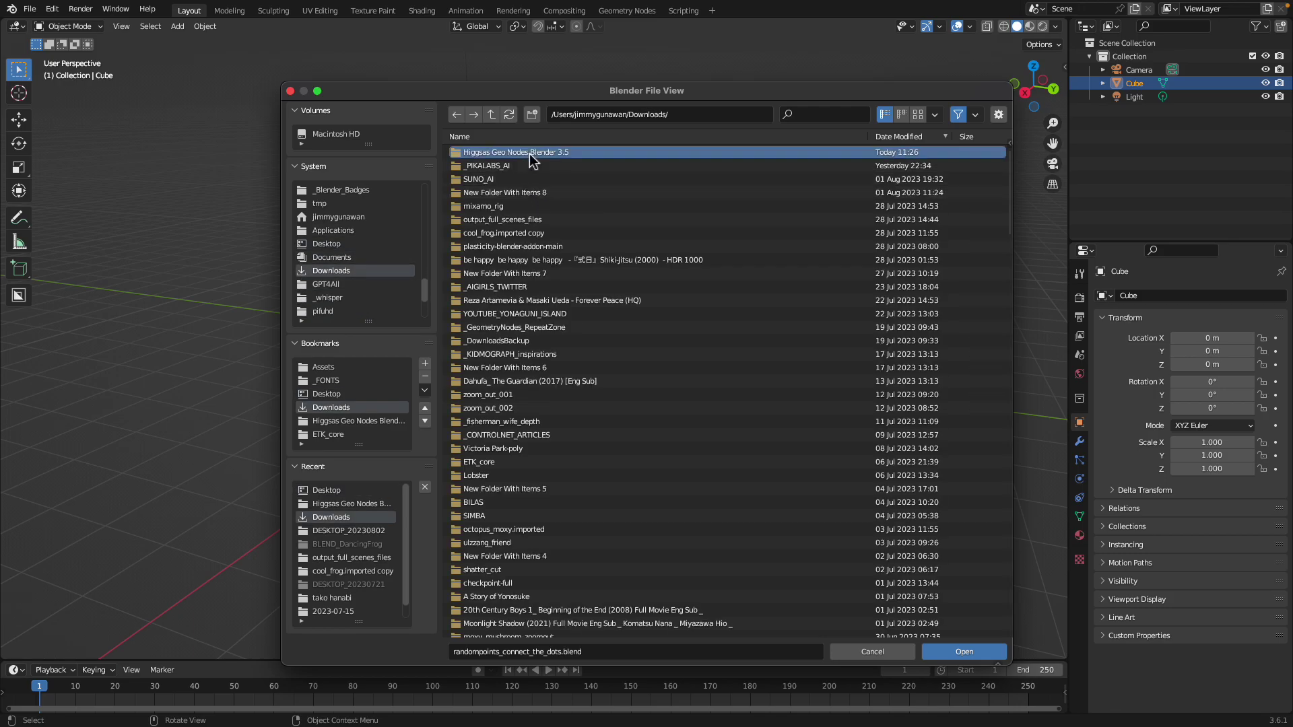
pyautogui.click(539, 152)
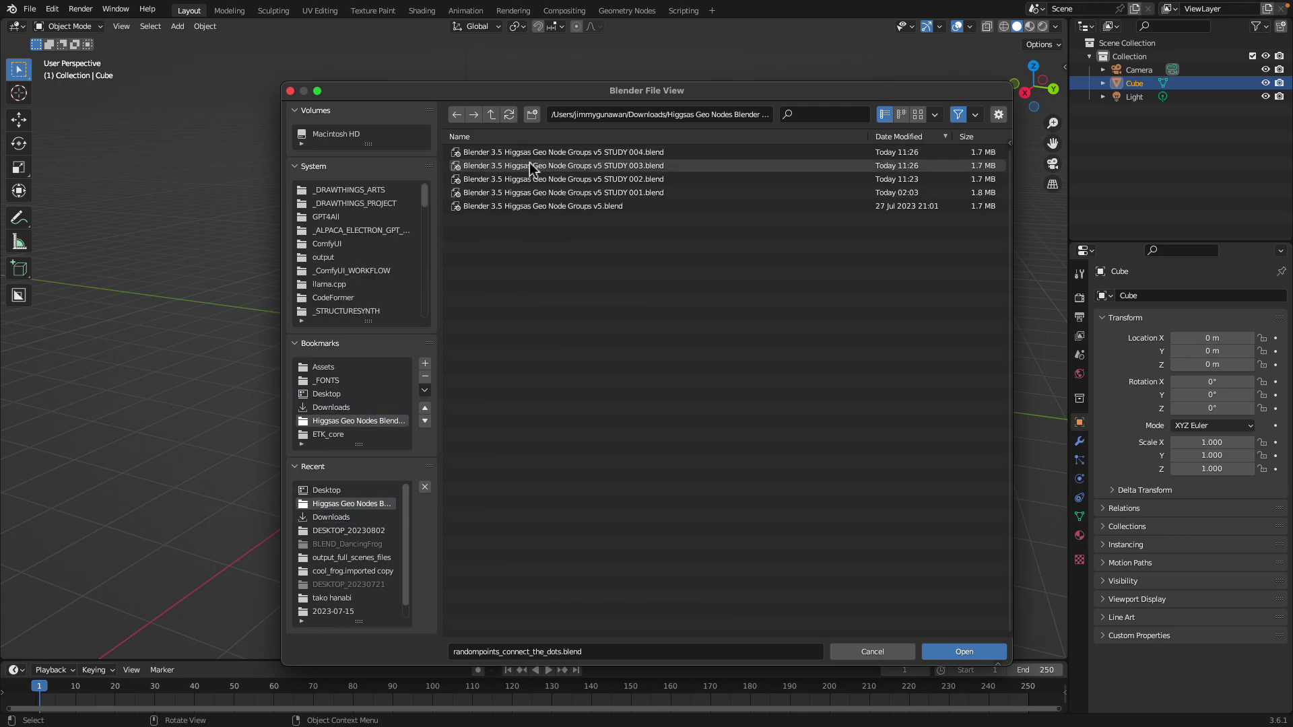
pyautogui.doubleClick(610, 194)
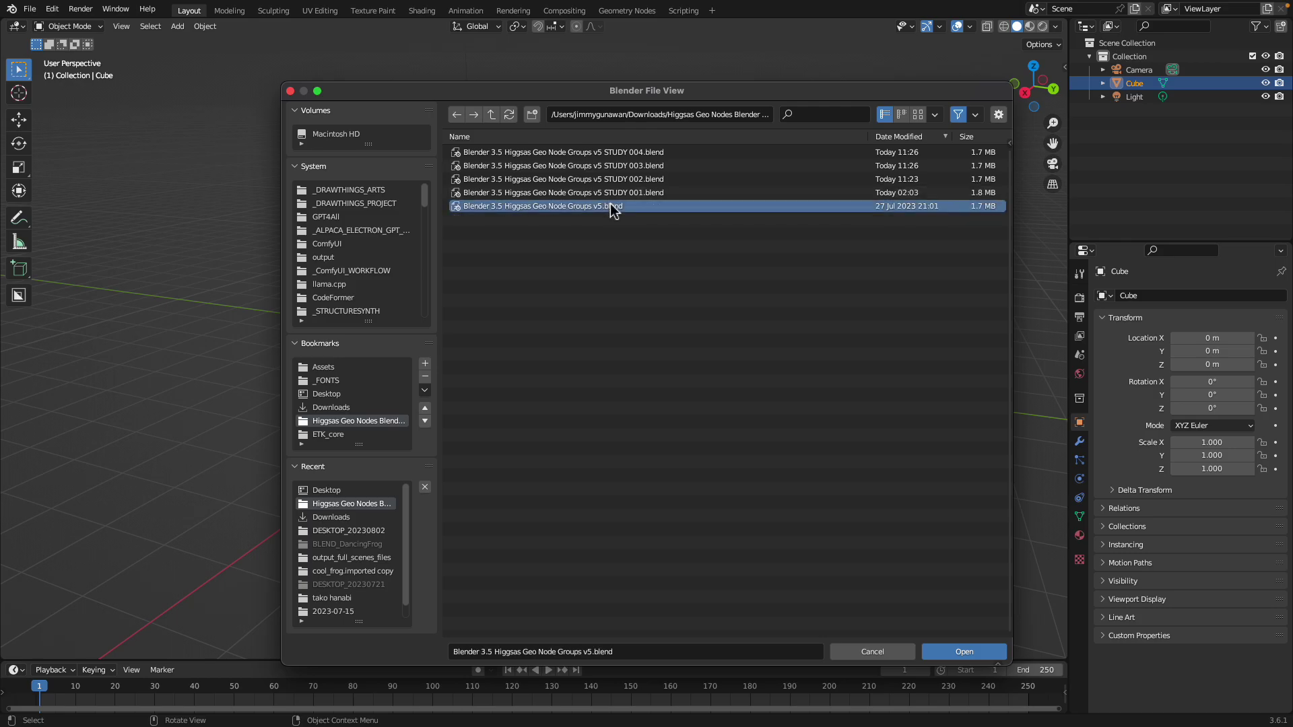
pyautogui.moveTo(619, 317); pyautogui.dragTo(620, 285)
# Switch to the browser, view the higgsas store and the Higgsas Geometry Nodes Toolset downloads on Blender Market, and return to Blender
pyautogui.hotkey('ctrl', 'Left')
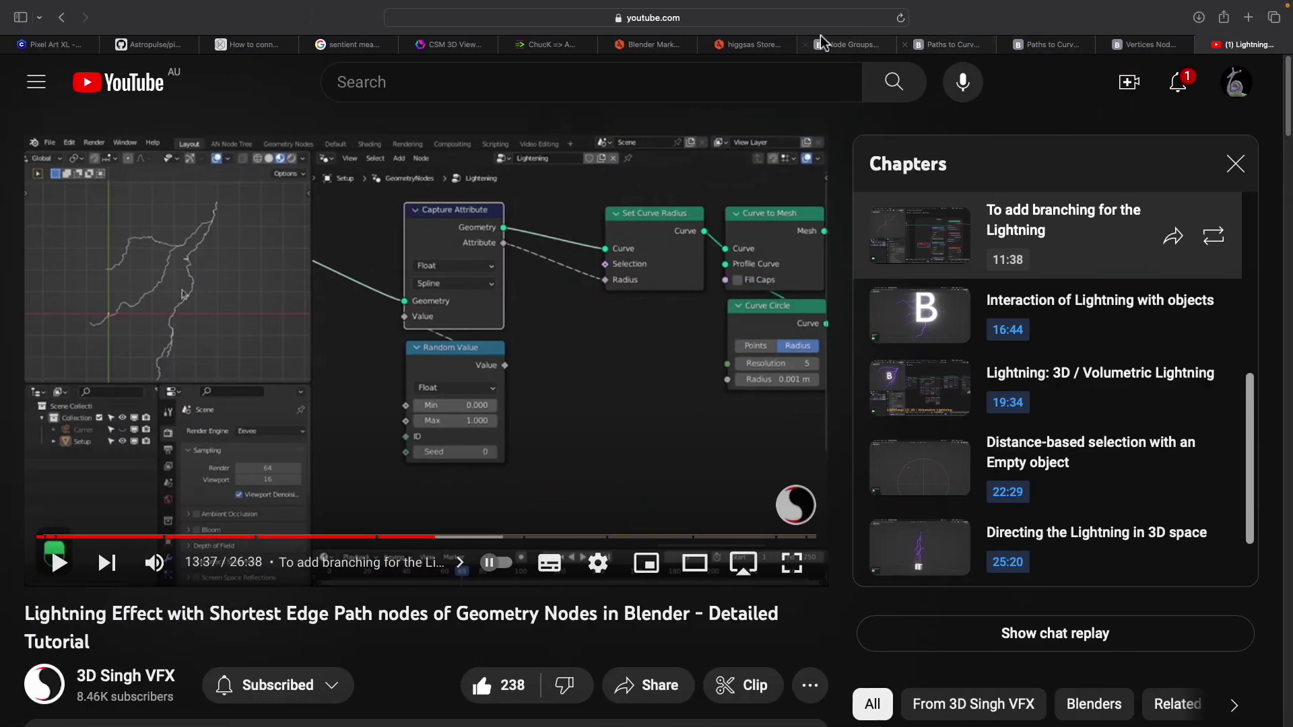
pyautogui.click(754, 45)
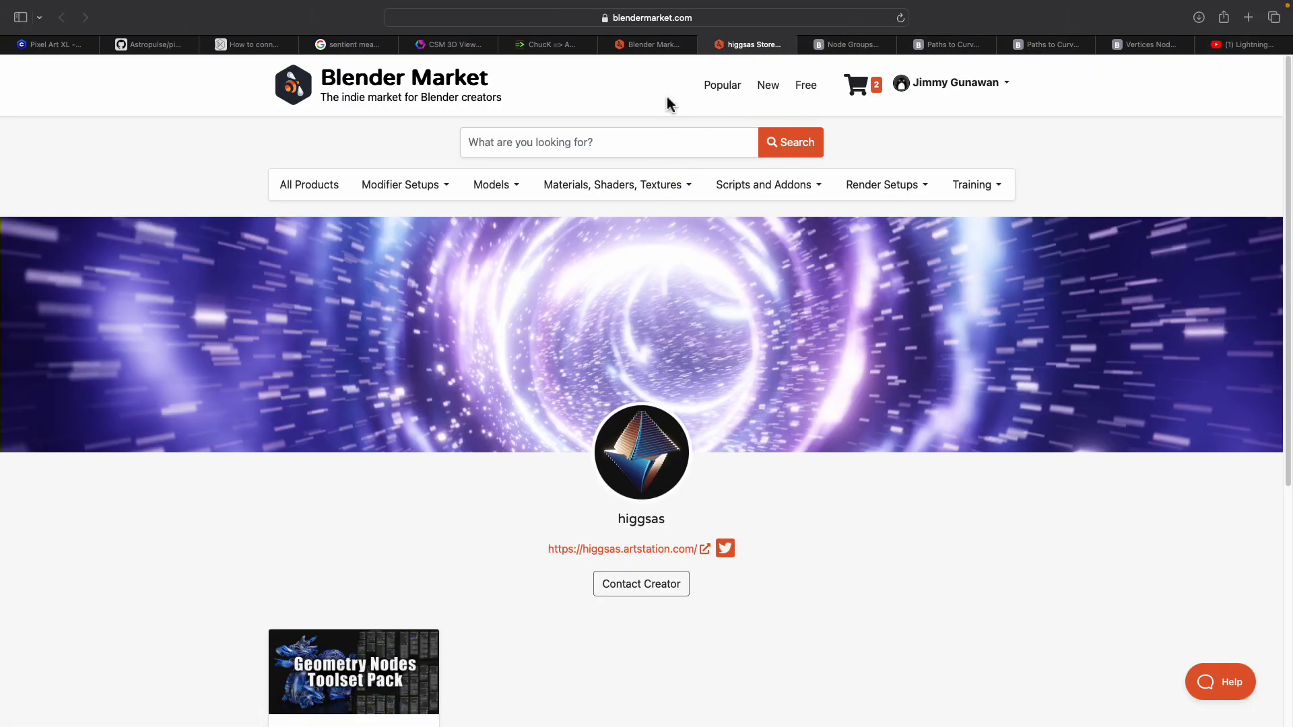
pyautogui.click(651, 44)
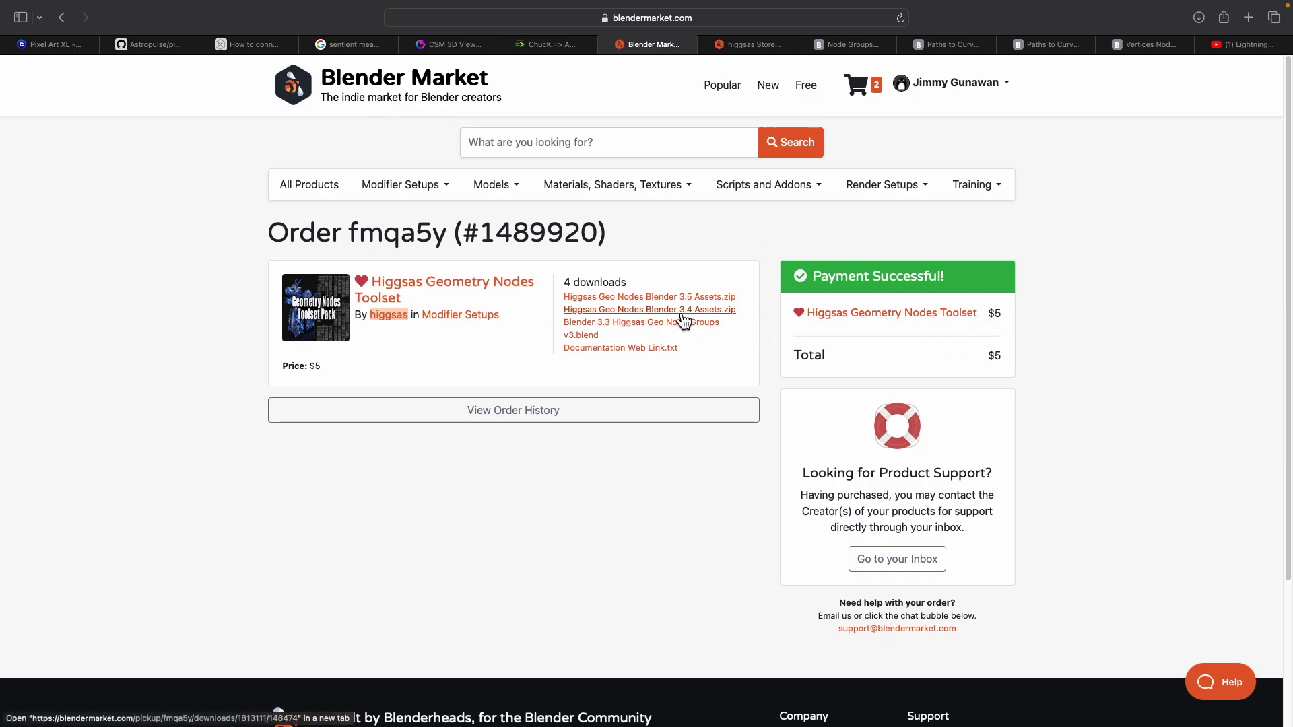
pyautogui.hotkey('ctrl', 'Right')
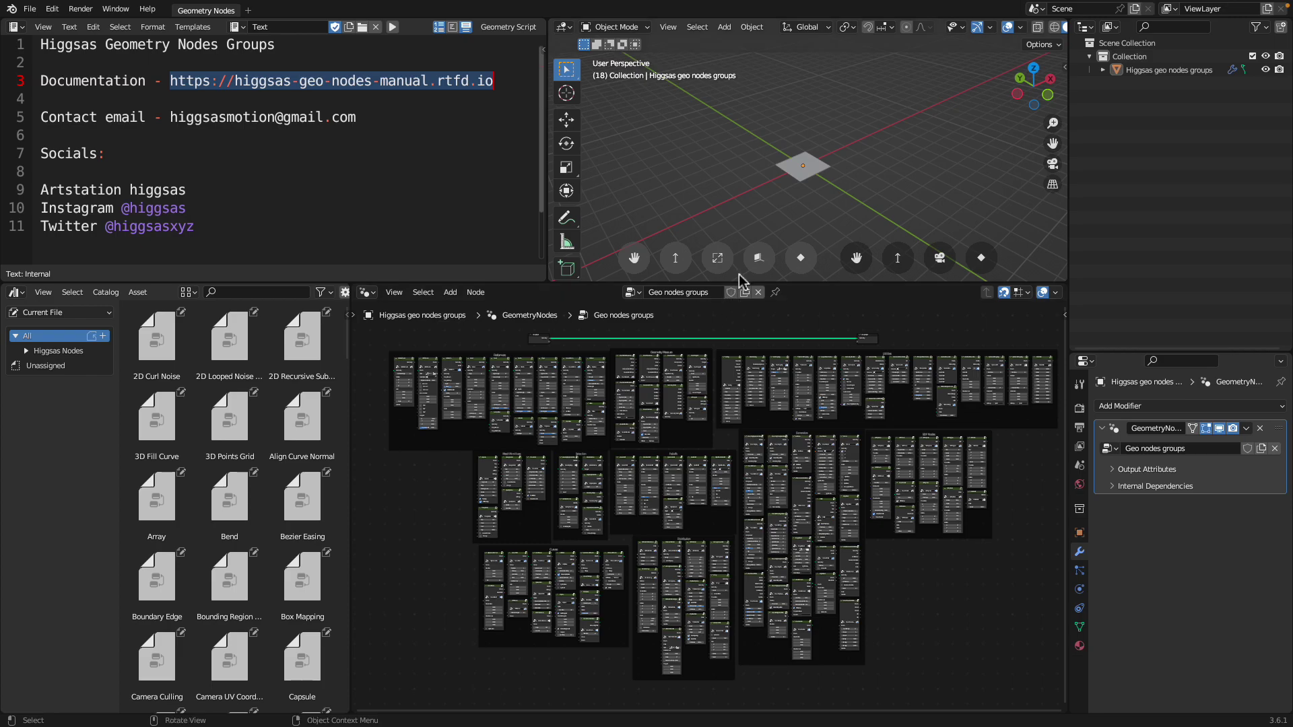
# Enlarge the node editor and asset browser areas by moving their upper border up, and look over the Higgsas node groups
pyautogui.moveTo(777, 289); pyautogui.dragTo(700, 216)
pyautogui.scroll(4, 700, 391)
pyautogui.moveTo(503, 318); pyautogui.dragTo(652, 316, button='middle')
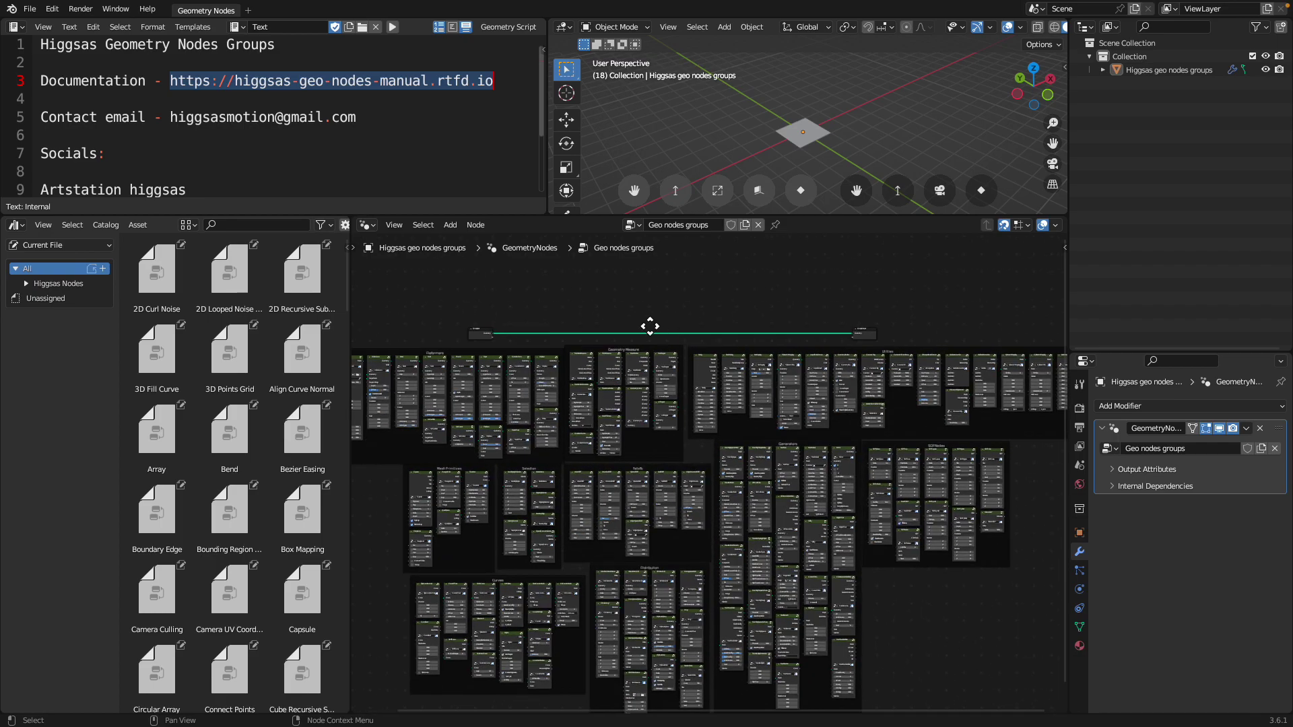
pyautogui.scroll(2, 651, 316)
# Browse the Higgsas Nodes categories of addable nodes, including Falloffs, SDF Nodes and Selection
pyautogui.hotkey('shift', 'a')
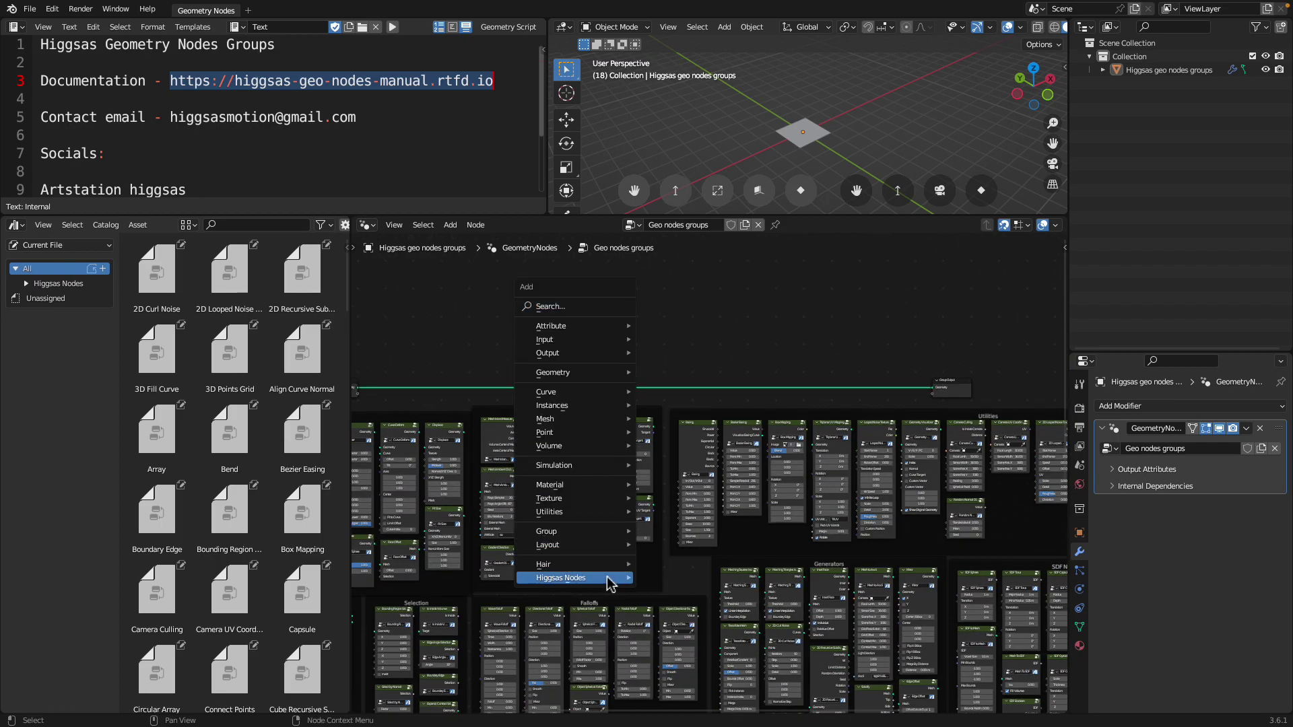
pyautogui.moveTo(610, 584)
pyautogui.moveTo(668, 592)
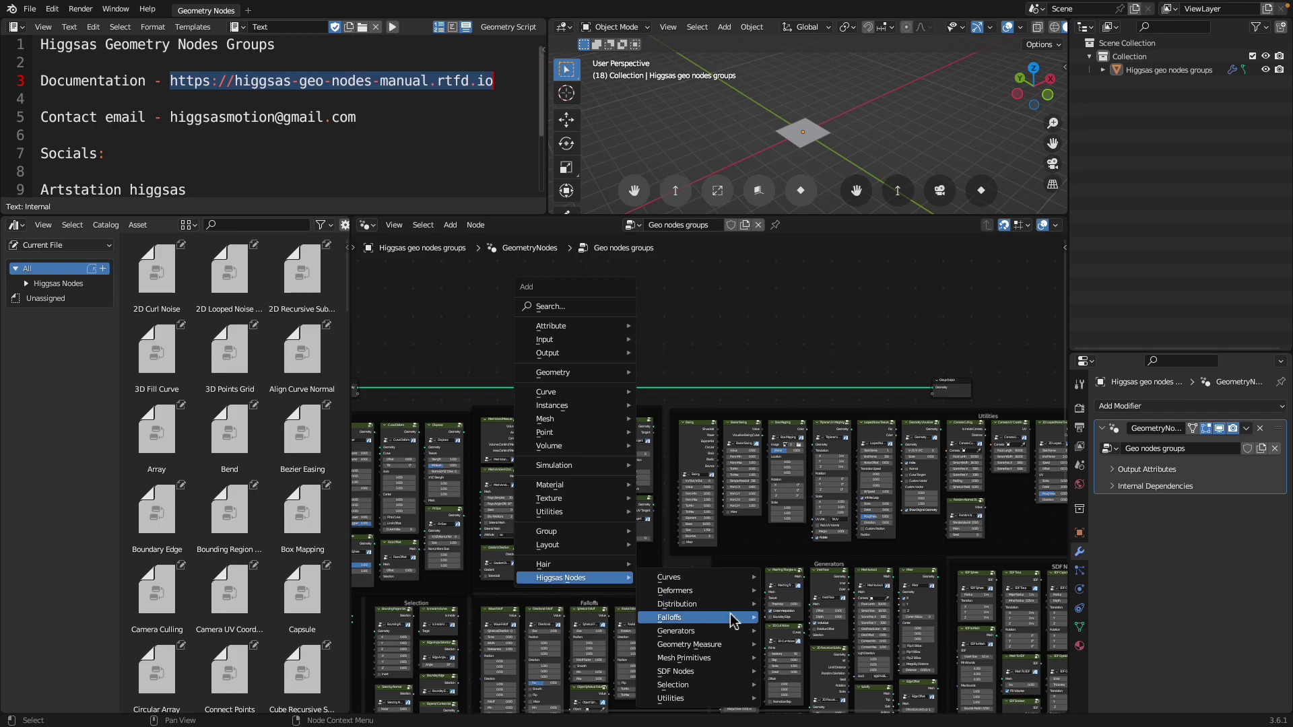
pyautogui.moveTo(734, 585)
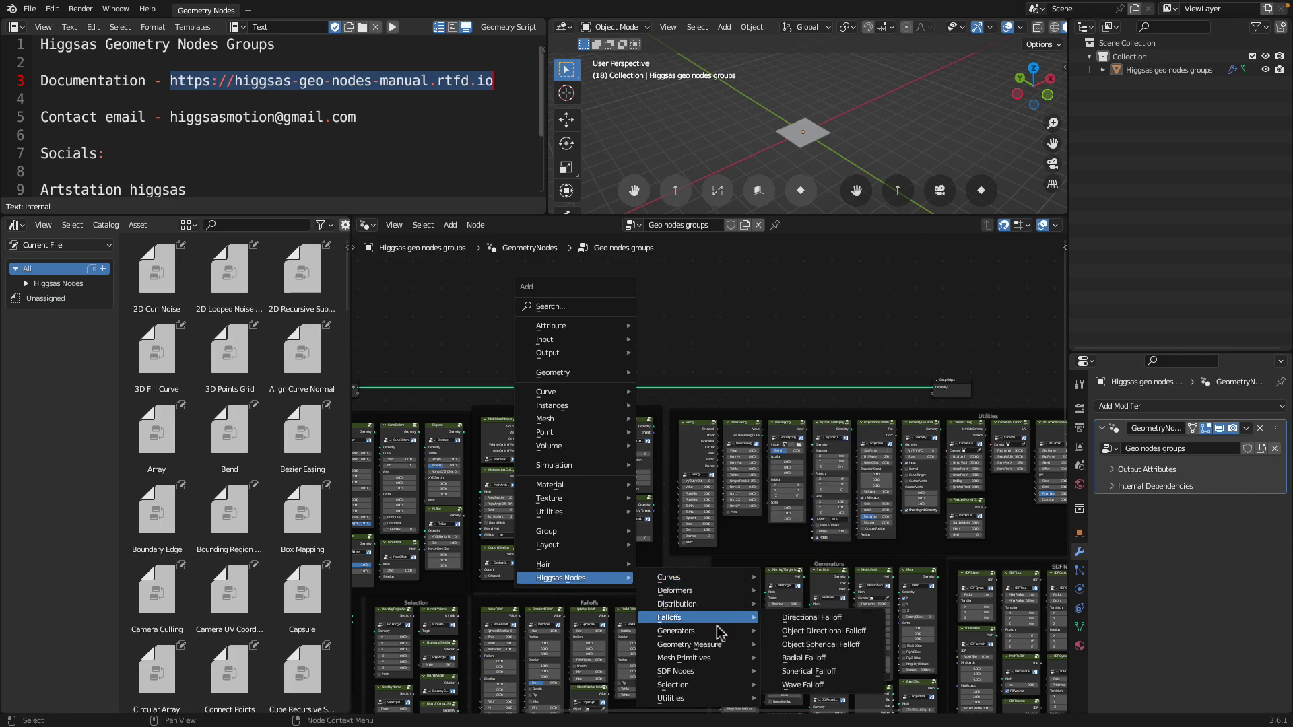
pyautogui.moveTo(717, 636)
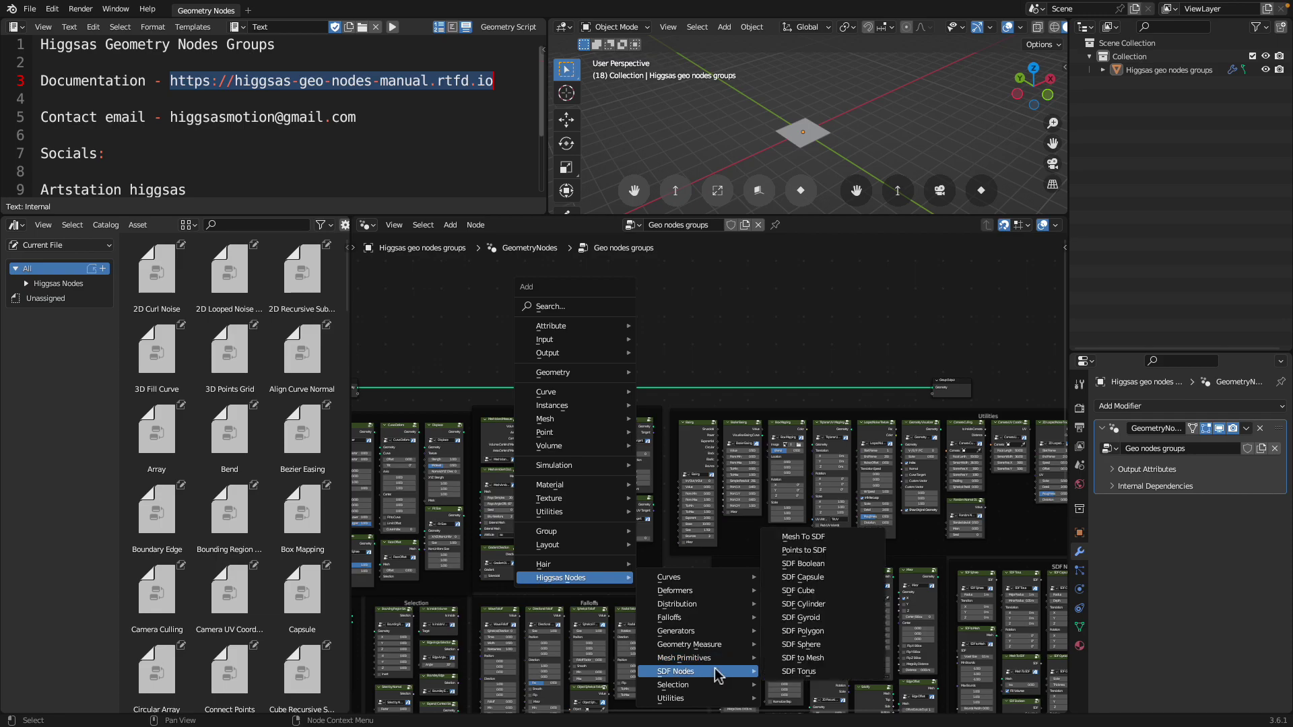
pyautogui.moveTo(718, 700)
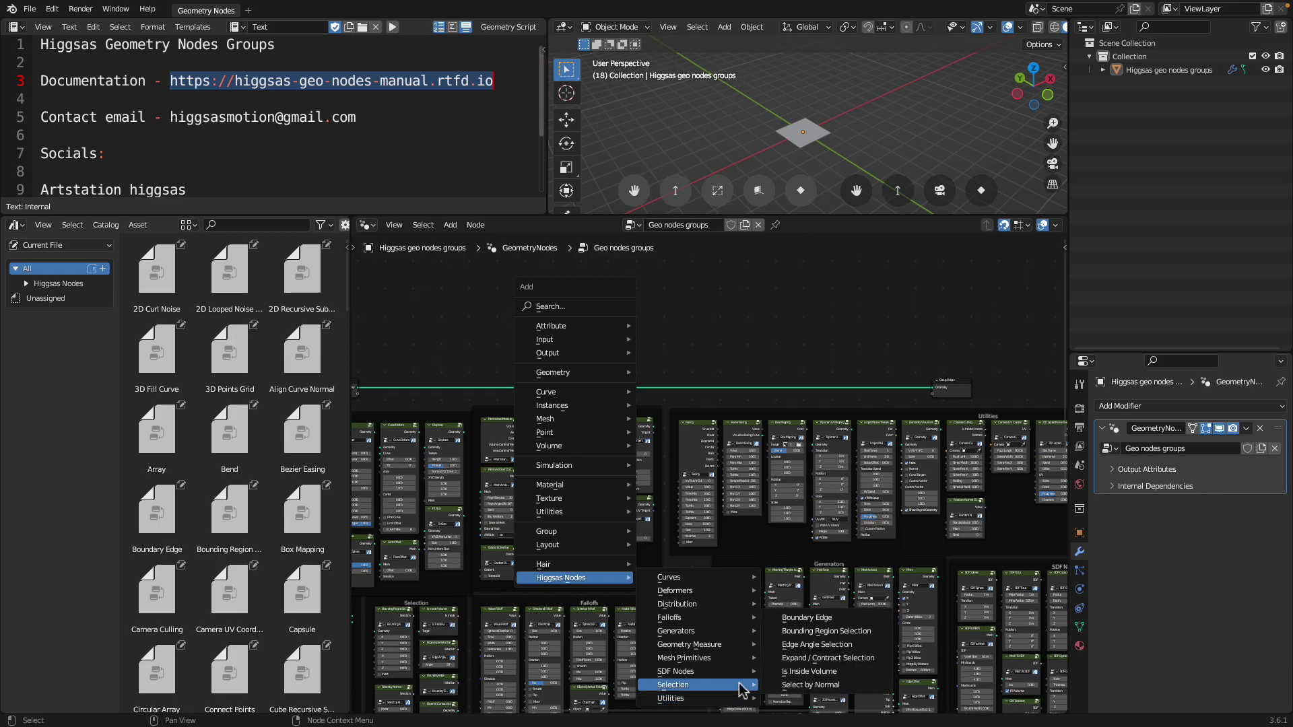
# Search the addable nodes for a connecting node and place Connect Points in the empty space above the Geometry Measure frame
pyautogui.scroll(5, 707, 312)
pyautogui.moveTo(641, 299); pyautogui.dragTo(632, 397, button='middle')
pyautogui.hotkey('shift', 'a')
pyautogui.click(611, 349)
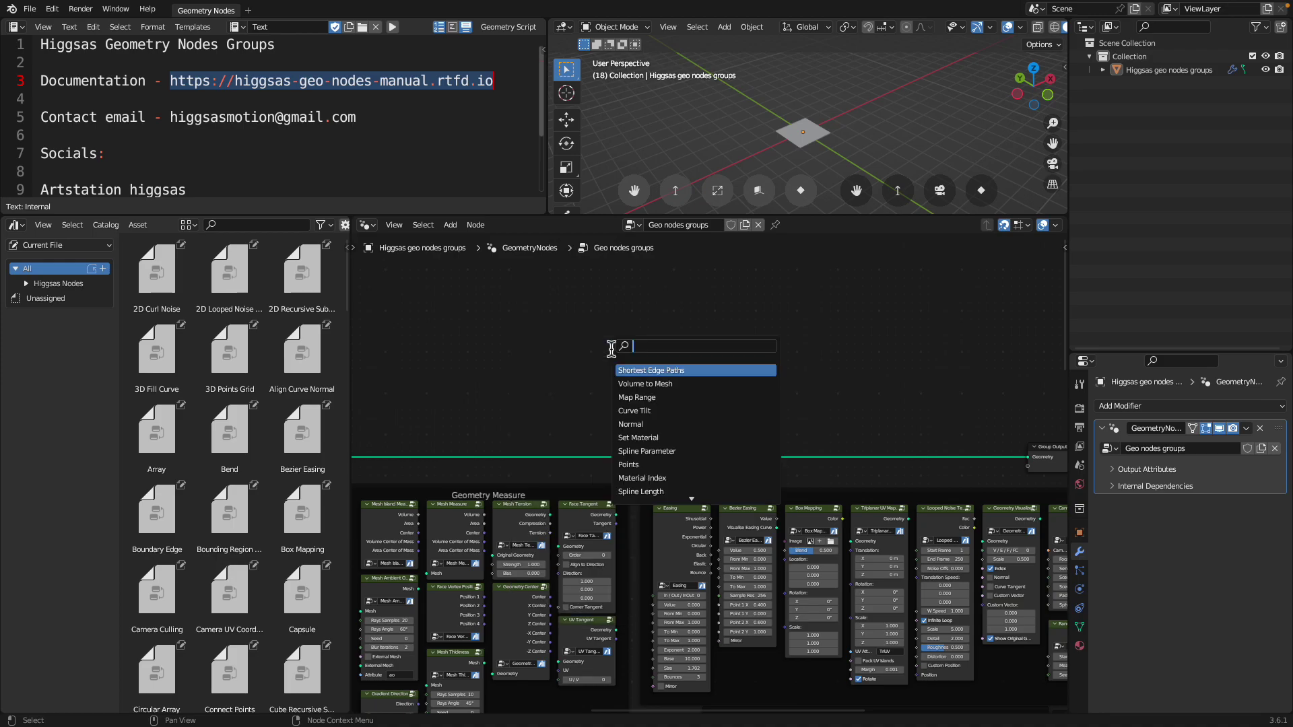
pyautogui.write('e')
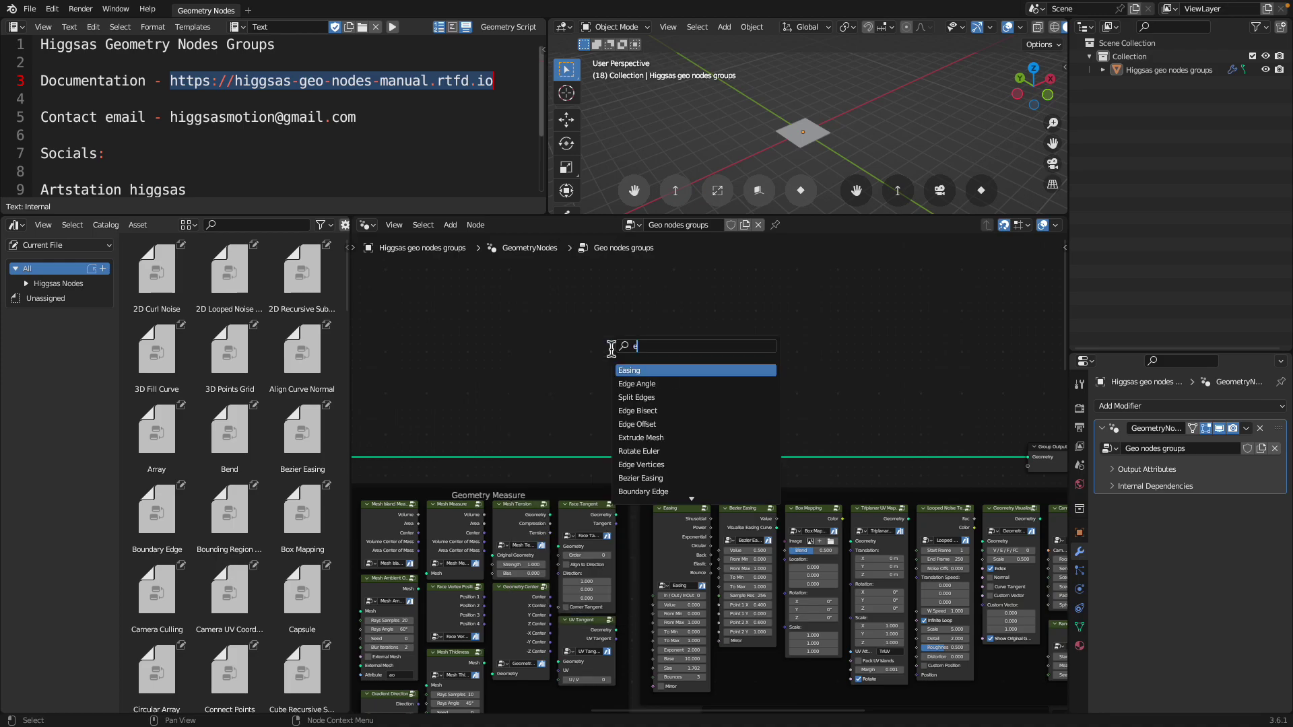
pyautogui.write('dgeconne')
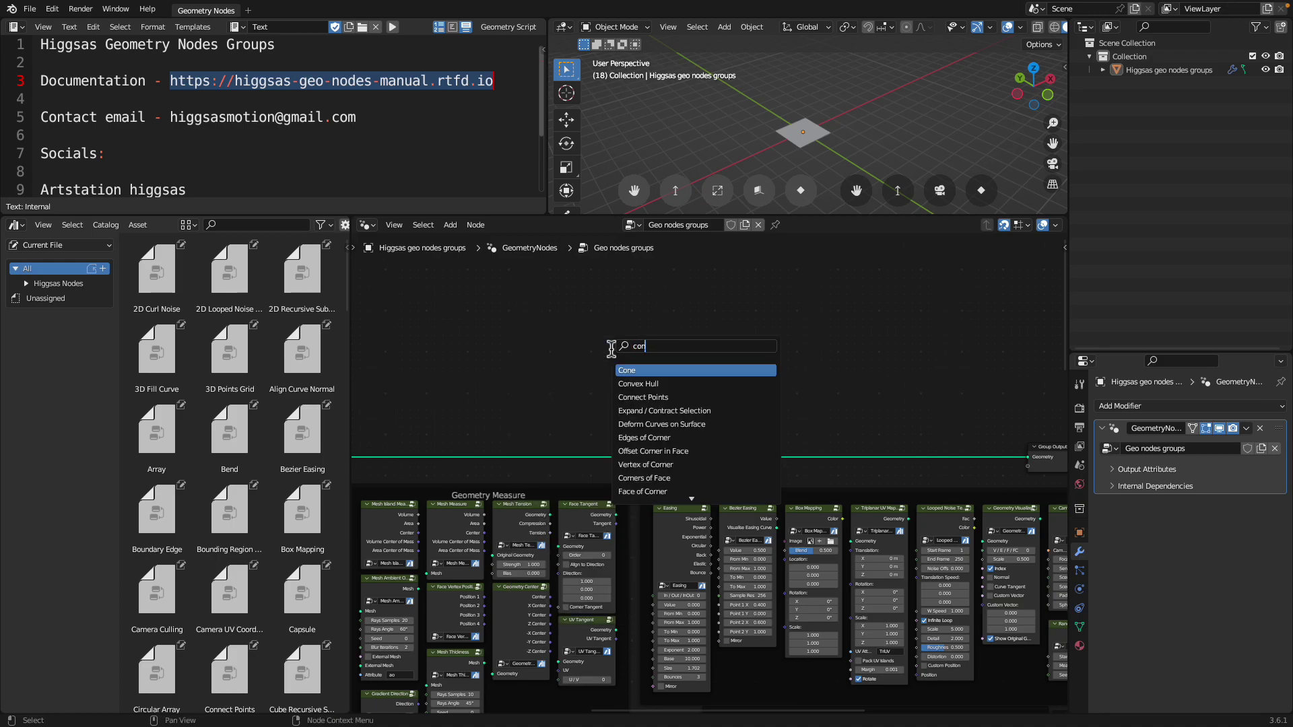
pyautogui.click(641, 368)
pyautogui.click(677, 320)
pyautogui.scroll(4, 635, 425)
pyautogui.scroll(2, 711, 475)
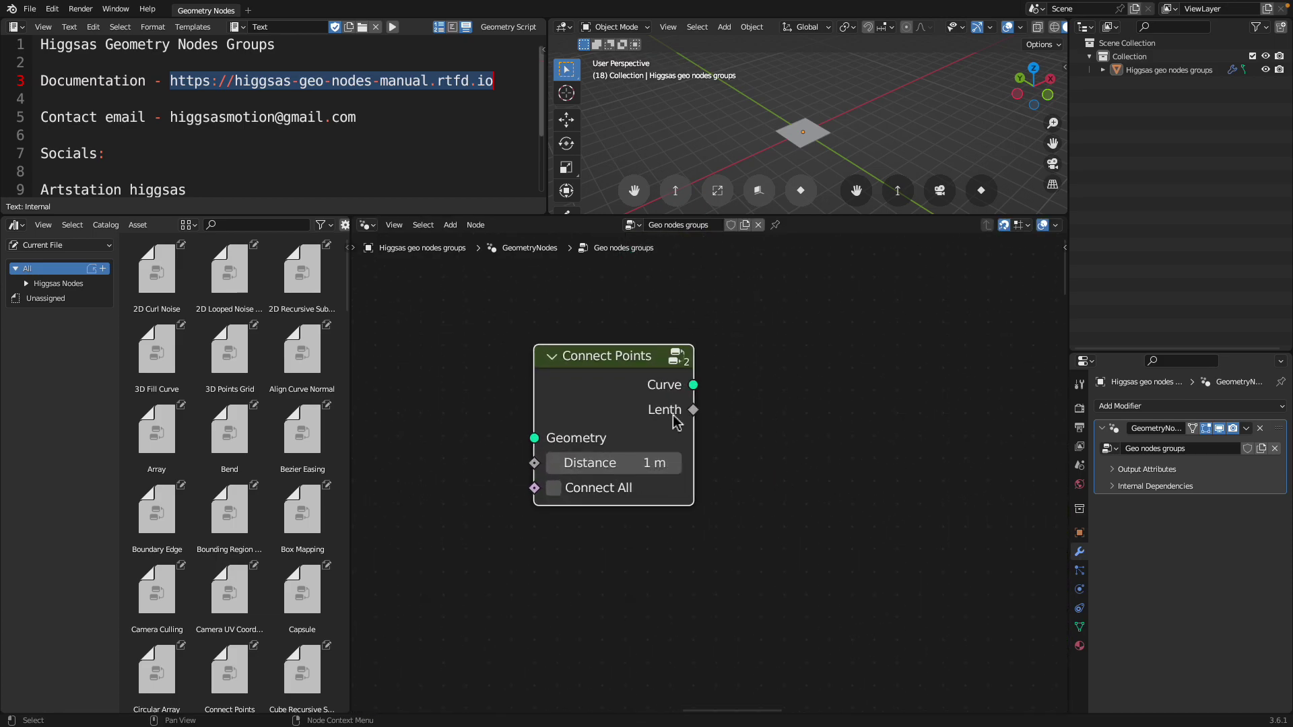
# Enter the Connect Points group, look over its whole internal node network and return to the parent tree
pyautogui.moveTo(742, 378); pyautogui.dragTo(807, 374)
pyautogui.scroll(-1, 658, 358)
pyautogui.press('Tab')
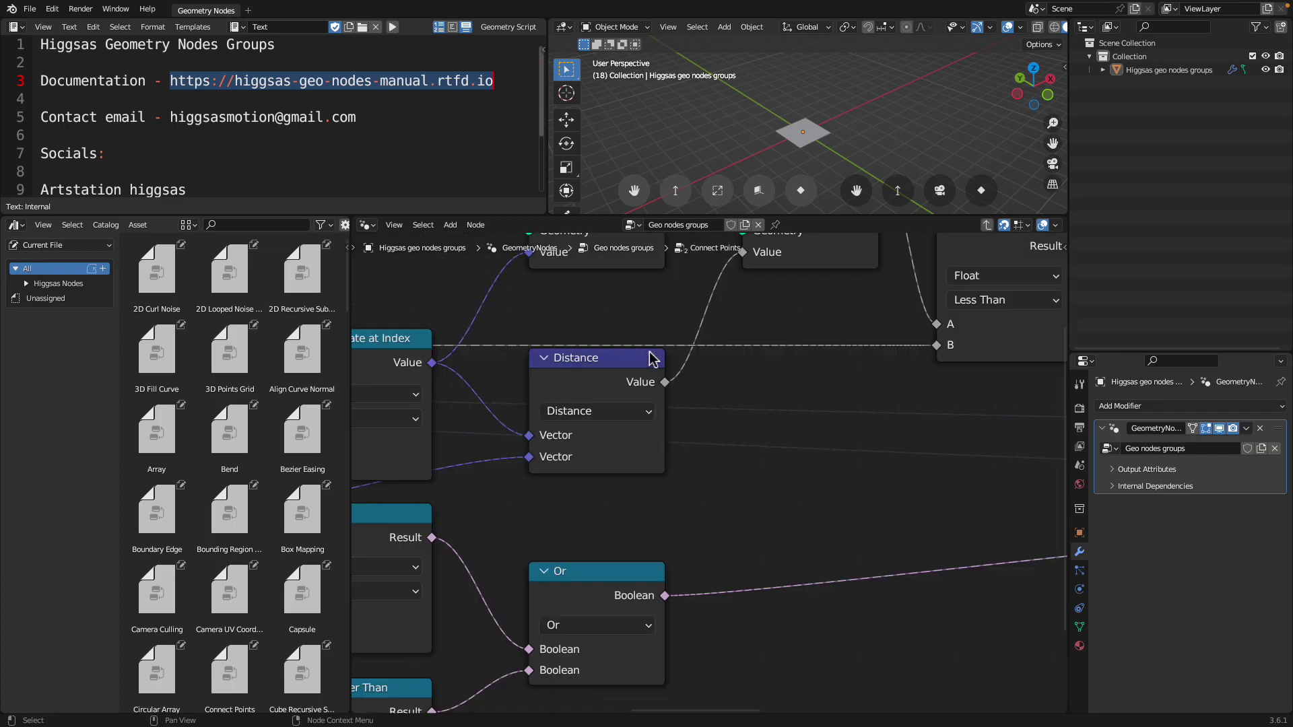
pyautogui.scroll(-8, 719, 485)
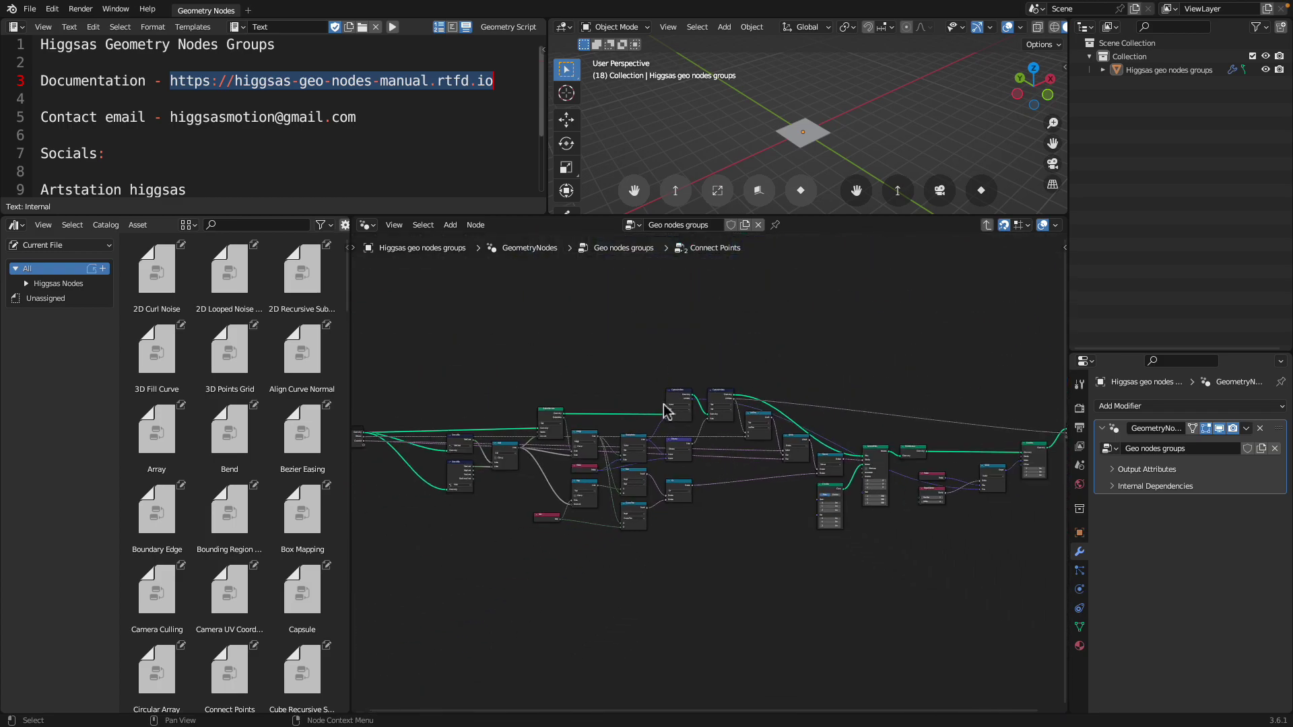
pyautogui.scroll(-2, 665, 411)
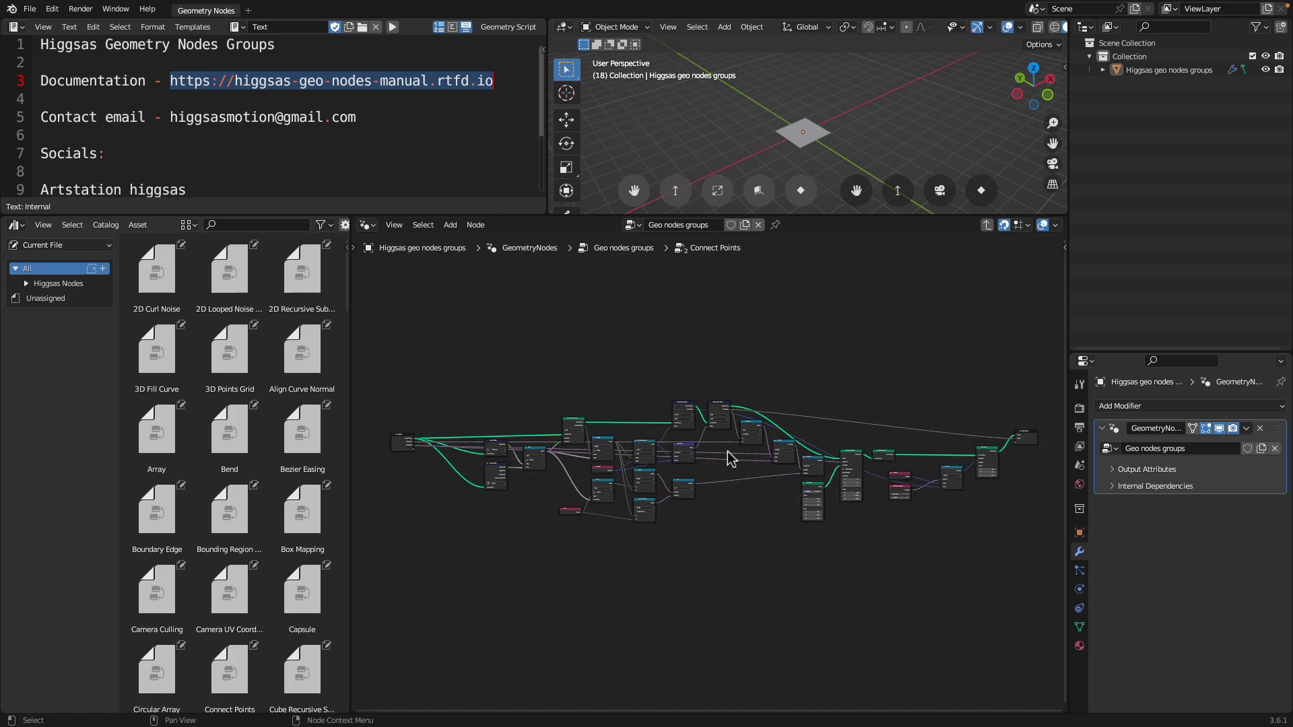
pyautogui.scroll(1, 731, 458)
pyautogui.press('Tab')
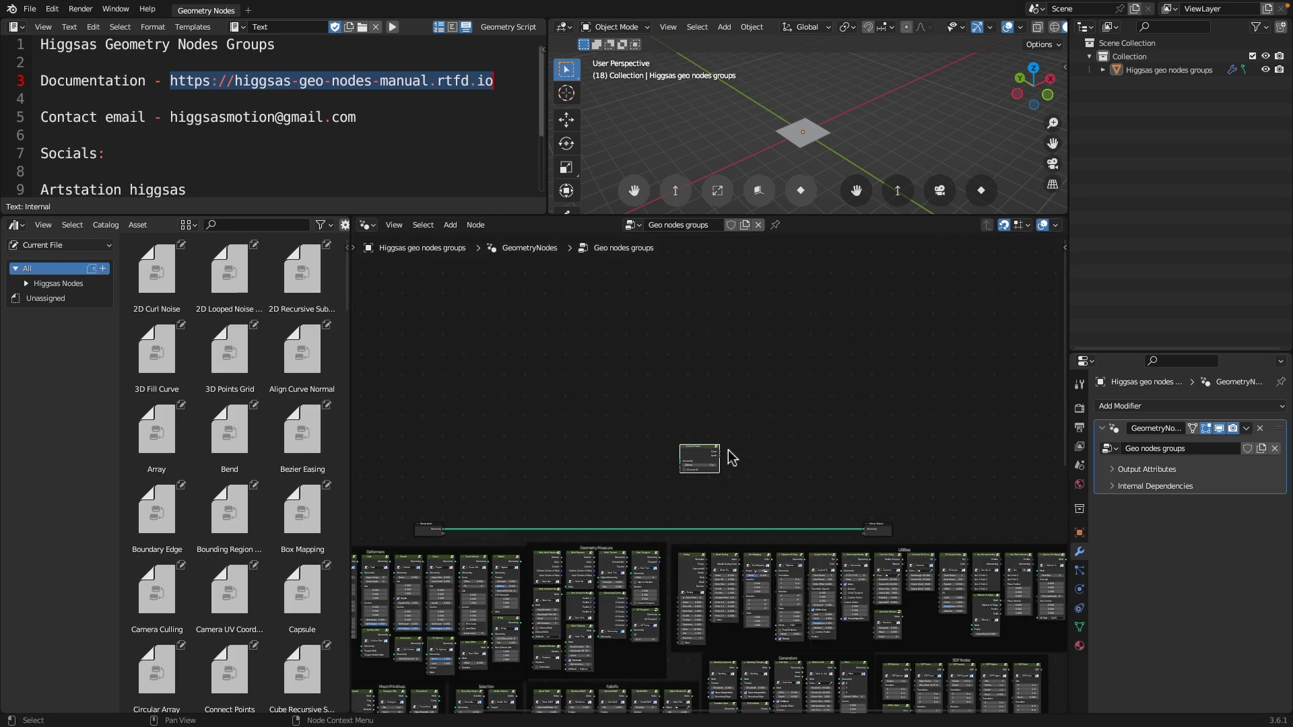
# Re-enter the Connect Points group with the node editor maximized, examine its internal nodes and links, and exit the group
pyautogui.scroll(4, 712, 428)
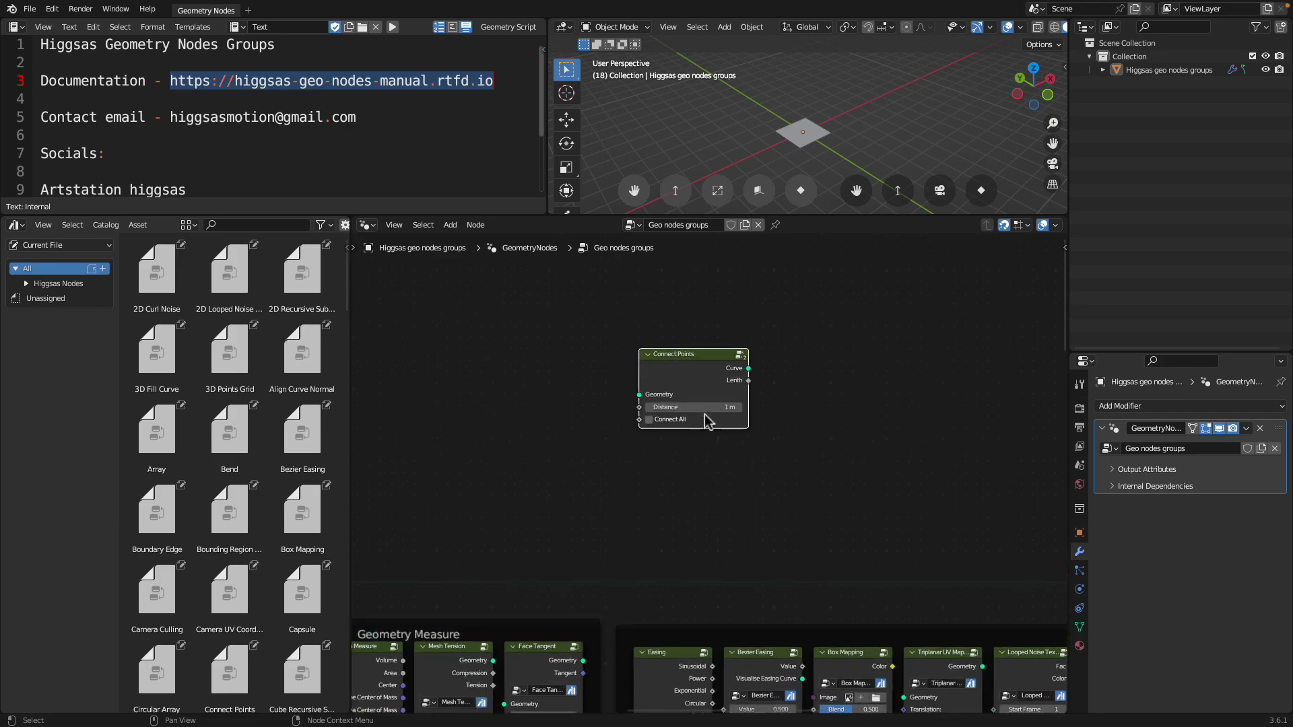
pyautogui.press('Tab')
pyautogui.hotkey('ctrl', 'space')
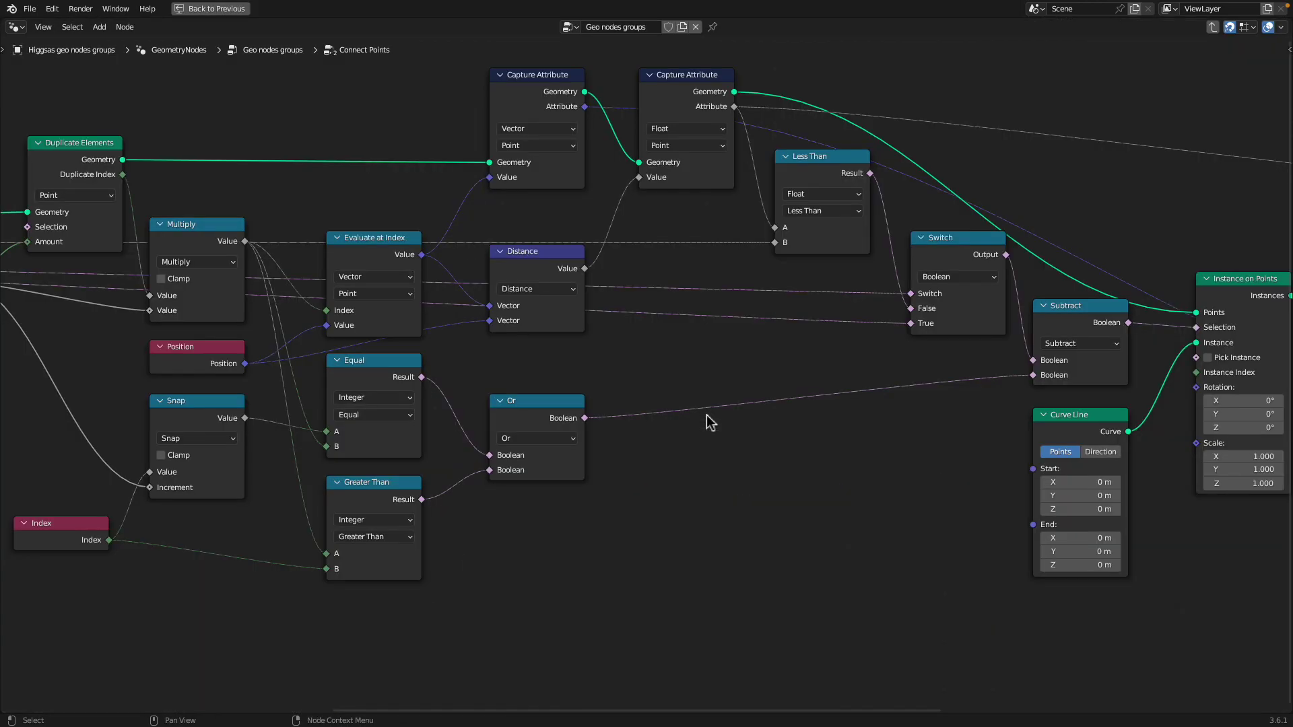
pyautogui.scroll(-4, 713, 411)
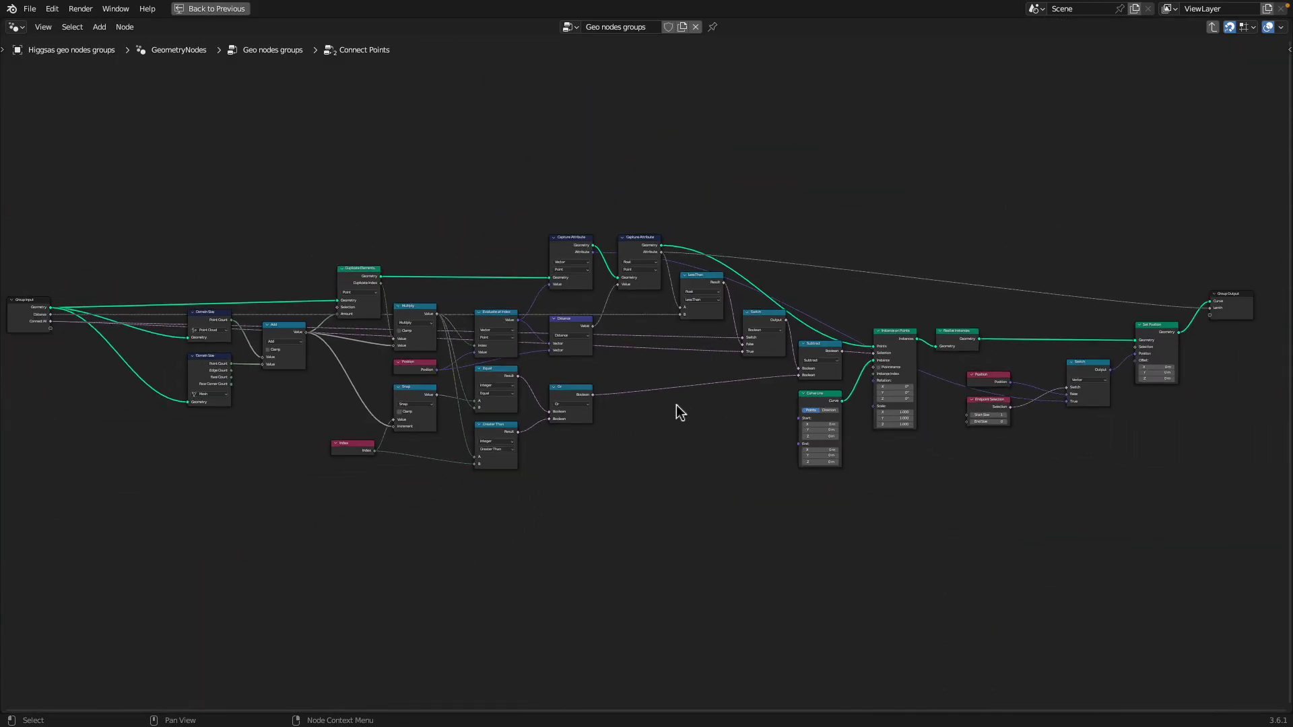
pyautogui.scroll(1, 693, 408)
pyautogui.moveTo(698, 407); pyautogui.dragTo(725, 402, button='middle')
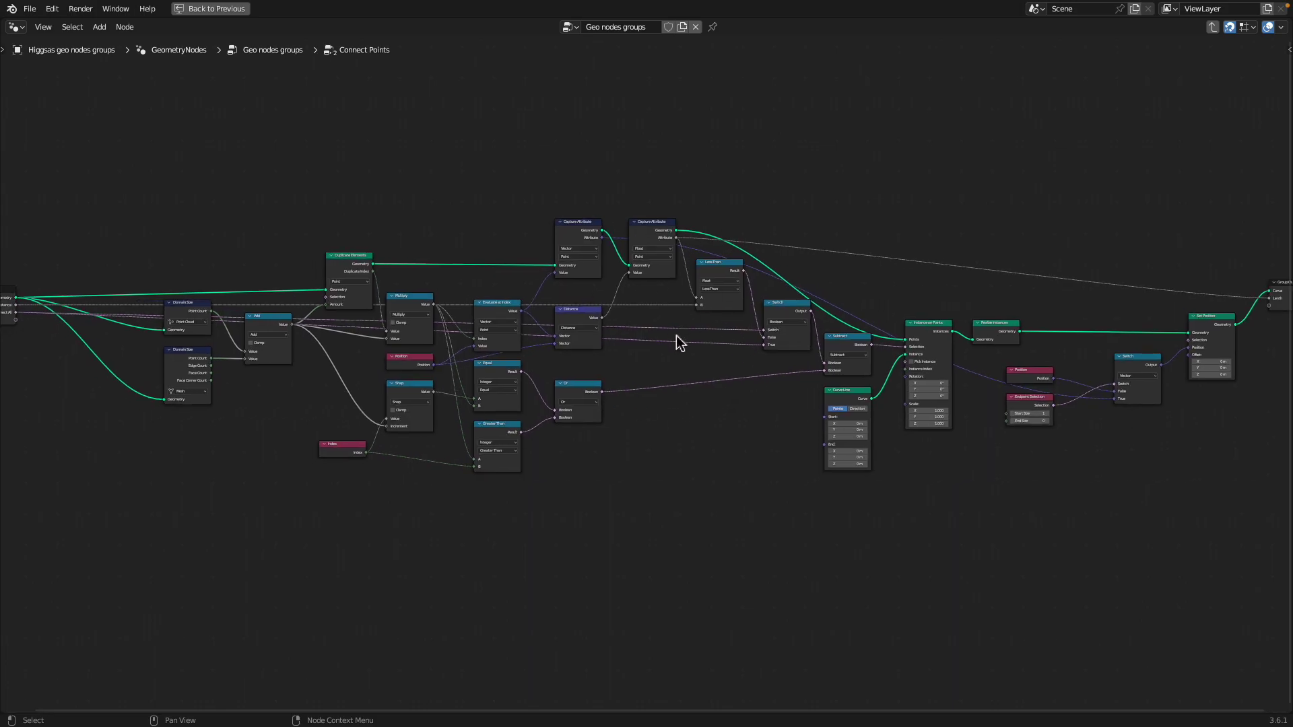
pyautogui.press('Tab')
# Add a Mesh Circle node beside Connect Points and link its Mesh output to the Geometry input of Connect Points
pyautogui.scroll(3, 679, 341)
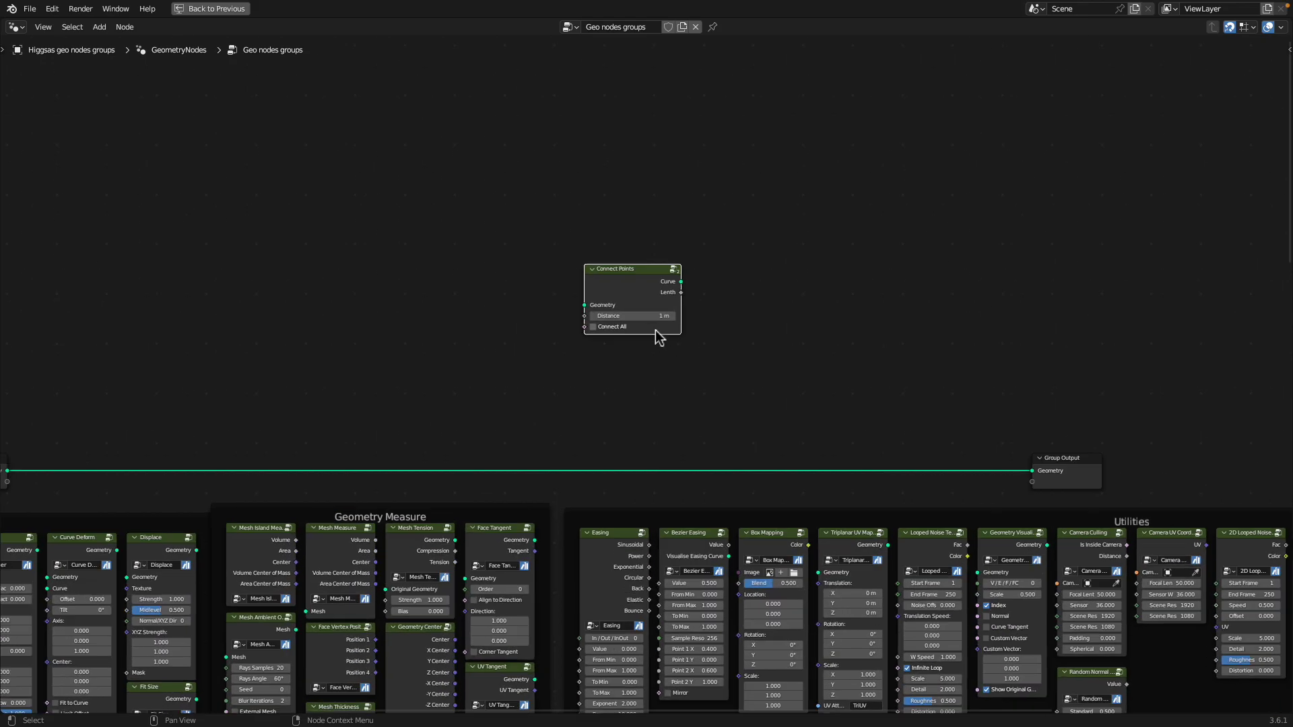
pyautogui.hotkey('shift', 'a')
pyautogui.write('circ')
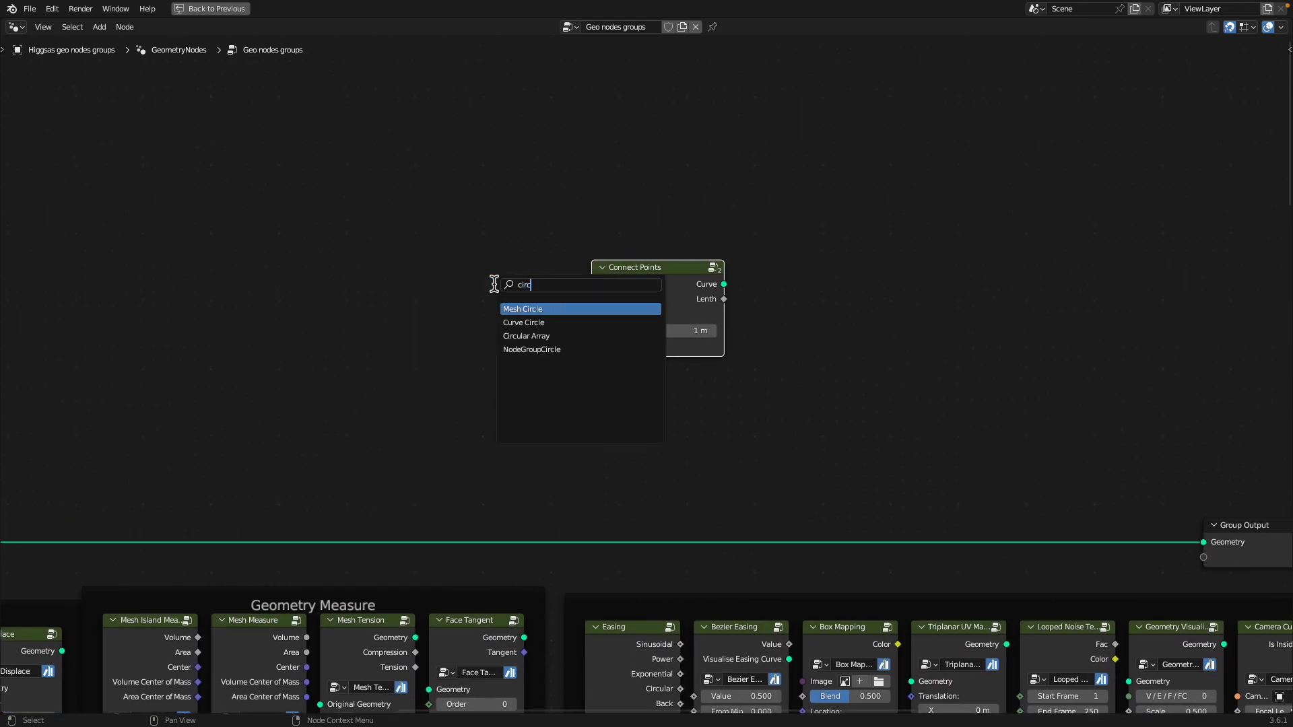
pyautogui.press('Return')
pyautogui.click(470, 303)
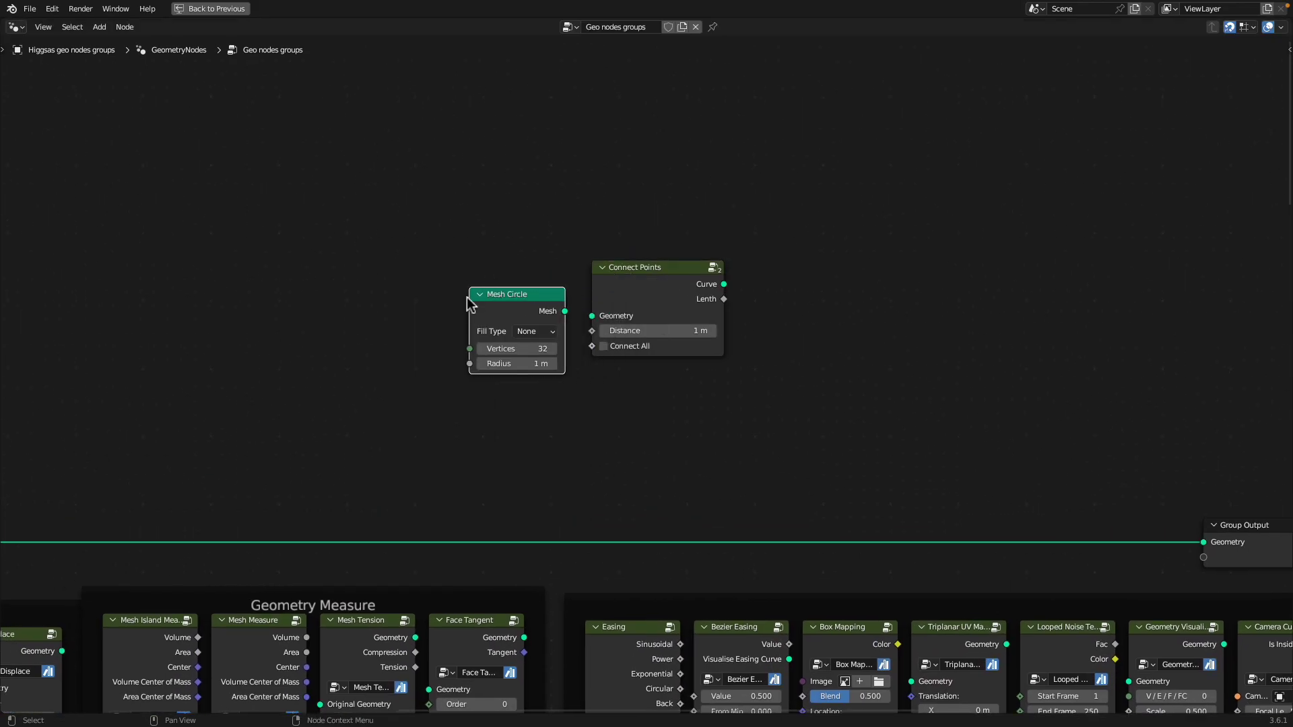
pyautogui.moveTo(526, 300); pyautogui.dragTo(597, 314)
pyautogui.moveTo(838, 212); pyautogui.dragTo(745, 235, button='middle')
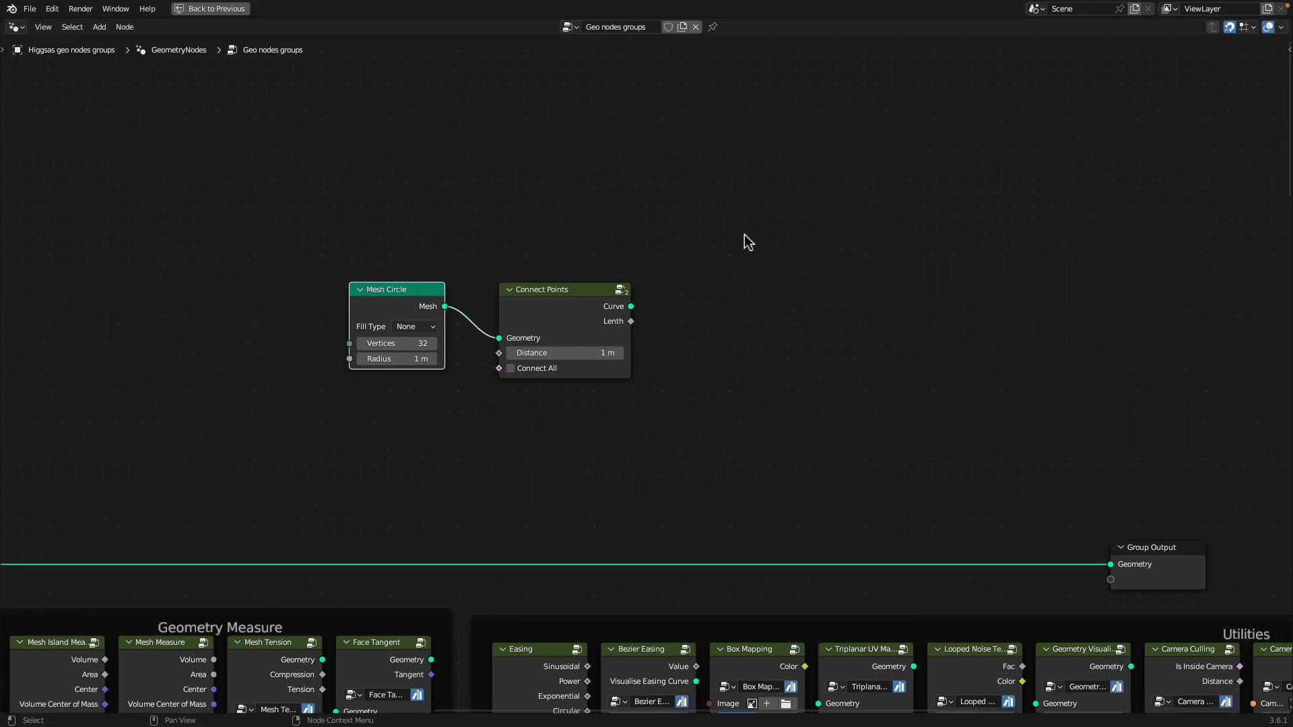
pyautogui.hotkey('shift', 'a')
pyautogui.click(745, 236)
pyautogui.press('Escape')
# Restore the split layout, link the Curve output of Connect Points to Group Output's Geometry, and move Connect Points closer to Group Output
pyautogui.hotkey('ctrl', 'space')
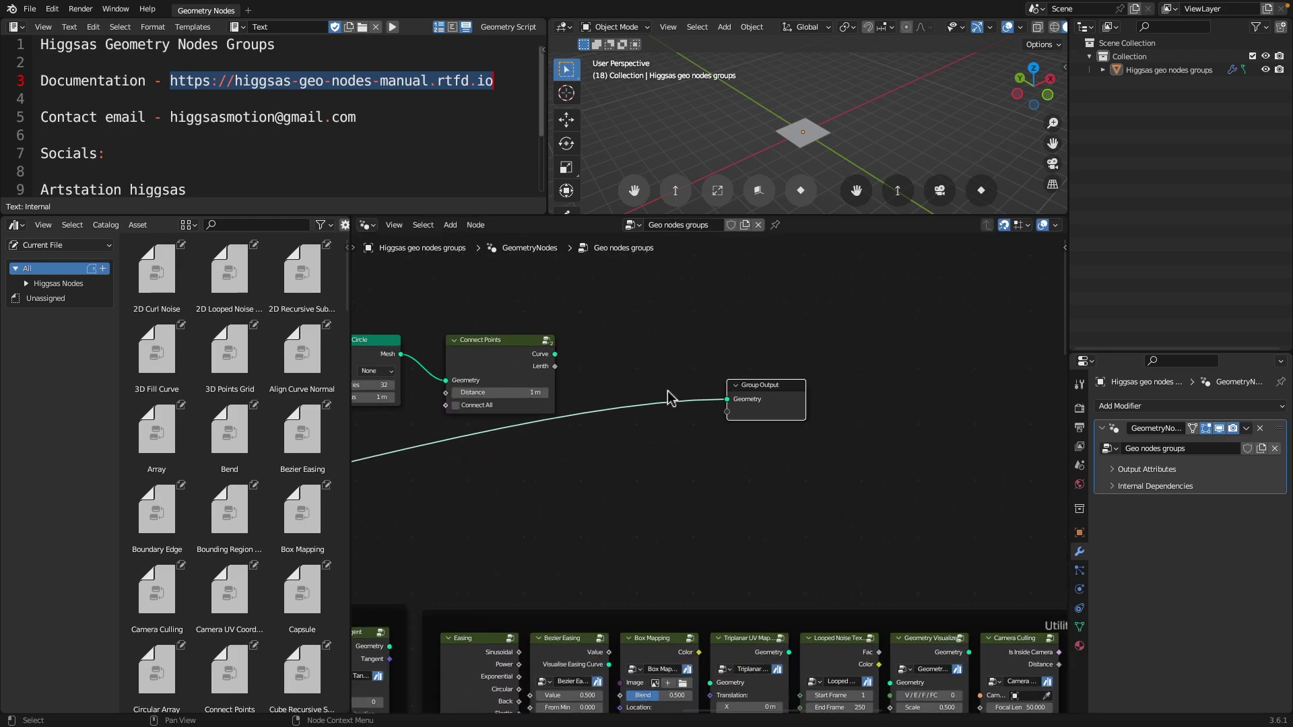
pyautogui.moveTo(557, 355); pyautogui.dragTo(727, 399)
pyautogui.moveTo(515, 341); pyautogui.dragTo(548, 375)
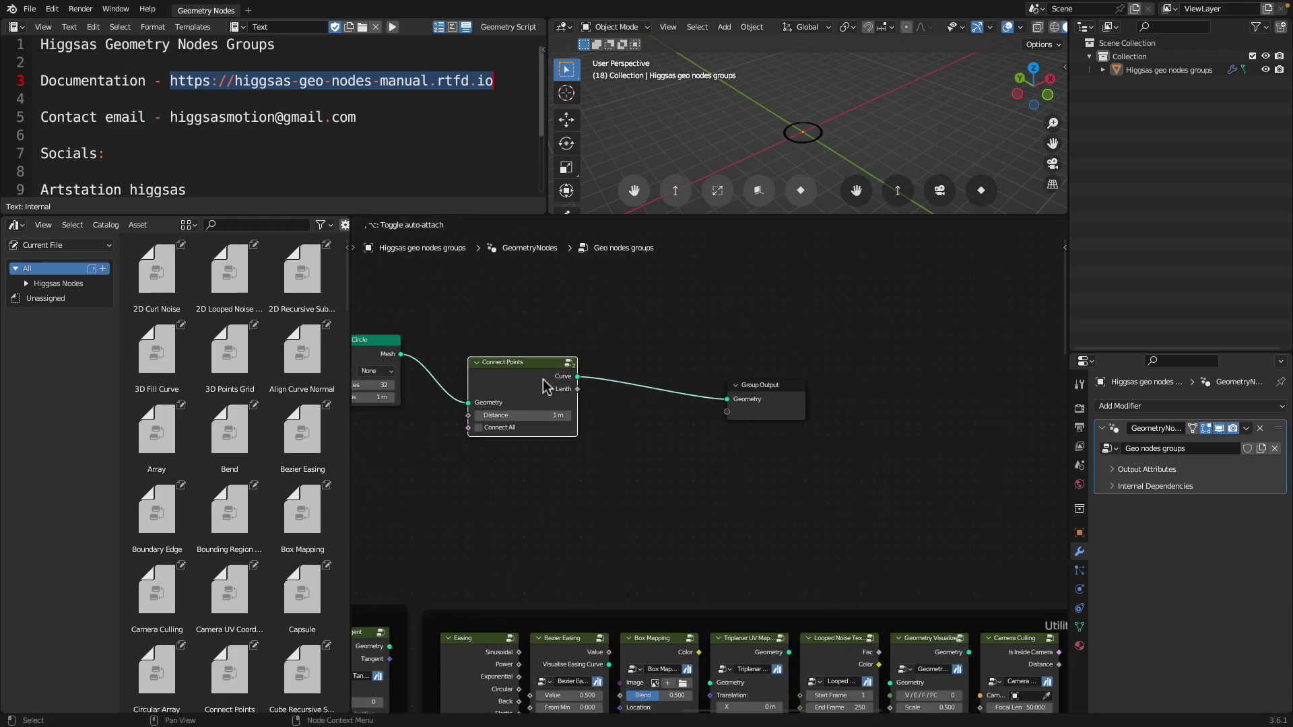
# Enlarge the 3D viewport and set the Mesh Circle's vertices to 12, raising them to 22
pyautogui.moveTo(792, 215); pyautogui.dragTo(794, 340)
pyautogui.scroll(6, 826, 228)
pyautogui.moveTo(807, 221); pyautogui.dragTo(801, 158, button='middle')
pyautogui.moveTo(802, 158); pyautogui.dragTo(842, 202, button='middle')
pyautogui.click(458, 486)
pyautogui.write('12')
pyautogui.press('Return')
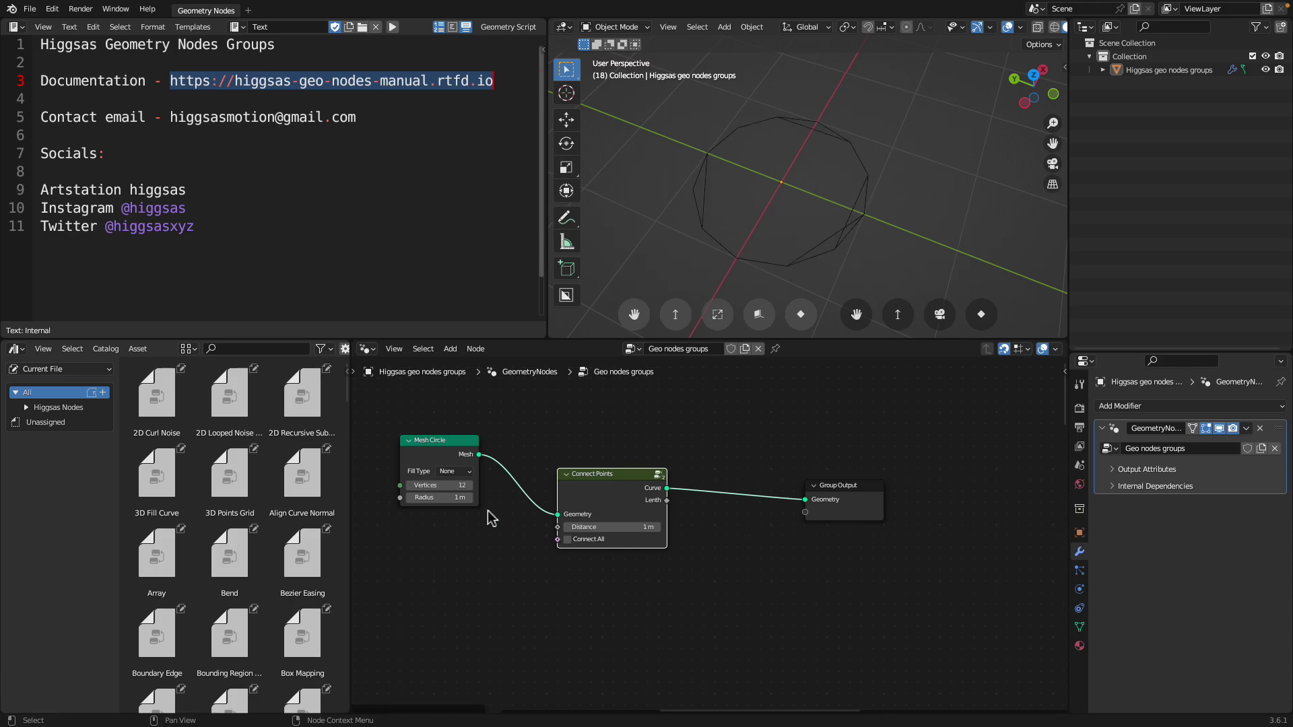
pyautogui.moveTo(458, 488); pyautogui.dragTo(480, 488)
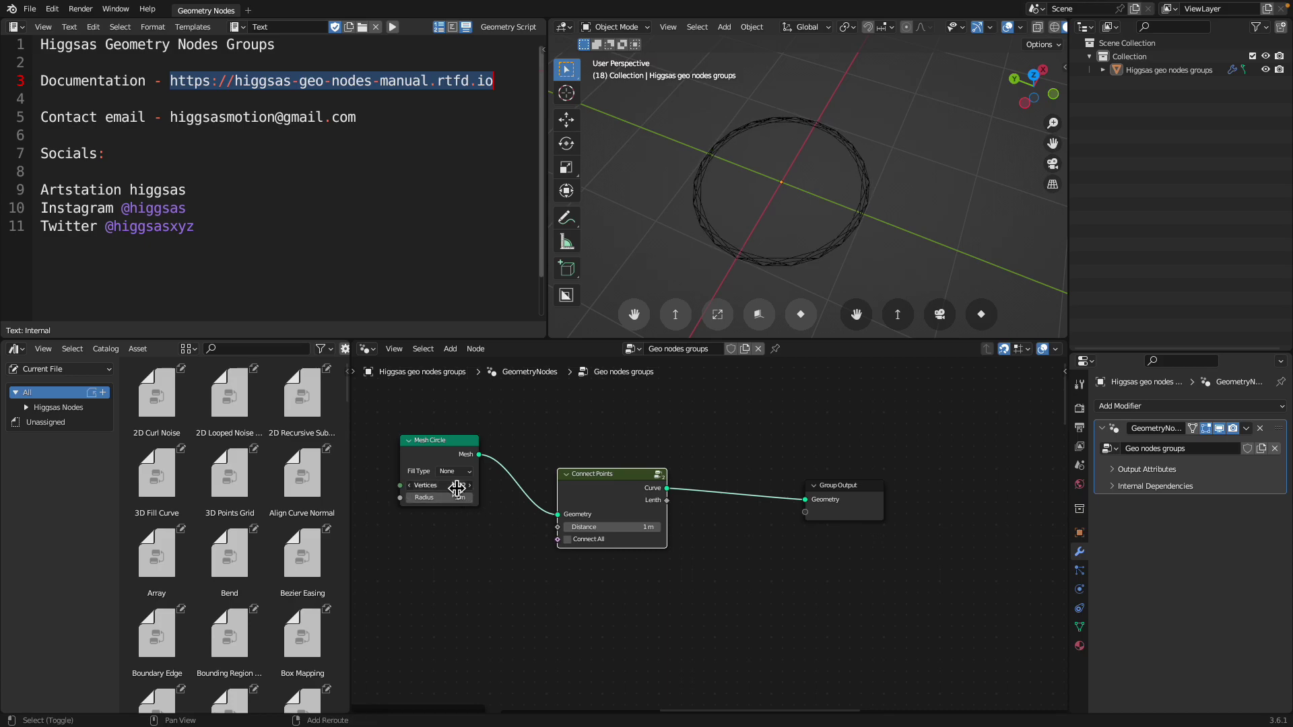
# Enable Connect All on Connect Points and view the connected circle from the top in an enlarged 3D viewport
pyautogui.click(590, 541)
pyautogui.click(592, 541)
pyautogui.click(592, 542)
pyautogui.moveTo(857, 204); pyautogui.dragTo(876, 214, button='middle')
pyautogui.click(1033, 76)
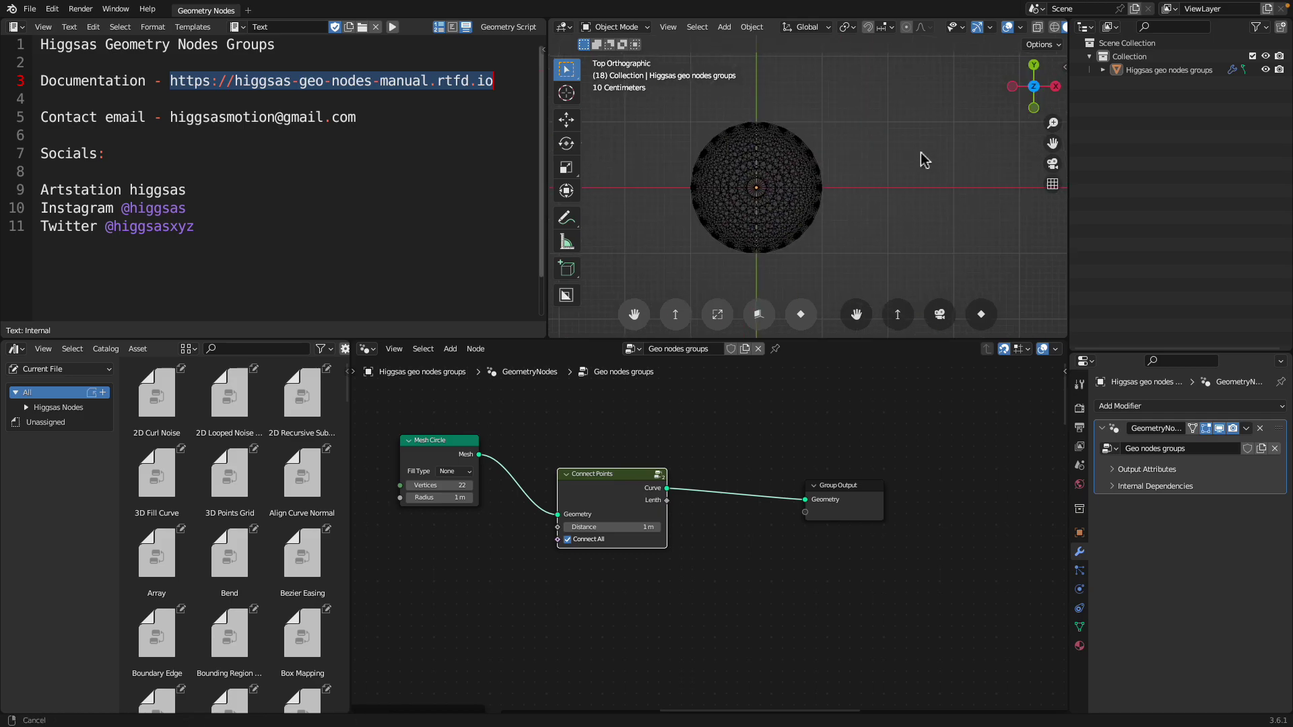
pyautogui.scroll(2, 828, 180)
pyautogui.moveTo(874, 343); pyautogui.dragTo(860, 438)
pyautogui.scroll(-1, 809, 277)
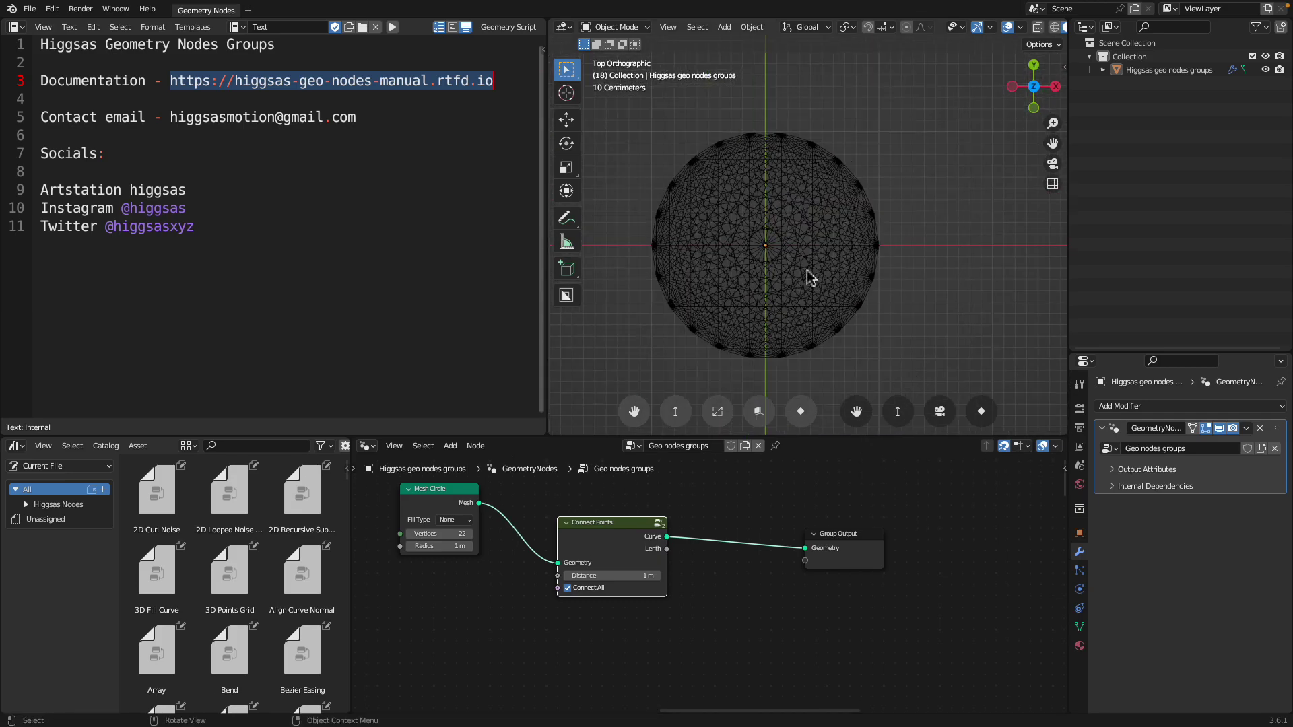
# Reduce the Mesh Circle's vertices to 12 and raise them to 28 while watching the connection pattern
pyautogui.doubleClick(440, 536)
pyautogui.write('12')
pyautogui.press('Return')
pyautogui.keyDown('shift'); pyautogui.moveTo(756, 283); pyautogui.dragTo(773, 279, button='middle'); pyautogui.keyUp('shift')
pyautogui.keyDown('shift'); pyautogui.moveTo(439, 534); pyautogui.dragTo(502, 534); pyautogui.keyUp('shift')
# Set the Connect Points distance to 1.8 m and turn Connect All off
pyautogui.click(568, 588)
pyautogui.click(567, 588)
pyautogui.keyDown('shift'); pyautogui.moveTo(637, 577); pyautogui.dragTo(609, 577); pyautogui.keyUp('shift')
pyautogui.click(601, 587)
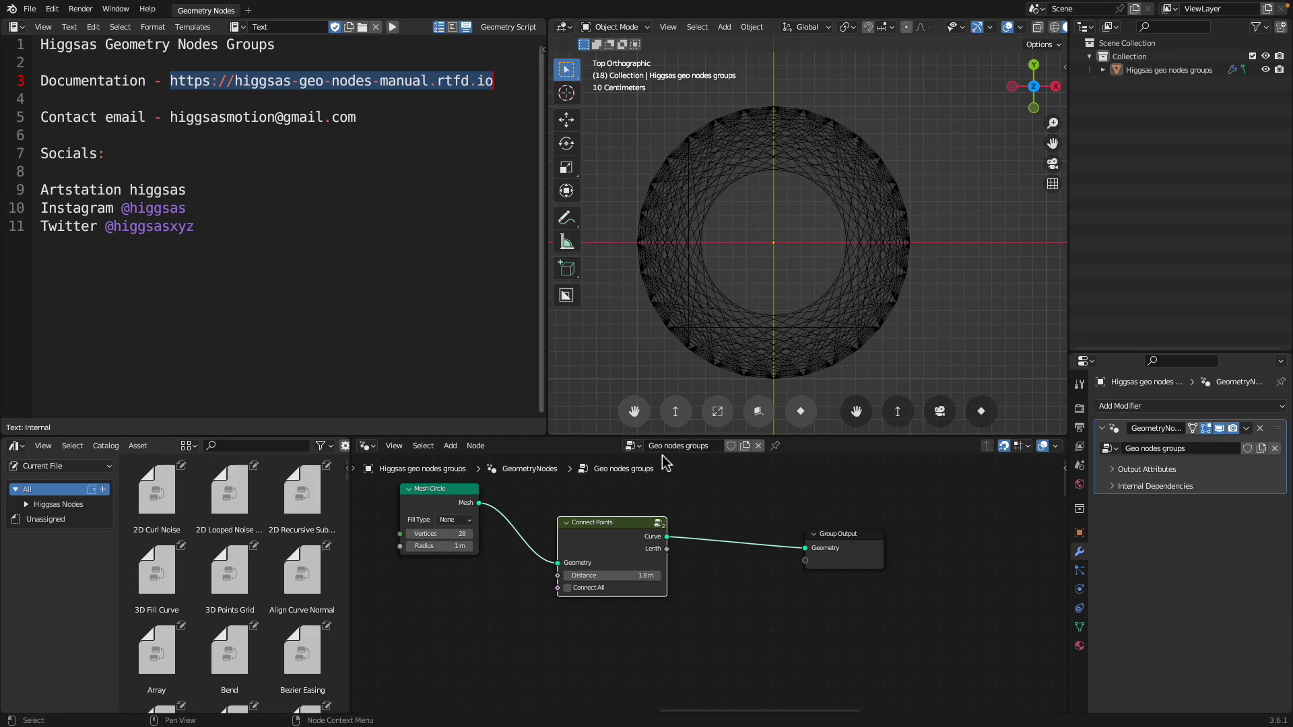
# Move Connect Points and Group Output farther from Mesh Circle to make room for another node
pyautogui.moveTo(590, 538); pyautogui.dragTo(691, 549)
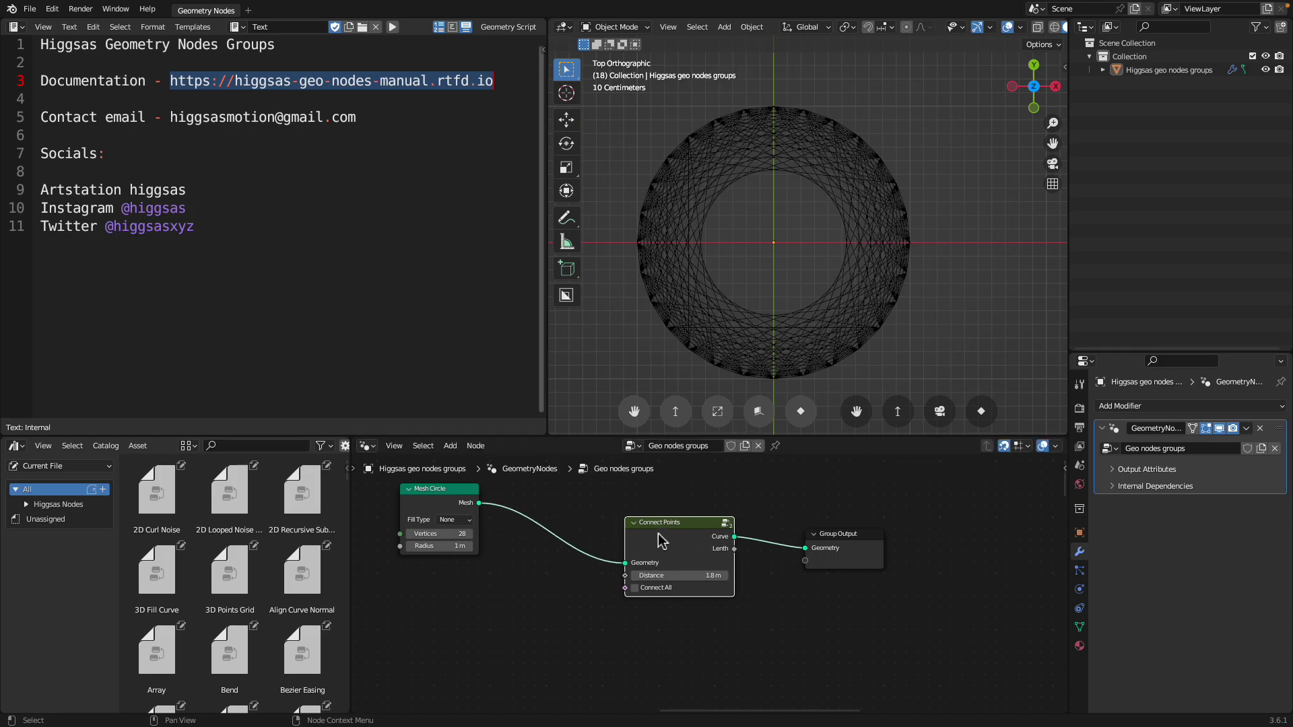
pyautogui.moveTo(836, 540); pyautogui.dragTo(892, 529)
pyautogui.moveTo(711, 536); pyautogui.dragTo(756, 536)
pyautogui.moveTo(616, 530); pyautogui.dragTo(633, 532, button='middle')
# Add a Join Geometry node on the link between Mesh Circle and Connect Points
pyautogui.hotkey('shift', 'a')
pyautogui.moveTo(591, 543)
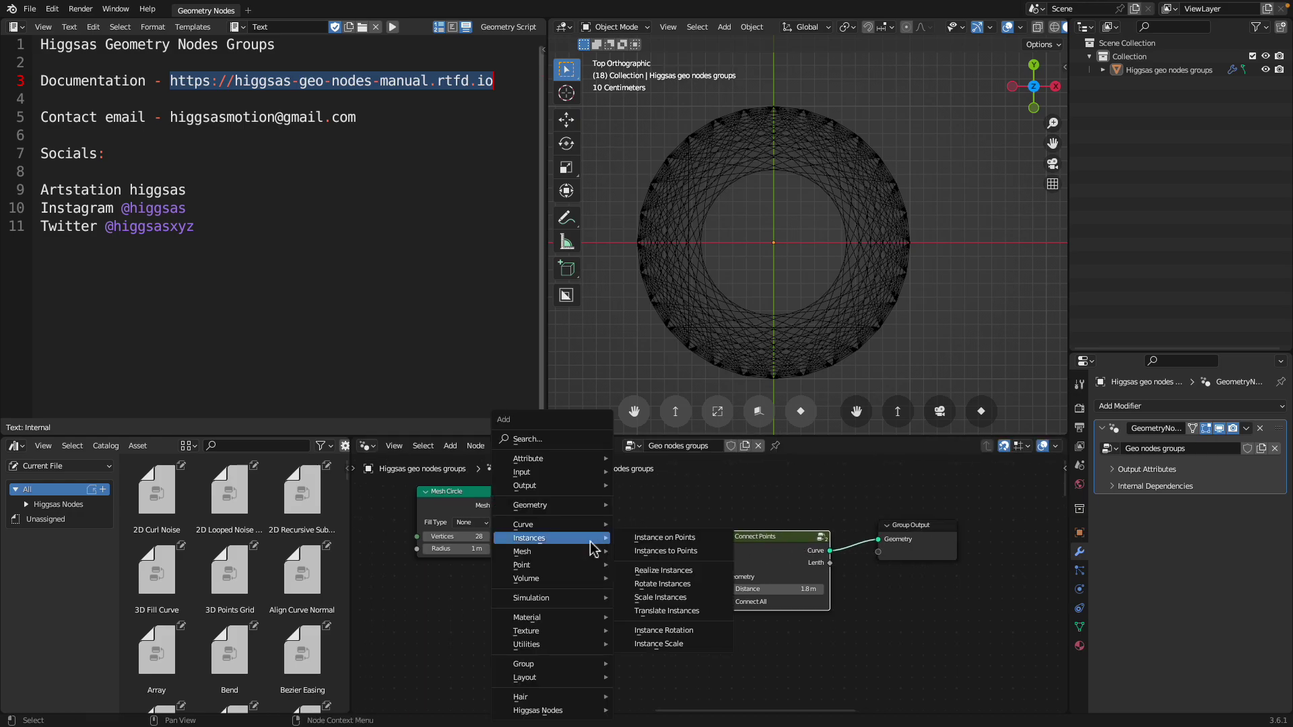
pyautogui.click(578, 439)
pyautogui.write('mesh joi')
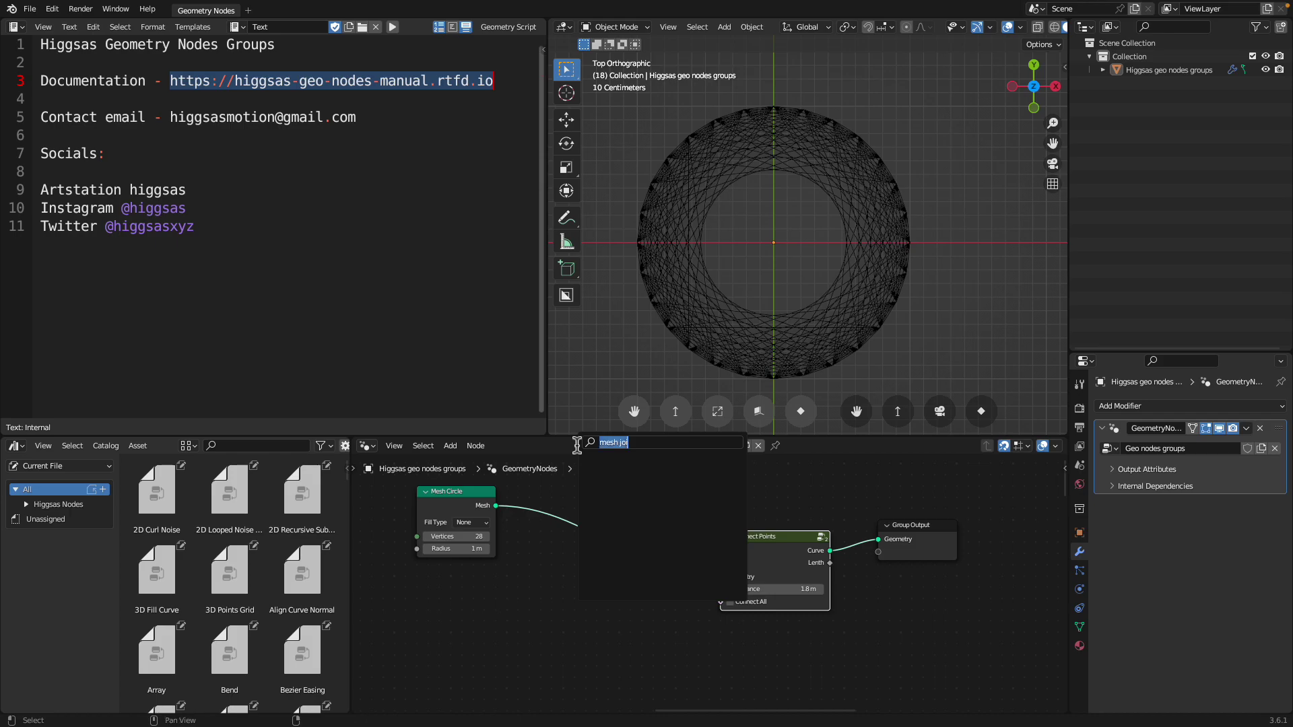
pyautogui.write('n')
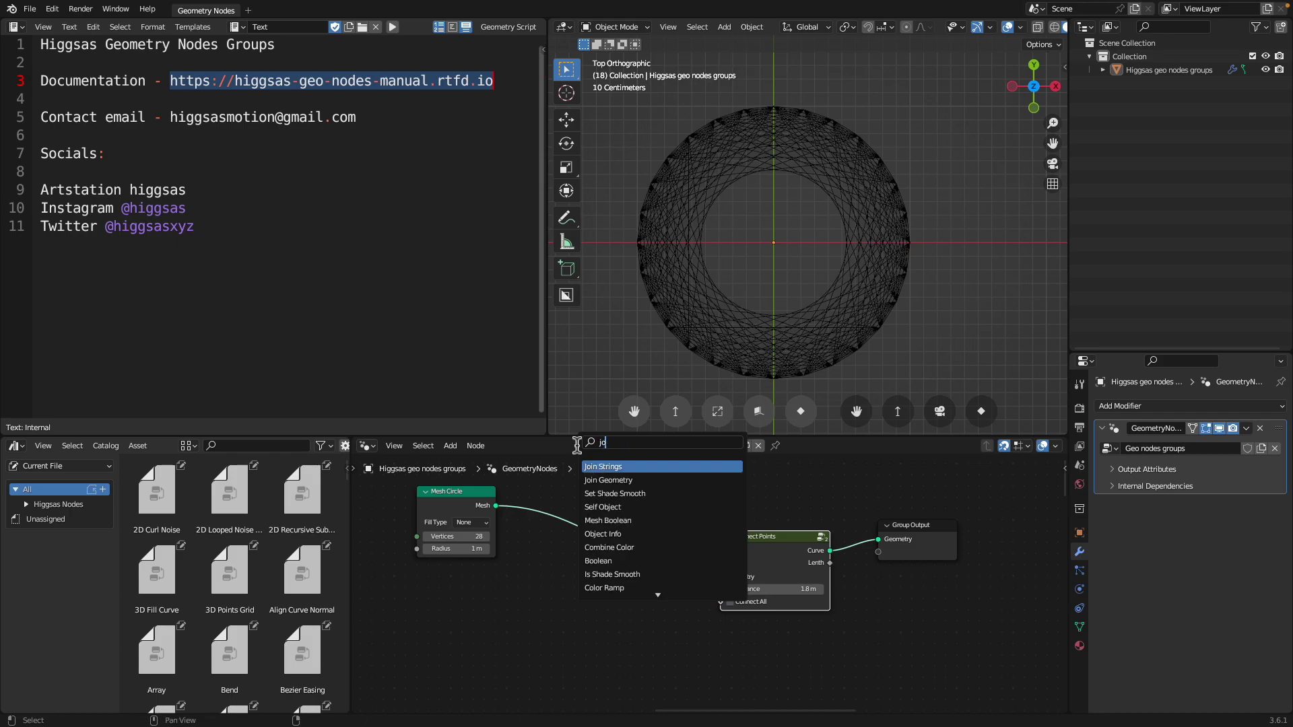
pyautogui.press('Down')
pyautogui.press('Return')
pyautogui.click(576, 522)
# Duplicate the Mesh Circle node below the original and link the copy's Mesh output to Join Geometry
pyautogui.hotkey('shift', 'd')
pyautogui.click(469, 605)
pyautogui.moveTo(496, 606); pyautogui.dragTo(563, 542)
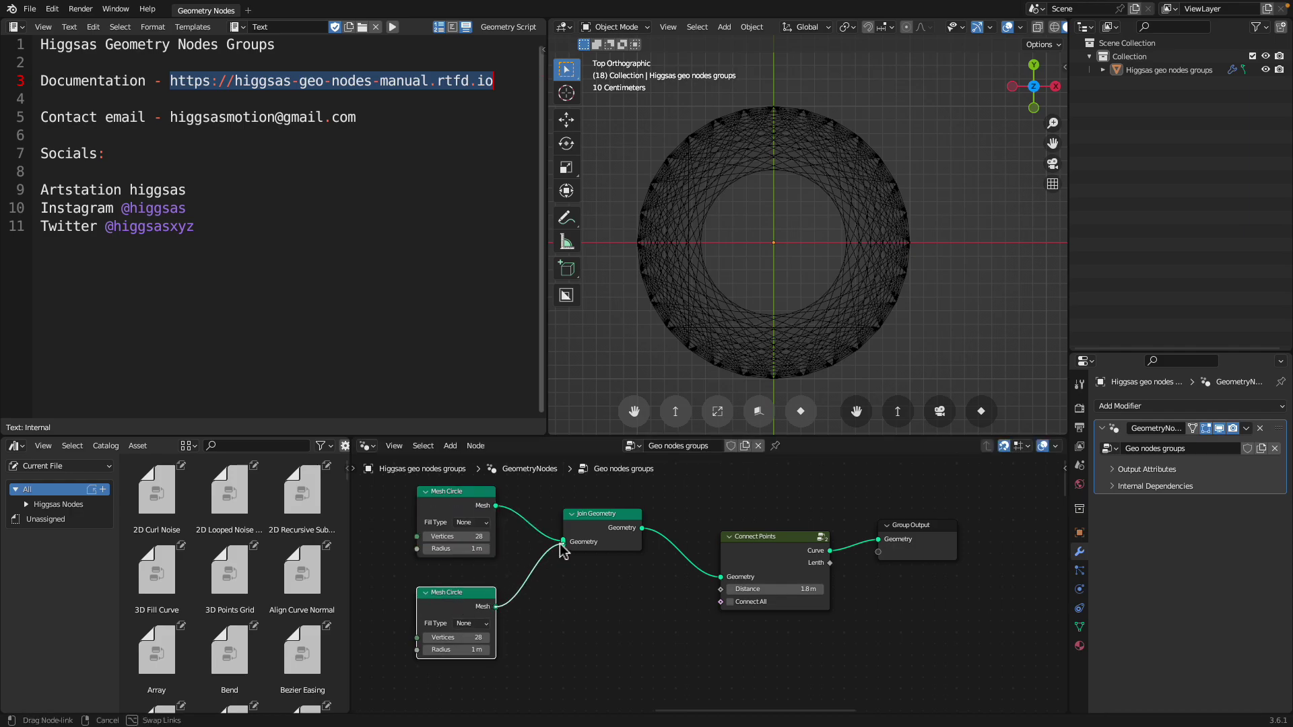
# Set the second Mesh Circle to 12 vertices and a radius of 0.28 m
pyautogui.doubleClick(475, 634)
pyautogui.write('12')
pyautogui.press('Return')
pyautogui.keyDown('shift'); pyautogui.moveTo(463, 647); pyautogui.dragTo(367, 650); pyautogui.keyUp('shift')
pyautogui.scroll(3, 761, 311)
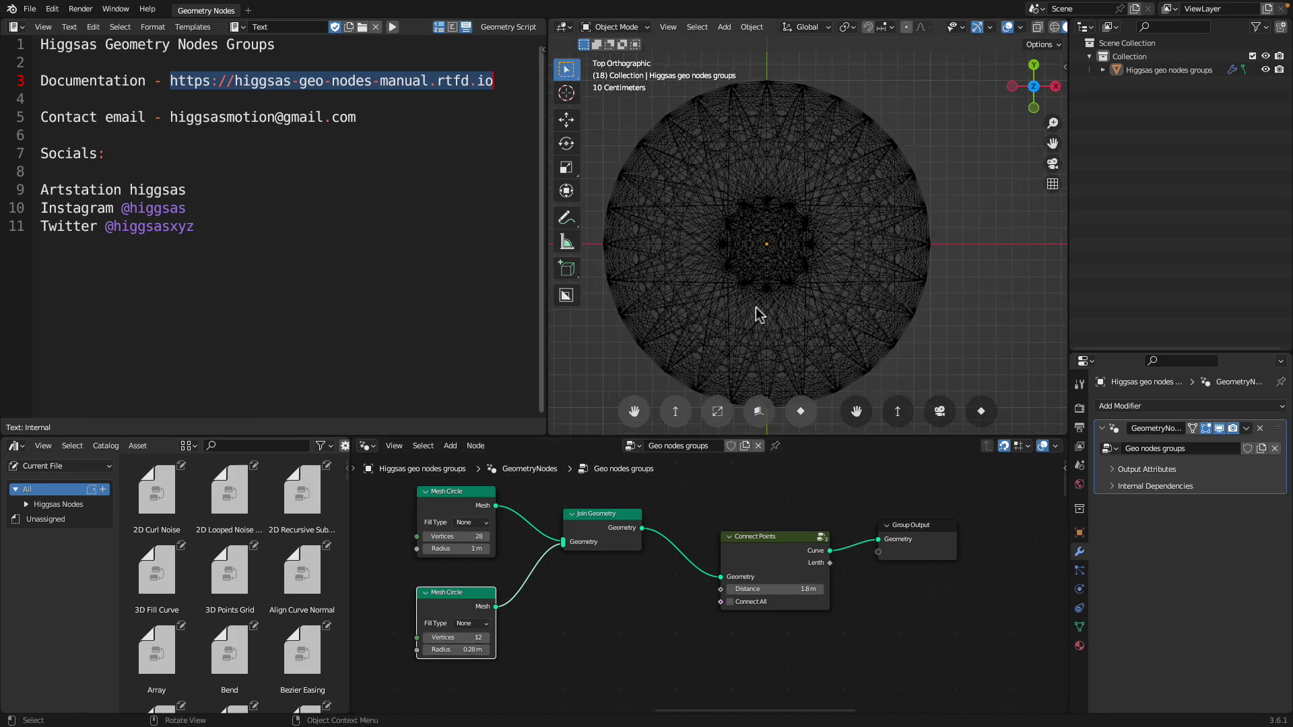
# Reduce the second Mesh Circle's vertices to 7 and lower the Connect Points distance to 0.7 m
pyautogui.keyDown('shift'); pyautogui.moveTo(471, 638); pyautogui.dragTo(441, 637); pyautogui.keyUp('shift')
pyautogui.moveTo(799, 591); pyautogui.dragTo(751, 591)
pyautogui.scroll(-2, 786, 278)
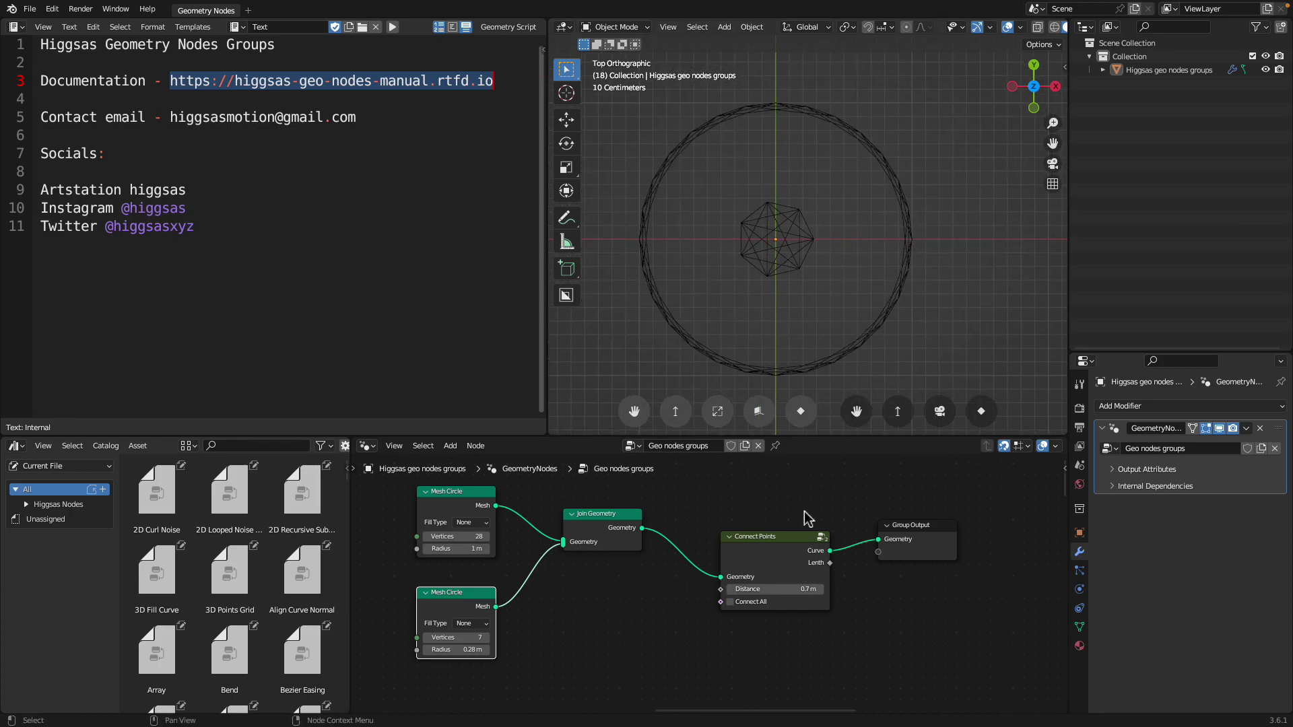
# Adjust the Connect Points distance to 0.69 m, then raise it to 1.11 m and finally 1.21 m
pyautogui.keyDown('shift'); pyautogui.moveTo(786, 591); pyautogui.dragTo(779, 590); pyautogui.keyUp('shift')
pyautogui.click(761, 554)
pyautogui.scroll(1, 752, 552)
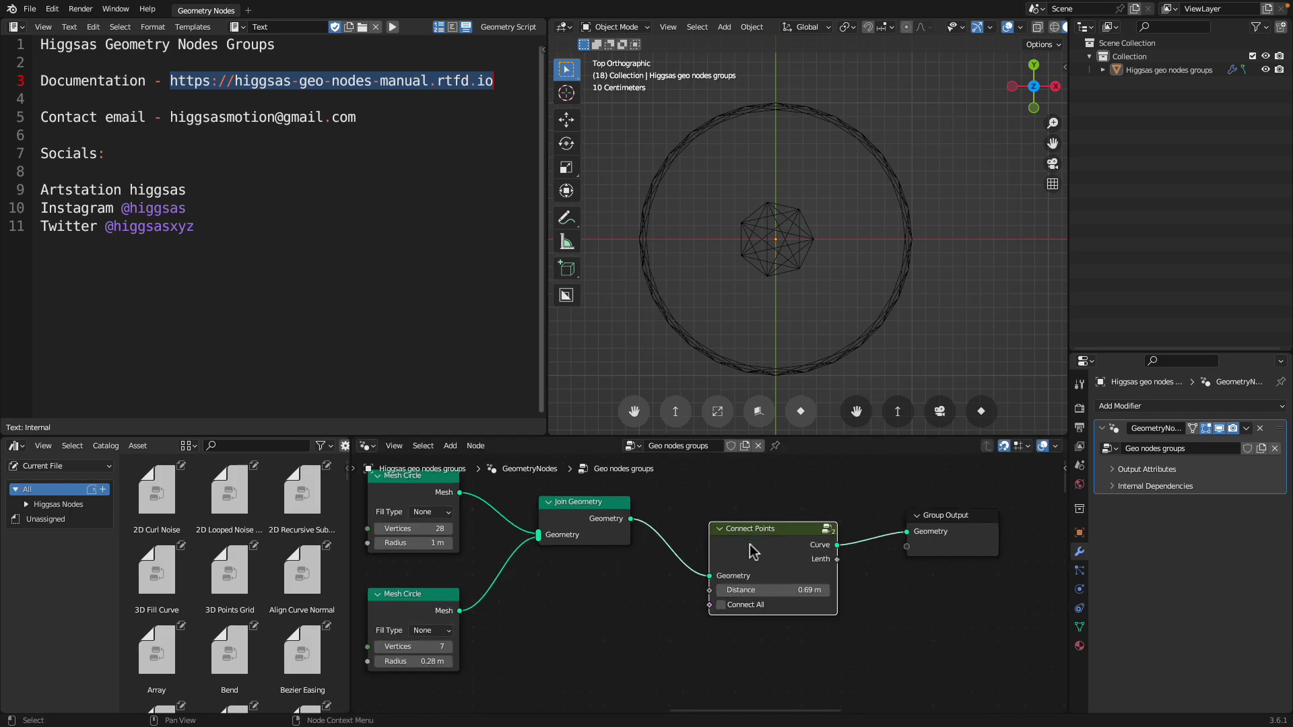
pyautogui.scroll(1, 801, 549)
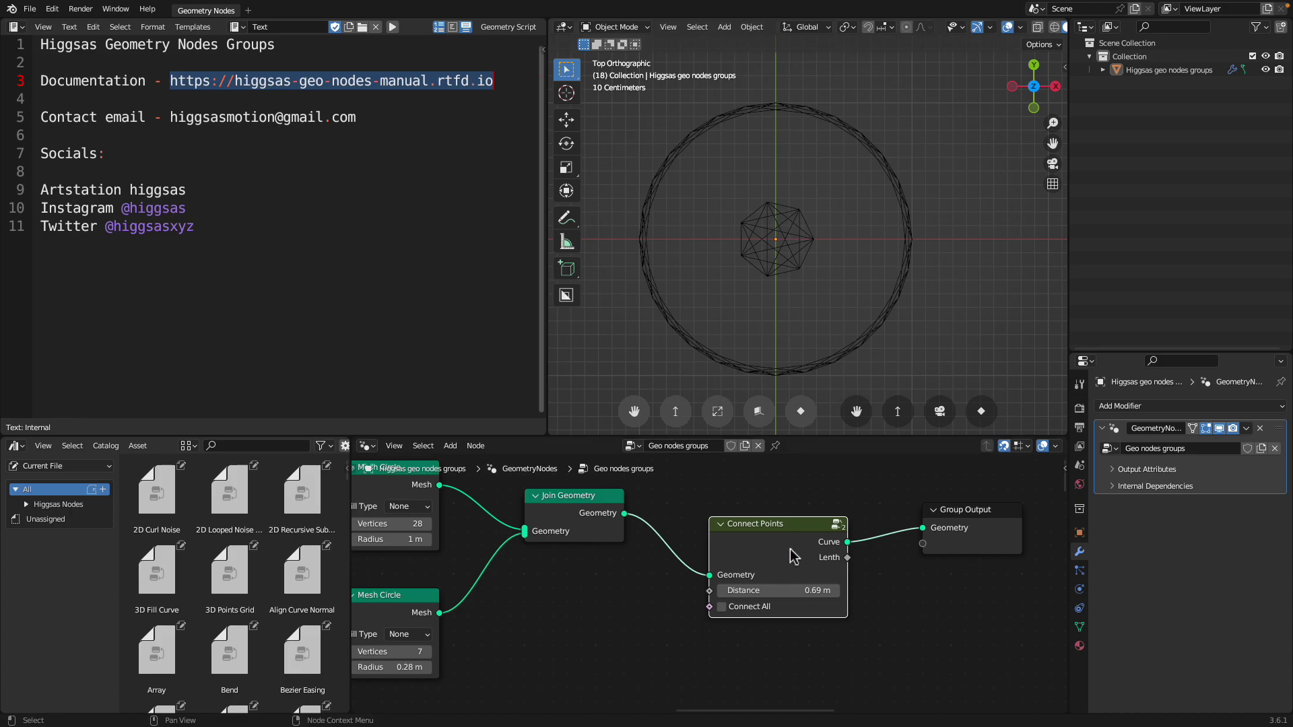
pyautogui.keyDown('shift'); pyautogui.moveTo(782, 591); pyautogui.dragTo(866, 591); pyautogui.keyUp('shift')
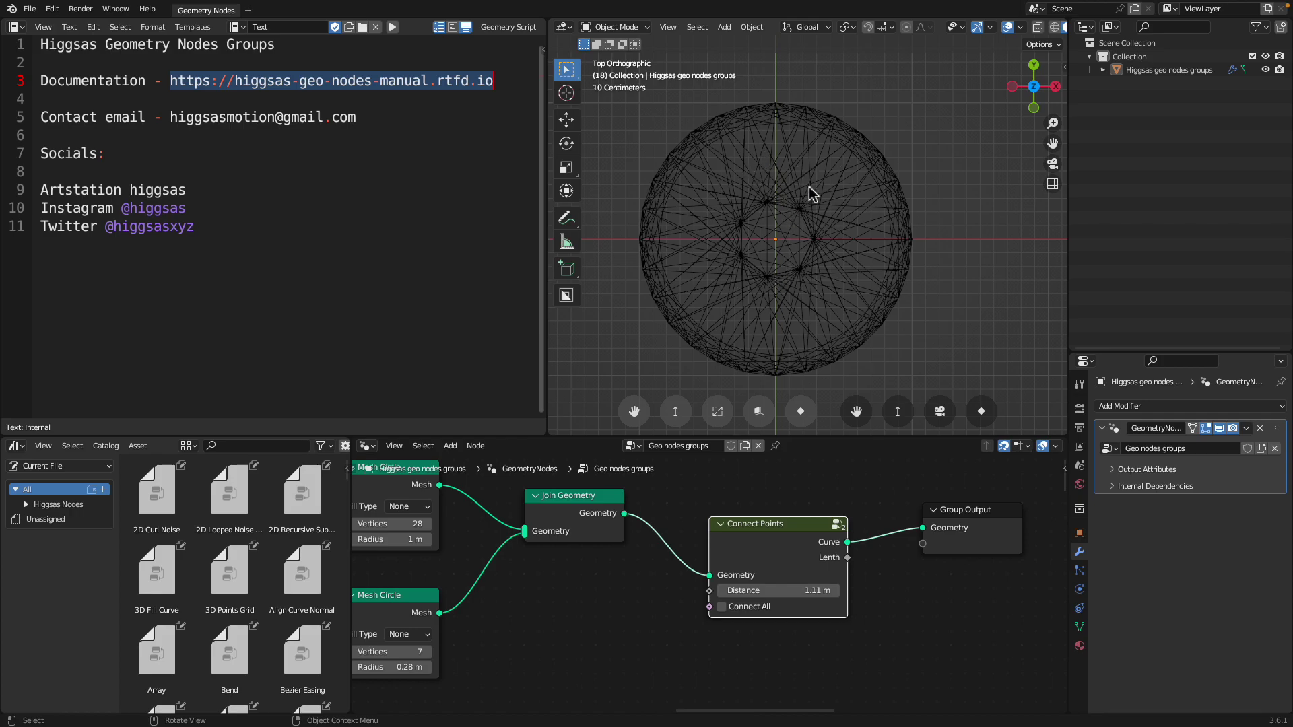
pyautogui.moveTo(795, 591)
pyautogui.keyDown('shift'); pyautogui.mouseDown()
pyautogui.moveTo(825, 591)
pyautogui.moveTo(673, 591)
pyautogui.moveTo(818, 591)
pyautogui.mouseUp(); pyautogui.keyUp('shift')
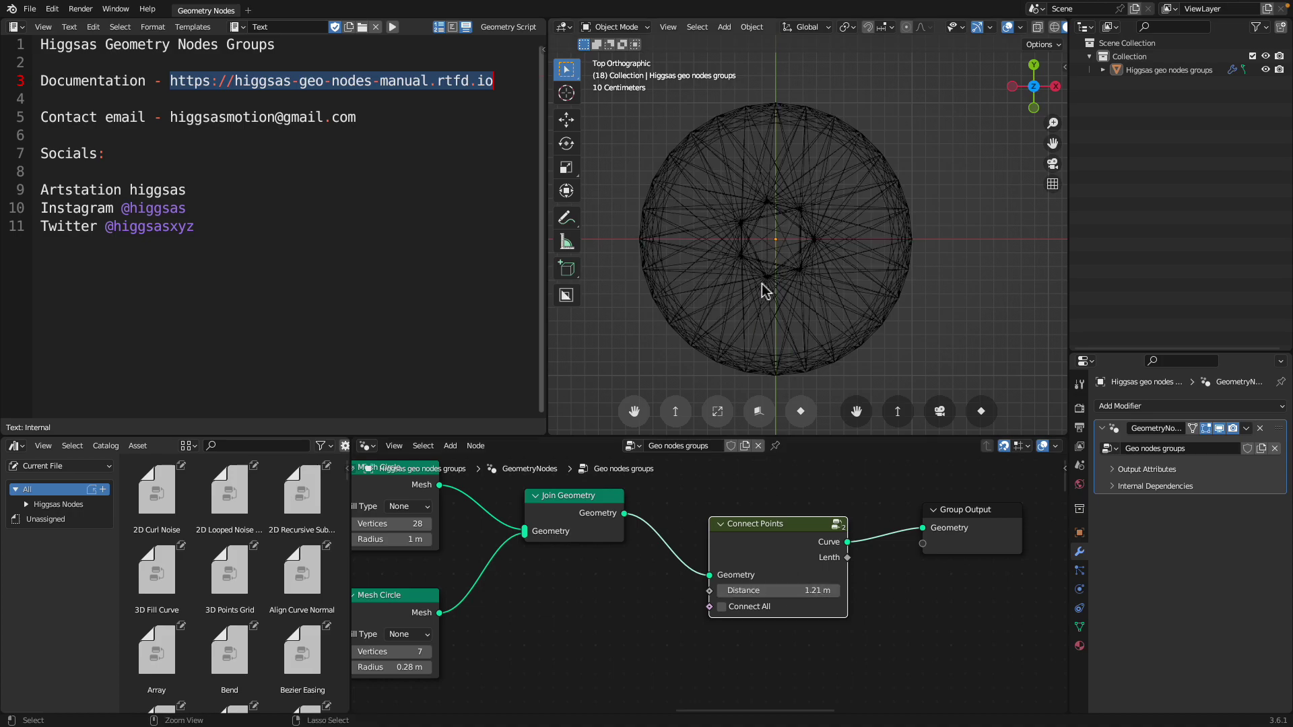
# Save the Higgsas node groups file
pyautogui.hotkey('ctrl', 's')
pyautogui.scroll(-2, 741, 285)
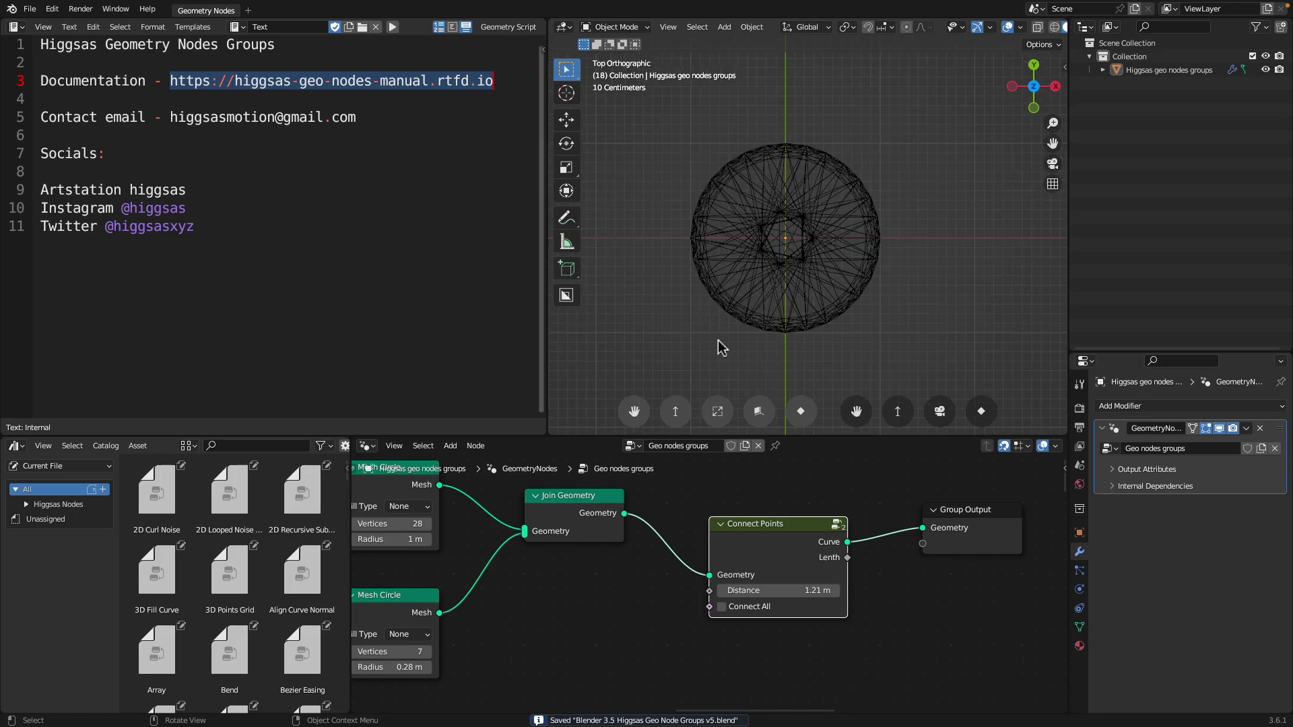
pyautogui.scroll(-3, 705, 479)
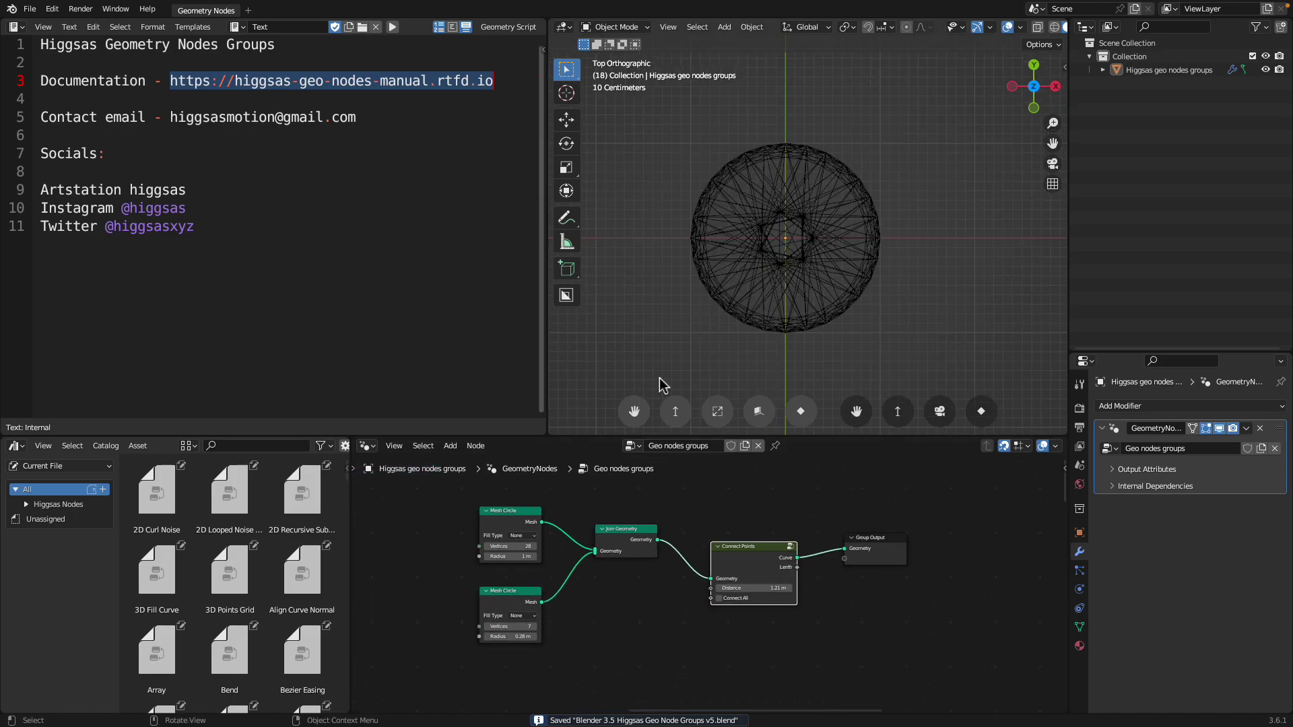
# Start a new Blender file and delete the default cube
pyautogui.click(32, 12)
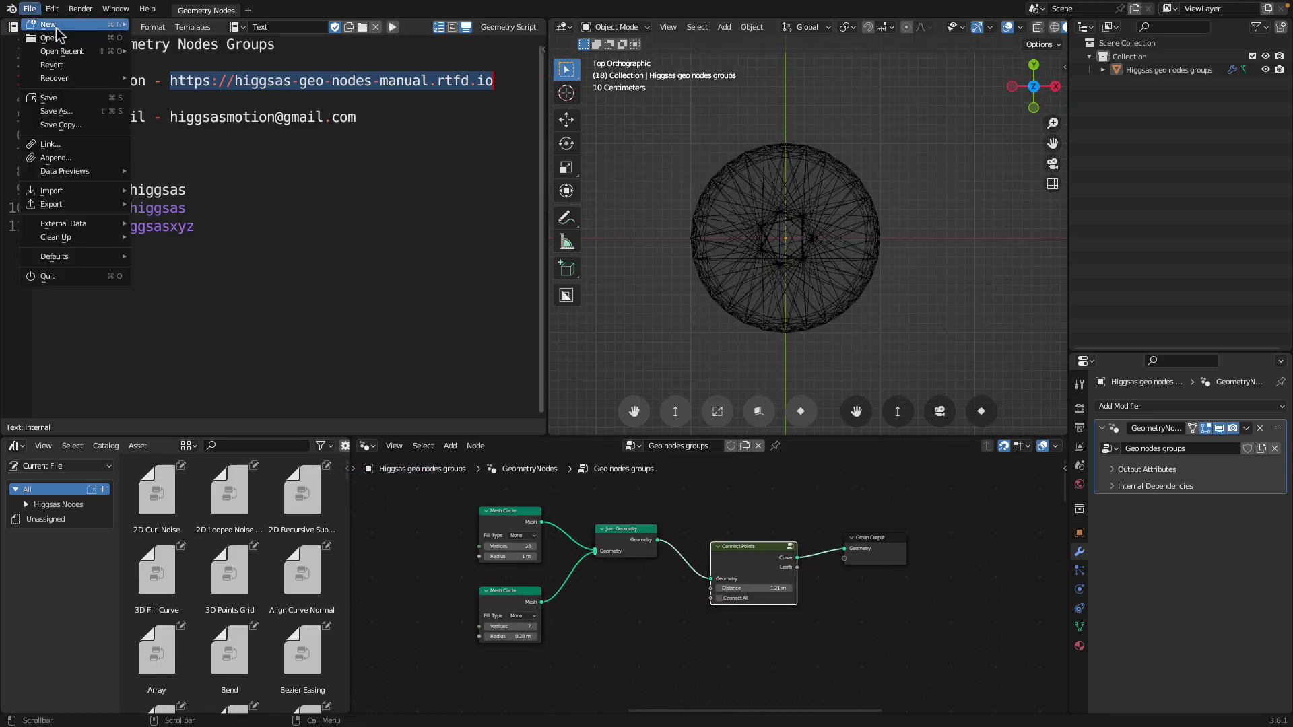
pyautogui.moveTo(60, 24)
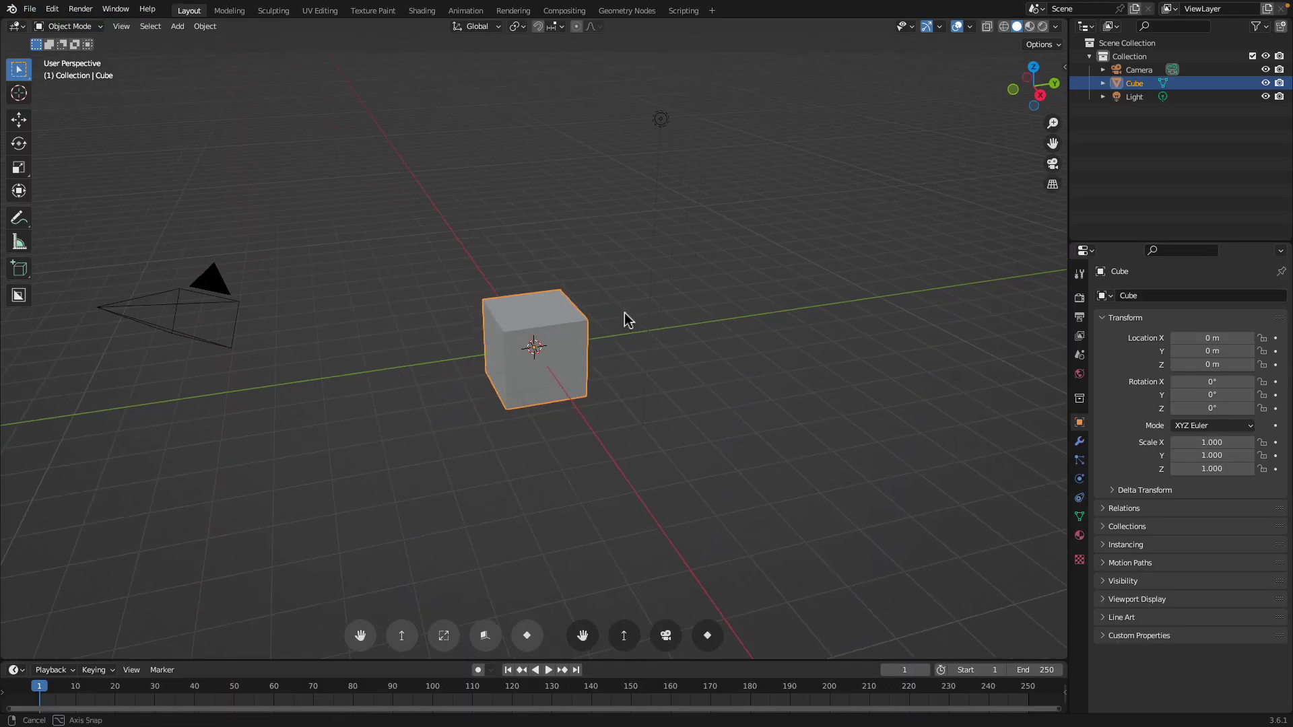
pyautogui.scroll(4, 782, 290)
pyautogui.moveTo(807, 291); pyautogui.dragTo(782, 289, button='middle')
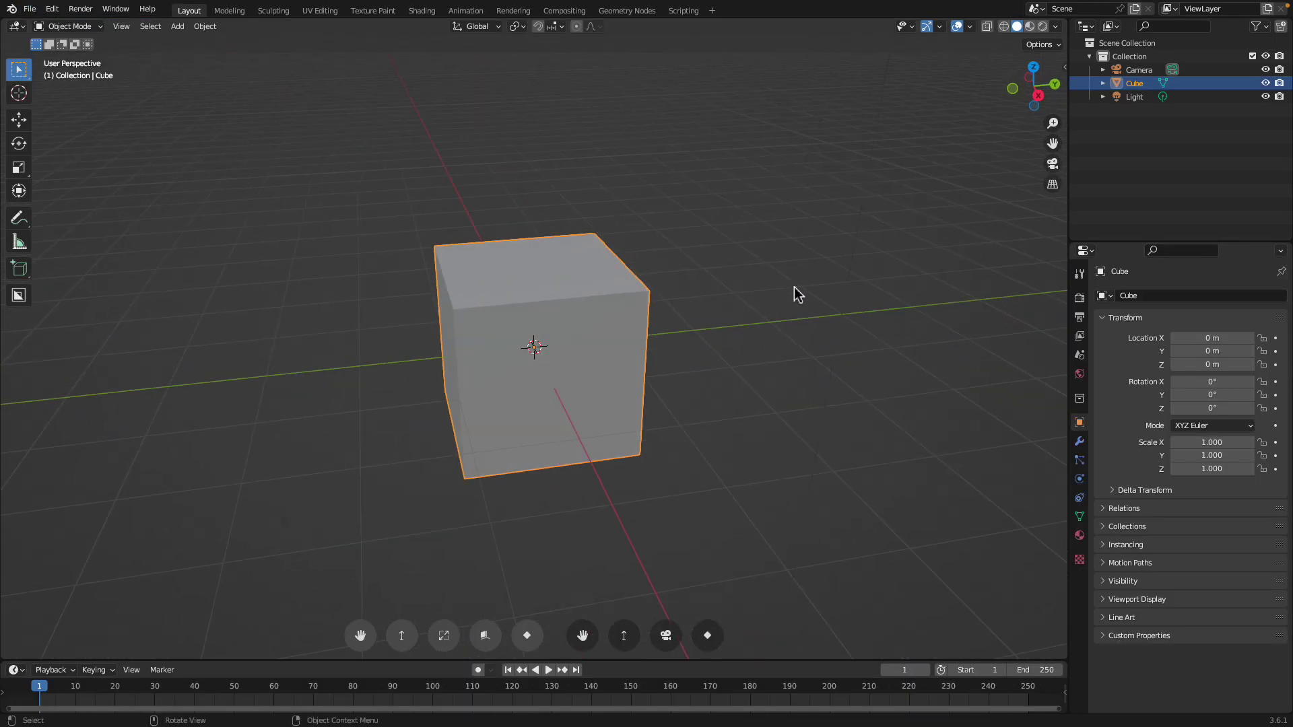
pyautogui.press('Delete')
# Split the 3D viewport into two stacked areas and turn the upper one into a Sverchok Nodes editor with a new tree
pyautogui.moveTo(1065, 31); pyautogui.dragTo(1011, 369)
pyautogui.click(17, 26)
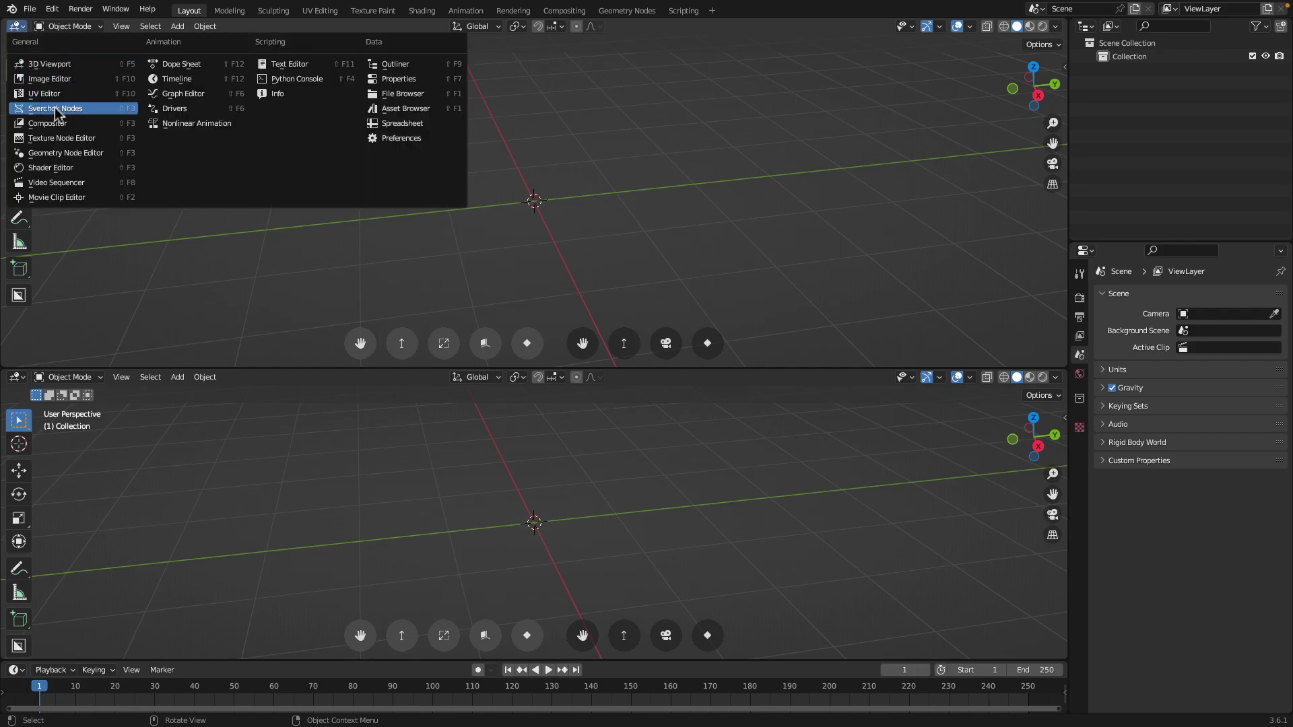
pyautogui.click(87, 112)
pyautogui.click(507, 30)
# Add a Random Vector node and set its Count to 40
pyautogui.hotkey('alt', 'space')
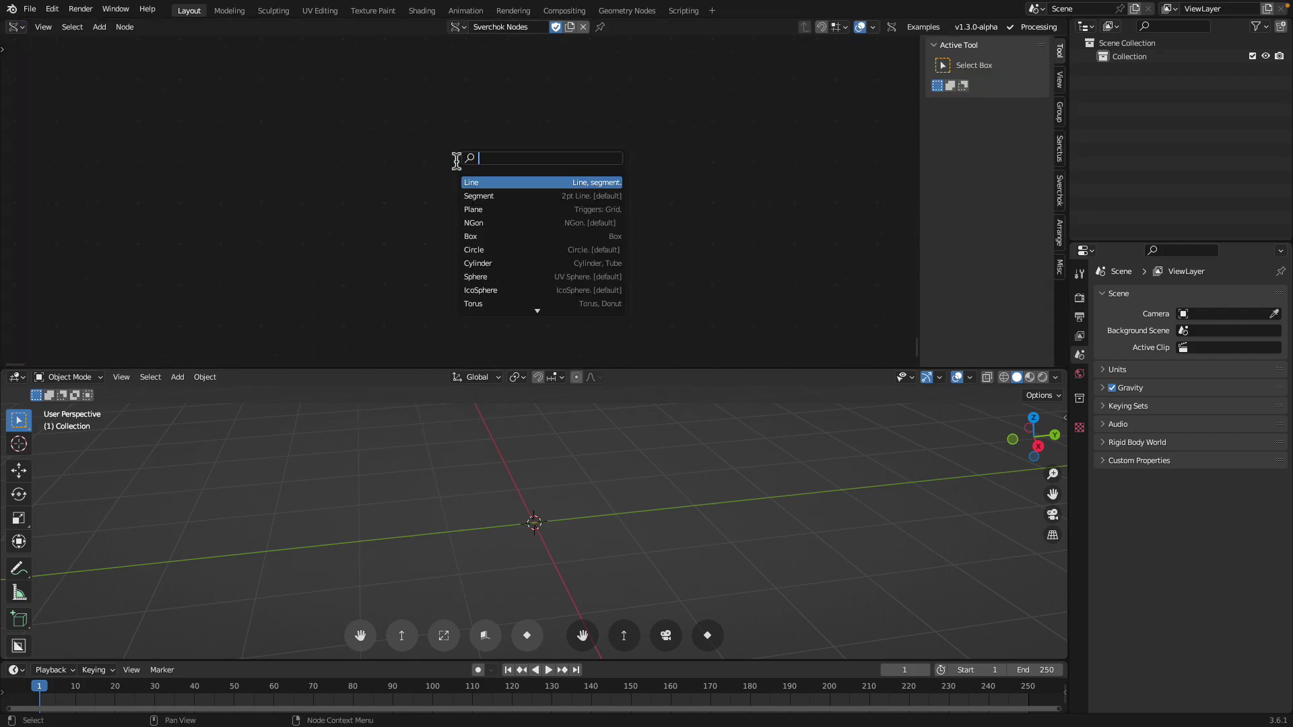
pyautogui.write('random vec')
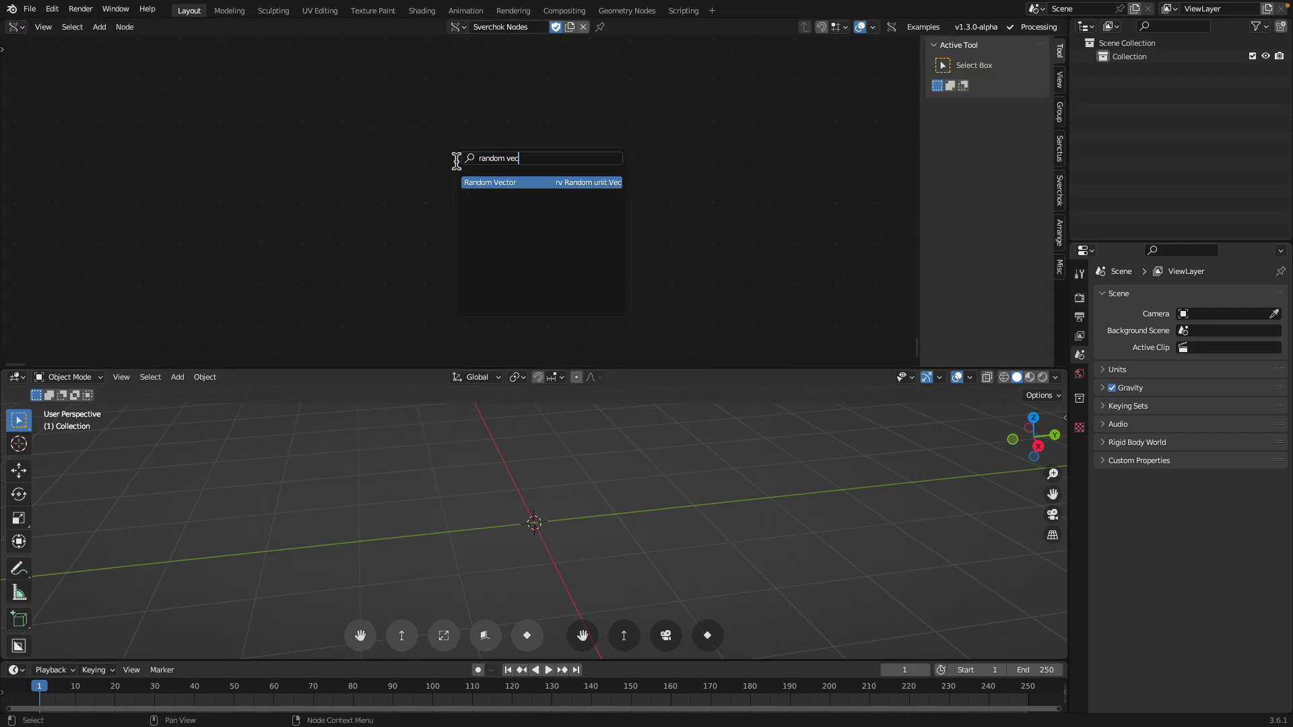
pyautogui.press('Return')
pyautogui.click(421, 168)
pyautogui.scroll(6, 423, 165)
pyautogui.scroll(1, 423, 168)
pyautogui.moveTo(428, 190); pyautogui.dragTo(458, 190)
pyautogui.moveTo(594, 165); pyautogui.dragTo(499, 144, button='middle')
# Add a KDT Closest Verts MK2 node beside Random Vector
pyautogui.hotkey('alt', 'space')
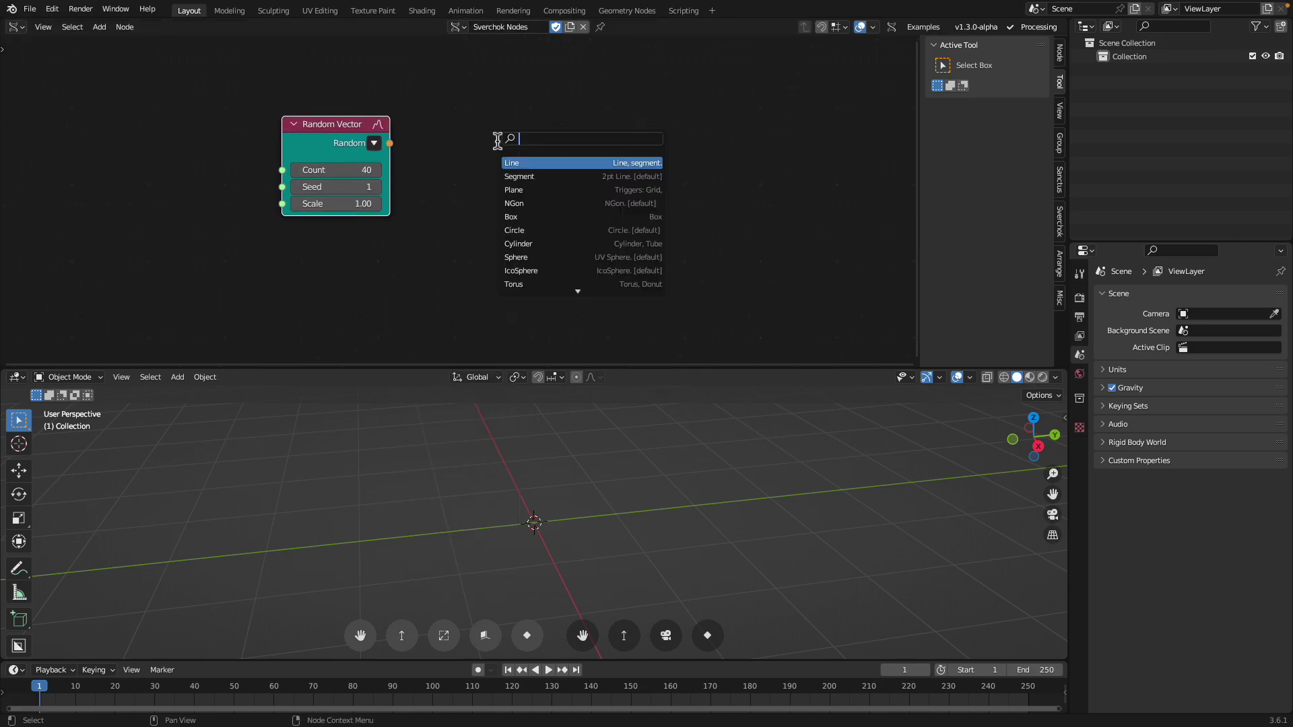
pyautogui.write('kdt')
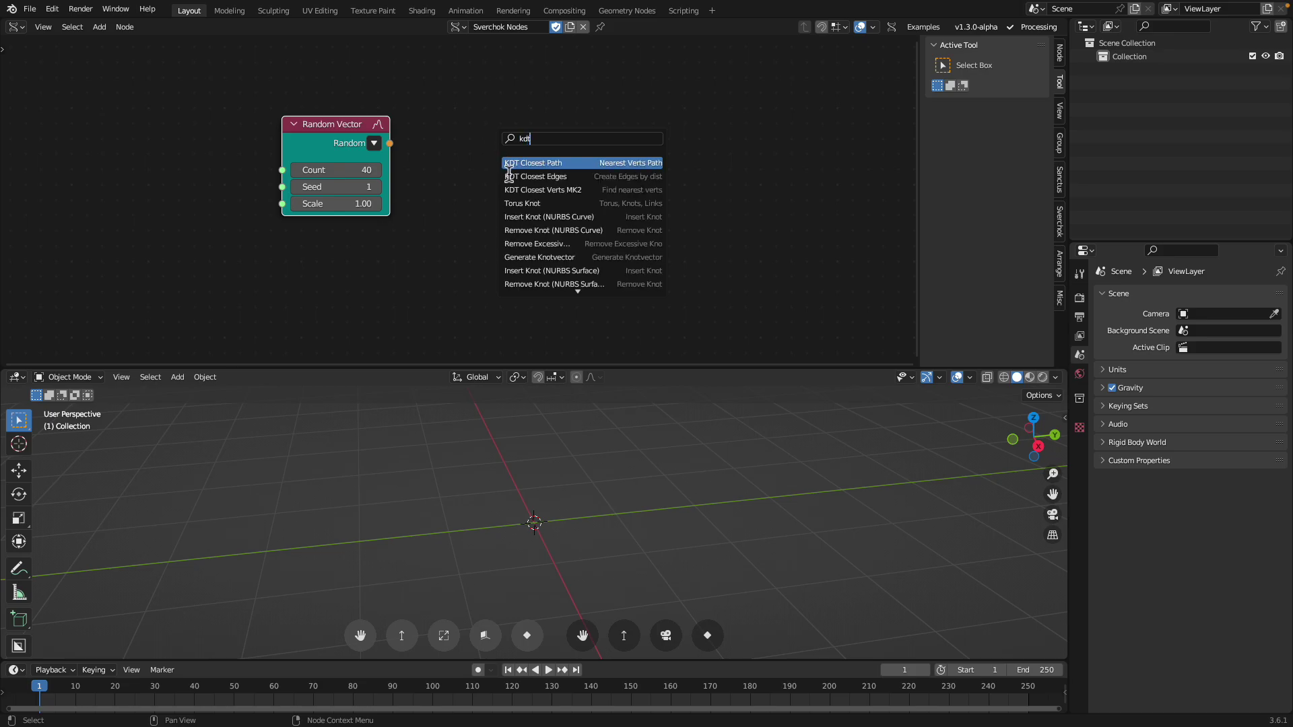
pyautogui.click(565, 190)
pyautogui.click(536, 173)
pyautogui.moveTo(536, 173); pyautogui.dragTo(482, 179, button='middle')
# Add a KDT Closest Path node beside the KDT Closest Verts node
pyautogui.hotkey('shift', 'a')
pyautogui.click(622, 172)
pyautogui.write('kdt')
pyautogui.press('Return')
pyautogui.click(600, 165)
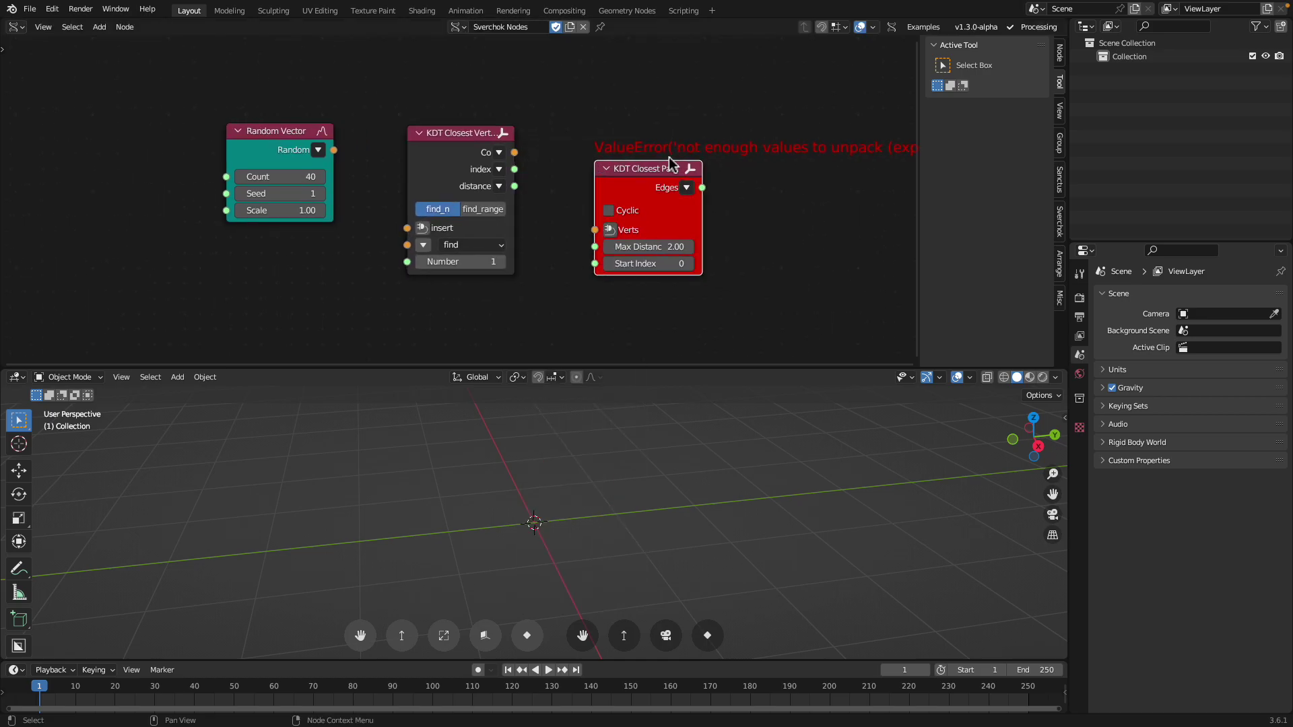
# Add a Viewer Draw node beside KDT Closest Path
pyautogui.moveTo(925, 185); pyautogui.dragTo(955, 164)
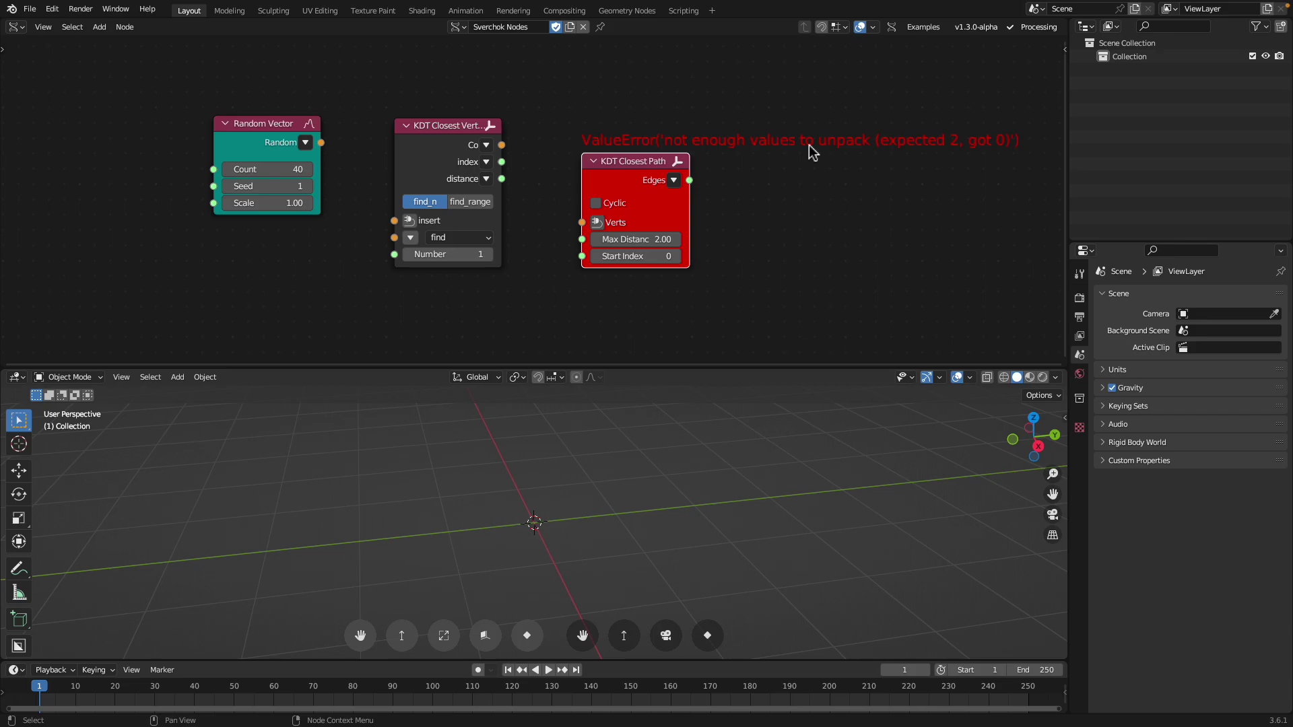
pyautogui.moveTo(735, 187); pyautogui.dragTo(713, 178, button='middle')
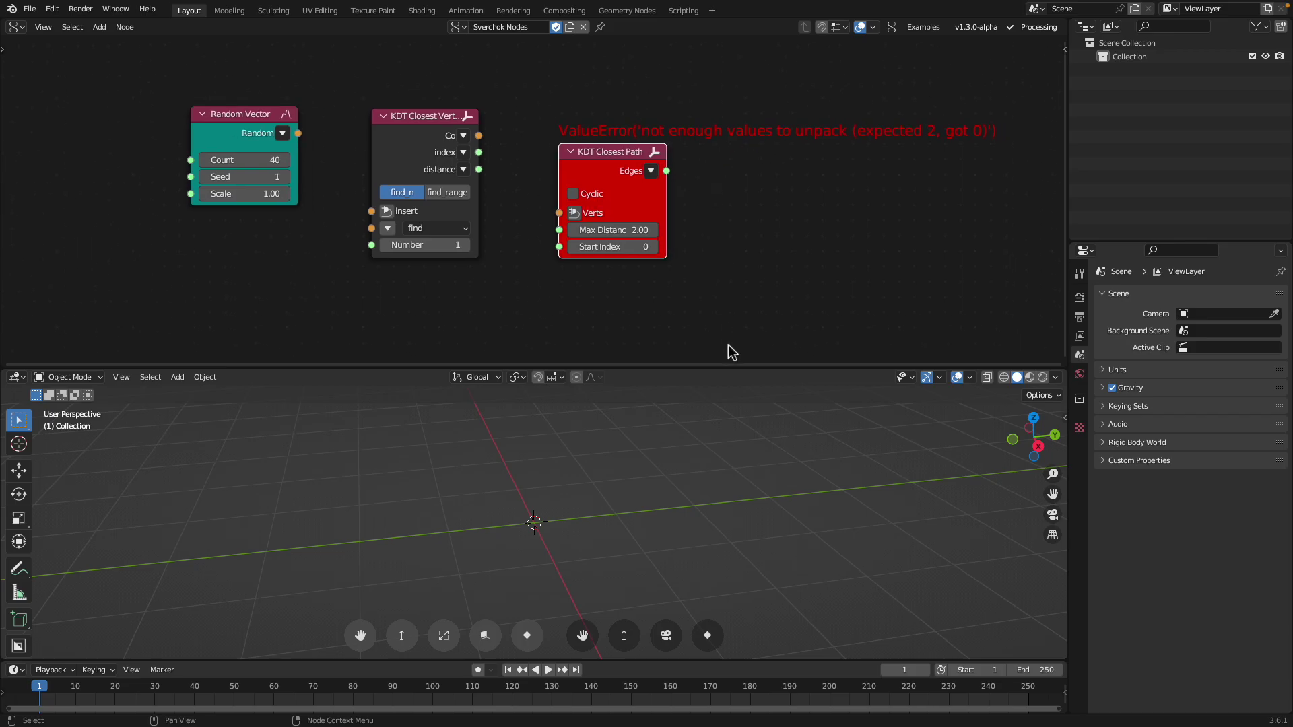
pyautogui.moveTo(733, 368); pyautogui.dragTo(733, 372)
pyautogui.moveTo(711, 296); pyautogui.dragTo(684, 290, button='middle')
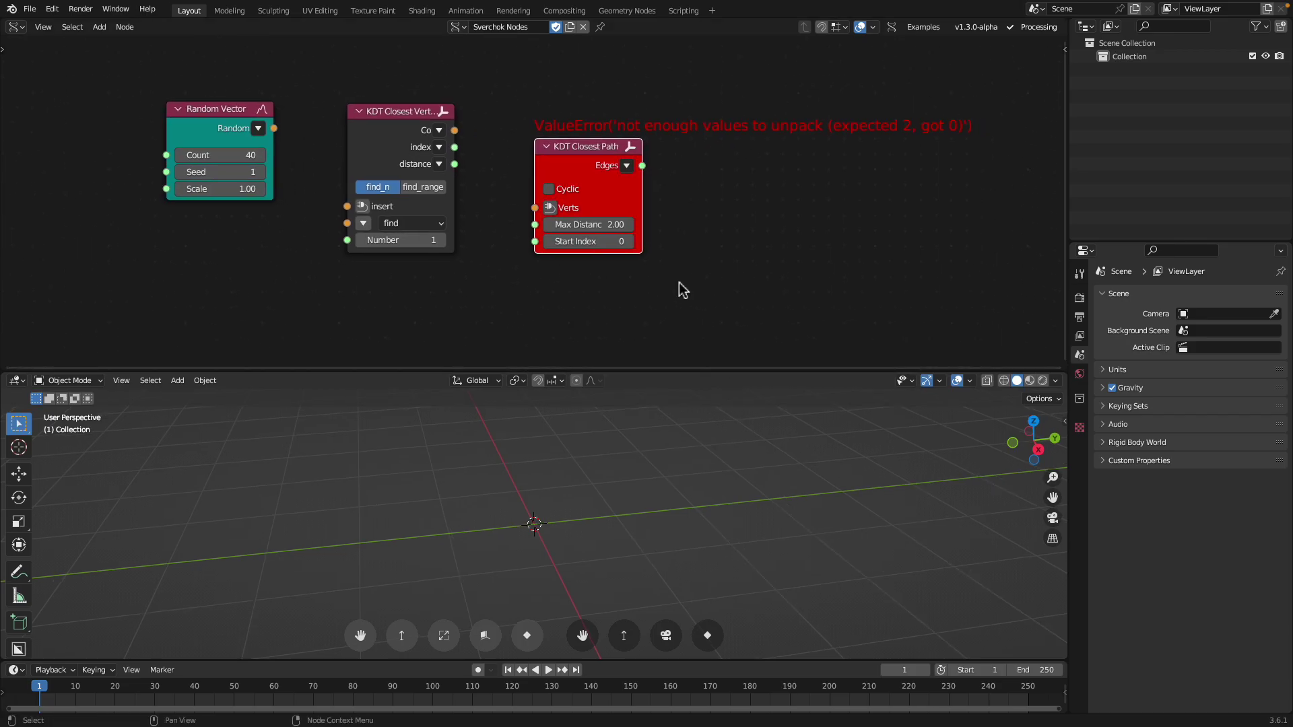
pyautogui.moveTo(690, 245); pyautogui.dragTo(679, 261, button='middle')
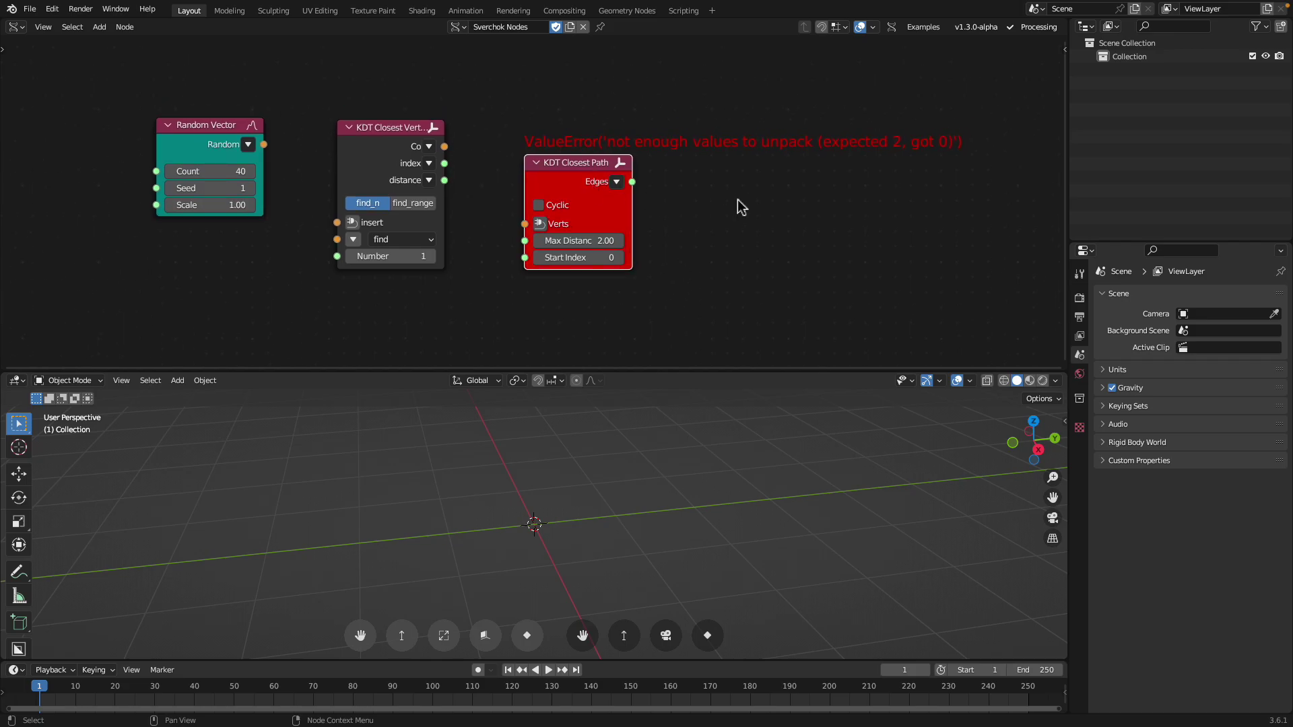
pyautogui.moveTo(738, 197); pyautogui.dragTo(729, 200, button='middle')
pyautogui.hotkey('alt', 'space')
pyautogui.write('m')
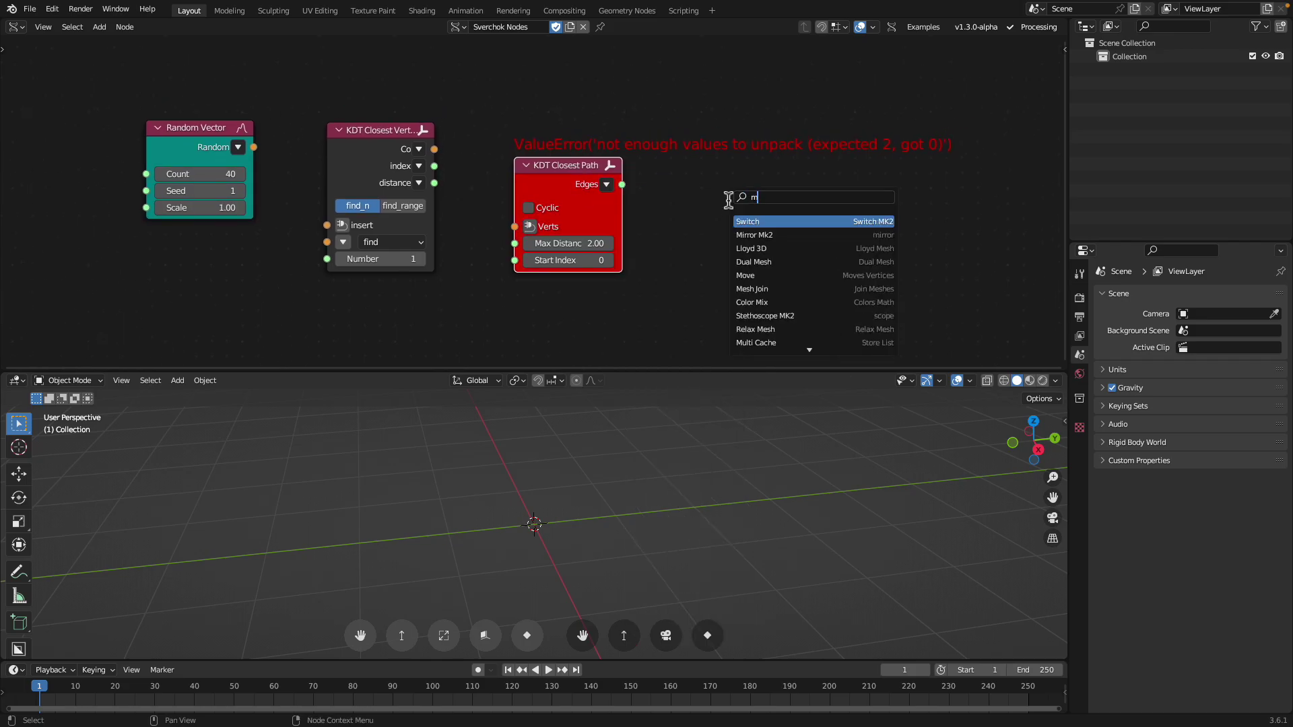
pyautogui.press('BackSpace')
pyautogui.write('viewr dra')
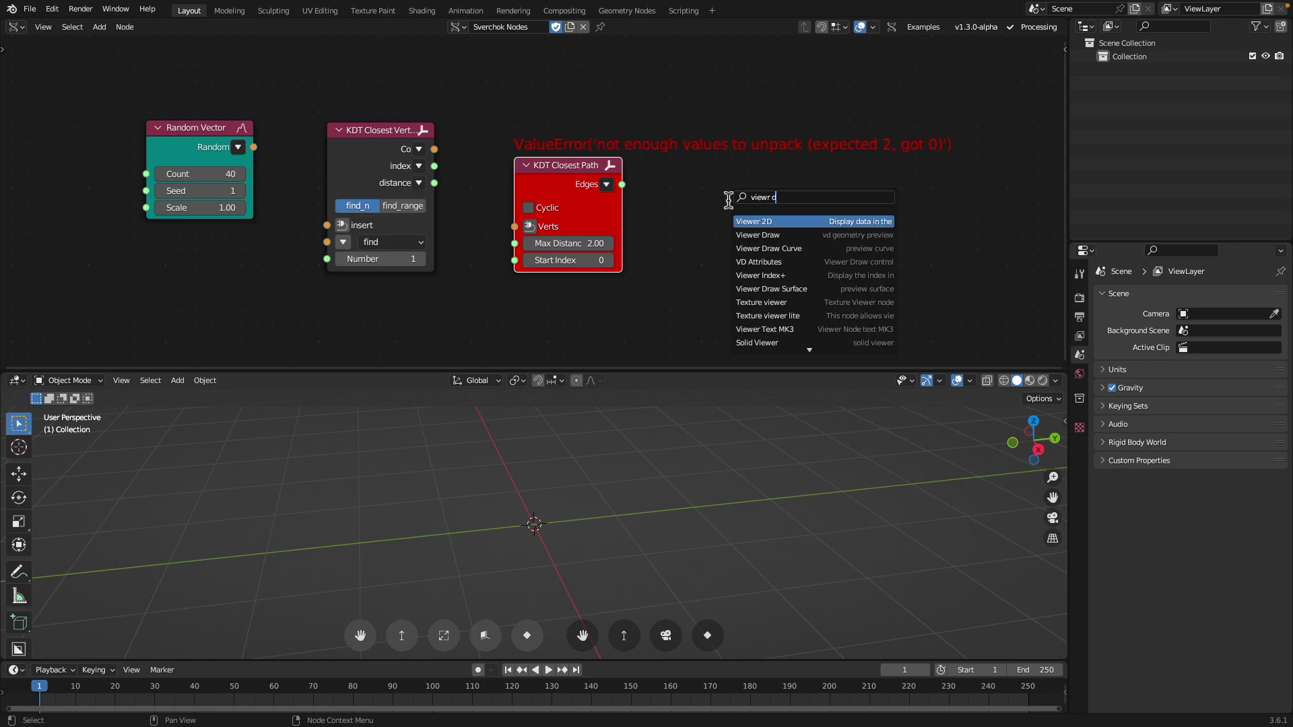
pyautogui.press('Return')
pyautogui.click(710, 120)
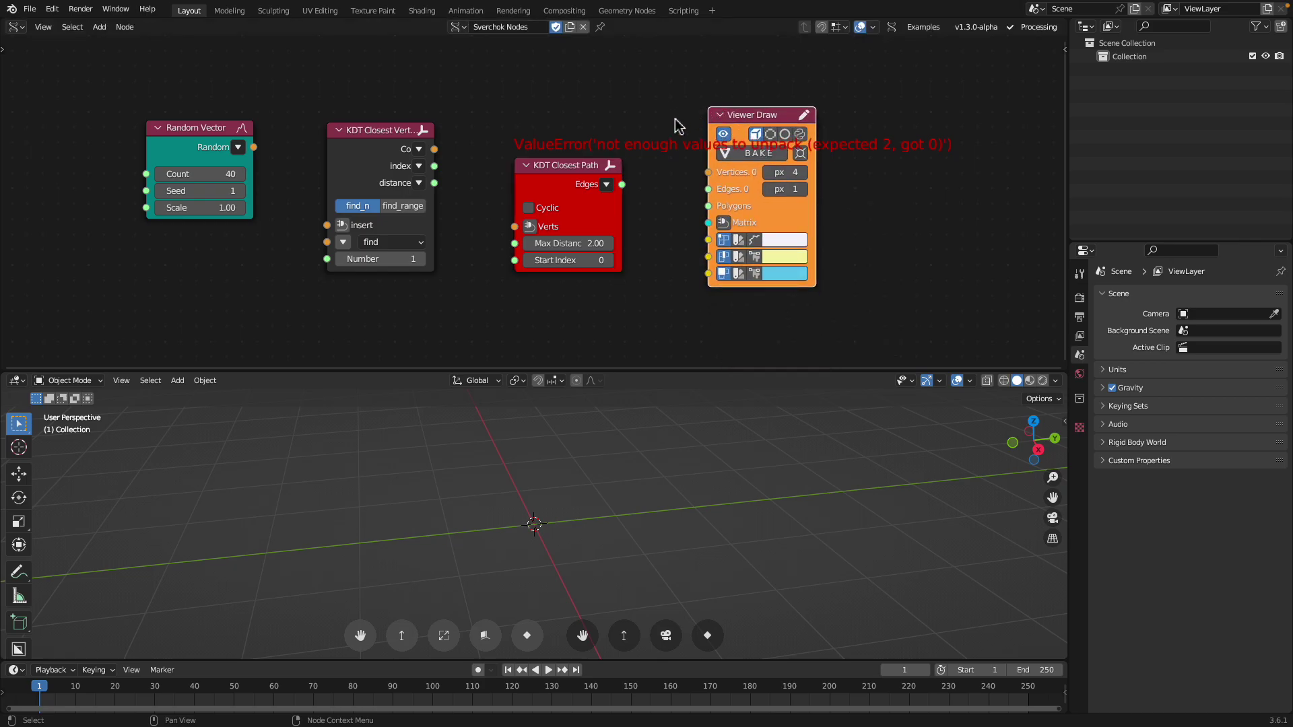
# Link Random Vector's Random output to the Verts input of KDT Closest Path and the Vertices input of Viewer Draw
pyautogui.moveTo(672, 121); pyautogui.dragTo(685, 133, button='middle')
pyautogui.moveTo(623, 164); pyautogui.dragTo(610, 174)
pyautogui.moveTo(358, 193); pyautogui.dragTo(358, 157)
pyautogui.moveTo(262, 154); pyautogui.dragTo(510, 242)
pyautogui.moveTo(616, 199)
pyautogui.mouseDown()
pyautogui.moveTo(716, 195)
pyautogui.moveTo(262, 154)
pyautogui.mouseUp()
# Move the KDT Closest Verts node out of the way and link KDT Closest Path's Edges output to Viewer Draw's Edges
pyautogui.moveTo(525, 461); pyautogui.dragTo(635, 378, button='middle')
pyautogui.moveTo(637, 371); pyautogui.dragTo(637, 357)
pyautogui.moveTo(366, 97); pyautogui.dragTo(378, 239)
pyautogui.moveTo(551, 156); pyautogui.dragTo(605, 154)
# Raise Random Vector's Count to 441 and view the resulting path in the 3D viewport
pyautogui.scroll(3, 557, 178)
pyautogui.scroll(-1, 413, 144)
pyautogui.moveTo(201, 136)
pyautogui.mouseDown()
pyautogui.moveTo(303, 140)
pyautogui.moveTo(224, 142)
pyautogui.mouseUp()
pyautogui.moveTo(413, 465)
pyautogui.mouseDown(button='middle')
pyautogui.moveTo(465, 454)
pyautogui.moveTo(394, 462)
pyautogui.mouseUp(button='middle')
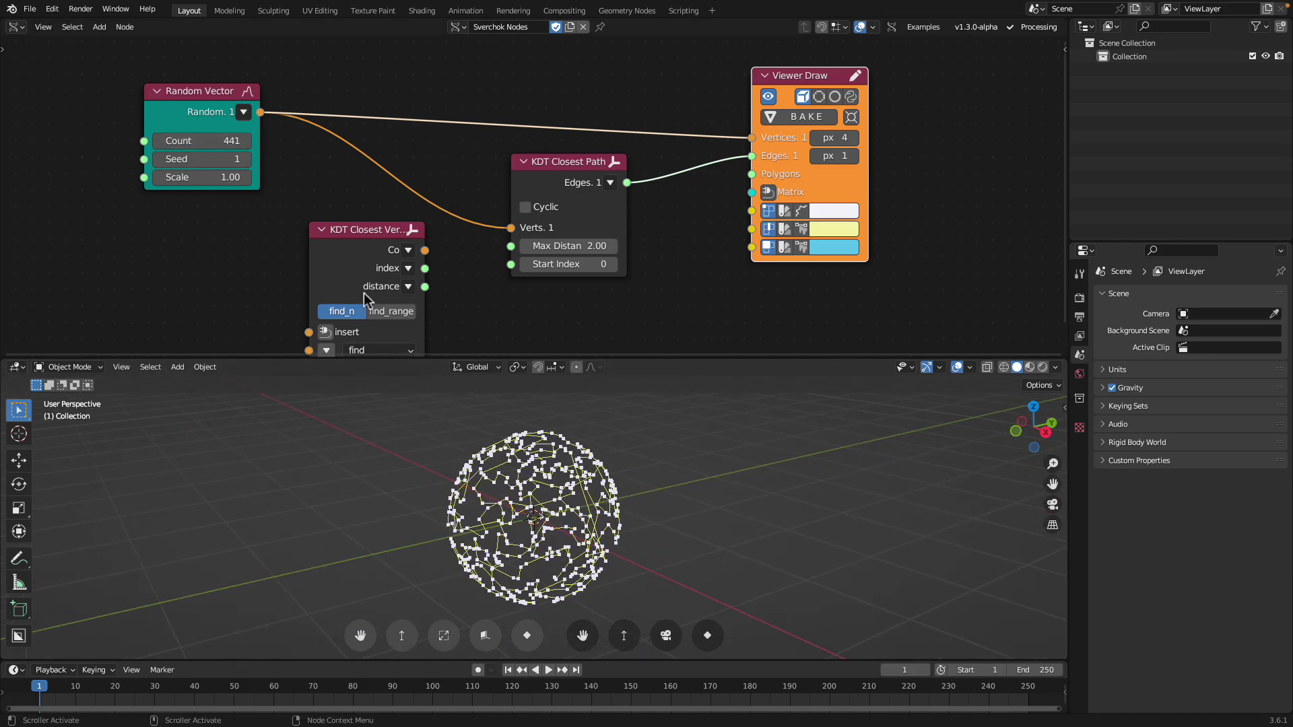
# Add a Randomize node on the link between Random Vector and Viewer Draw's Vertices input
pyautogui.moveTo(345, 134); pyautogui.dragTo(344, 147, button='middle')
pyautogui.hotkey('alt', 'space')
pyautogui.write('randomize')
pyautogui.press('Return')
pyautogui.click(370, 53)
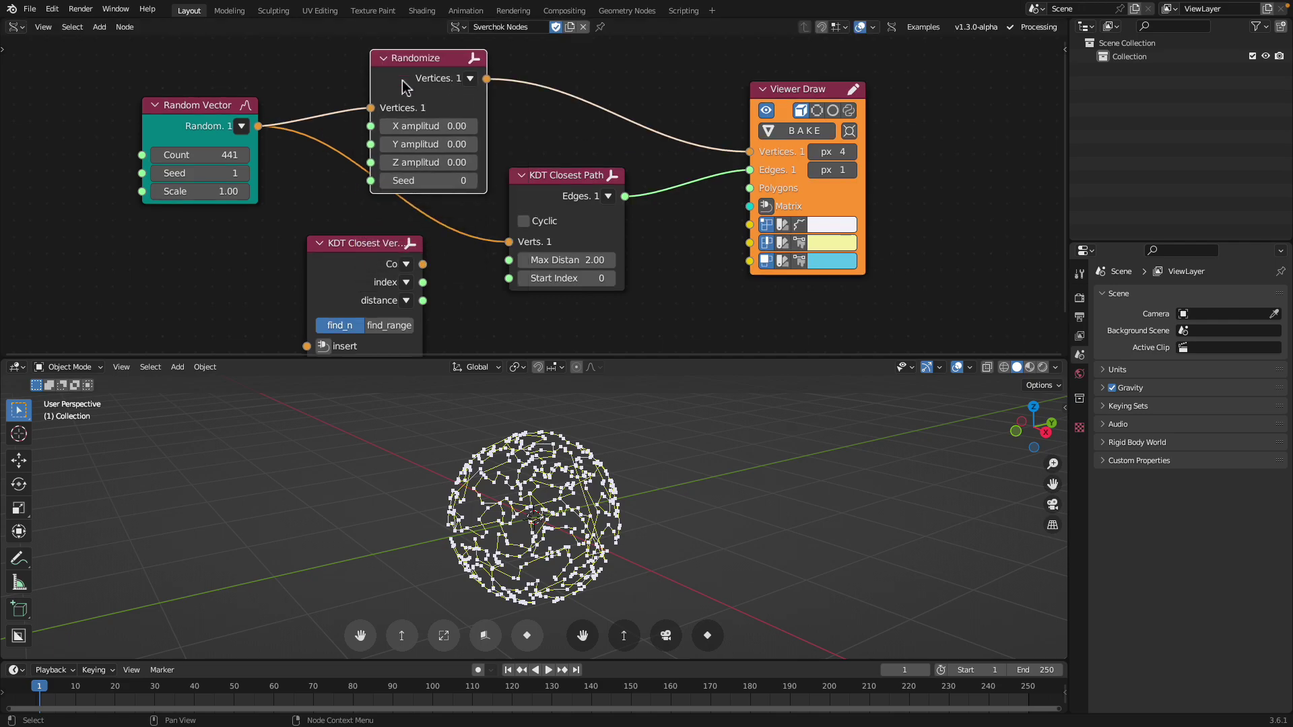
# Set Randomize's X, Y and Z amplitudes to 0.13 and its Seed to 48, spacing out the Randomize and KDT Closest Path nodes
pyautogui.moveTo(430, 128); pyautogui.dragTo(424, 181)
pyautogui.moveTo(463, 58); pyautogui.dragTo(488, 49)
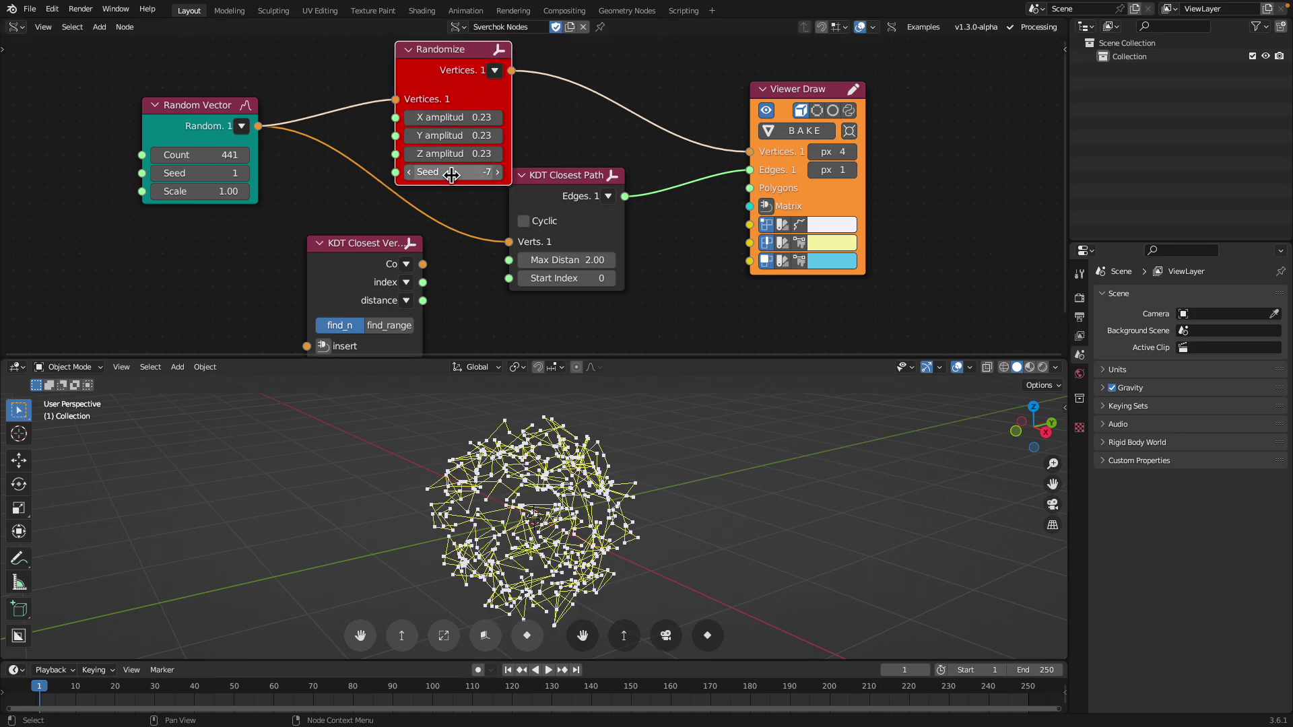
pyautogui.moveTo(450, 173); pyautogui.dragTo(525, 173)
pyautogui.moveTo(461, 121); pyautogui.dragTo(437, 155)
pyautogui.moveTo(616, 582); pyautogui.dragTo(682, 567, button='middle')
pyautogui.moveTo(566, 193); pyautogui.dragTo(572, 199)
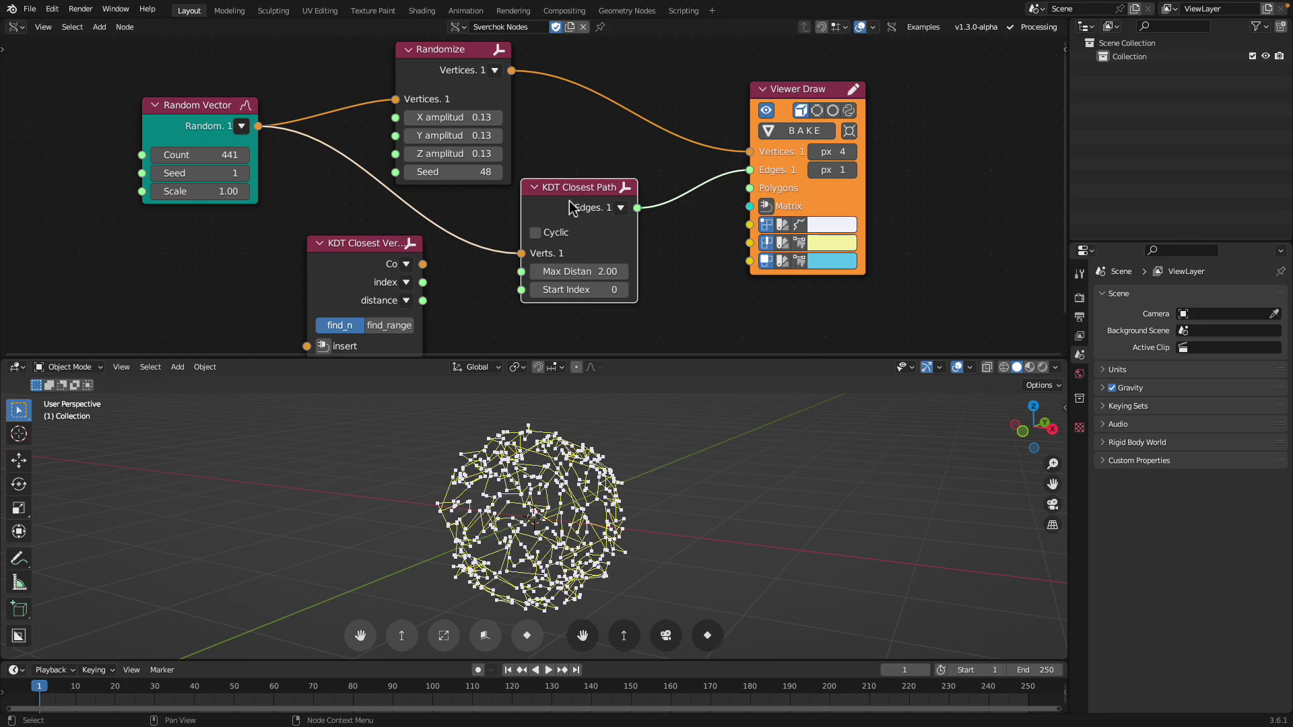
# Set KDT Closest Path's Start Index to 69 and Max Distance to 0.22
pyautogui.click(563, 235)
pyautogui.moveTo(588, 290)
pyautogui.mouseDown()
pyautogui.moveTo(650, 290)
pyautogui.moveTo(583, 272)
pyautogui.mouseUp()
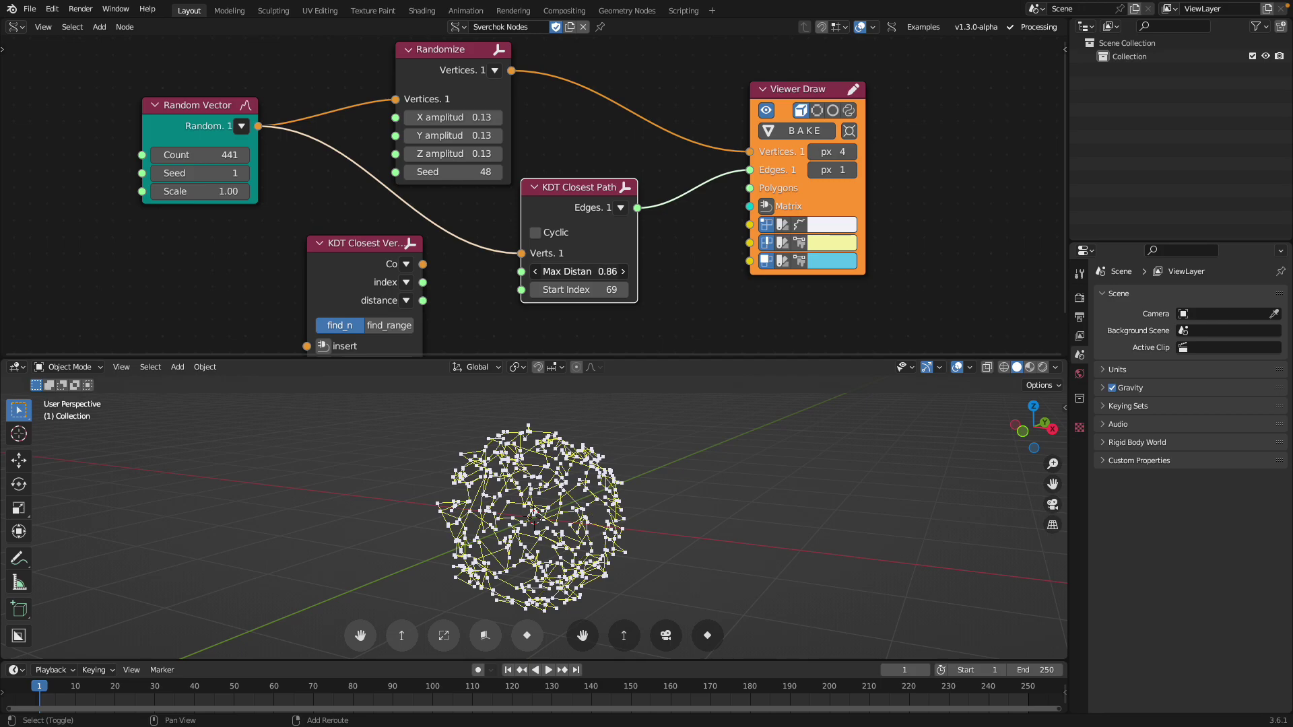
pyautogui.moveTo(579, 272); pyautogui.dragTo(553, 272)
pyautogui.scroll(2, 707, 332)
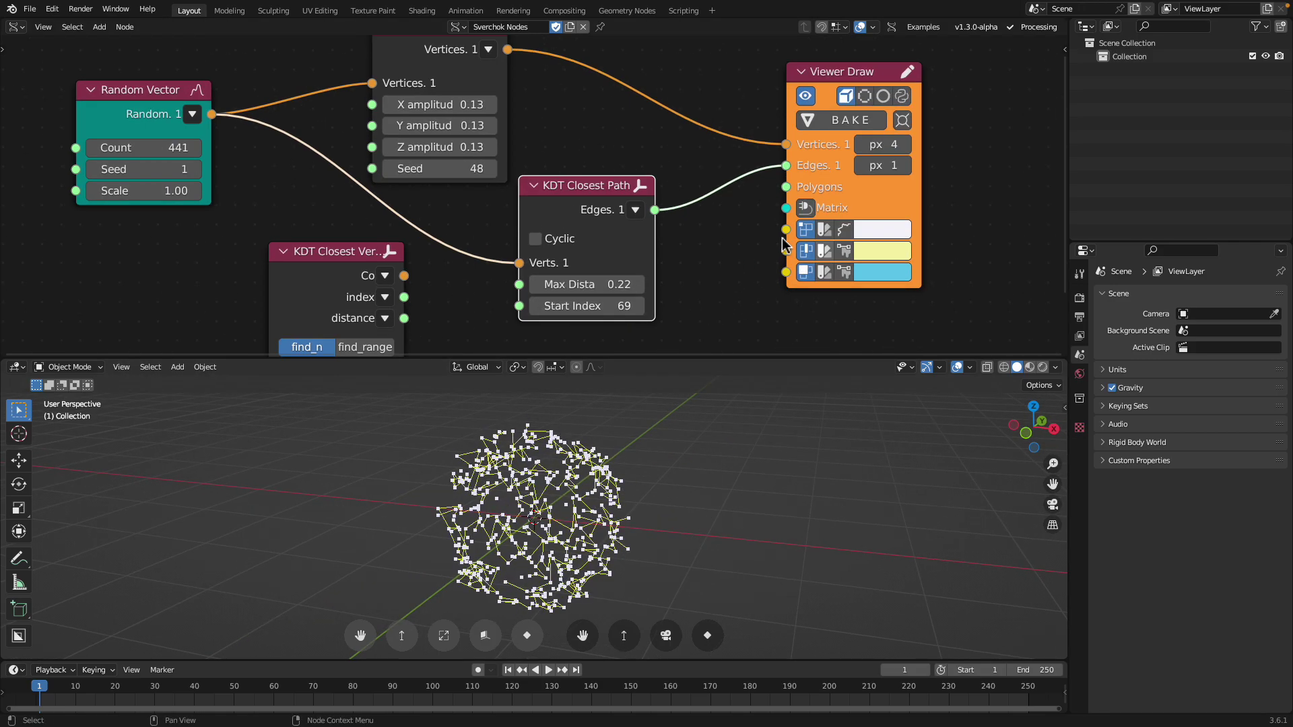
# Turn off vertex display in Viewer Draw and examine the path's edges up close in the 3D viewport
pyautogui.moveTo(667, 467); pyautogui.dragTo(564, 504, button='middle')
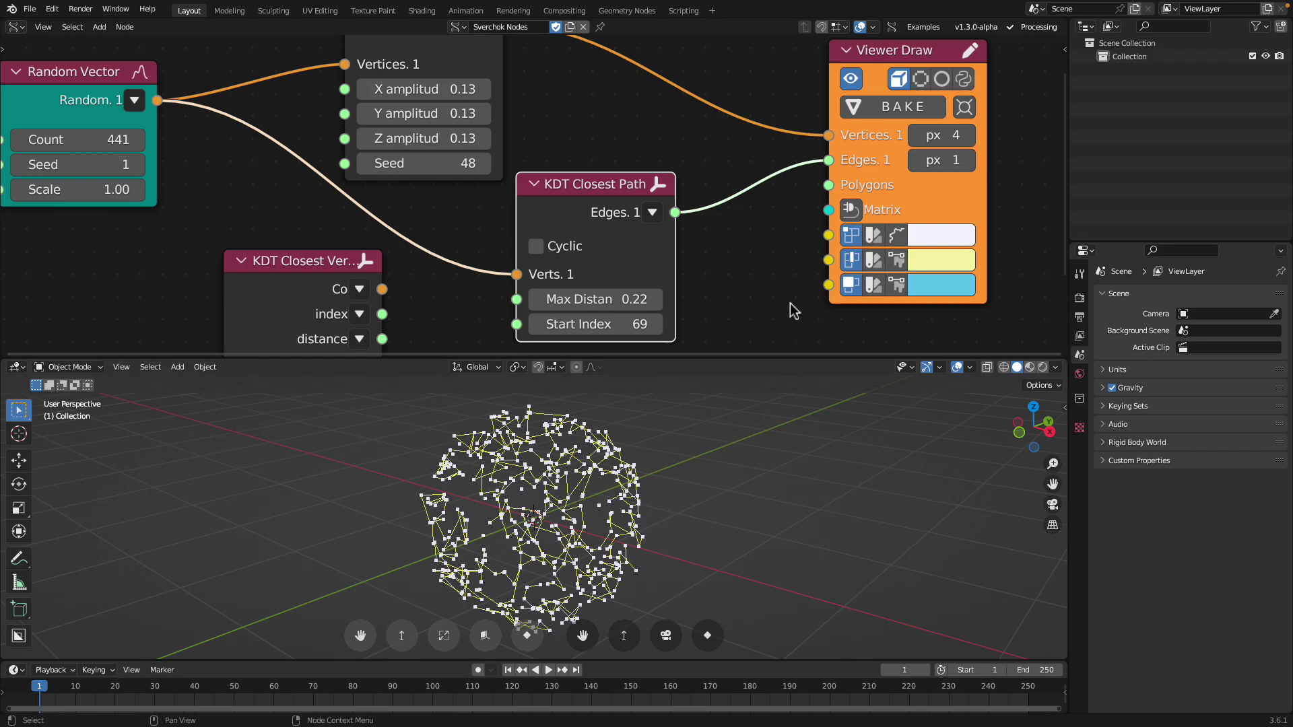
pyautogui.click(850, 237)
pyautogui.moveTo(641, 484)
pyautogui.mouseDown(button='middle')
pyautogui.moveTo(699, 462)
pyautogui.moveTo(566, 435)
pyautogui.moveTo(635, 523)
pyautogui.moveTo(722, 509)
pyautogui.mouseUp(button='middle')
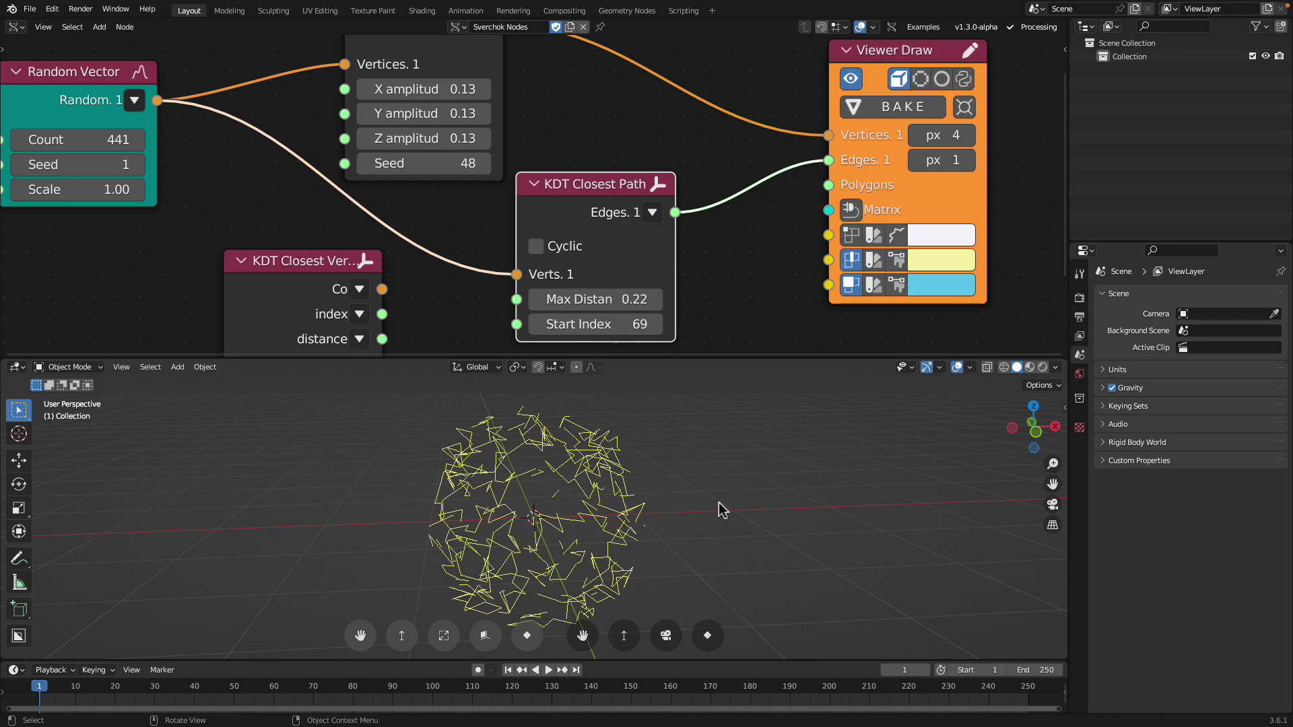
pyautogui.moveTo(707, 360); pyautogui.dragTo(705, 355)
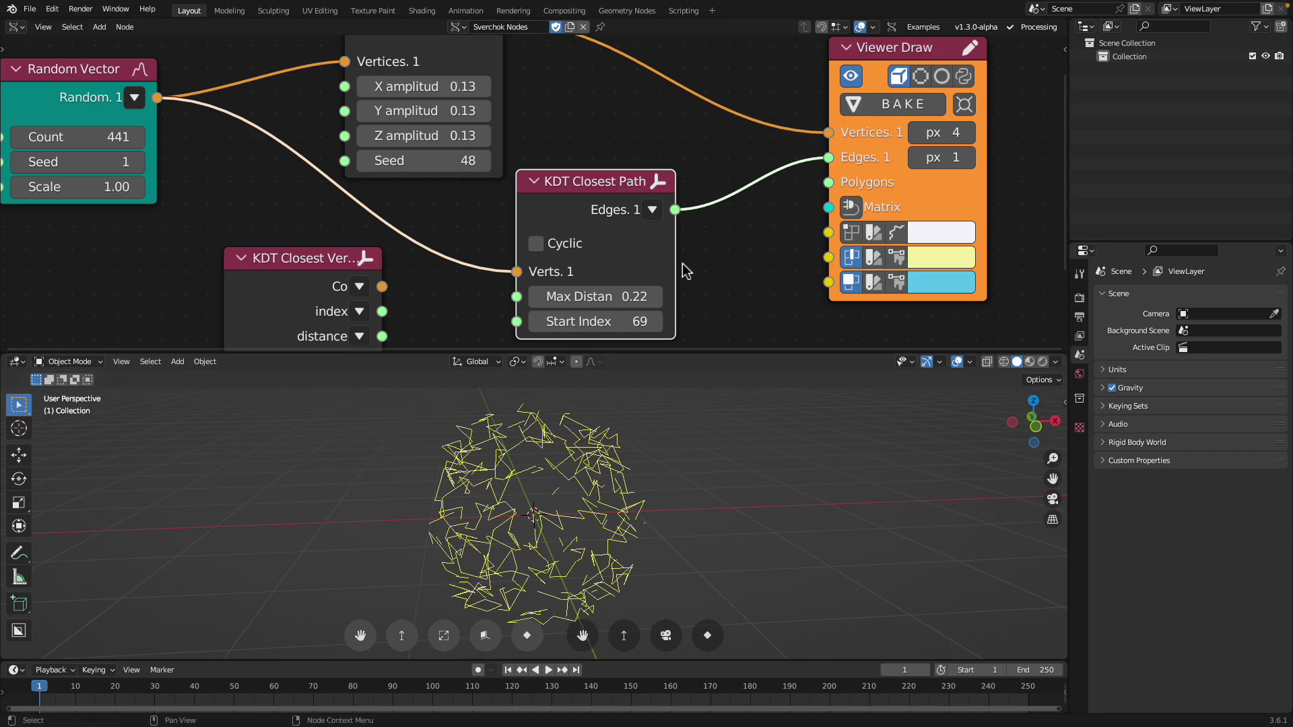
pyautogui.scroll(-2, 734, 271)
pyautogui.moveTo(734, 272); pyautogui.dragTo(739, 256, button='middle')
pyautogui.moveTo(731, 462)
pyautogui.mouseDown(button='middle')
pyautogui.moveTo(517, 488)
pyautogui.moveTo(485, 399)
pyautogui.moveTo(577, 468)
pyautogui.moveTo(633, 470)
pyautogui.moveTo(589, 480)
pyautogui.mouseUp(button='middle')
pyautogui.scroll(1, 616, 477)
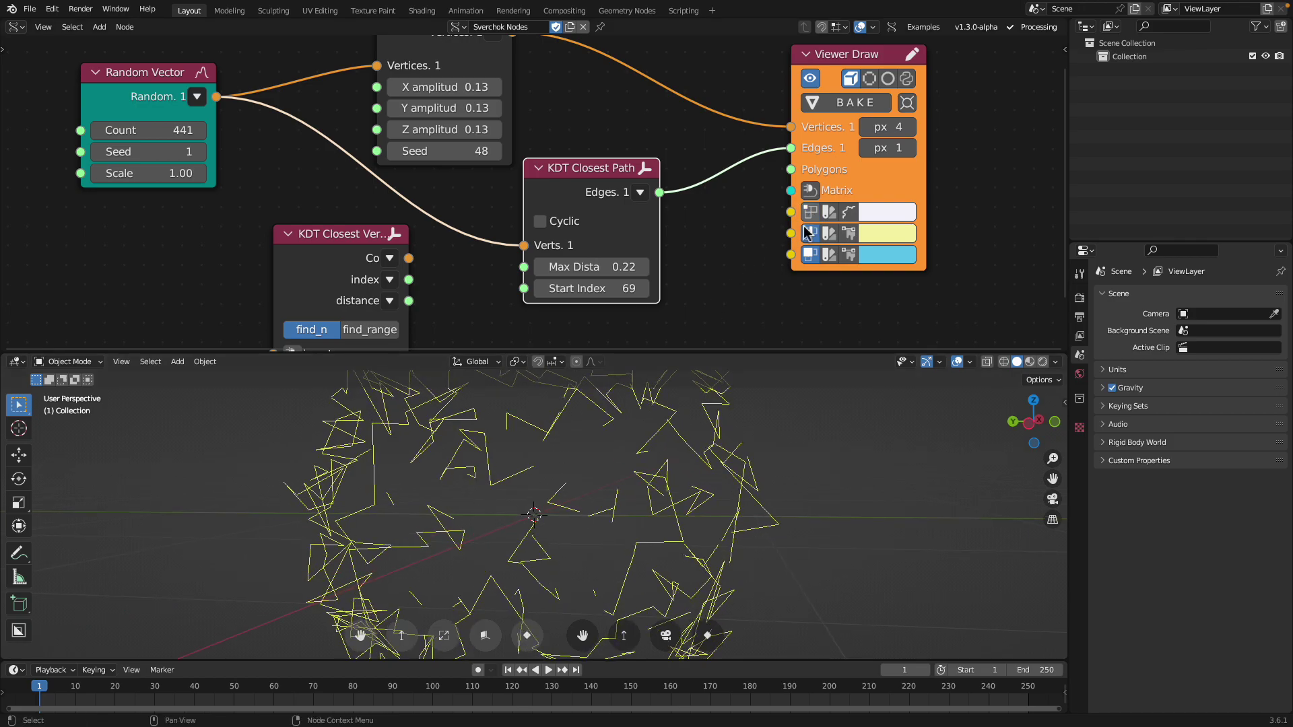
pyautogui.scroll(4, 551, 528)
pyautogui.moveTo(526, 516)
pyautogui.mouseDown(button='middle')
pyautogui.moveTo(564, 532)
pyautogui.moveTo(554, 580)
pyautogui.moveTo(586, 557)
pyautogui.moveTo(528, 548)
pyautogui.moveTo(530, 532)
pyautogui.mouseUp(button='middle')
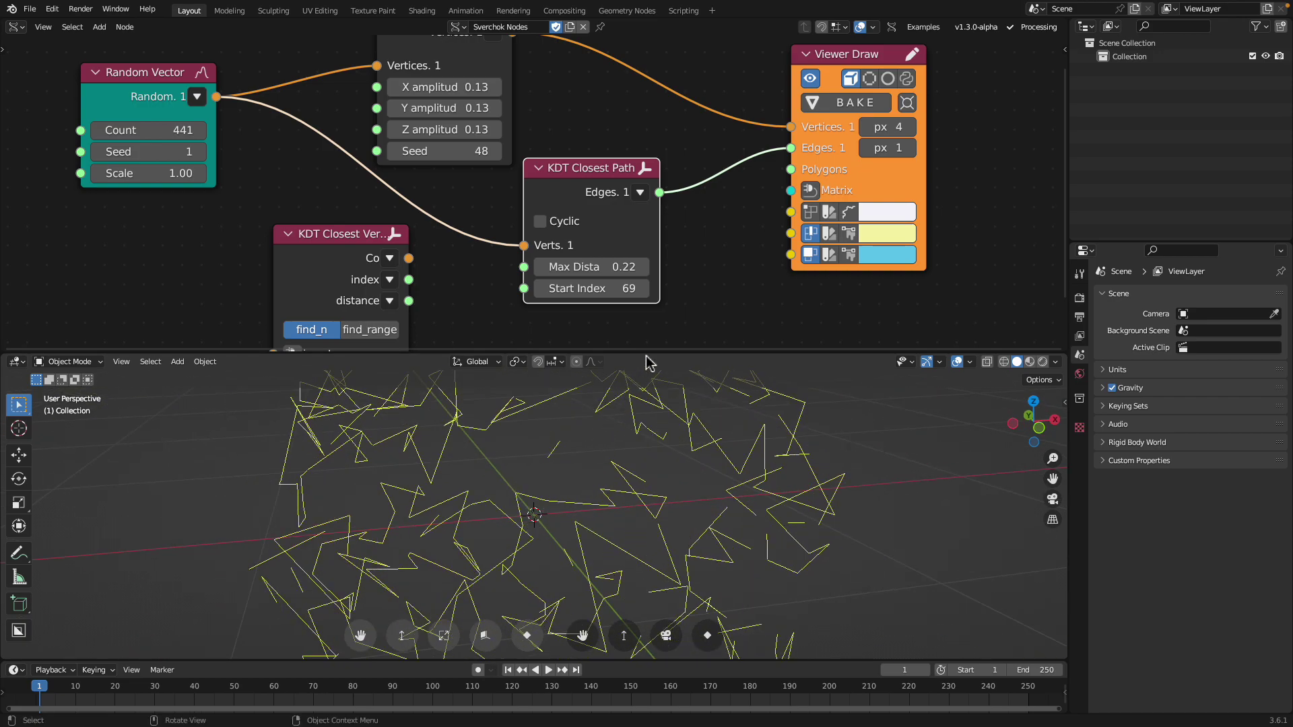
# Set Random Vector's Seed to 33 and examine the regenerated path from several angles
pyautogui.moveTo(645, 353); pyautogui.dragTo(646, 328)
pyautogui.moveTo(647, 327); pyautogui.dragTo(546, 387, button='middle')
pyautogui.moveTo(156, 141); pyautogui.dragTo(184, 141)
pyautogui.scroll(-2, 658, 513)
pyautogui.moveTo(660, 513); pyautogui.dragTo(722, 504, button='middle')
pyautogui.moveTo(566, 539); pyautogui.dragTo(635, 431, button='middle')
pyautogui.moveTo(691, 328); pyautogui.dragTo(687, 391)
pyautogui.scroll(-3, 676, 320)
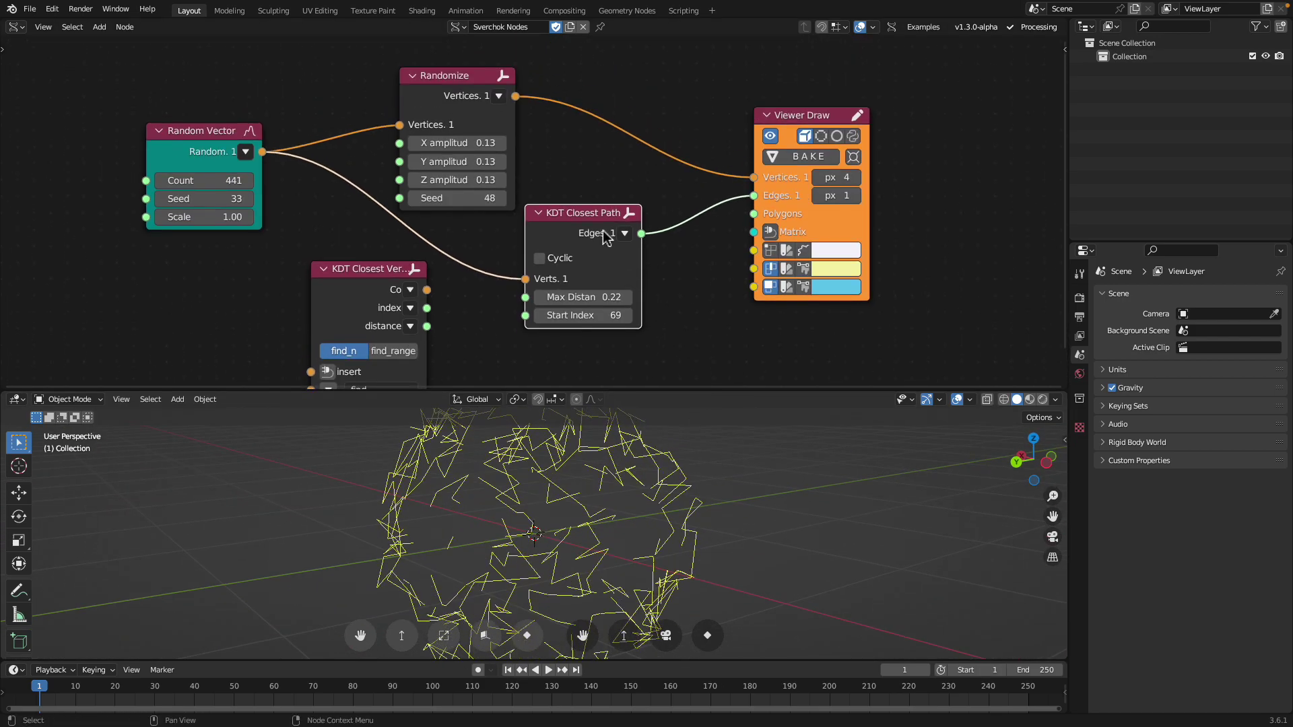
# Spread out the nodes and widen the KDT Closest Verts node so its full title fits
pyautogui.moveTo(602, 222); pyautogui.dragTo(608, 221)
pyautogui.moveTo(559, 431)
pyautogui.mouseDown(button='middle')
pyautogui.moveTo(512, 478)
pyautogui.moveTo(553, 423)
pyautogui.mouseUp(button='middle')
pyautogui.click(374, 258)
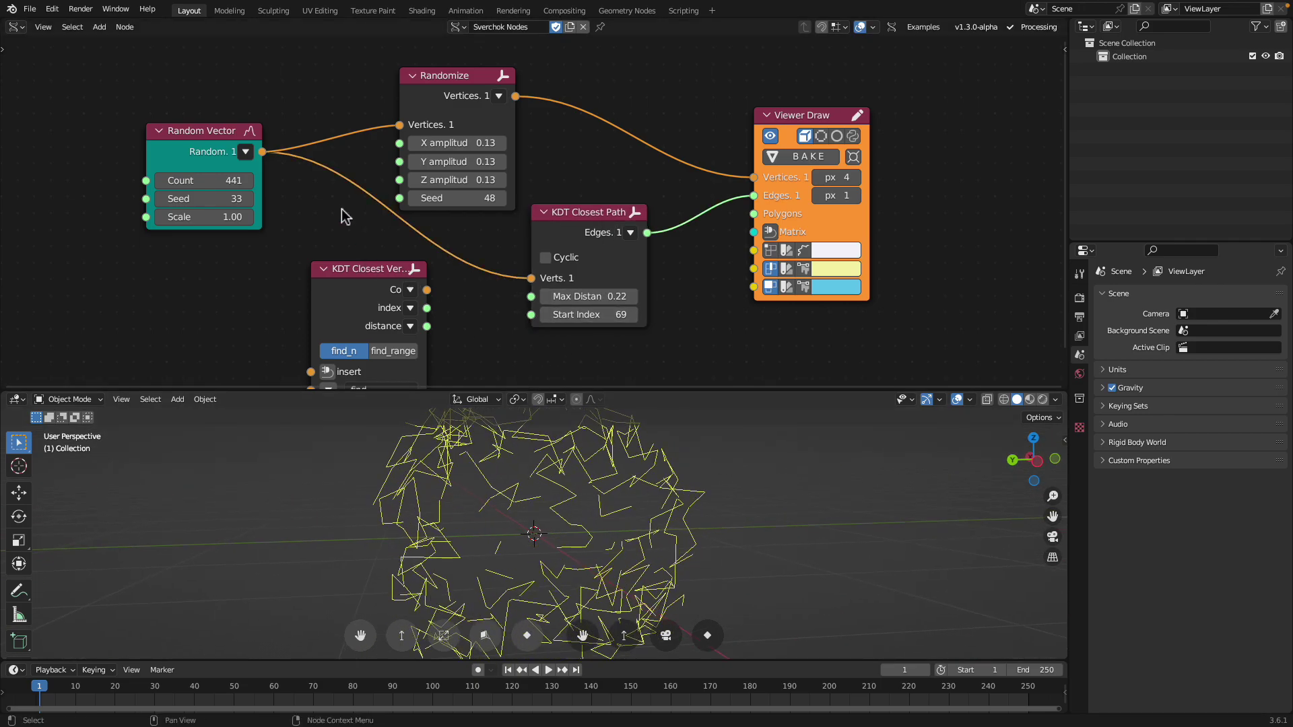
pyautogui.moveTo(448, 86); pyautogui.dragTo(462, 58)
pyautogui.scroll(-2, 469, 114)
pyautogui.moveTo(470, 121); pyautogui.dragTo(483, 91, button='middle')
pyautogui.moveTo(241, 113); pyautogui.dragTo(182, 116)
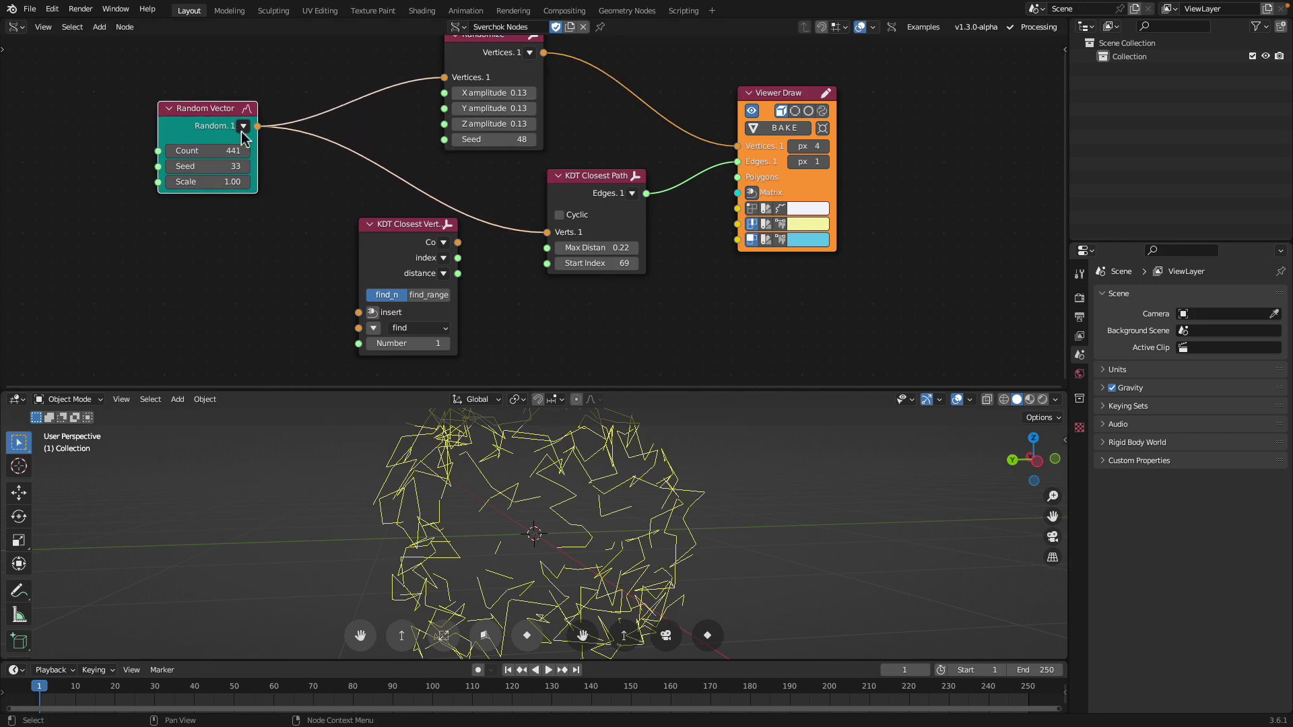
pyautogui.scroll(1, 403, 231)
pyautogui.moveTo(402, 227); pyautogui.dragTo(458, 248)
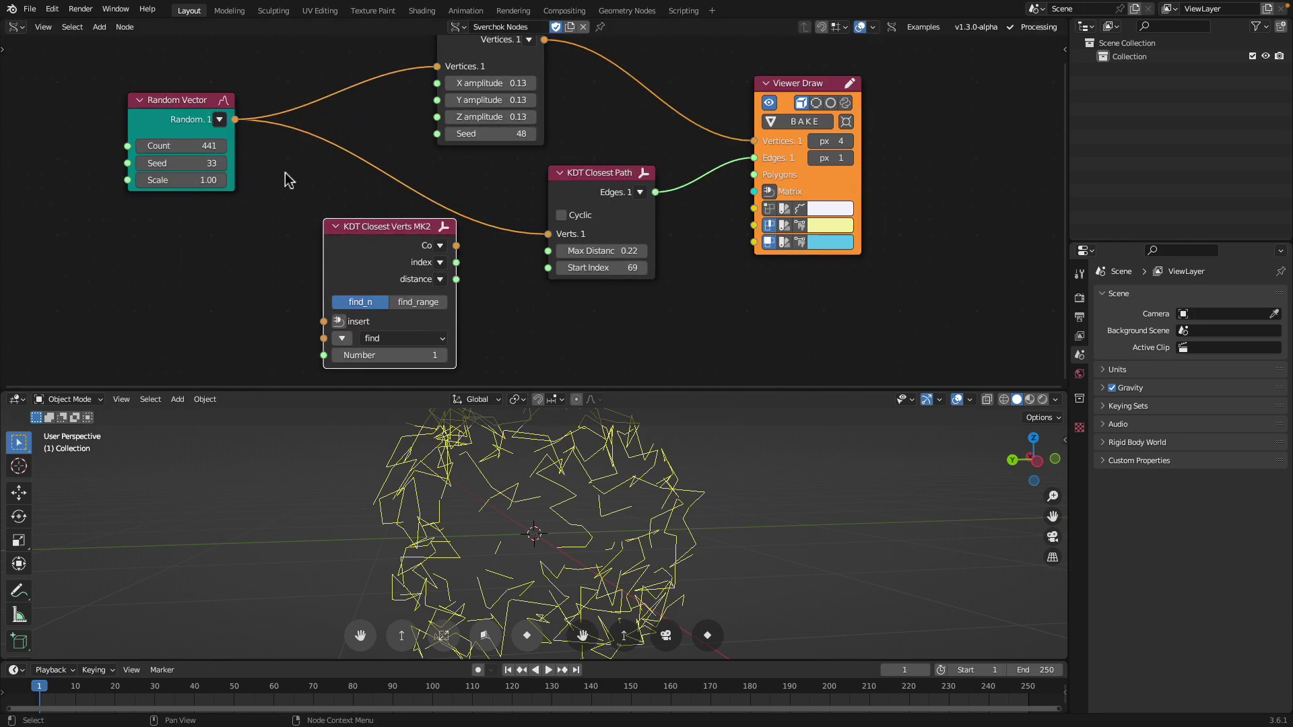
# Link Random Vector's Random output to the insert input of KDT Closest Verts MK2, check its find vector fields and reposition the node
pyautogui.moveTo(241, 122); pyautogui.dragTo(258, 143)
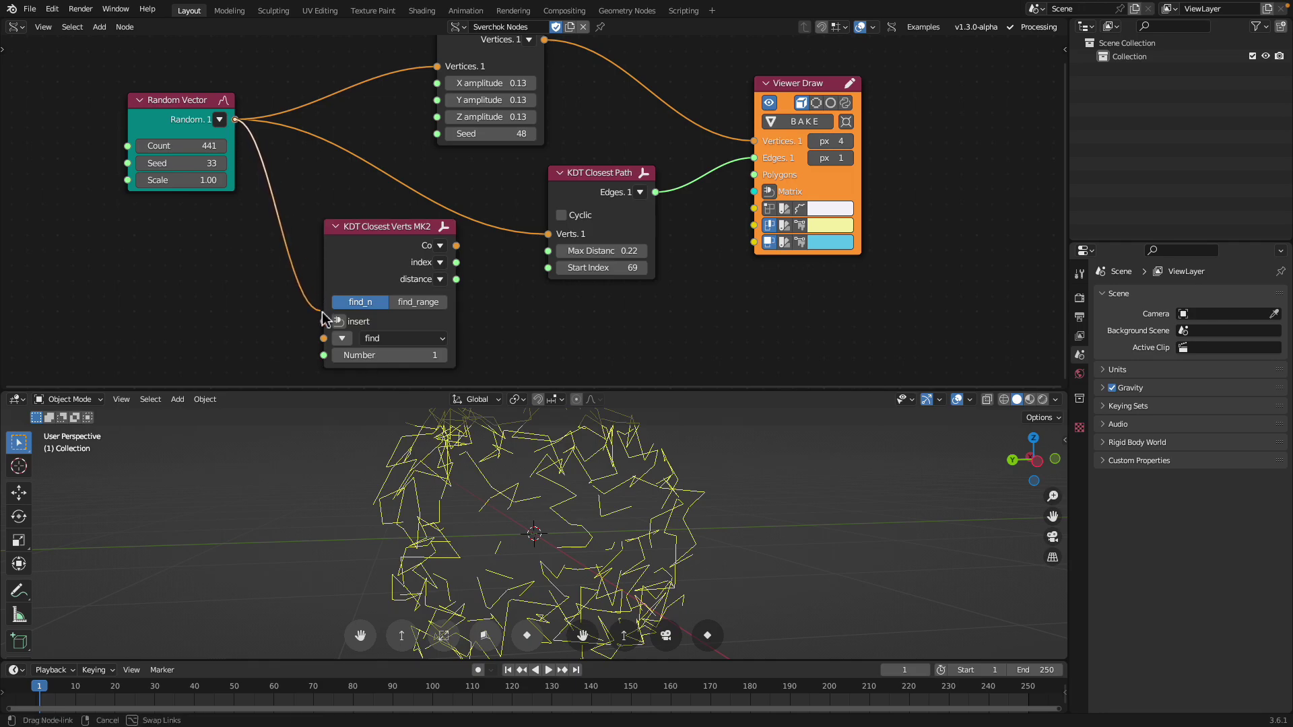
pyautogui.moveTo(326, 325); pyautogui.dragTo(324, 322)
pyautogui.click(343, 335)
pyautogui.scroll(-1, 345, 328)
pyautogui.moveTo(345, 329); pyautogui.dragTo(348, 277, button='middle')
pyautogui.scroll(1, 348, 277)
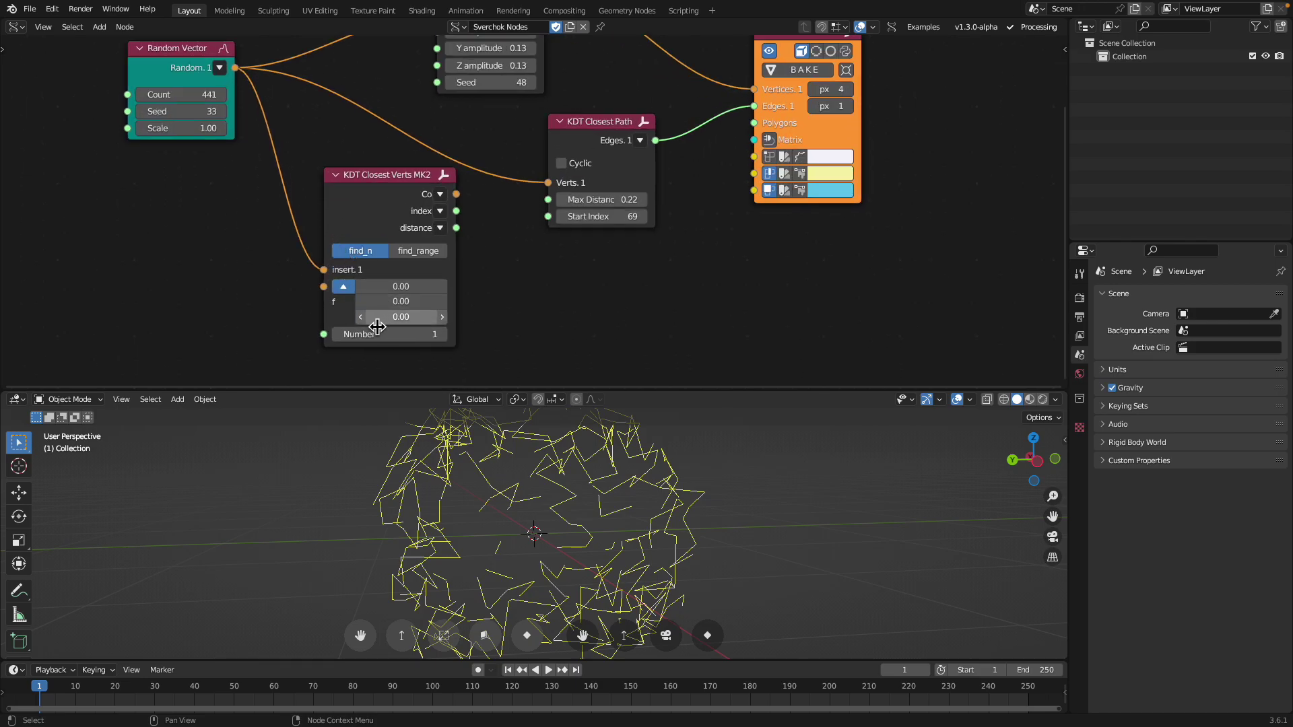
pyautogui.click(343, 287)
pyautogui.moveTo(401, 209); pyautogui.dragTo(392, 238, button='middle')
pyautogui.moveTo(389, 223); pyautogui.dragTo(370, 216)
pyautogui.moveTo(448, 217); pyautogui.dragTo(460, 228, button='middle')
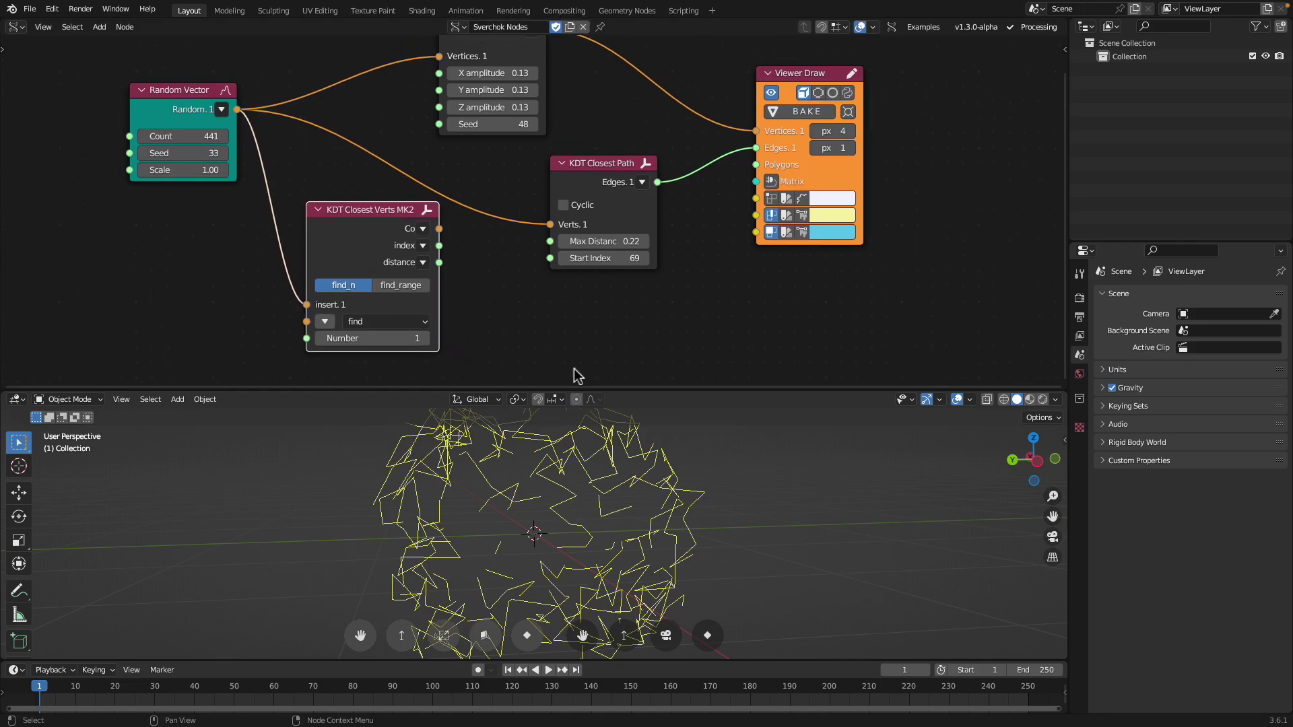
pyautogui.moveTo(652, 391); pyautogui.dragTo(655, 406)
# Link the Co output of KDT Closest Verts MK2 to KDT Closest Path's Verts input and rearrange the nodes around them
pyautogui.moveTo(439, 235); pyautogui.dragTo(448, 233)
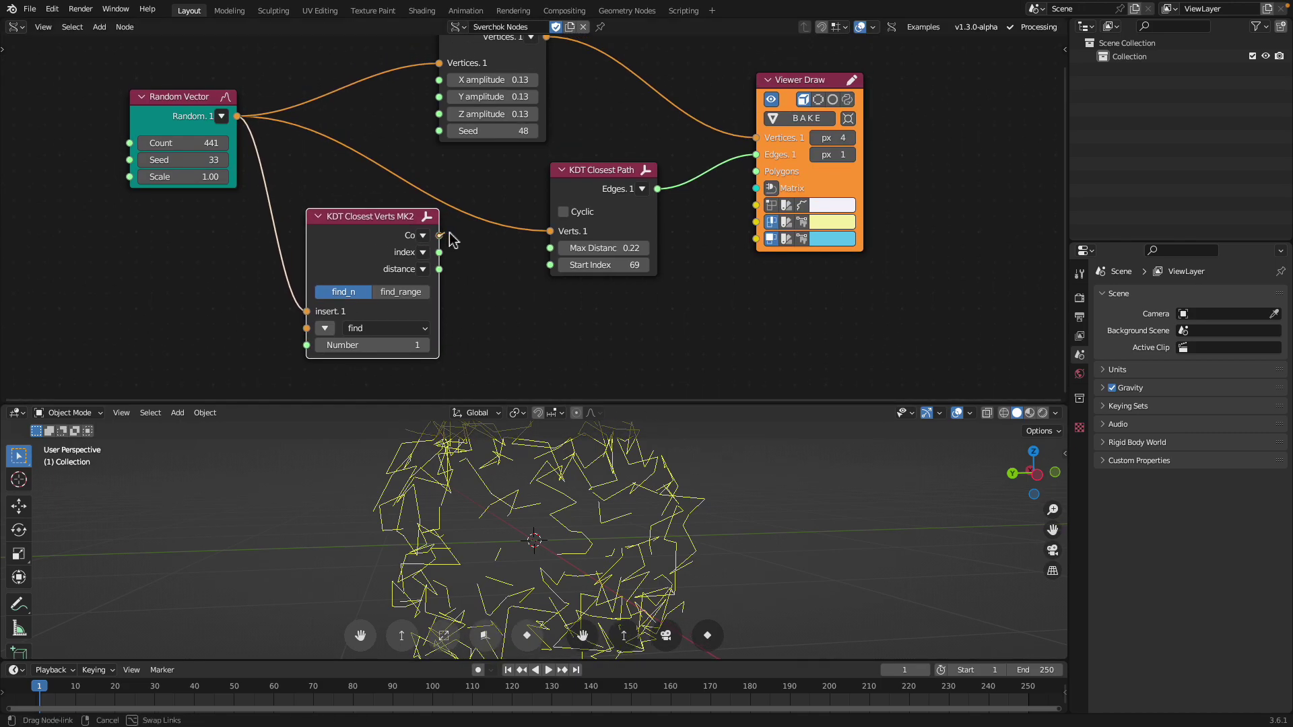
pyautogui.moveTo(542, 232); pyautogui.dragTo(549, 232)
pyautogui.moveTo(416, 221); pyautogui.dragTo(465, 192)
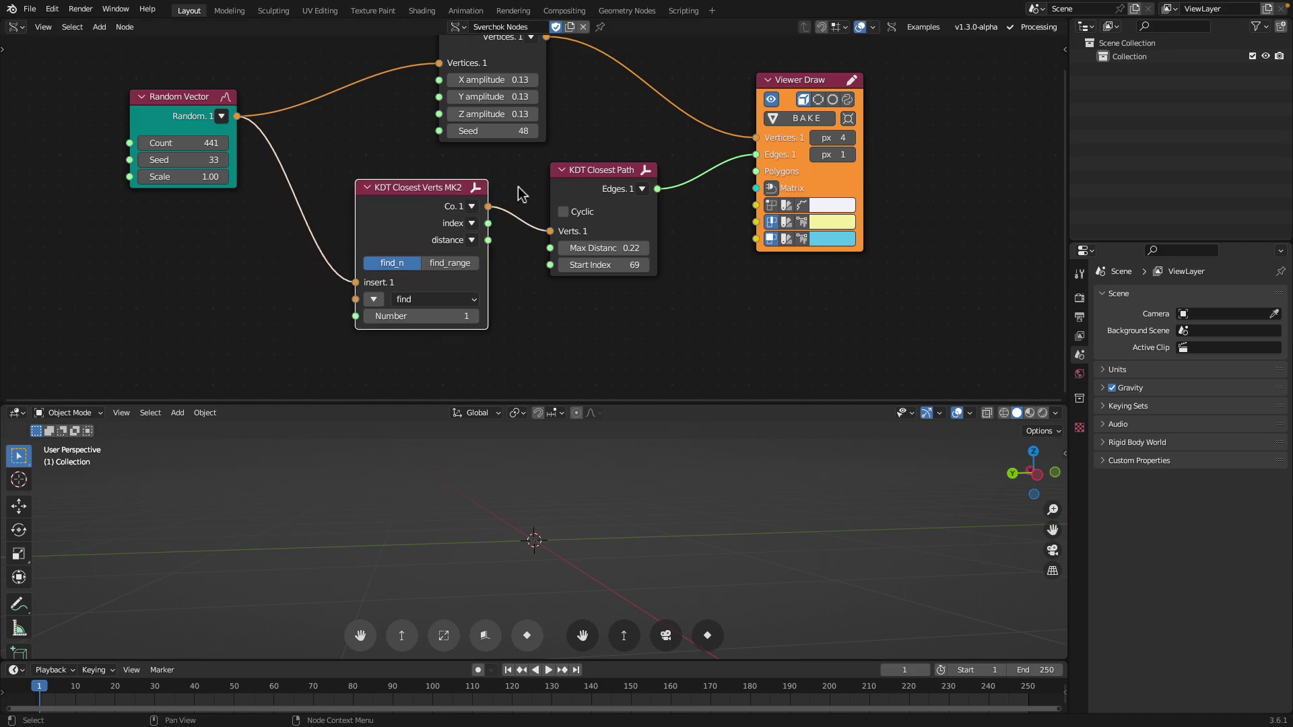
pyautogui.moveTo(518, 190); pyautogui.dragTo(510, 224, button='middle')
pyautogui.moveTo(498, 52); pyautogui.dragTo(515, 49)
# Link KDT Closest Verts MK2's index output to start_index and its distance output to maxdist on KDT Closest Path, and enable Cyclic
pyautogui.moveTo(446, 241); pyautogui.dragTo(539, 299)
pyautogui.moveTo(445, 271); pyautogui.dragTo(526, 279)
pyautogui.moveTo(608, 222); pyautogui.dragTo(600, 219)
pyautogui.click(573, 244)
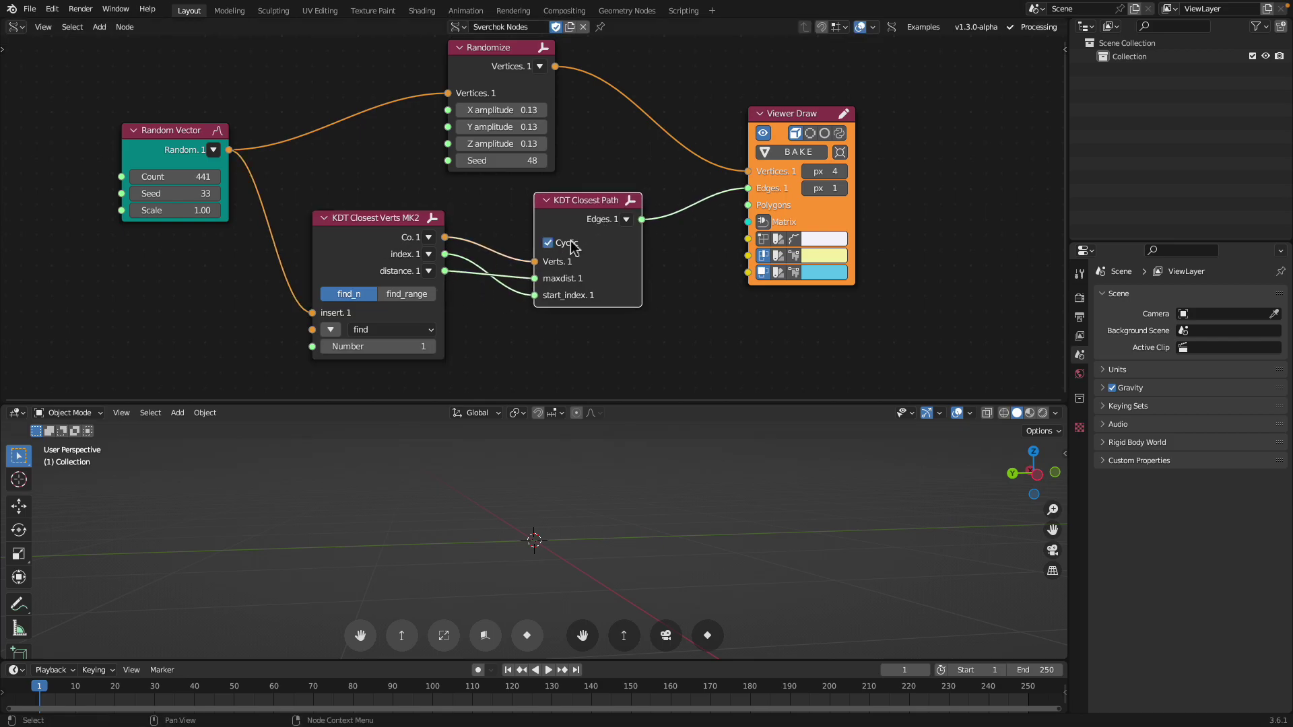
# Link Randomize's Vertices output to KDT Closest Verts MK2's insert input and lay the nodes out in processing order
pyautogui.moveTo(581, 162); pyautogui.dragTo(581, 193, button='middle')
pyautogui.moveTo(449, 266); pyautogui.dragTo(564, 227)
pyautogui.moveTo(555, 97); pyautogui.dragTo(312, 344)
pyautogui.moveTo(468, 131); pyautogui.dragTo(540, 141, button='middle')
pyautogui.moveTo(549, 90); pyautogui.dragTo(291, 86)
pyautogui.moveTo(222, 177); pyautogui.dragTo(40, 155)
pyautogui.moveTo(506, 259); pyautogui.dragTo(508, 180)
pyautogui.moveTo(636, 224); pyautogui.dragTo(608, 225, button='middle')
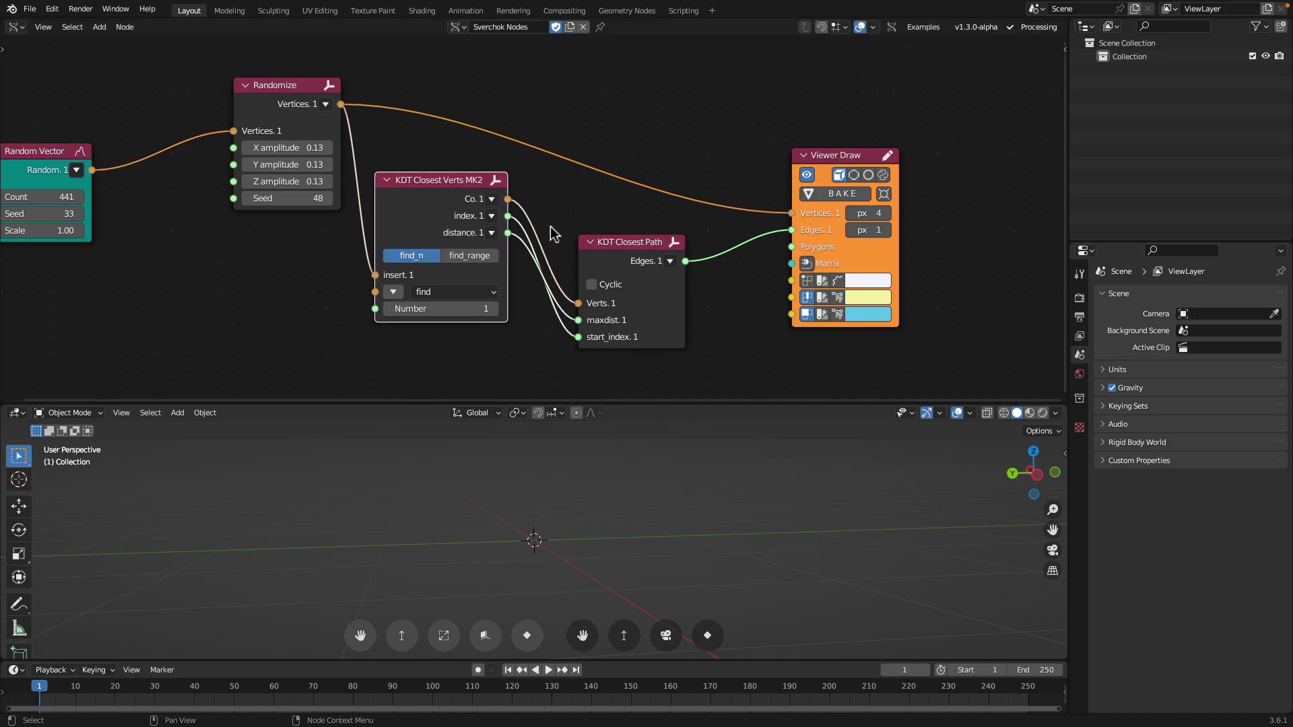
# Link KDT Closest Verts MK2's Co output to Viewer Draw's Vertices input and realign Viewer Draw and KDT Closest Path
pyautogui.moveTo(522, 201); pyautogui.dragTo(792, 213)
pyautogui.moveTo(835, 155); pyautogui.dragTo(835, 138)
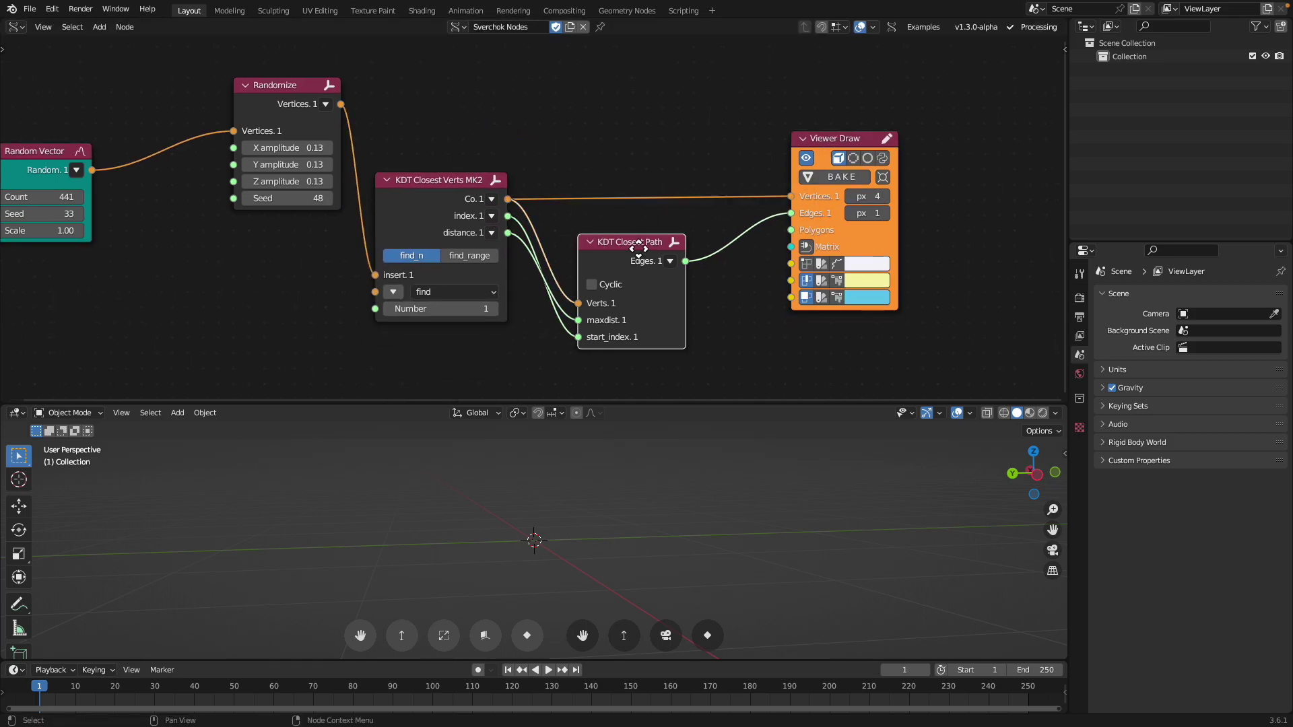
pyautogui.moveTo(630, 242); pyautogui.dragTo(642, 225)
# Raise the Number of KDT Closest Verts MK2 to 39
pyautogui.click(496, 309)
pyautogui.click(496, 309)
pyautogui.click(495, 309)
pyautogui.click(495, 309)
pyautogui.click(496, 309)
pyautogui.click(496, 310)
pyautogui.click(496, 310)
pyautogui.click(495, 309)
pyautogui.moveTo(600, 528)
pyautogui.mouseDown(button='middle')
pyautogui.moveTo(646, 559)
pyautogui.moveTo(609, 523)
pyautogui.mouseUp(button='middle')
pyautogui.moveTo(451, 310); pyautogui.dragTo(389, 292)
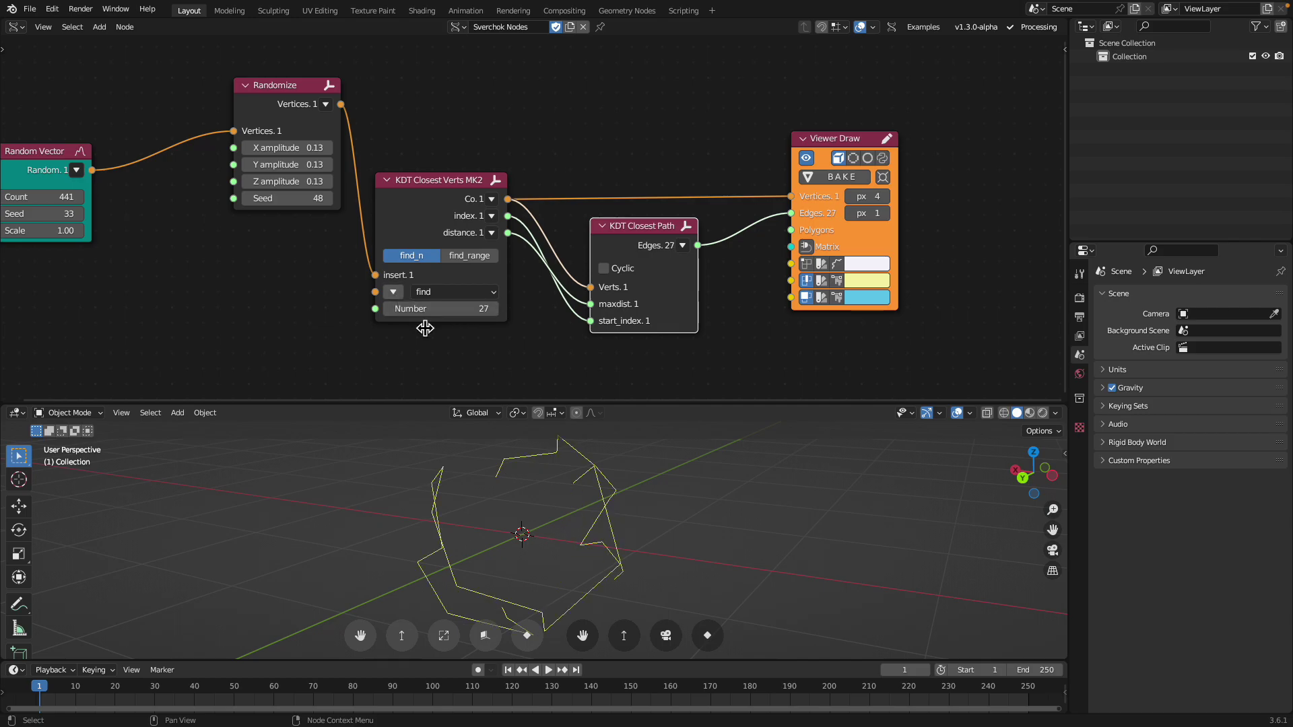
pyautogui.moveTo(460, 311); pyautogui.dragTo(499, 311)
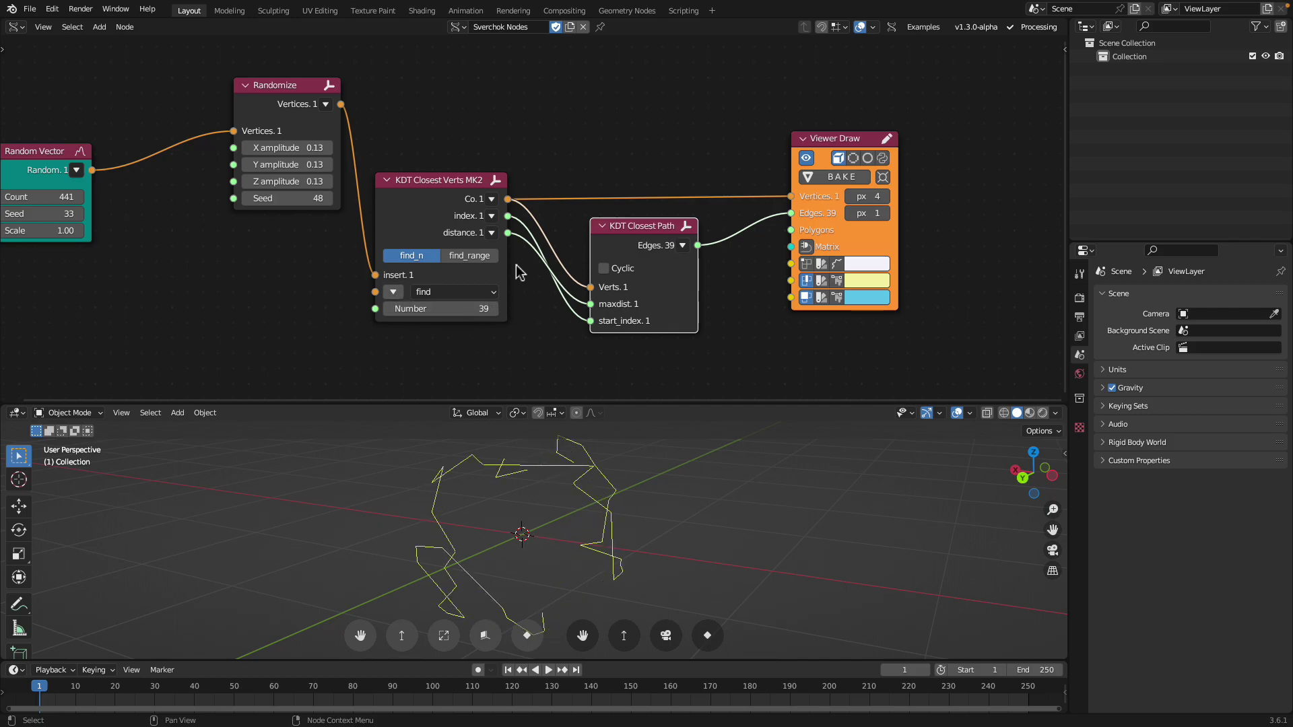
# Switch KDT Closest Verts MK2 to the find_range mode and move the connected nodes into a neater arrangement
pyautogui.click(479, 257)
pyautogui.click(424, 256)
pyautogui.click(457, 258)
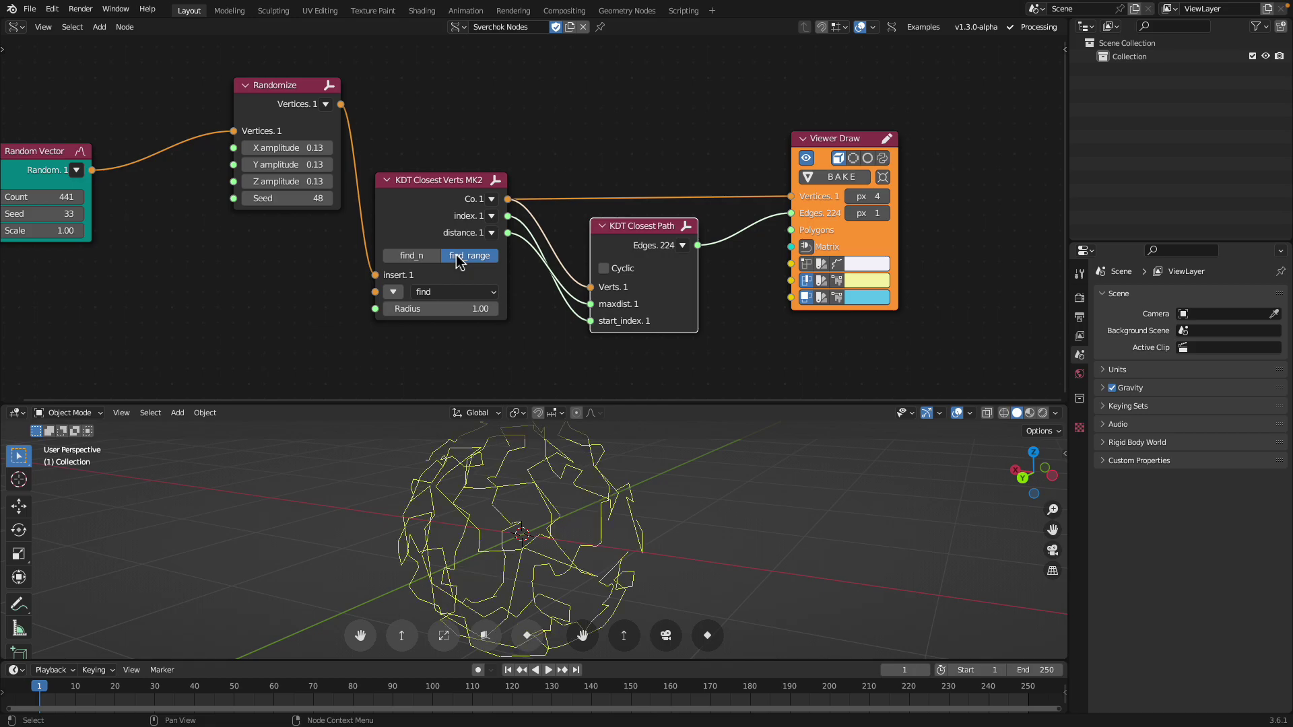
pyautogui.click(434, 258)
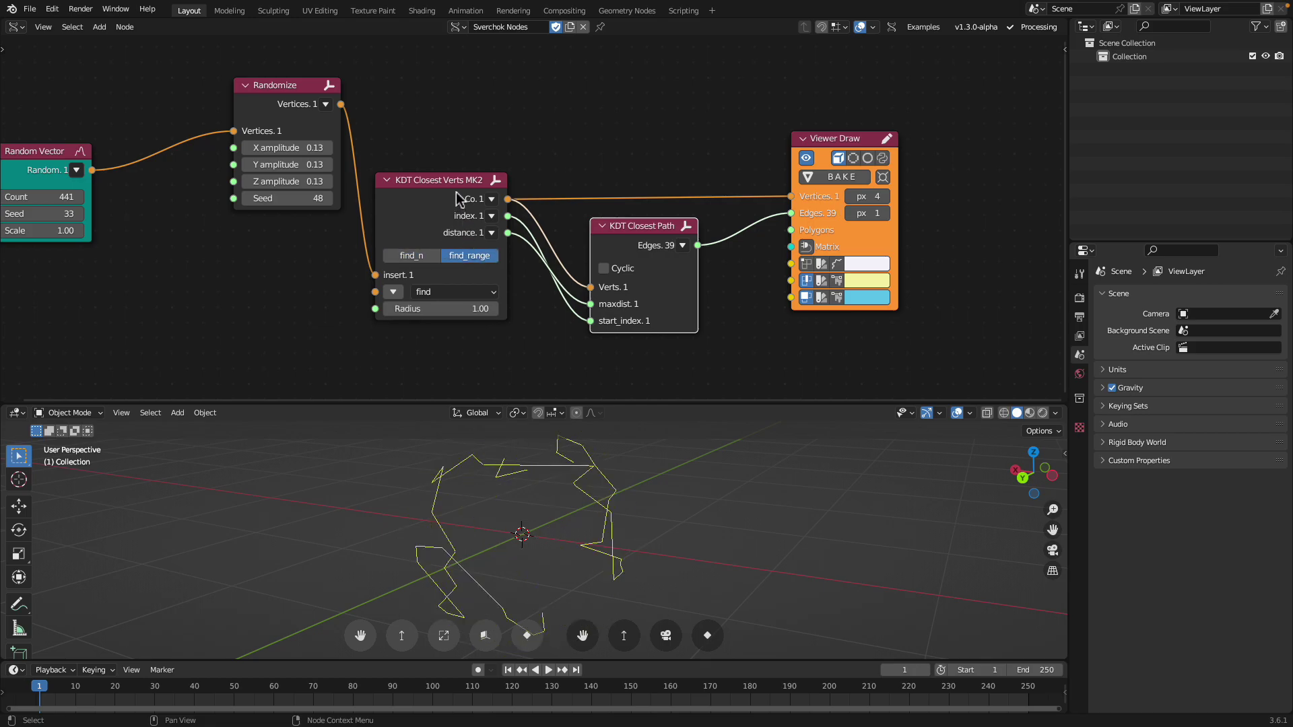
pyautogui.moveTo(457, 195); pyautogui.dragTo(463, 160)
pyautogui.moveTo(644, 221); pyautogui.dragTo(634, 205)
pyautogui.moveTo(804, 144); pyautogui.dragTo(797, 118)
pyautogui.scroll(1, 532, 216)
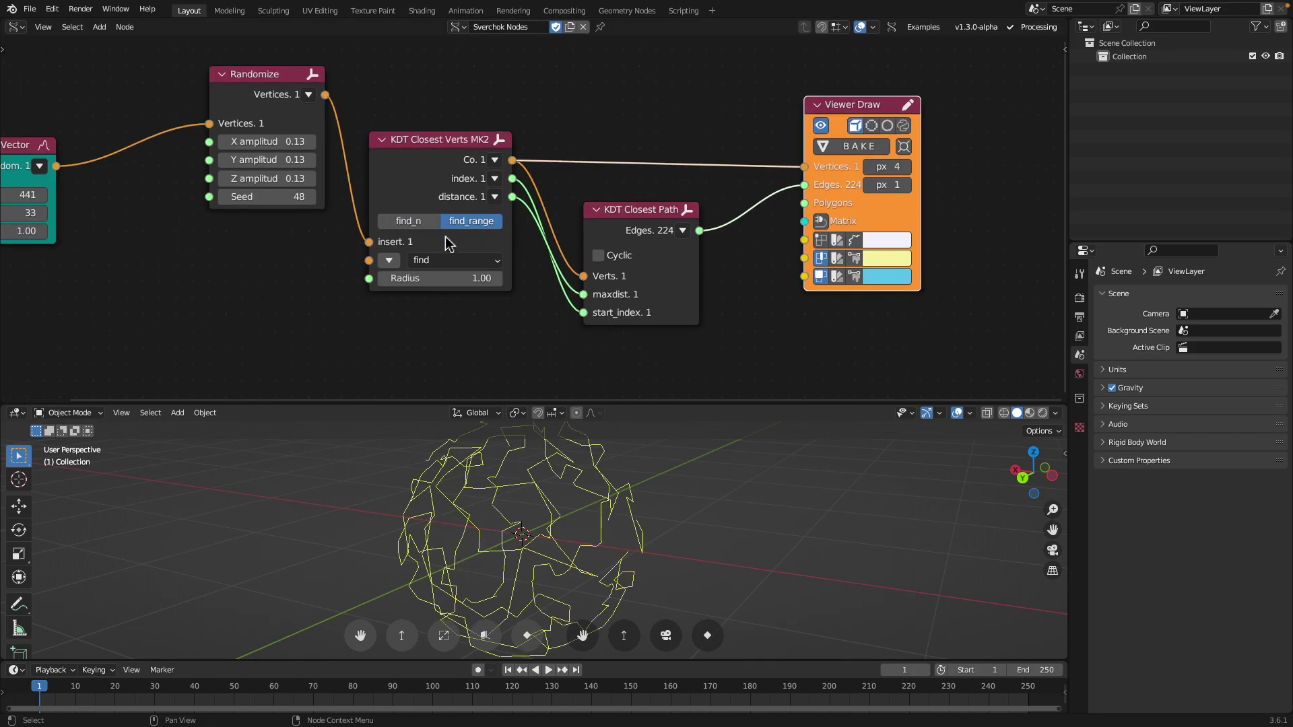
# Set KDT Closest Verts MK2's Radius to 0.92 and its find vector's X to 0.36, inspecting the path in the 3D viewport
pyautogui.moveTo(448, 278)
pyautogui.mouseDown()
pyautogui.moveTo(417, 278)
pyautogui.moveTo(449, 280)
pyautogui.moveTo(448, 266)
pyautogui.moveTo(415, 260)
pyautogui.moveTo(461, 260)
pyautogui.mouseUp()
pyautogui.click(390, 261)
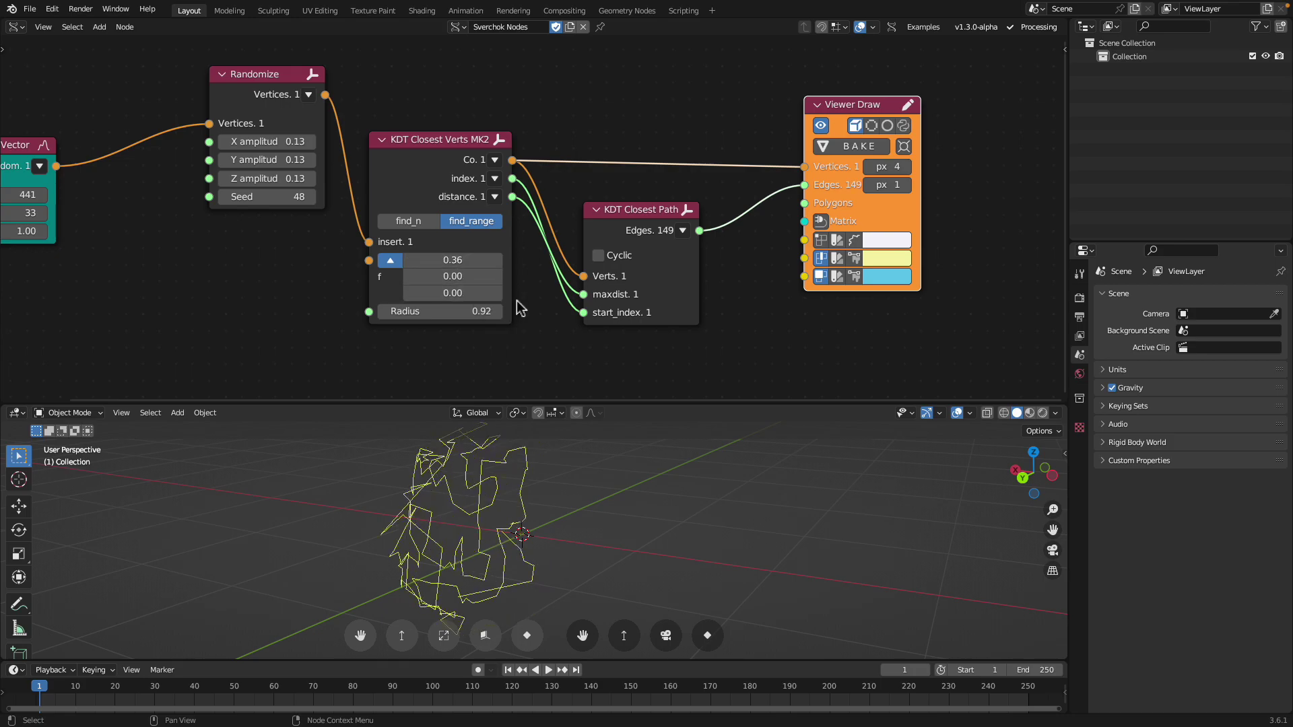
pyautogui.moveTo(576, 464); pyautogui.dragTo(626, 465, button='middle')
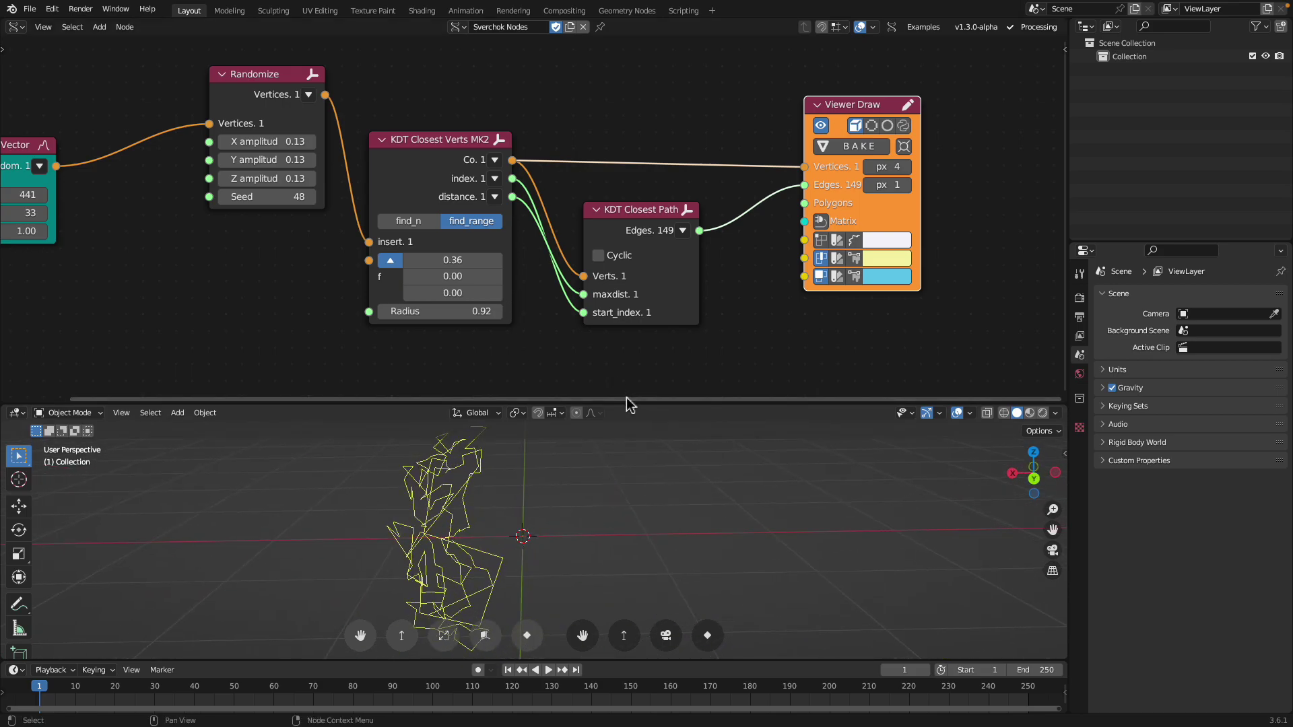
pyautogui.moveTo(629, 403); pyautogui.dragTo(629, 346)
pyautogui.moveTo(554, 476); pyautogui.dragTo(615, 468, button='middle')
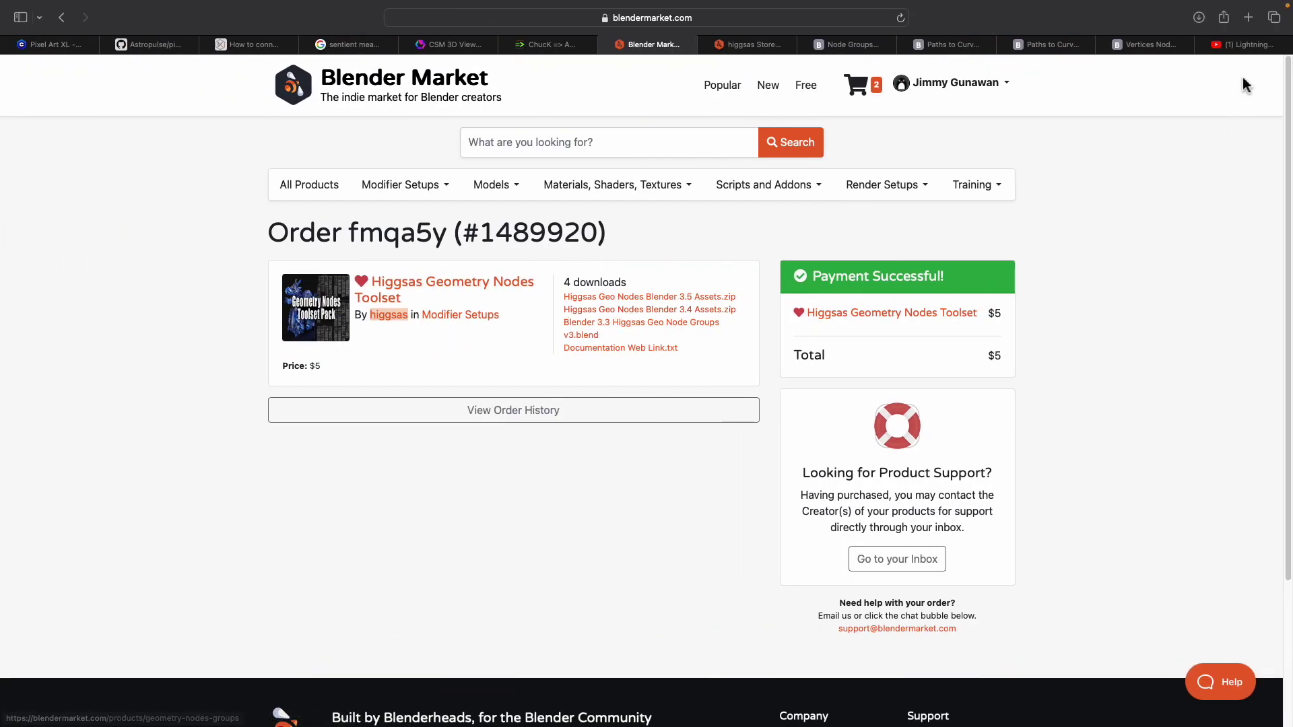
# Switch to the browser's YouTube tutorial on the lightning effect with Shortest Edge Path nodes and skim its 2D, branching and object interaction chapters
pyautogui.click(1238, 44)
pyautogui.scroll(-1, 408, 402)
pyautogui.moveTo(299, 514); pyautogui.dragTo(324, 525)
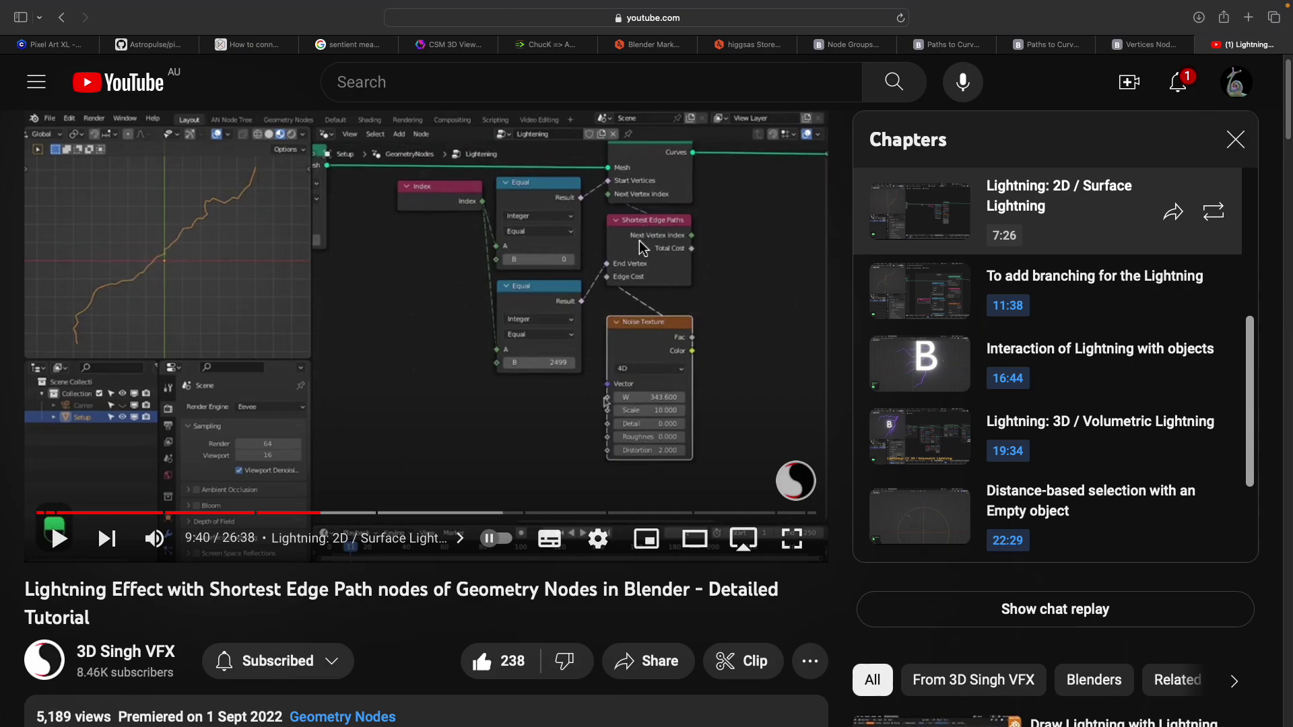
pyautogui.moveTo(342, 519); pyautogui.dragTo(359, 519)
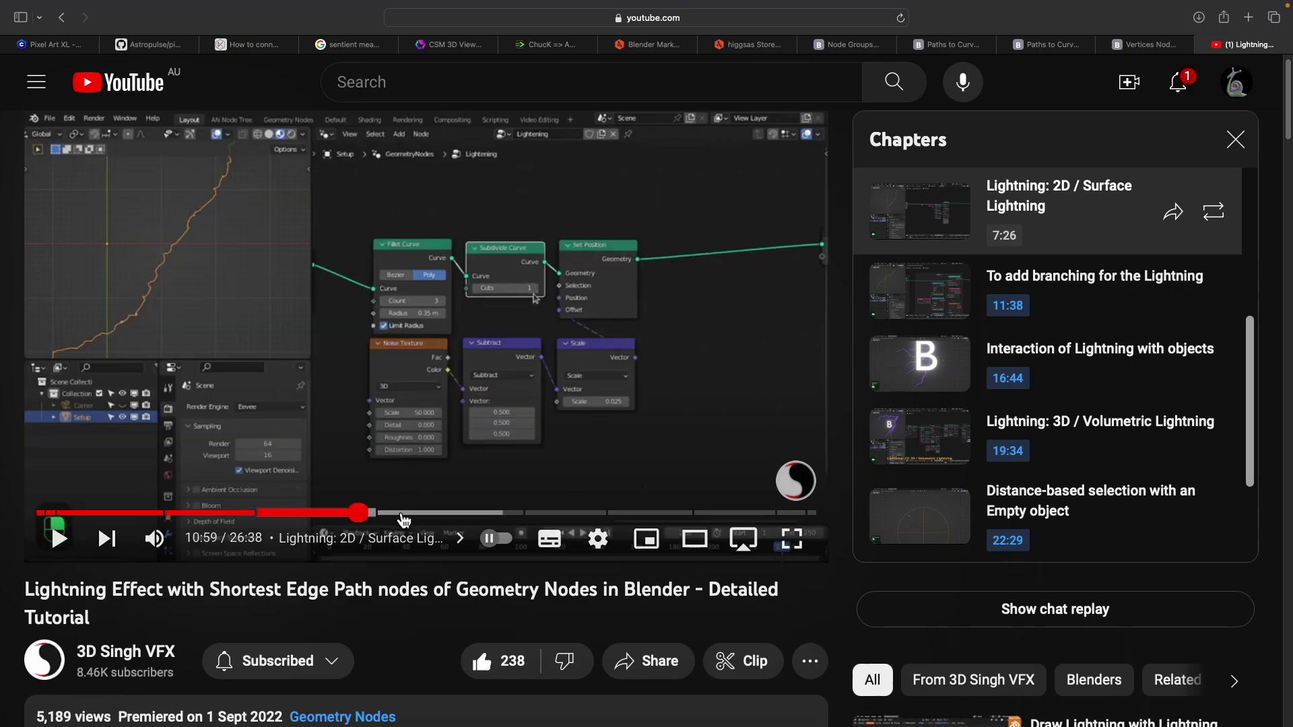
pyautogui.click(397, 520)
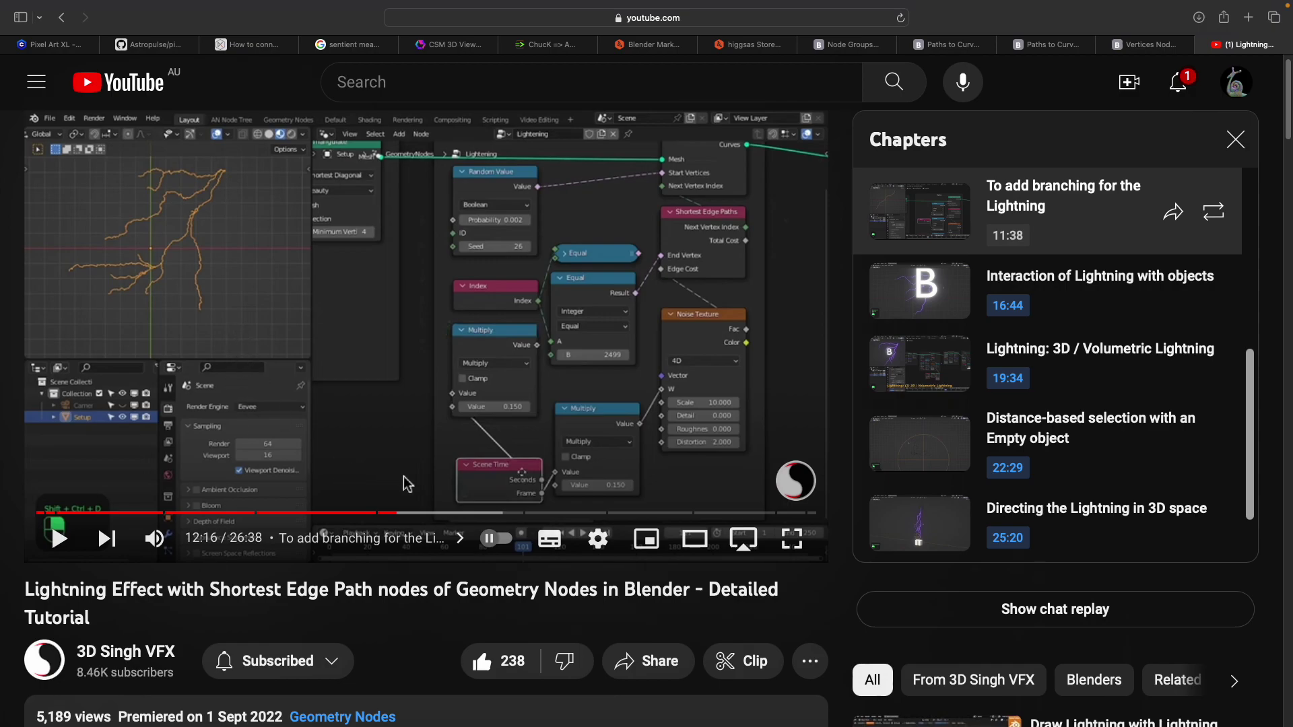
pyautogui.moveTo(48, 593); pyautogui.dragTo(164, 593)
pyautogui.moveTo(417, 515); pyautogui.dragTo(553, 514)
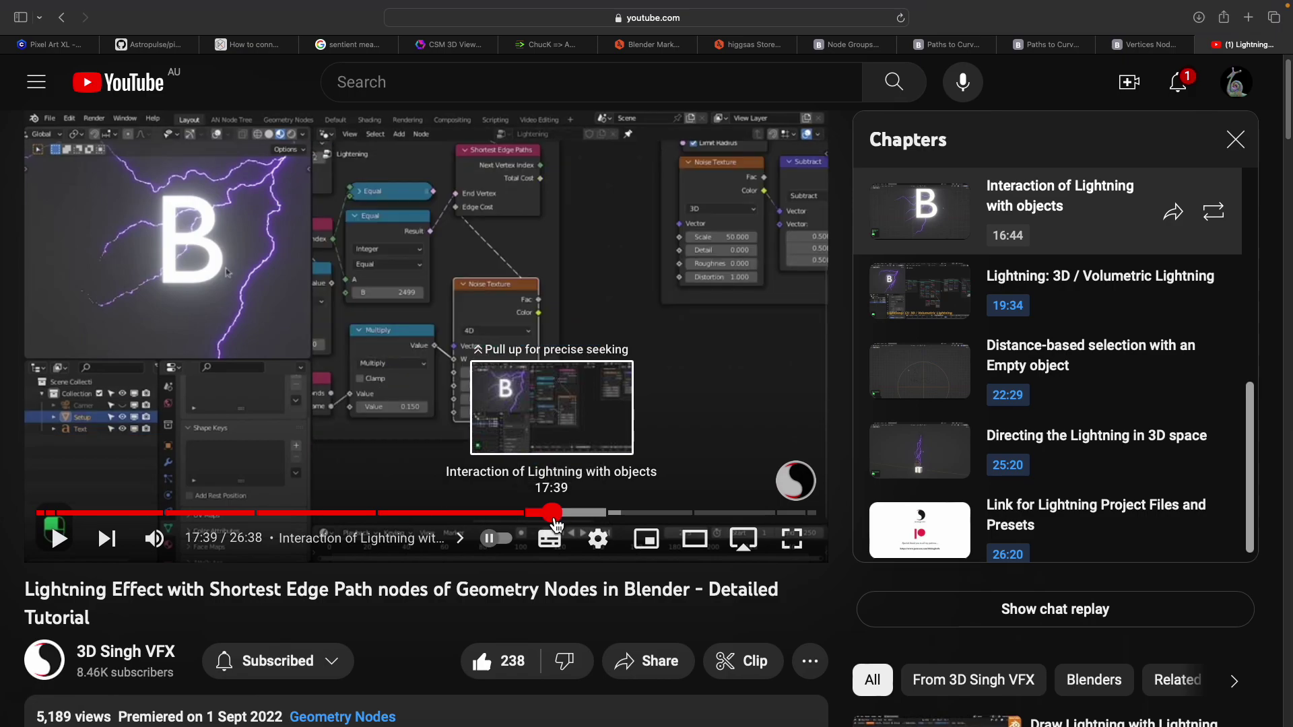
# Read through the lightning tutorial's video description and timestamps
pyautogui.scroll(-3, 462, 557)
pyautogui.scroll(-5, 337, 623)
pyautogui.scroll(-3, 279, 616)
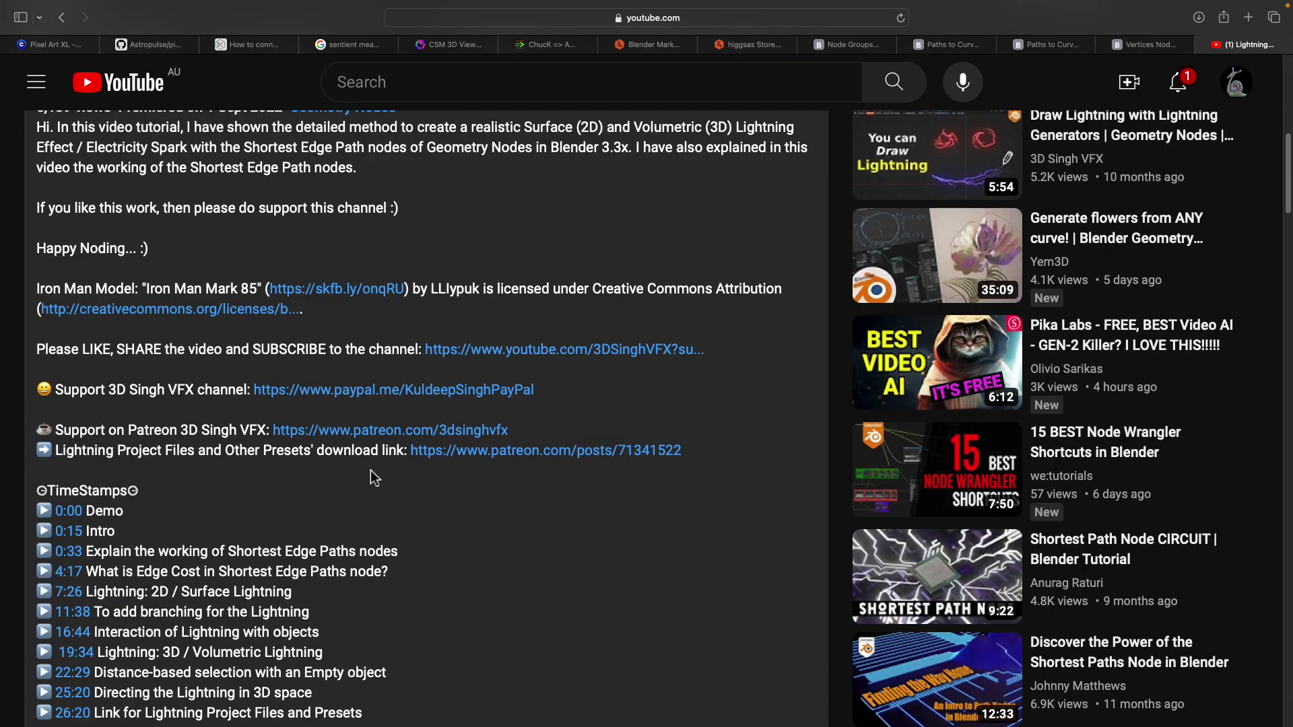
pyautogui.scroll(10, 361, 485)
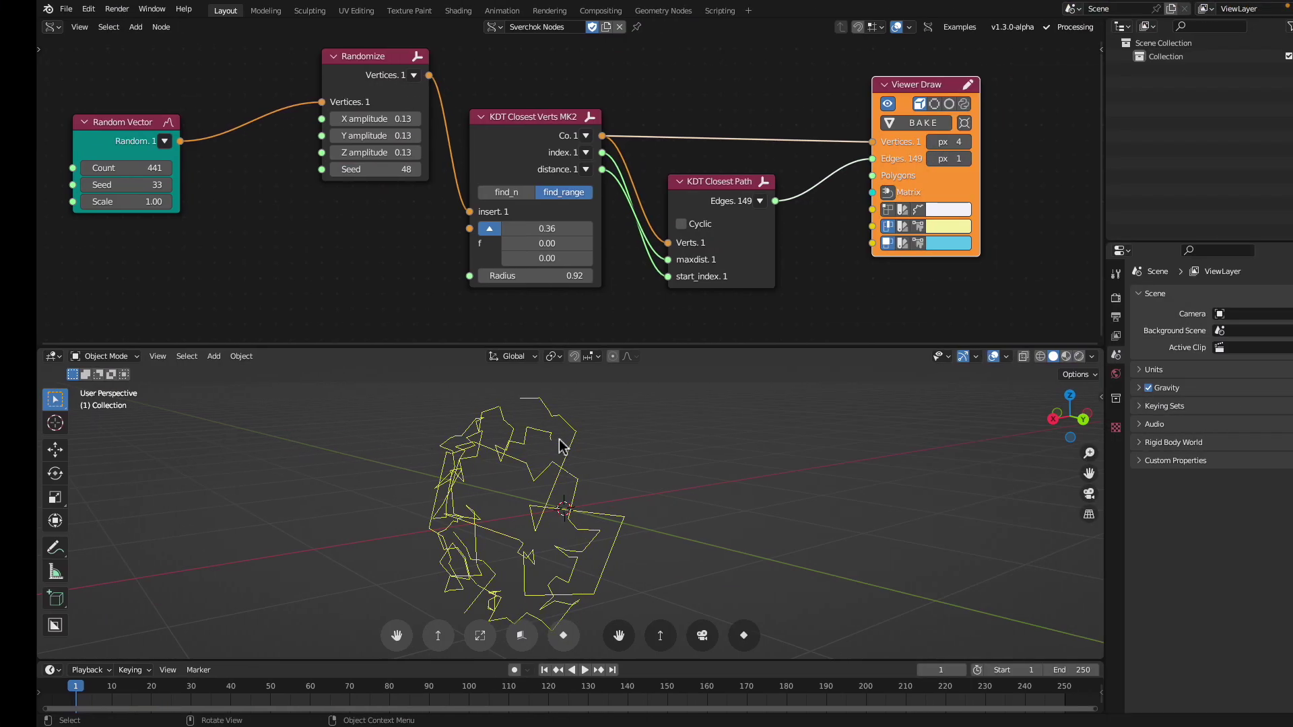
# Return to Blender and line up the Randomize, KDT Closest Verts MK2, KDT Closest Path and Viewer Draw nodes
pyautogui.moveTo(499, 228); pyautogui.dragTo(515, 238)
pyautogui.moveTo(342, 92); pyautogui.dragTo(315, 119)
pyautogui.moveTo(521, 128); pyautogui.dragTo(507, 106)
pyautogui.moveTo(662, 177); pyautogui.dragTo(643, 165)
pyautogui.moveTo(859, 82); pyautogui.dragTo(840, 82)
pyautogui.scroll(-1, 445, 150)
pyautogui.moveTo(445, 150); pyautogui.dragTo(482, 154, button='middle')
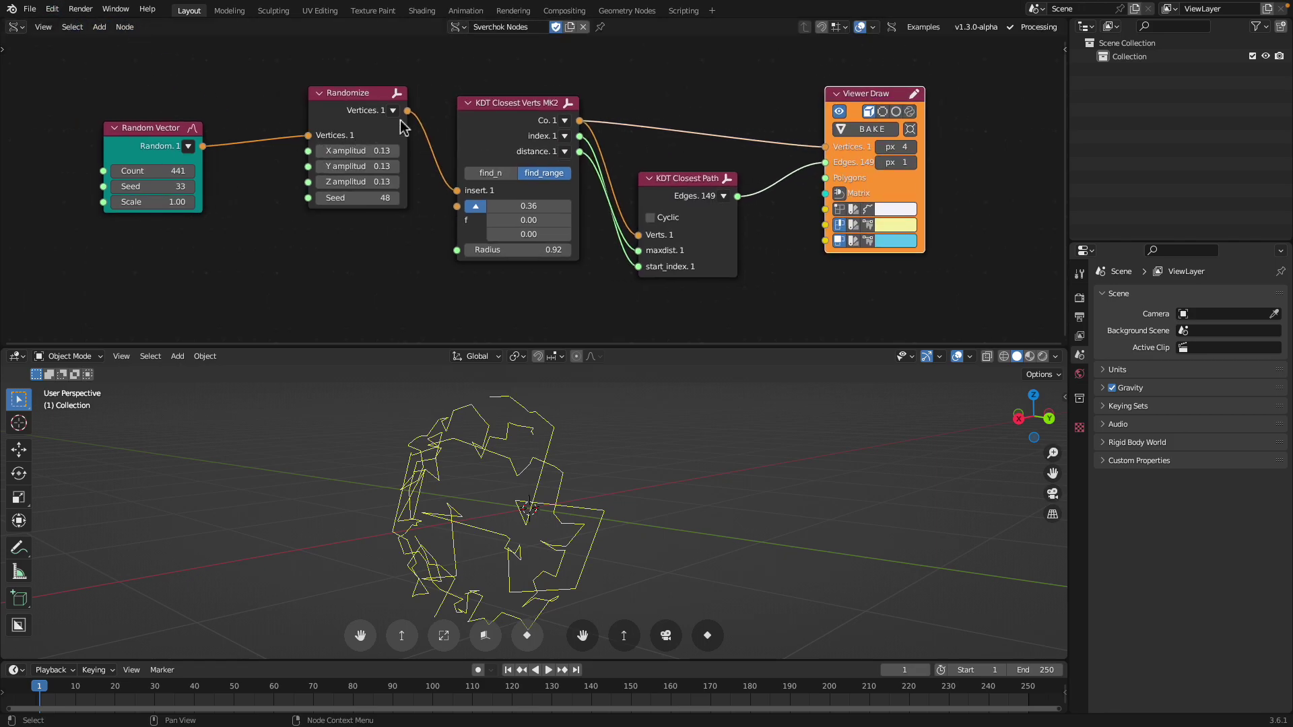
# Tidy the positions of the KDT Closest Verts MK2 and KDT Closest Path nodes, and glance back at the browser's lightning tutorial
pyautogui.moveTo(496, 119); pyautogui.dragTo(488, 121)
pyautogui.moveTo(633, 187); pyautogui.dragTo(633, 199)
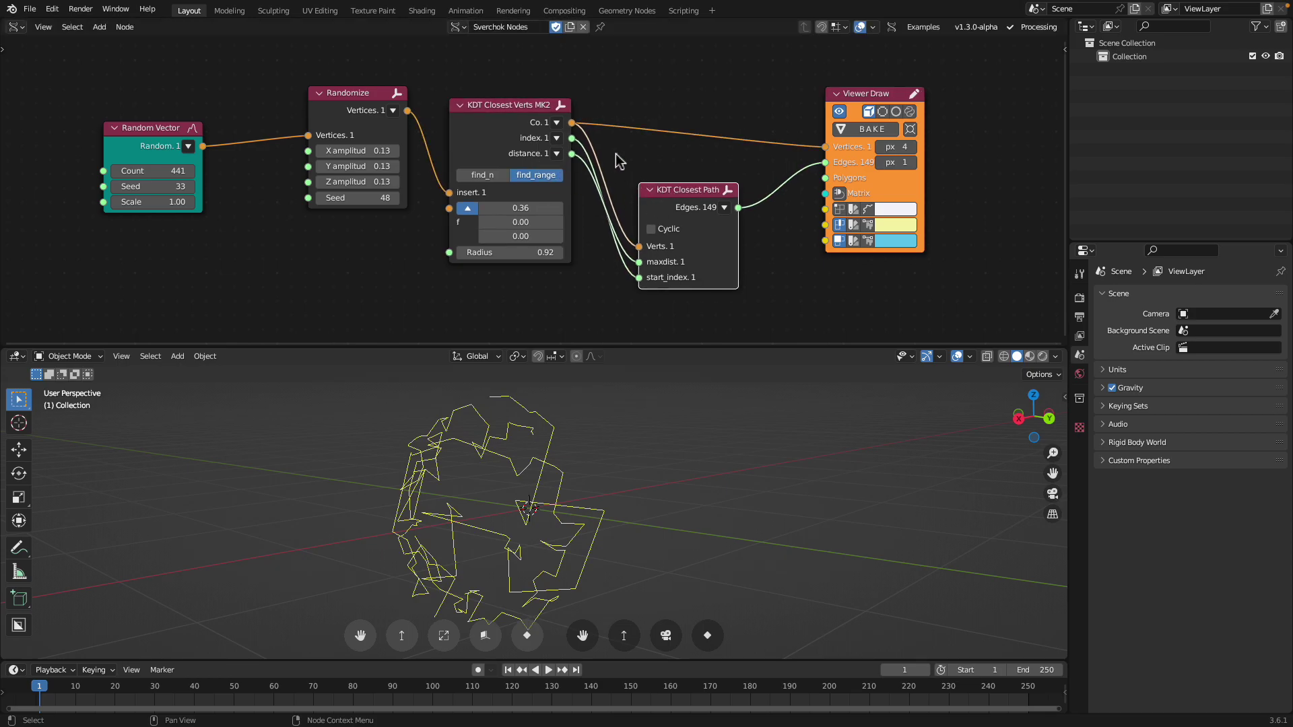
pyautogui.press('Home')
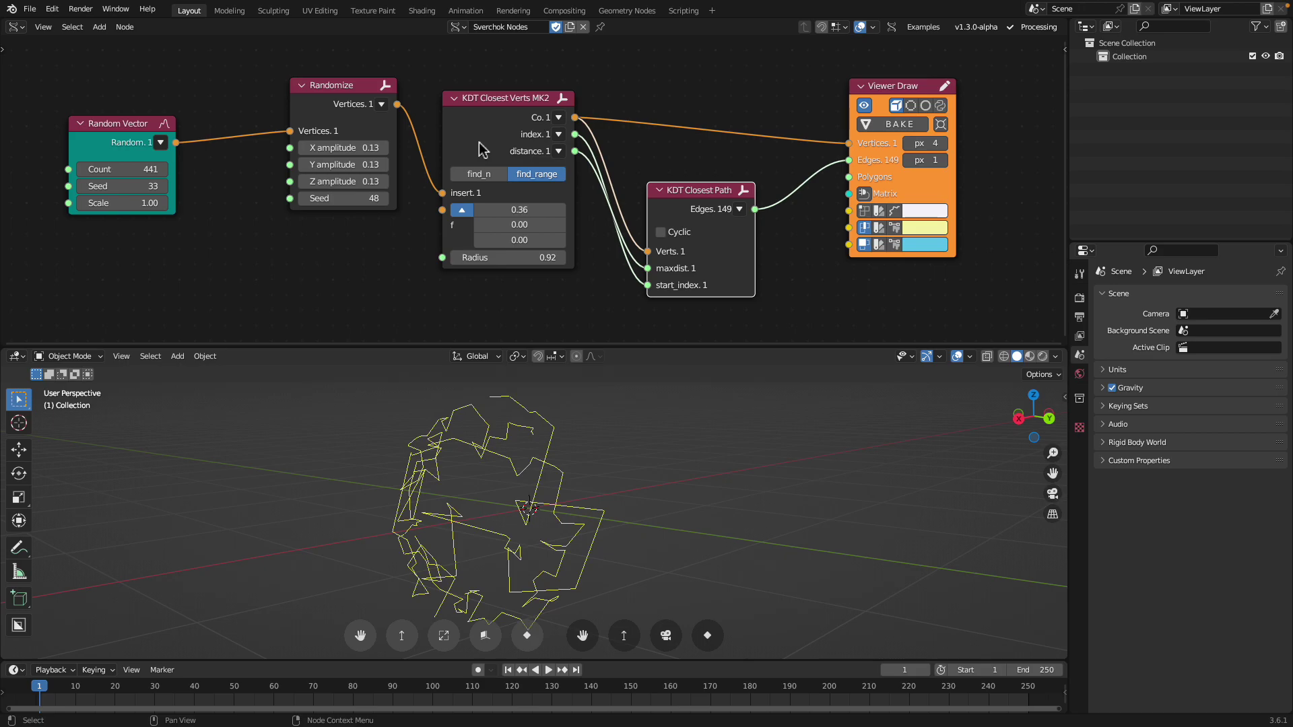
pyautogui.hotkey('ctrl', 'Left')
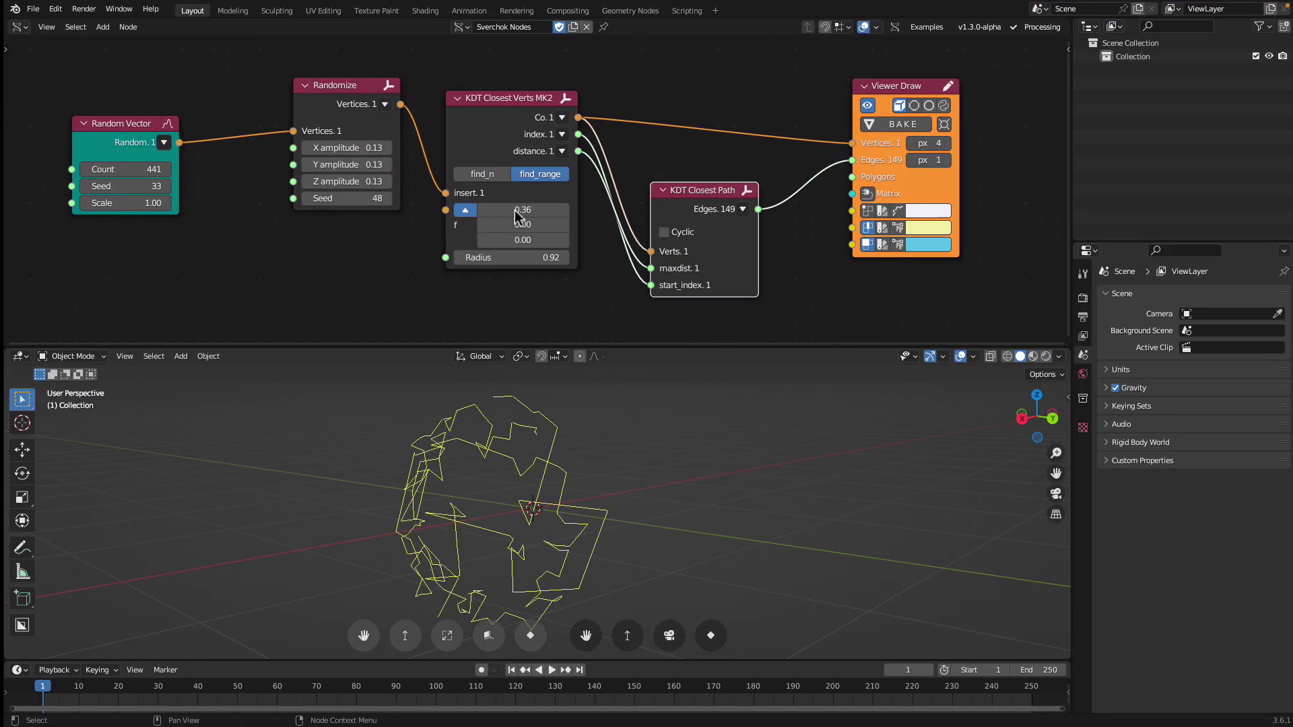
pyautogui.moveTo(546, 441); pyautogui.dragTo(564, 444, button='middle')
# Save the Blender file to the Desktop folder as sv_finding_edge_001.blend
pyautogui.hotkey('ctrl', 's')
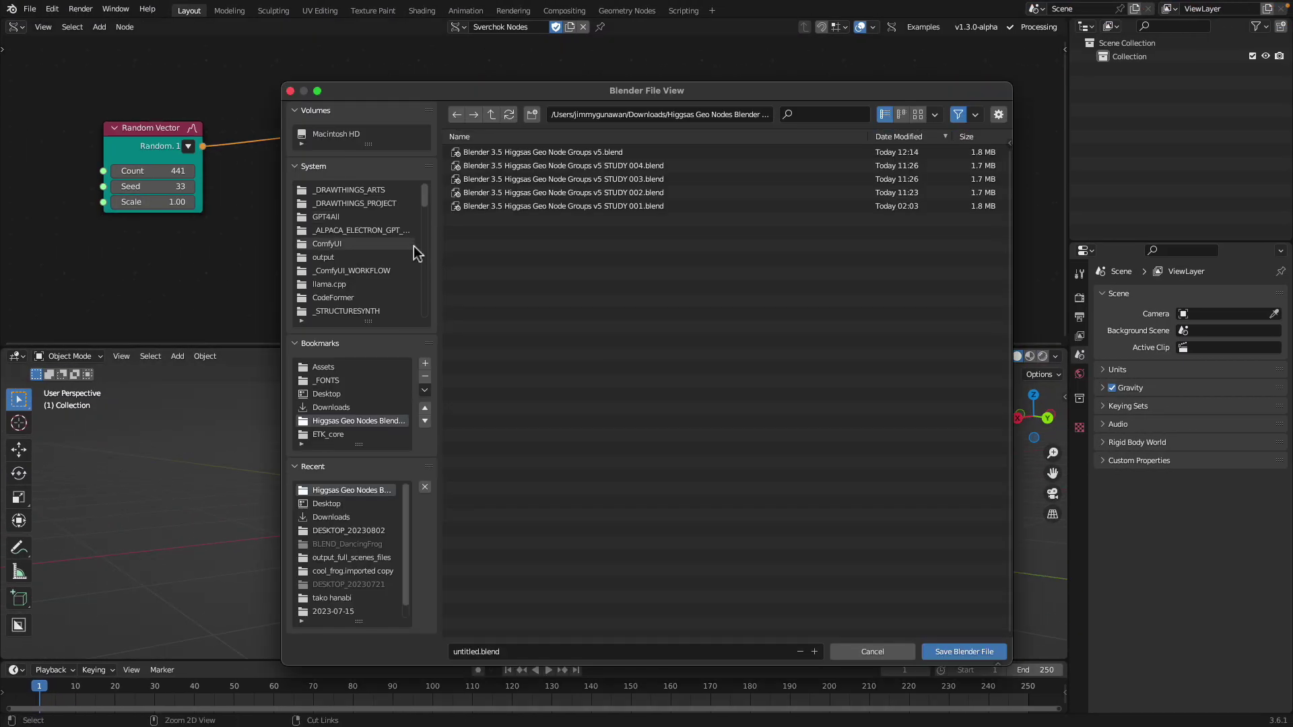
pyautogui.click(349, 398)
pyautogui.click(482, 652)
pyautogui.write('sv_finding_edge_')
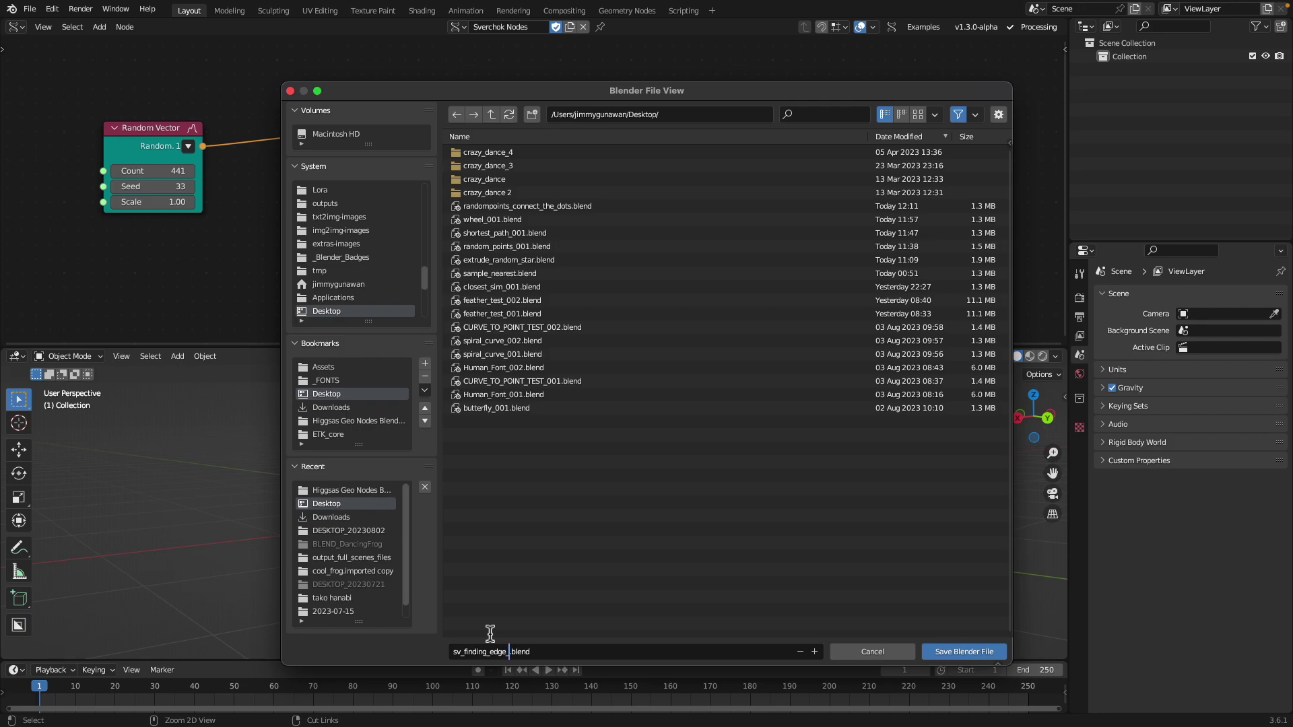
pyautogui.click(964, 651)
# Annotate a round creature body with four legs in the empty space beside the Viewer Draw node
pyautogui.moveTo(686, 318)
pyautogui.mouseDown(button='middle')
pyautogui.moveTo(573, 215)
pyautogui.moveTo(345, 227)
pyautogui.mouseUp(button='middle')
pyautogui.scroll(1, 522, 198)
pyautogui.moveTo(522, 198); pyautogui.dragTo(361, 192, button='middle')
pyautogui.click(595, 128)
pyautogui.press('d')
pyautogui.moveTo(594, 112)
pyautogui.mouseDown()
pyautogui.moveTo(602, 193)
pyautogui.moveTo(663, 139)
pyautogui.moveTo(592, 110)
pyautogui.mouseUp()
pyautogui.click(621, 181)
pyautogui.moveTo(579, 170); pyautogui.dragTo(555, 256)
pyautogui.moveTo(621, 179); pyautogui.dragTo(639, 269)
pyautogui.moveTo(659, 167); pyautogui.dragTo(707, 231)
pyautogui.moveTo(669, 142); pyautogui.dragTo(754, 201)
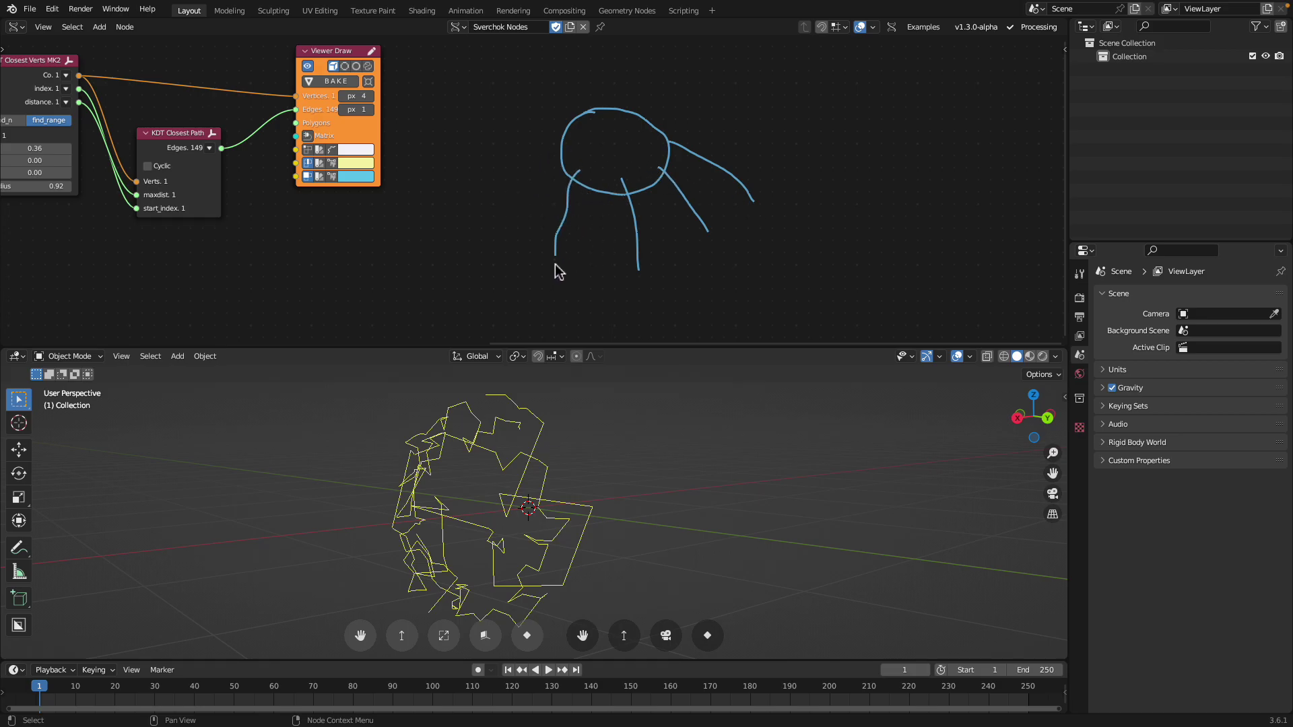
# Annotate foot contact marks, an uneven ground line under the legs, and an arrow pointing away from the creature
pyautogui.moveTo(719, 256); pyautogui.dragTo(721, 254)
pyautogui.moveTo(759, 225); pyautogui.dragTo(764, 224)
pyautogui.moveTo(670, 176); pyautogui.dragTo(634, 207, button='middle')
pyautogui.moveTo(640, 146)
pyautogui.mouseDown()
pyautogui.moveTo(824, 141)
pyautogui.moveTo(806, 154)
pyautogui.mouseUp()
pyautogui.moveTo(446, 281)
pyautogui.mouseDown()
pyautogui.moveTo(472, 292)
pyautogui.moveTo(698, 272)
pyautogui.moveTo(903, 205)
pyautogui.moveTo(968, 228)
pyautogui.mouseUp()
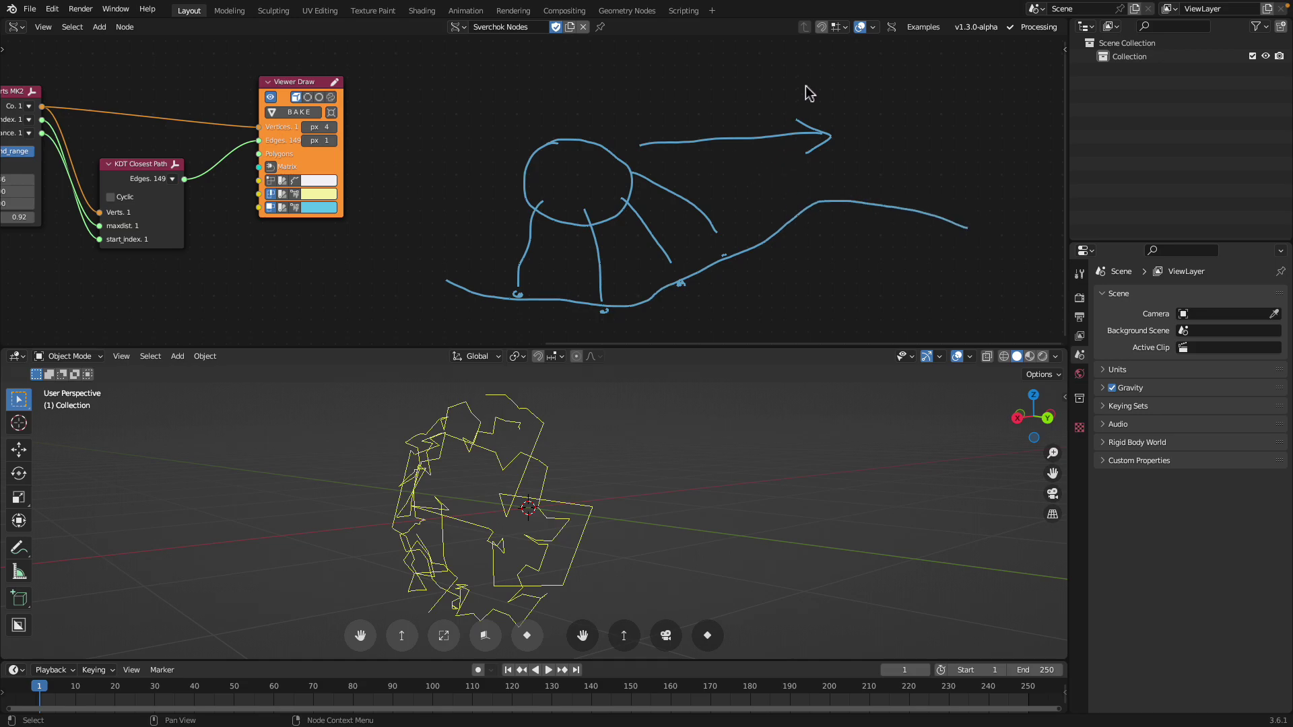
# Sketch a second creature body with four legs standing on the ground line at the arrow's end
pyautogui.moveTo(910, 79)
pyautogui.mouseDown()
pyautogui.moveTo(866, 144)
pyautogui.moveTo(936, 83)
pyautogui.moveTo(918, 80)
pyautogui.mouseUp()
pyautogui.moveTo(886, 131)
pyautogui.mouseDown()
pyautogui.moveTo(825, 218)
pyautogui.moveTo(878, 214)
pyautogui.mouseUp()
pyautogui.moveTo(918, 155)
pyautogui.mouseDown()
pyautogui.moveTo(929, 226)
pyautogui.moveTo(970, 198)
pyautogui.moveTo(976, 232)
pyautogui.mouseUp()
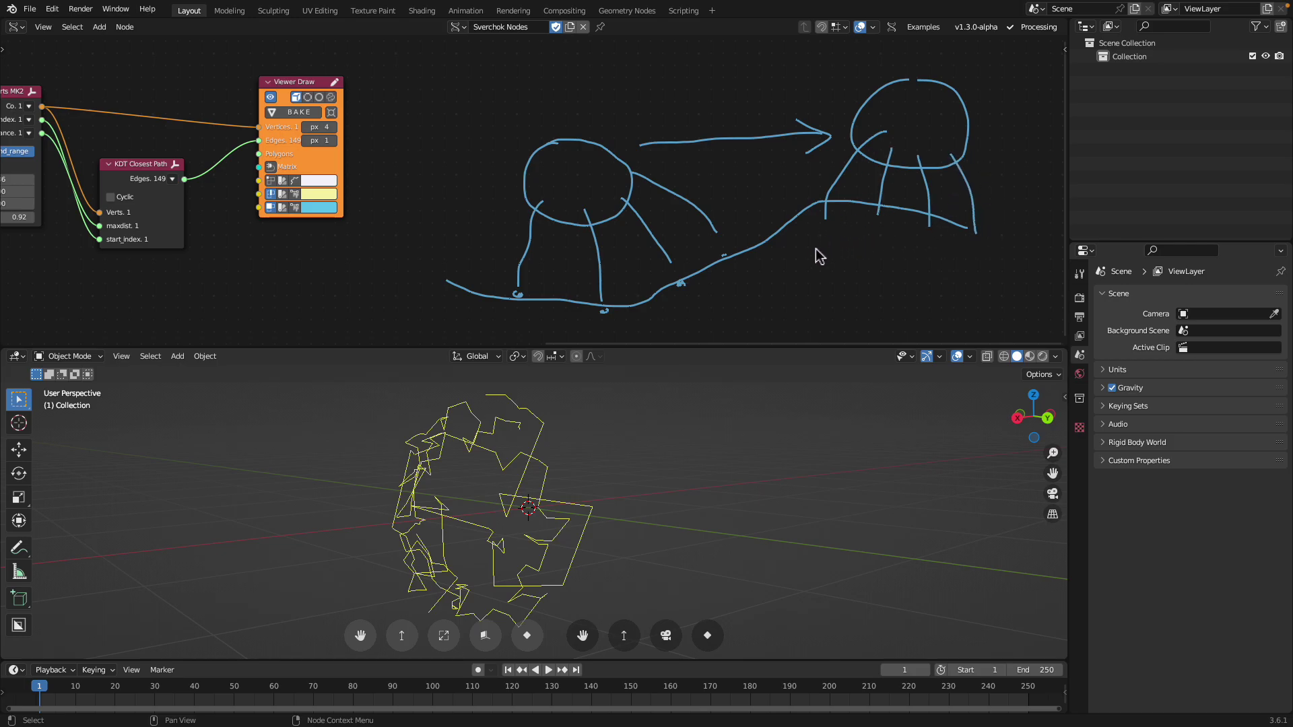
# Draw a small inner circle inside each of the two creature bodies and save the file
pyautogui.scroll(-1, 763, 209)
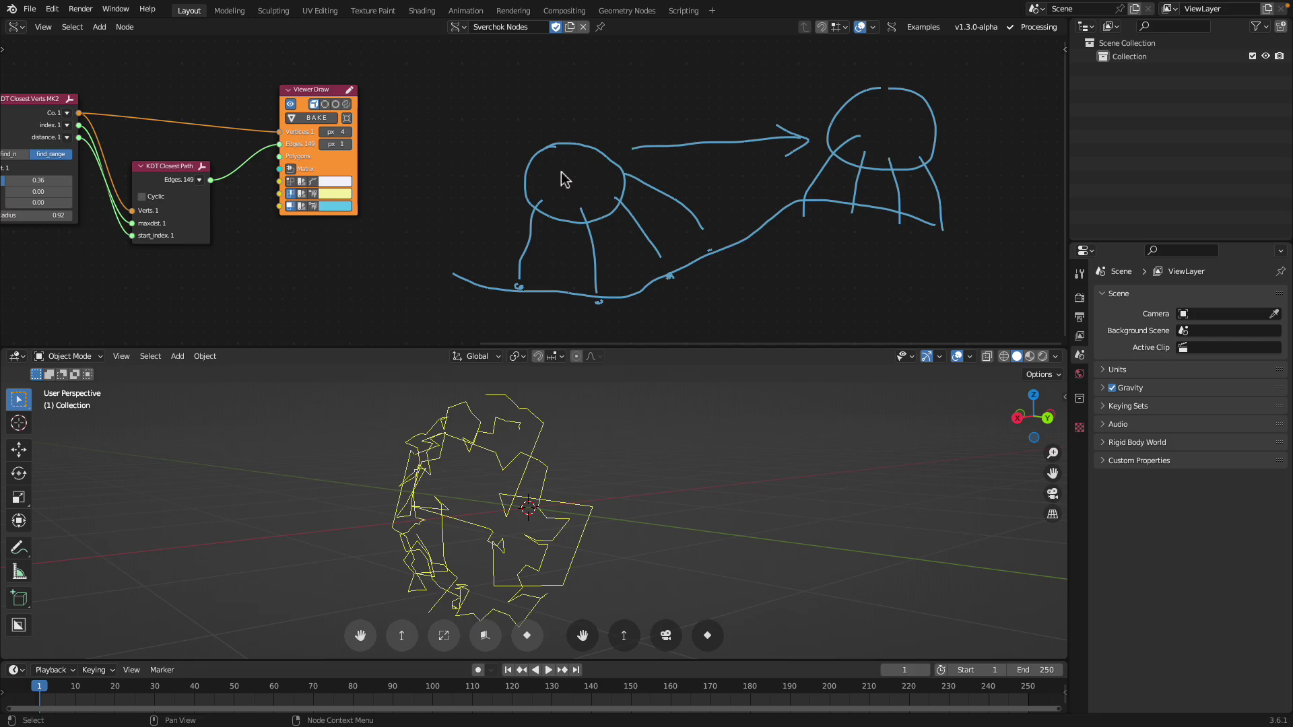
pyautogui.moveTo(548, 181)
pyautogui.mouseDown()
pyautogui.moveTo(577, 168)
pyautogui.moveTo(555, 170)
pyautogui.mouseUp()
pyautogui.moveTo(896, 124); pyautogui.dragTo(900, 125)
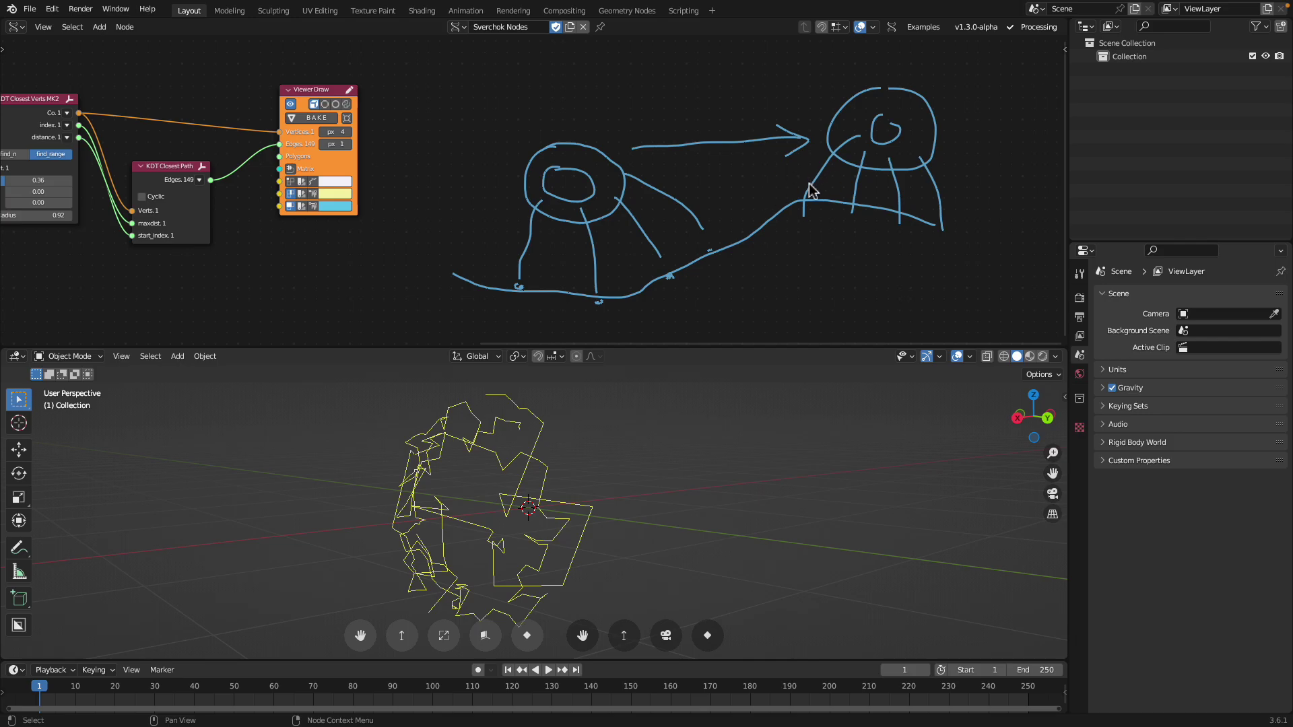
pyautogui.moveTo(755, 175); pyautogui.dragTo(712, 191, button='middle')
pyautogui.hotkey('ctrl', 's')
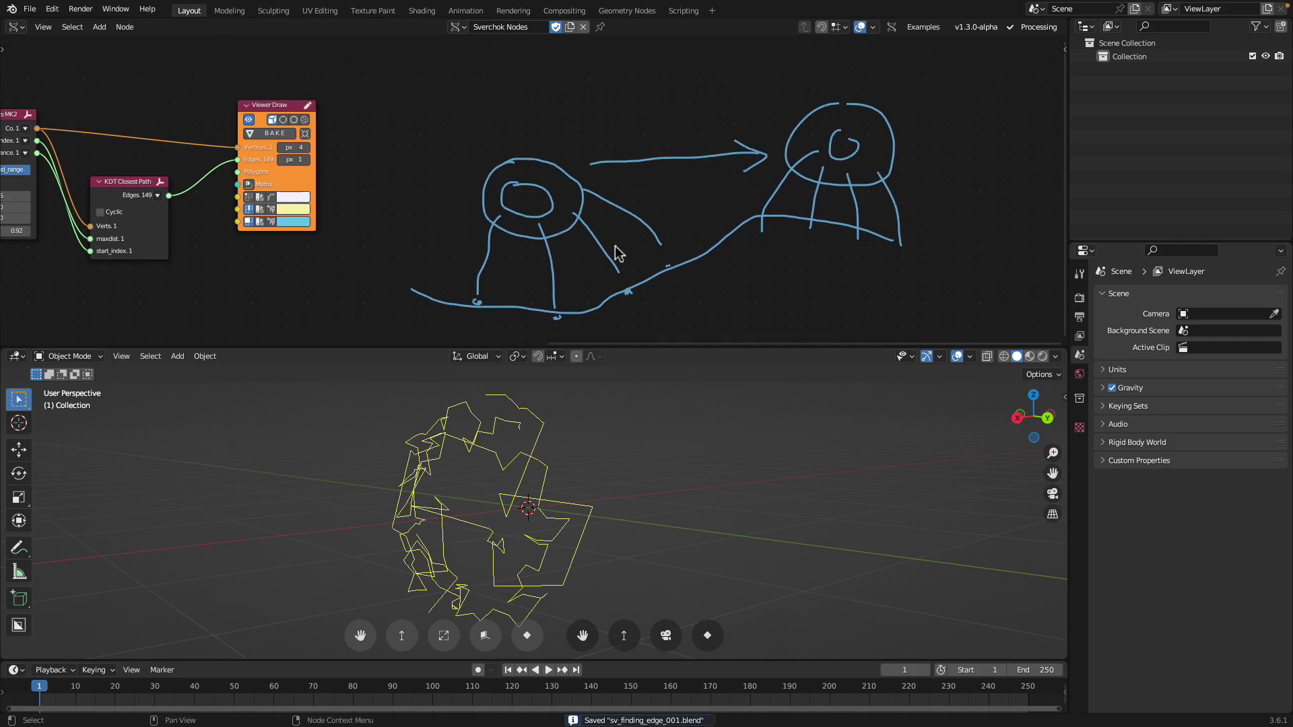
# Sketch a top view of a rounded body with three legs on each side, beside the creature drawings
pyautogui.moveTo(820, 160); pyautogui.dragTo(732, 172, button='middle')
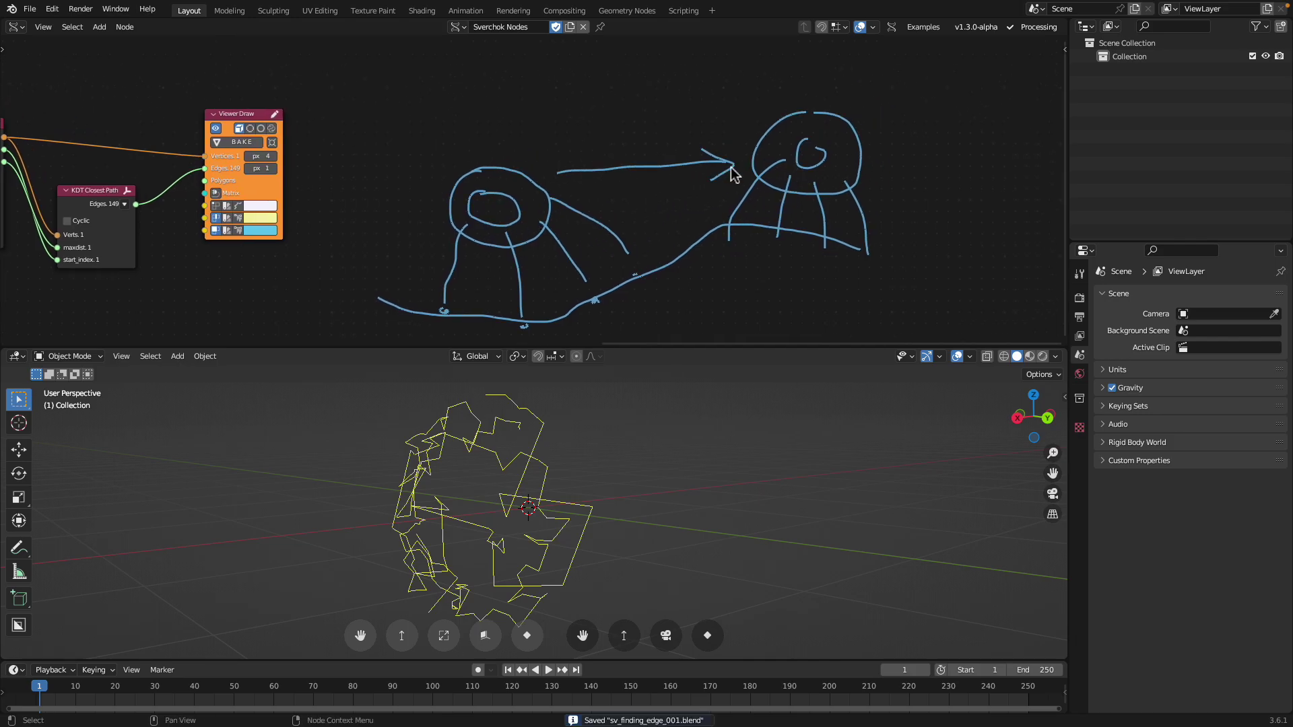
pyautogui.keyDown('shift'); pyautogui.moveTo(788, 203); pyautogui.dragTo(646, 221, button='middle'); pyautogui.keyUp('shift')
pyautogui.keyDown('shift'); pyautogui.moveTo(798, 158); pyautogui.dragTo(618, 147, button='middle'); pyautogui.keyUp('shift')
pyautogui.moveTo(742, 123)
pyautogui.mouseDown()
pyautogui.moveTo(781, 217)
pyautogui.moveTo(753, 126)
pyautogui.moveTo(687, 116)
pyautogui.mouseUp()
pyautogui.moveTo(795, 151); pyautogui.dragTo(846, 127)
pyautogui.moveTo(738, 161); pyautogui.dragTo(680, 195)
pyautogui.moveTo(787, 180); pyautogui.dragTo(838, 199)
pyautogui.moveTo(732, 206); pyautogui.dragTo(693, 247)
pyautogui.moveTo(773, 212); pyautogui.dragTo(816, 257)
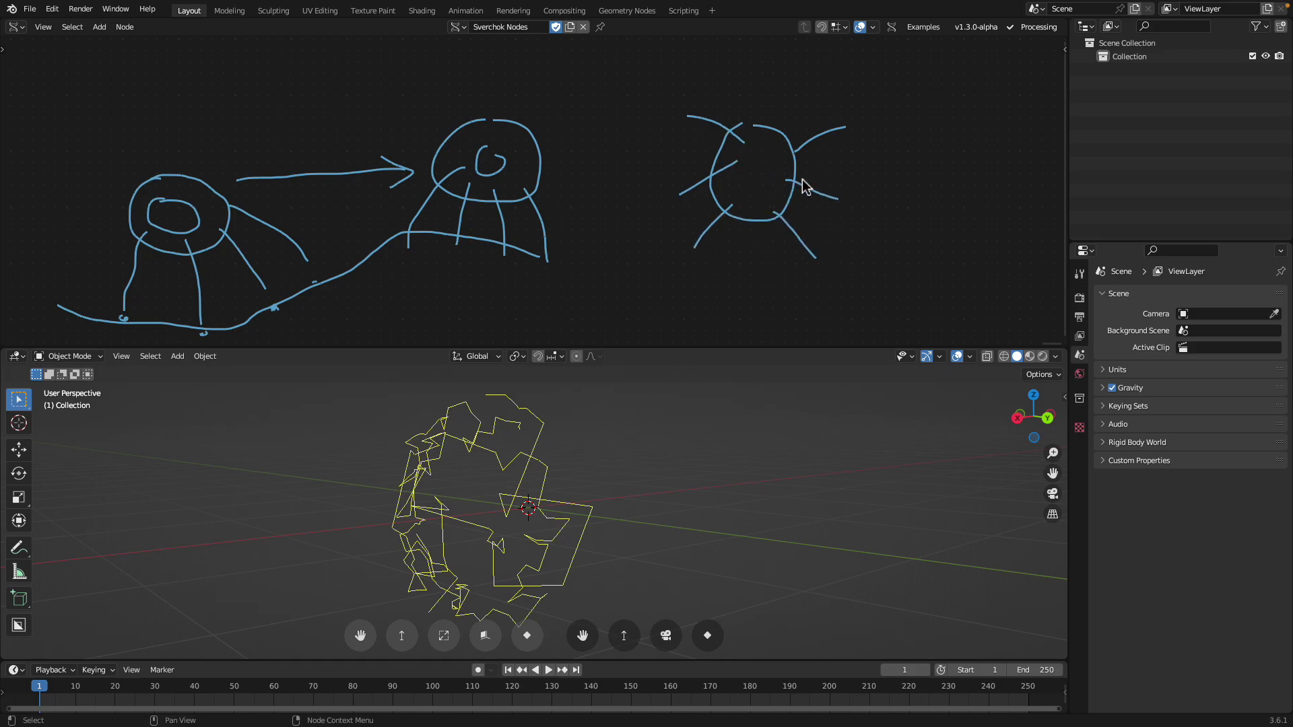
# Draw a narrow vertical strip down the middle of the six-legged body
pyautogui.moveTo(801, 188); pyautogui.dragTo(724, 199, button='middle')
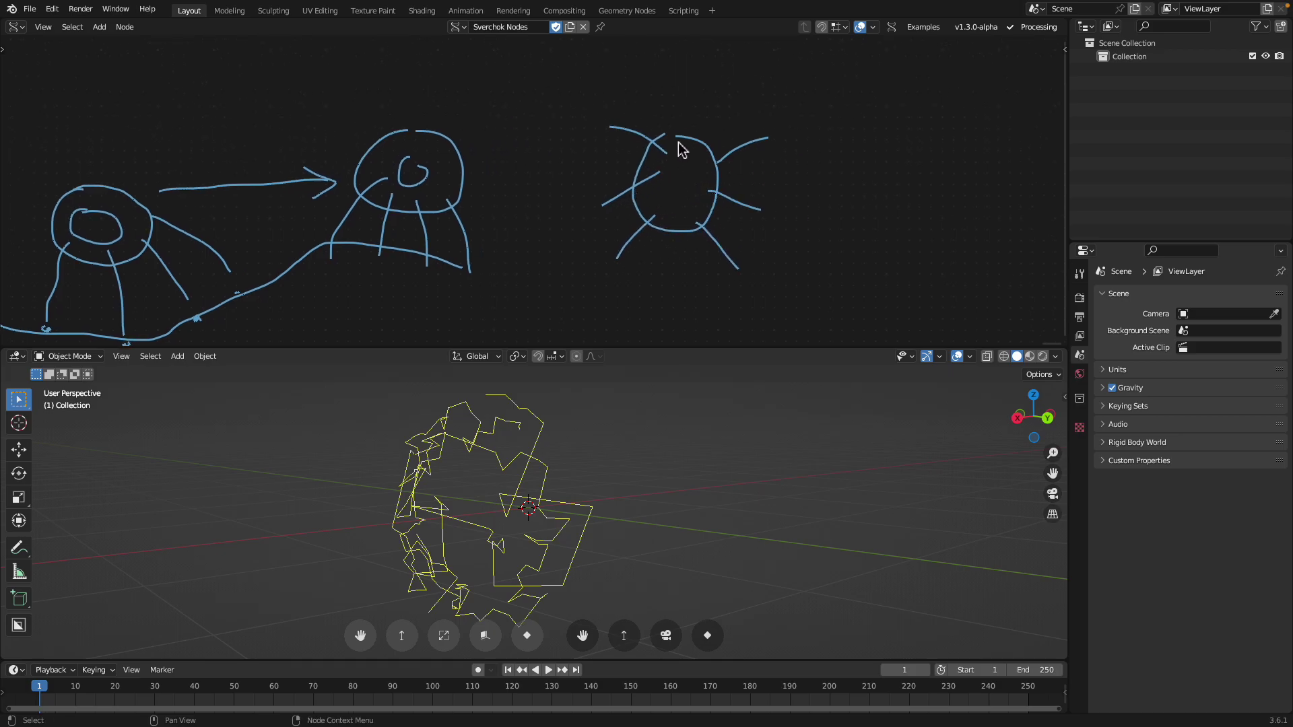
pyautogui.moveTo(674, 232)
pyautogui.mouseDown()
pyautogui.moveTo(679, 125)
pyautogui.moveTo(684, 230)
pyautogui.mouseUp()
pyautogui.moveTo(719, 203); pyautogui.dragTo(638, 222, button='middle')
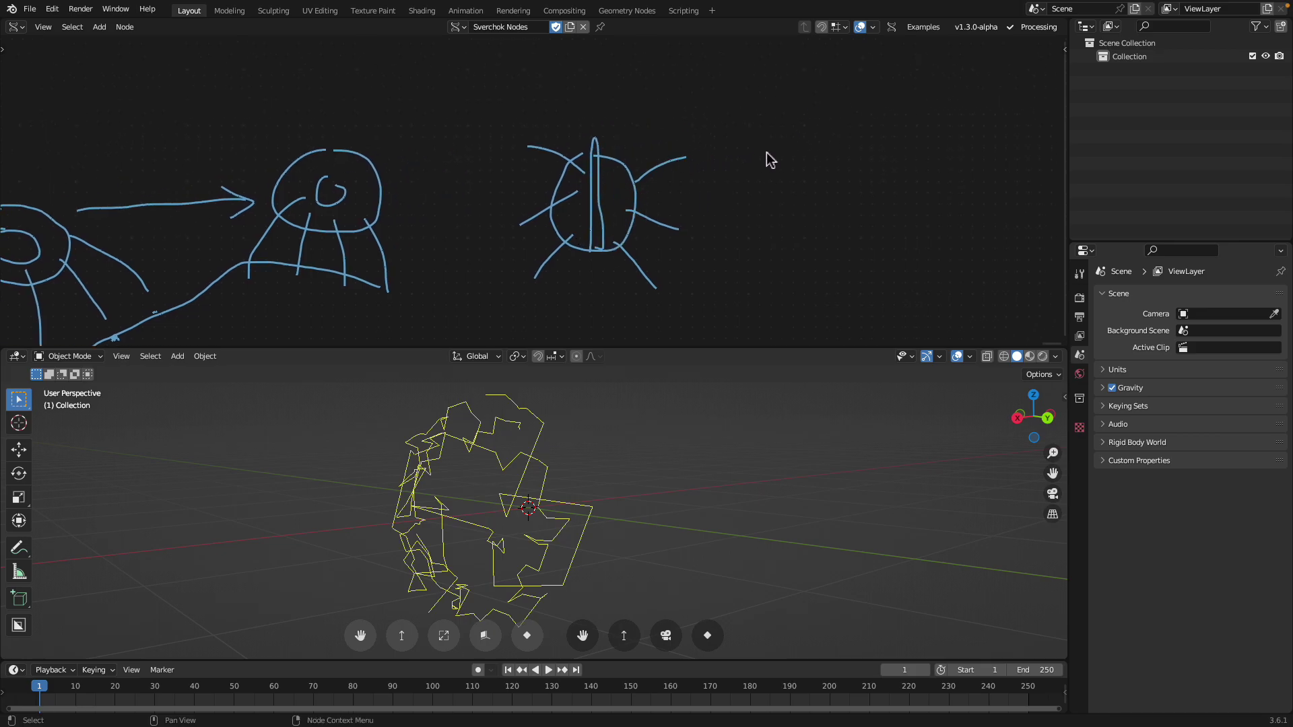
# Sketch a round body with two footed legs in the empty space beside the six-legged creature
pyautogui.moveTo(721, 223); pyautogui.dragTo(607, 222, button='middle')
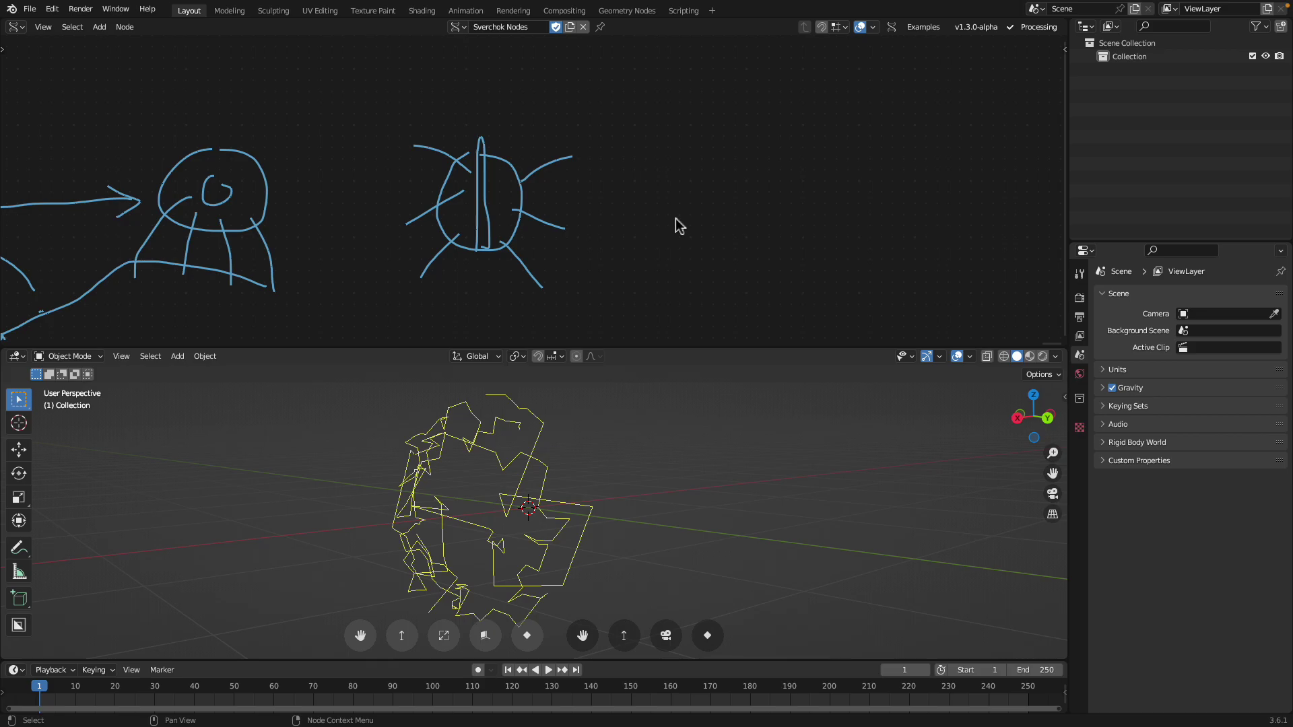
pyautogui.moveTo(718, 173); pyautogui.dragTo(619, 183, button='middle')
pyautogui.moveTo(705, 104)
pyautogui.mouseDown()
pyautogui.moveTo(764, 136)
pyautogui.moveTo(701, 104)
pyautogui.moveTo(699, 227)
pyautogui.moveTo(702, 159)
pyautogui.moveTo(774, 217)
pyautogui.moveTo(754, 152)
pyautogui.mouseUp()
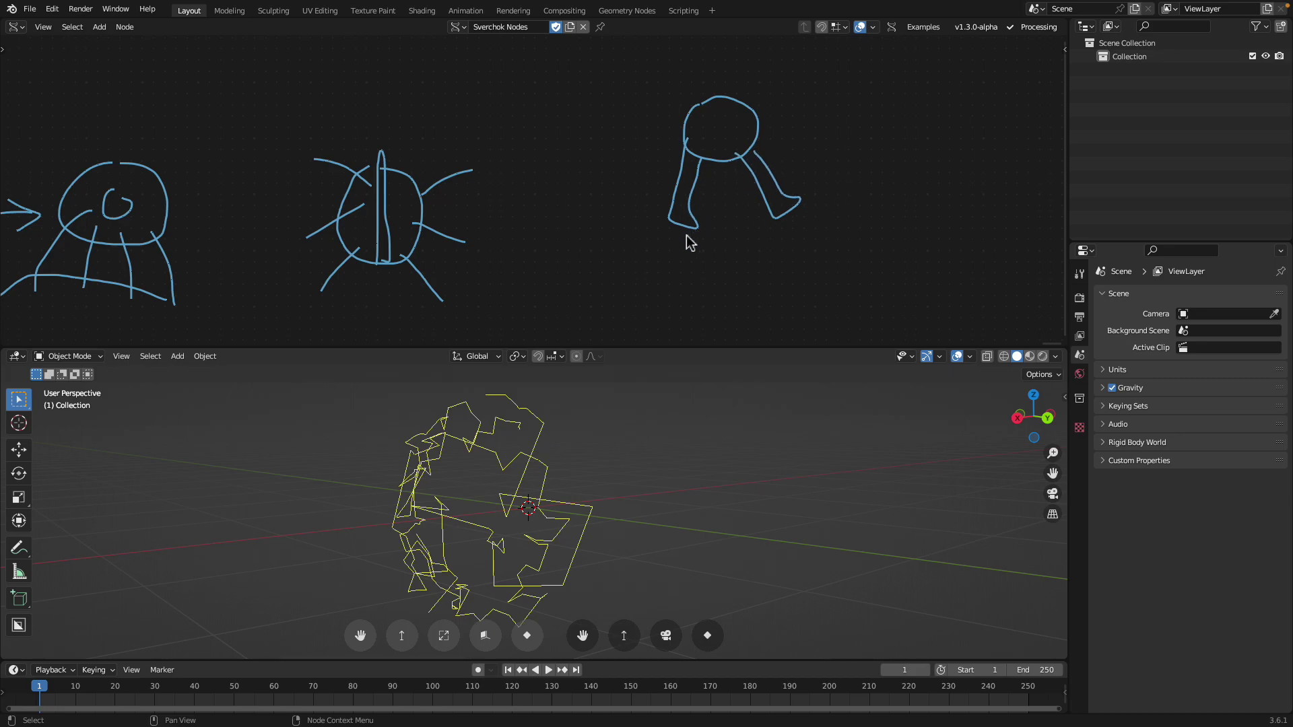
# Draw an arrow leading away from the two-legged creature and a second round body at its end
pyautogui.moveTo(800, 145); pyautogui.dragTo(653, 163, button='middle')
pyautogui.moveTo(658, 142)
pyautogui.mouseDown()
pyautogui.moveTo(757, 142)
pyautogui.moveTo(752, 156)
pyautogui.mouseUp()
pyautogui.moveTo(806, 159); pyautogui.dragTo(696, 165, button='middle')
pyautogui.moveTo(781, 116)
pyautogui.mouseDown()
pyautogui.moveTo(802, 173)
pyautogui.moveTo(776, 114)
pyautogui.mouseUp()
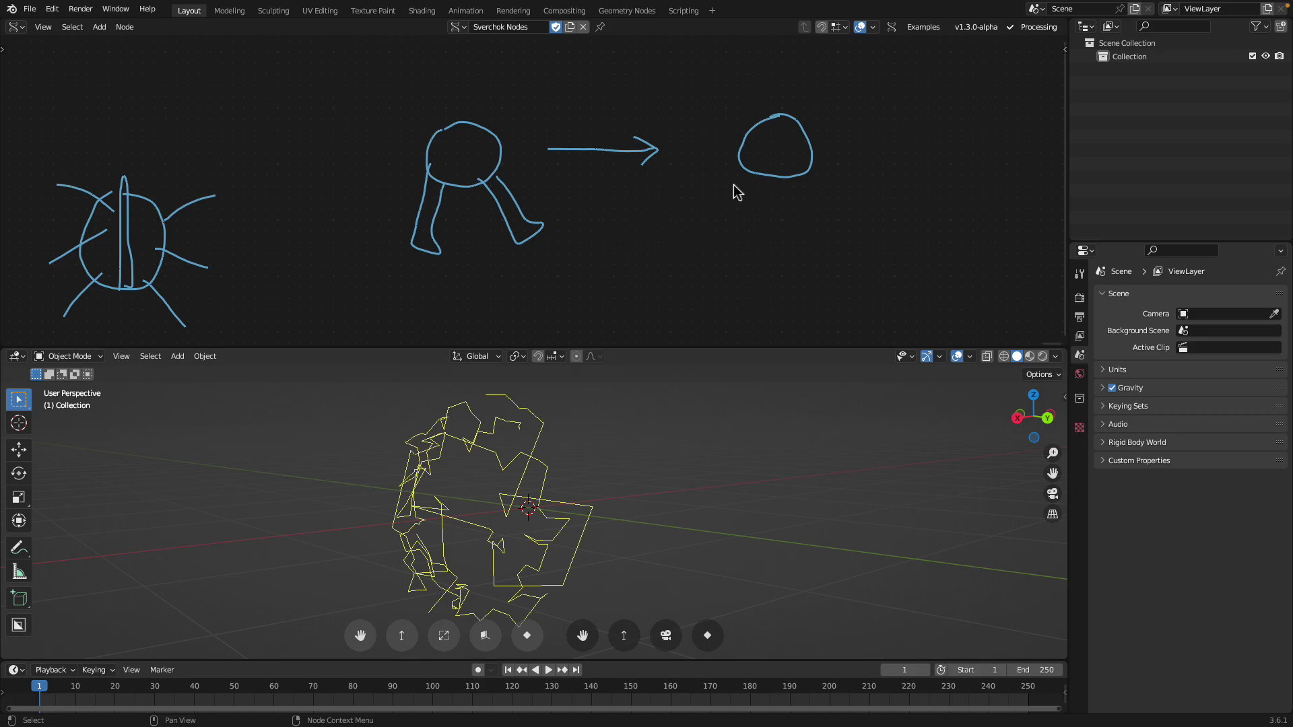
# Enlarge the 3D viewport slightly by moving its border with the node editor, and inspect the yellow path from another angle
pyautogui.moveTo(221, 238)
pyautogui.mouseDown(button='middle')
pyautogui.moveTo(447, 216)
pyautogui.moveTo(378, 199)
pyautogui.moveTo(497, 178)
pyautogui.mouseUp(button='middle')
pyautogui.scroll(3, 444, 215)
pyautogui.scroll(-2, 445, 196)
pyautogui.moveTo(364, 204); pyautogui.dragTo(614, 152, button='middle')
pyautogui.moveTo(666, 350); pyautogui.dragTo(666, 330)
pyautogui.moveTo(647, 384); pyautogui.dragTo(568, 399, button='middle')
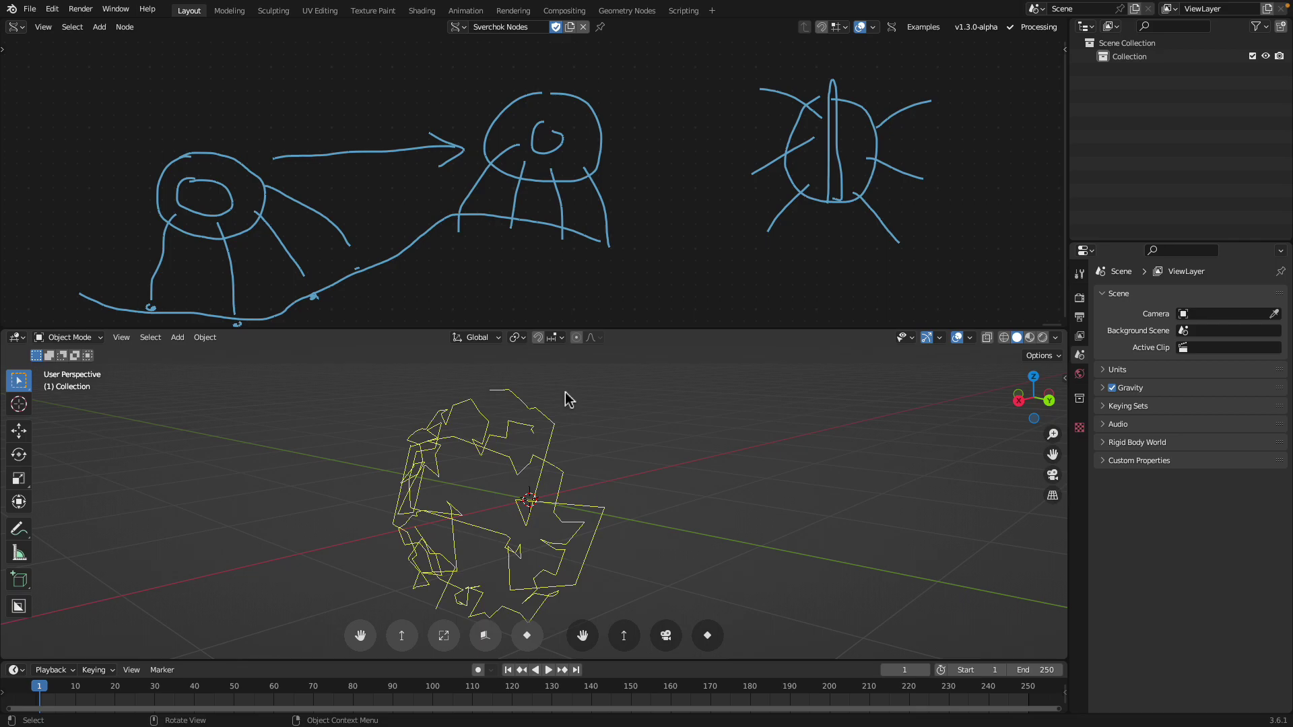
pyautogui.moveTo(586, 395); pyautogui.dragTo(604, 394, button='middle')
pyautogui.scroll(-1, 605, 390)
pyautogui.scroll(-1, 579, 249)
# Save the file with its annotations and return to the Sverchok node chain
pyautogui.moveTo(579, 233); pyautogui.dragTo(697, 228, button='middle')
pyautogui.hotkey('ctrl', 's')
pyautogui.scroll(-1, 696, 226)
pyautogui.moveTo(477, 208); pyautogui.dragTo(645, 212, button='middle')
pyautogui.scroll(3, 640, 210)
pyautogui.moveTo(417, 165); pyautogui.dragTo(783, 165, button='middle')
pyautogui.scroll(1, 784, 163)
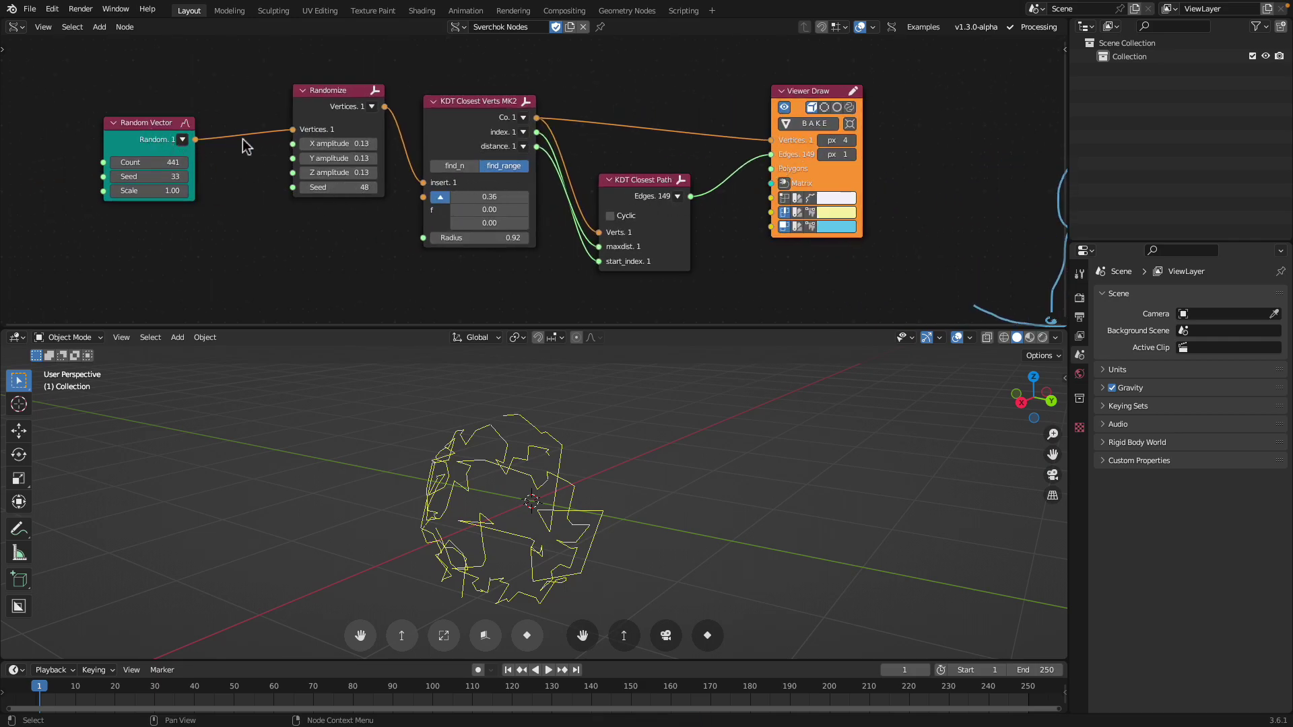
# Check the recent files list and annotate six scattered dots in the empty space above the node chain
pyautogui.scroll(-1, 532, 150)
pyautogui.click(29, 9)
pyautogui.moveTo(67, 57)
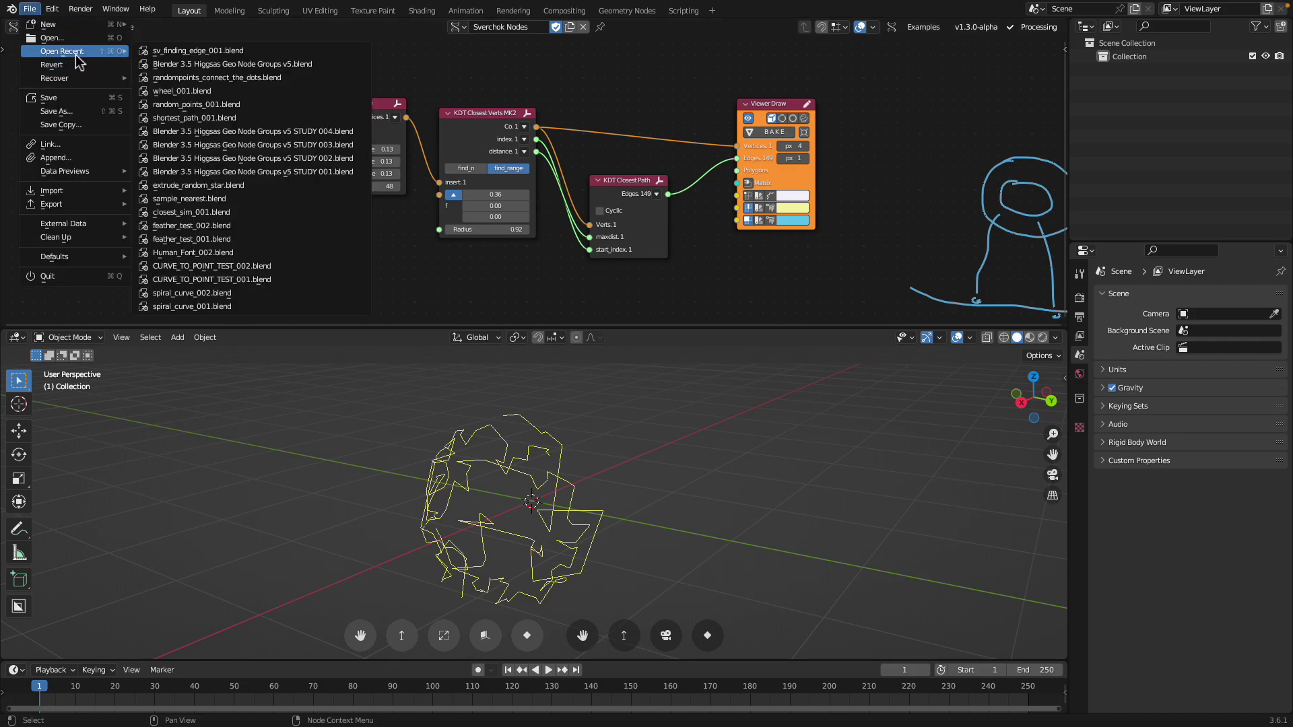
pyautogui.scroll(-2, 412, 159)
pyautogui.moveTo(415, 168); pyautogui.dragTo(147, 273, button='middle')
pyautogui.moveTo(551, 104); pyautogui.dragTo(358, 196, button='middle')
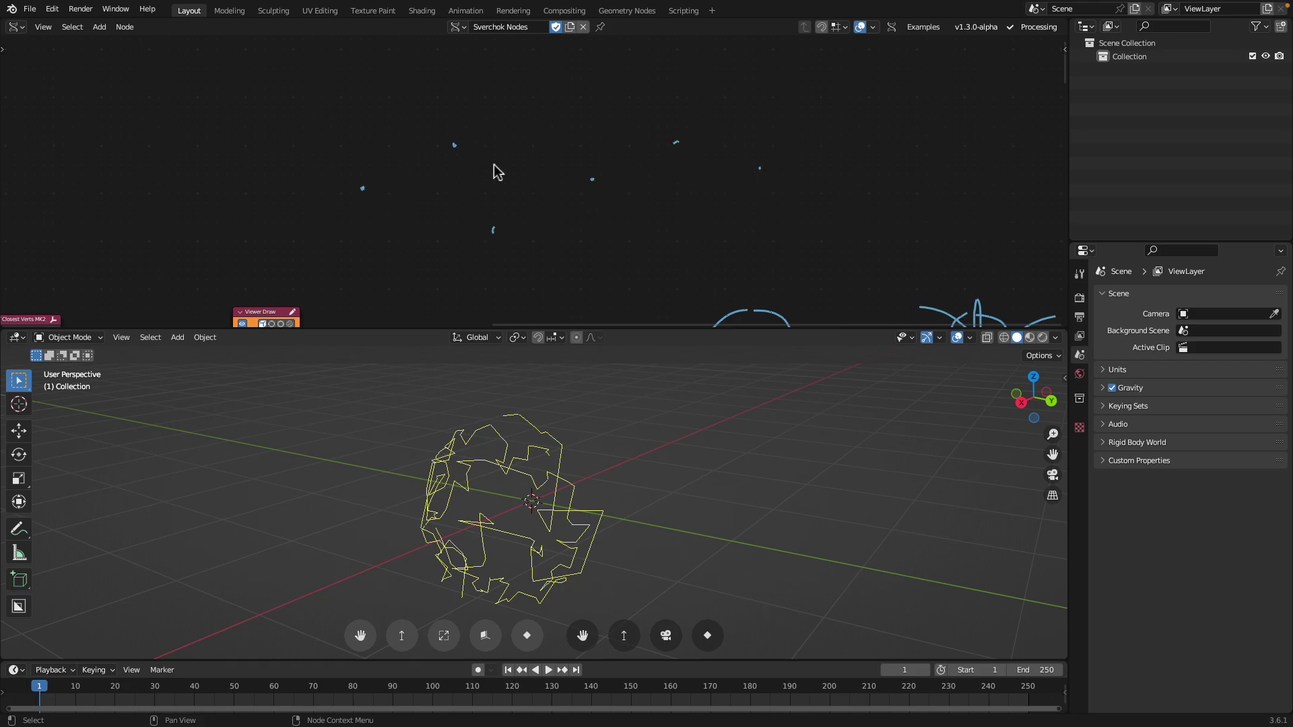
# Start a new default scene without saving the changes, and split the 3D viewport into two stacked areas
pyautogui.click(37, 12)
pyautogui.click(179, 27)
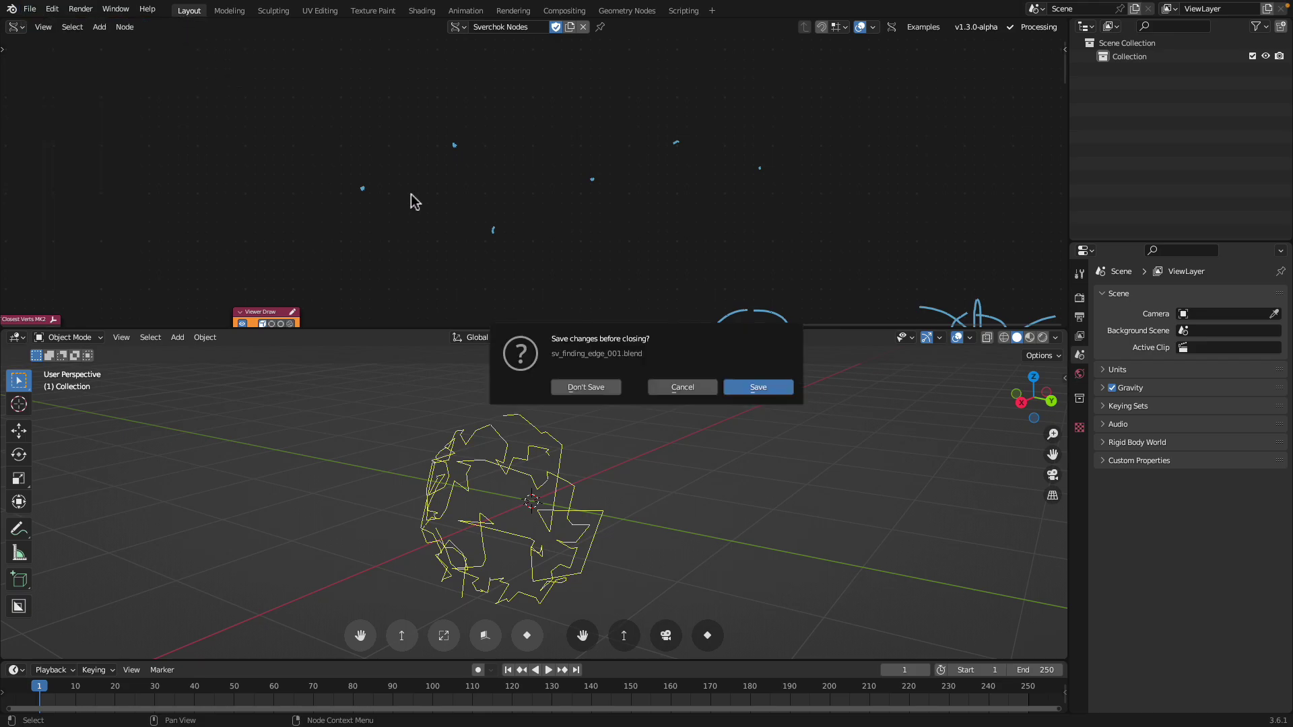
pyautogui.click(586, 387)
pyautogui.moveTo(1070, 30); pyautogui.dragTo(1029, 351)
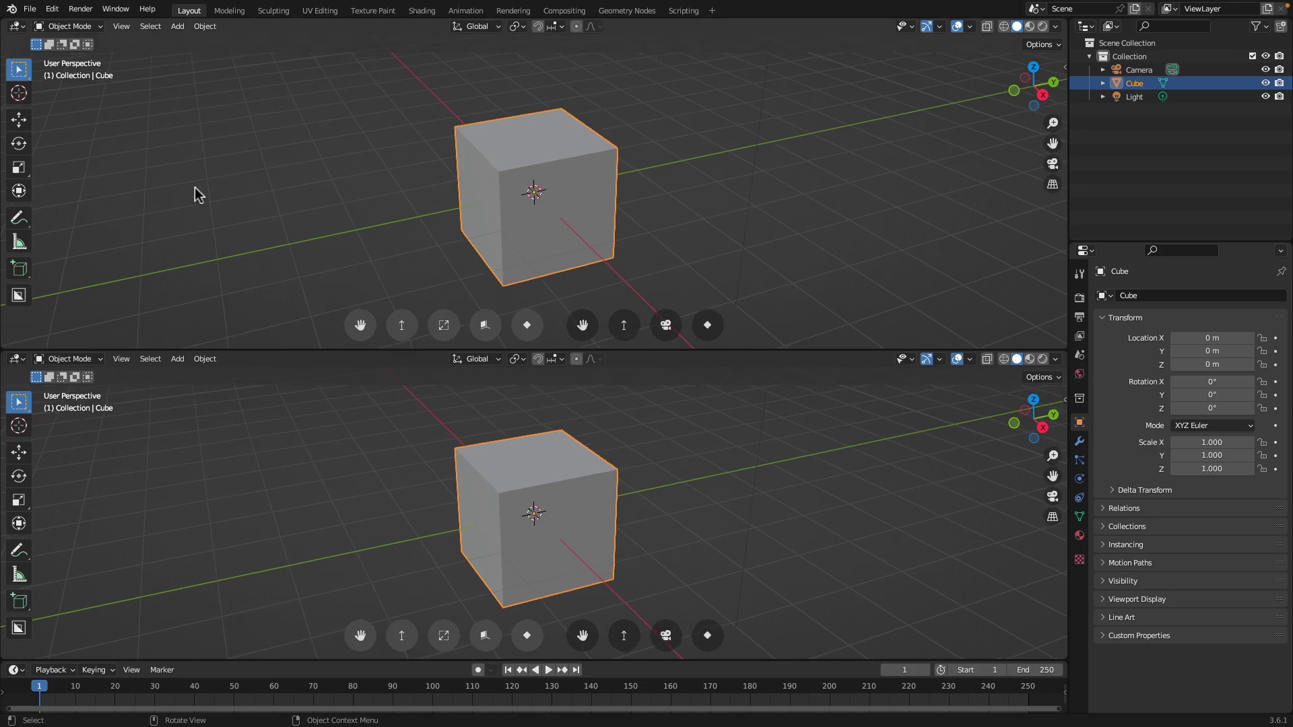
# Append the ETK_Points to Bezier node tree from ERINDALE_TOOLKIT.blend in the ETK_core folder
pyautogui.click(31, 9)
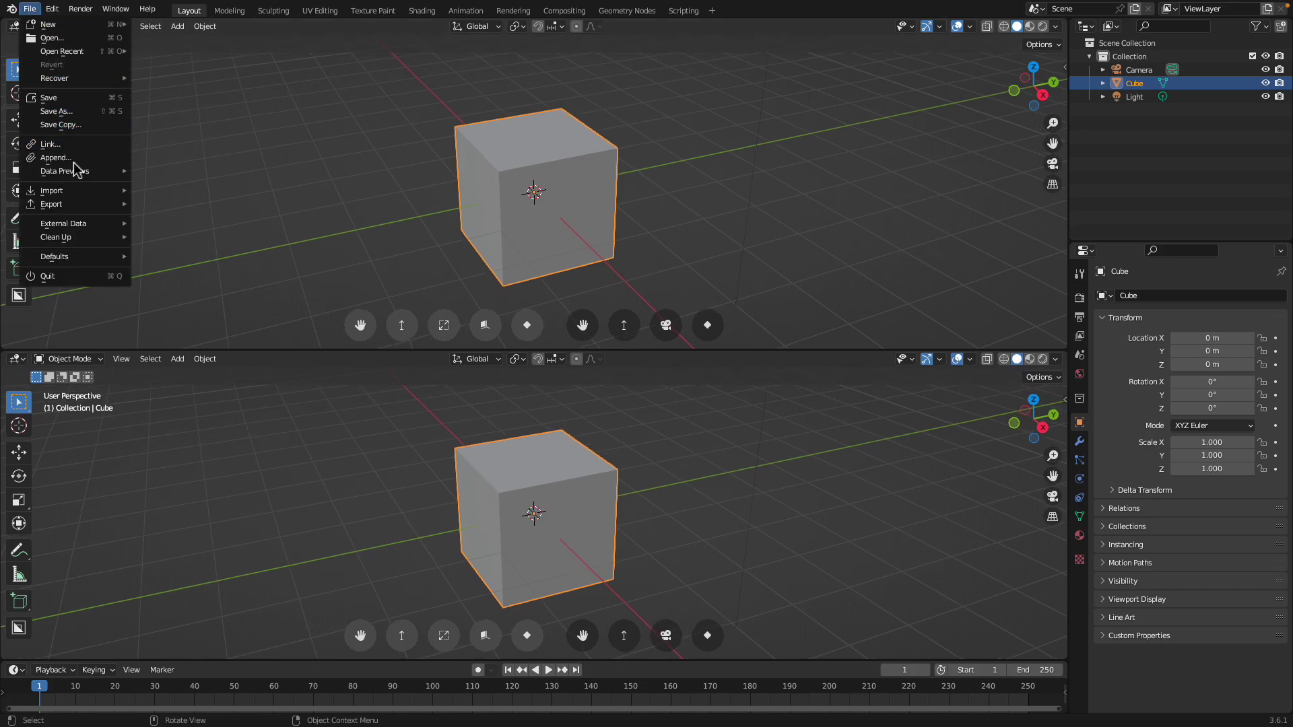
pyautogui.click(57, 158)
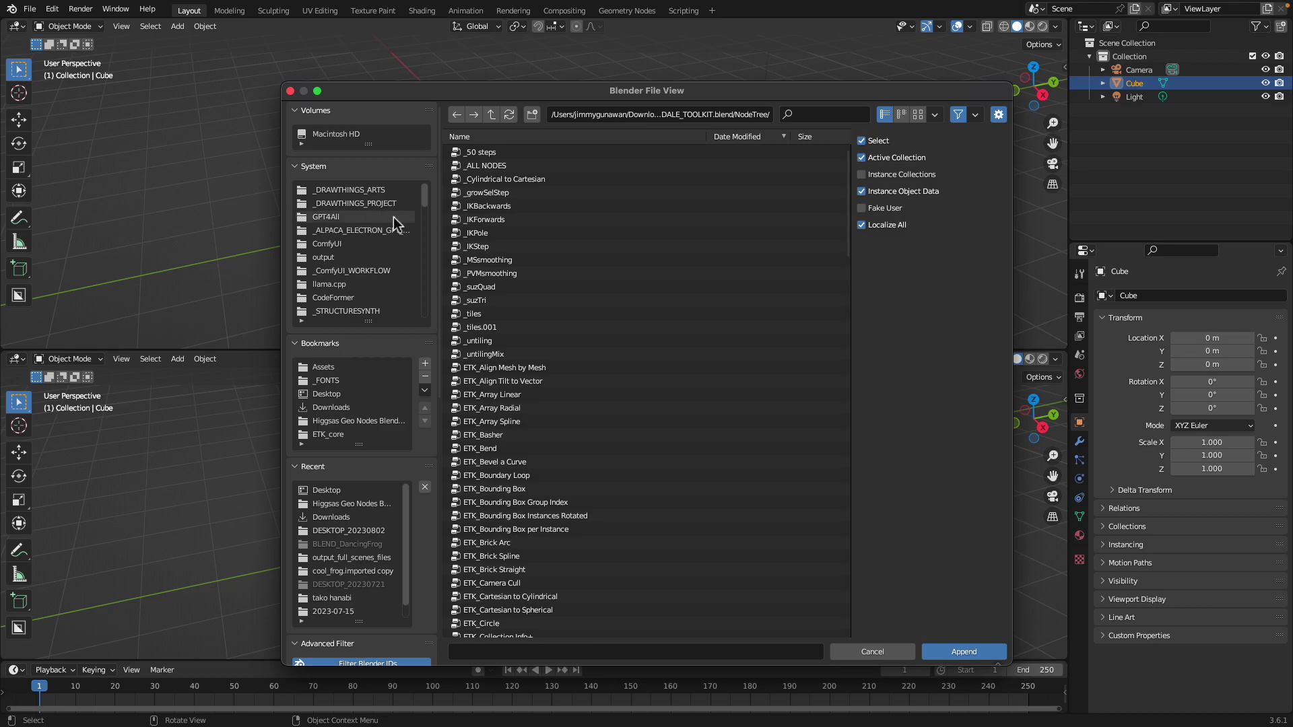
pyautogui.click(367, 407)
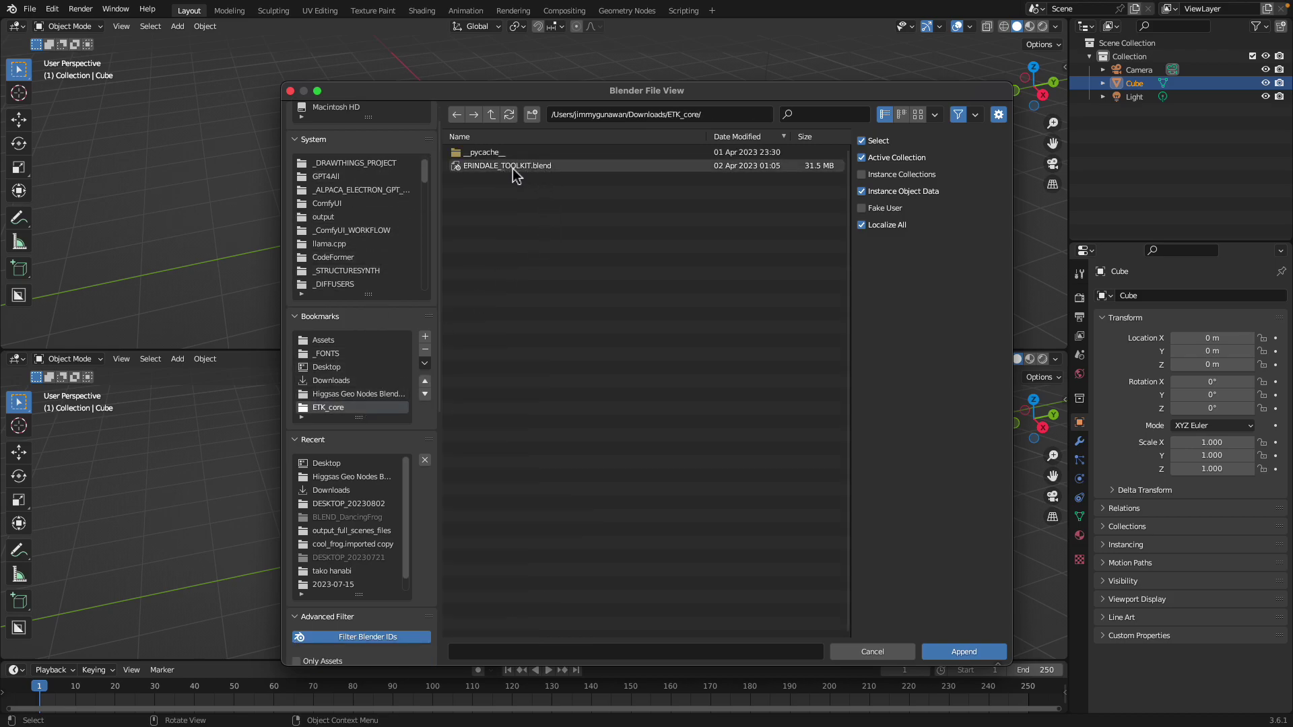
pyautogui.doubleClick(513, 167)
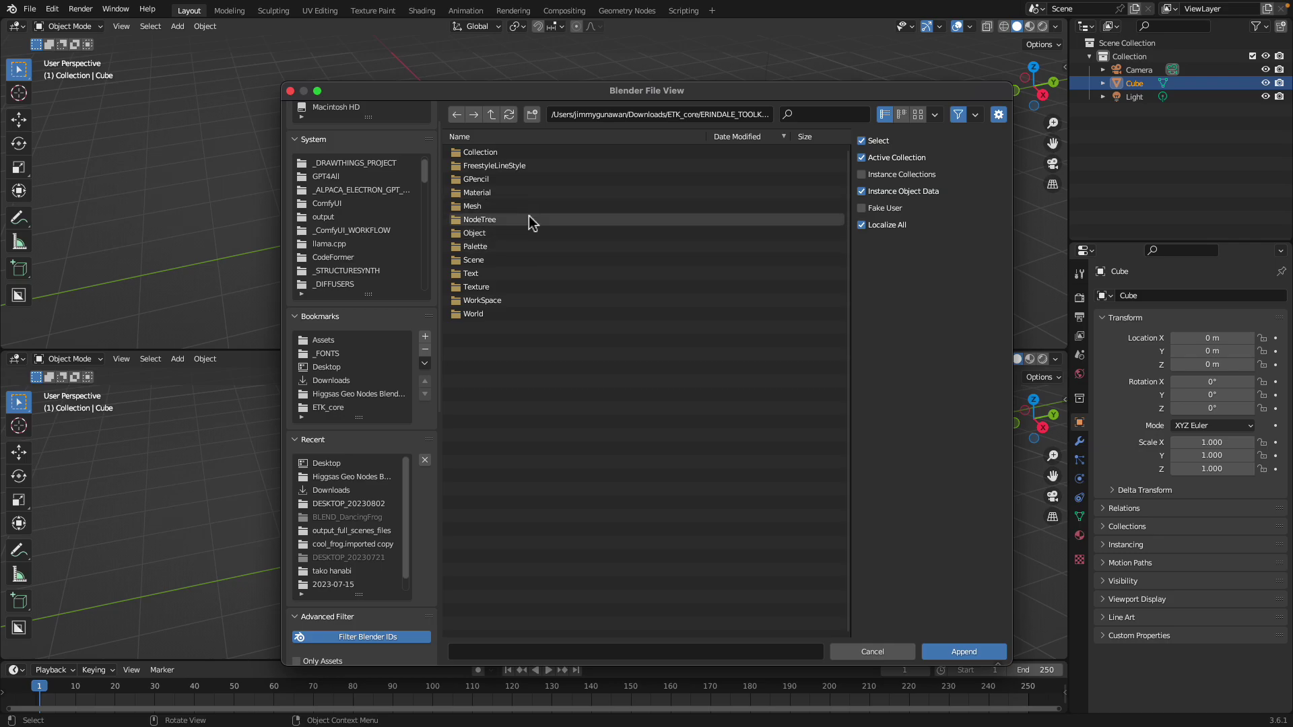
pyautogui.doubleClick(530, 221)
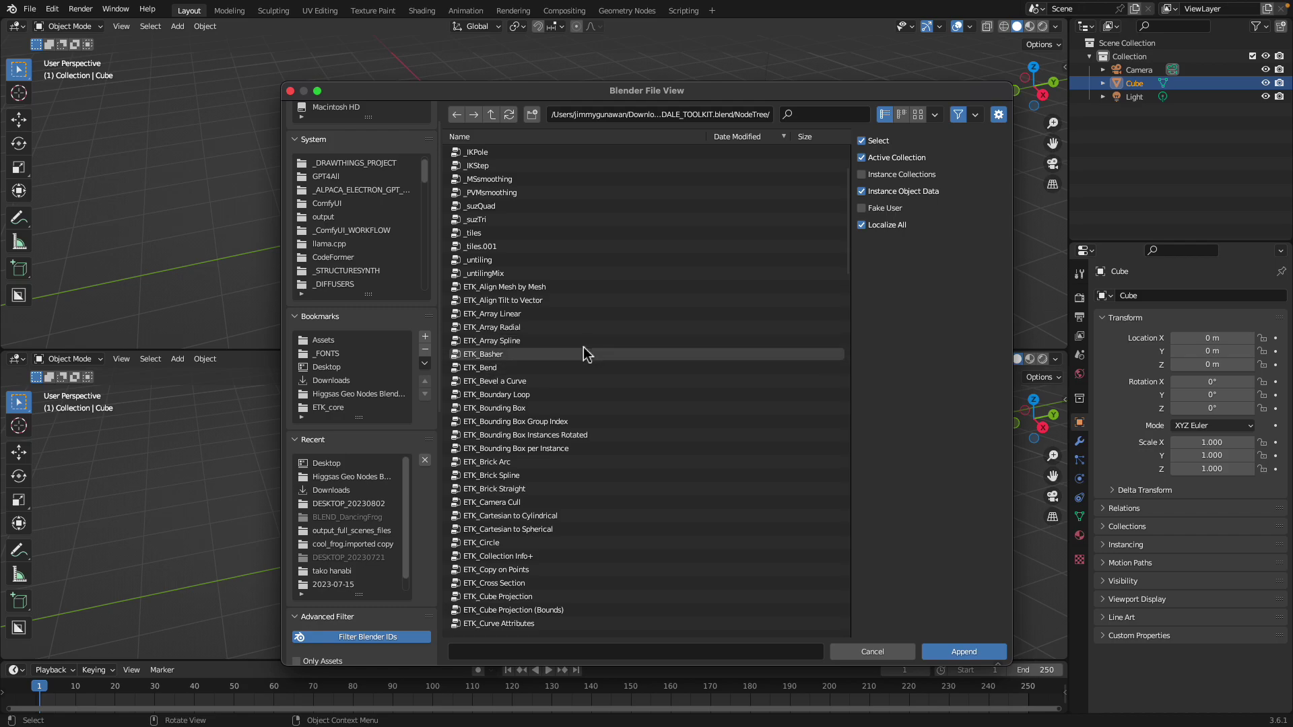
pyautogui.scroll(-15, 593, 464)
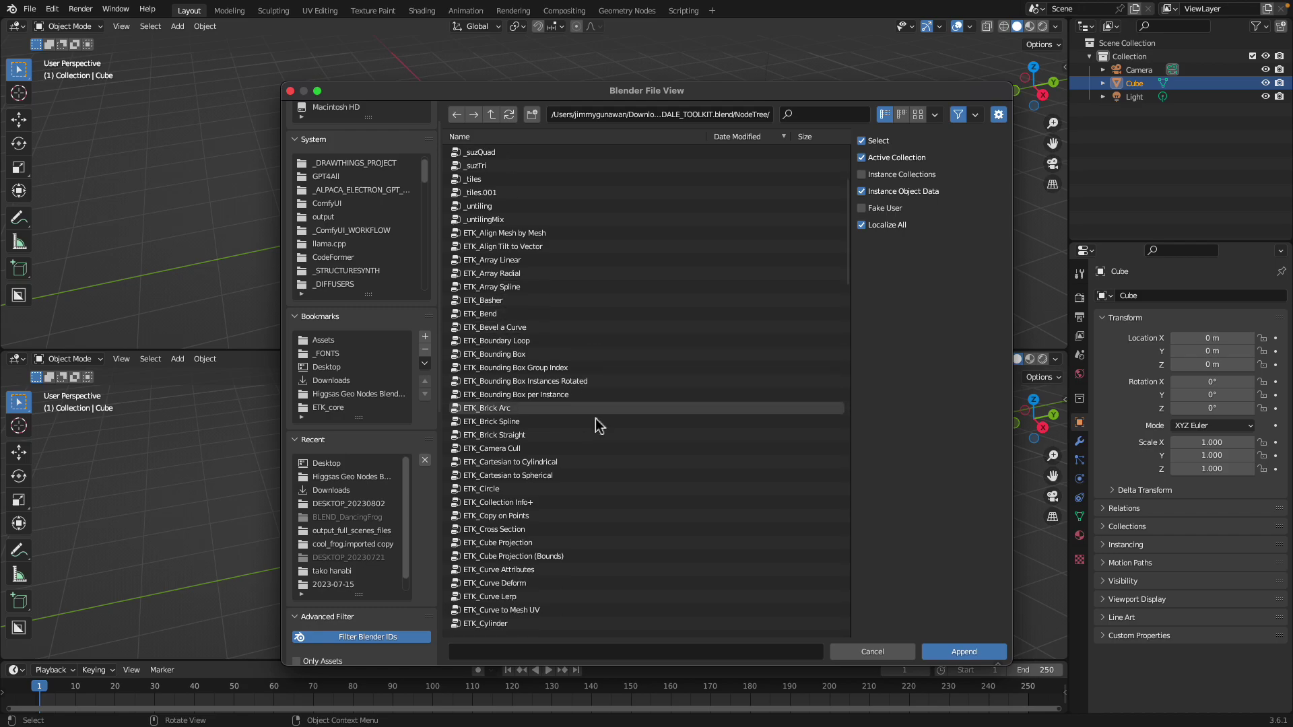
pyautogui.scroll(-15, 602, 487)
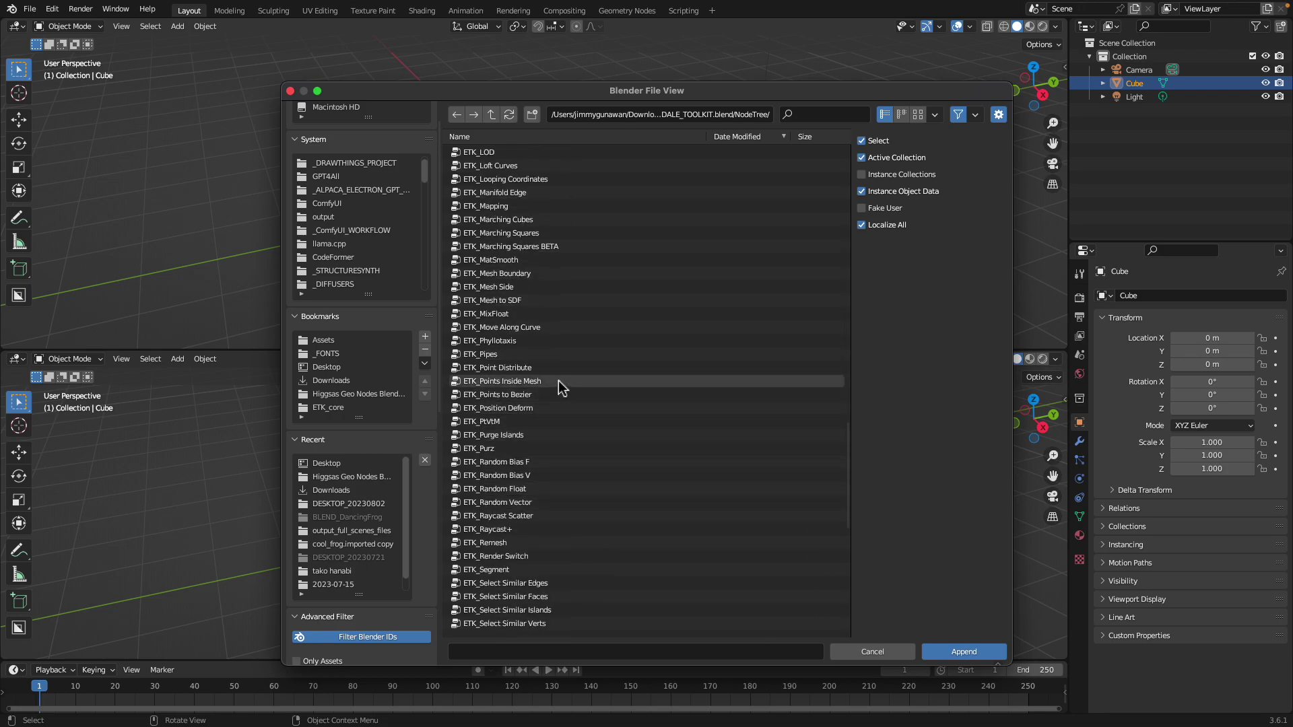
pyautogui.click(537, 395)
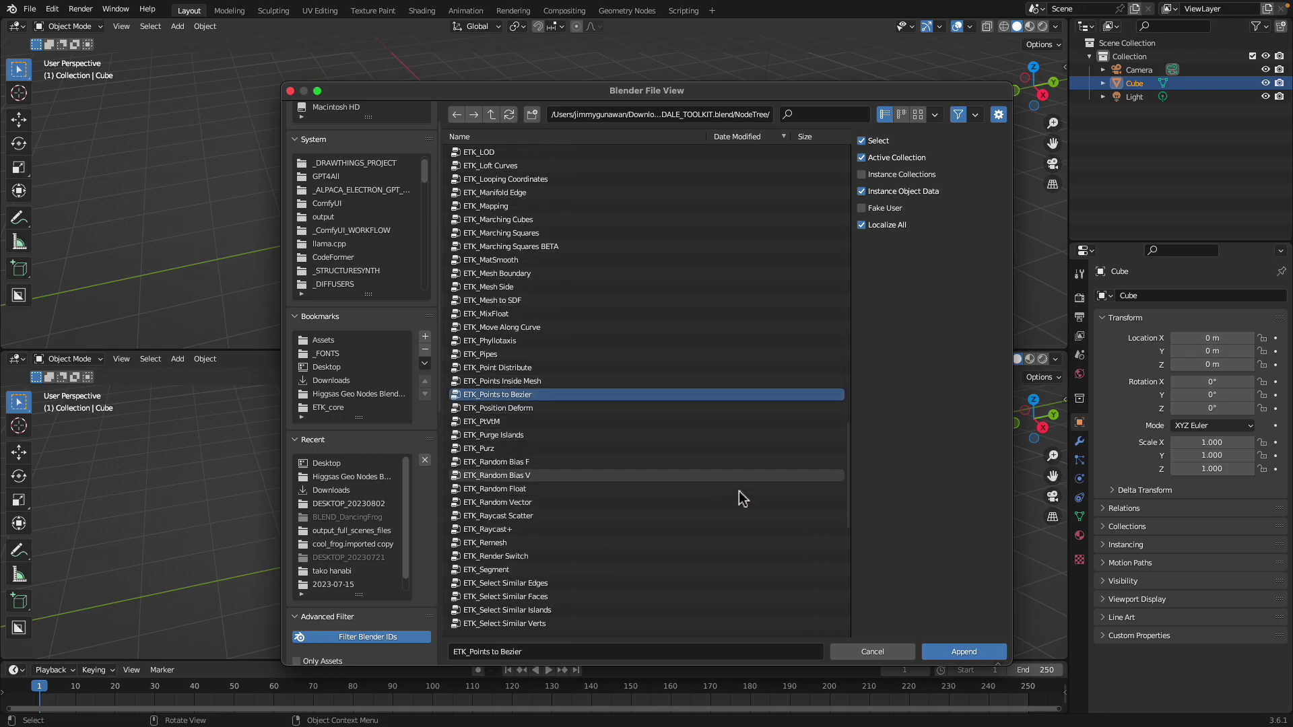
pyautogui.click(952, 650)
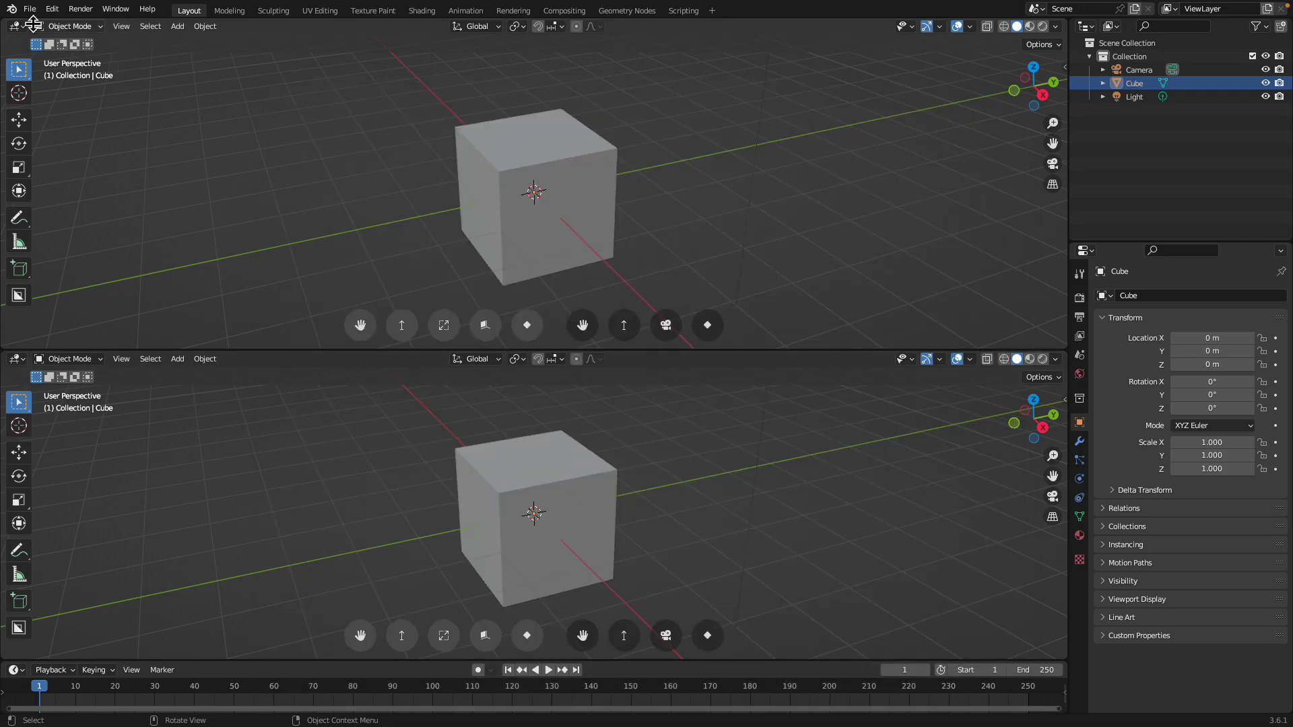
# Change the upper 3D viewport to a Geometry Node Editor and create a new node tree on the Cube
pyautogui.click(17, 27)
pyautogui.click(67, 153)
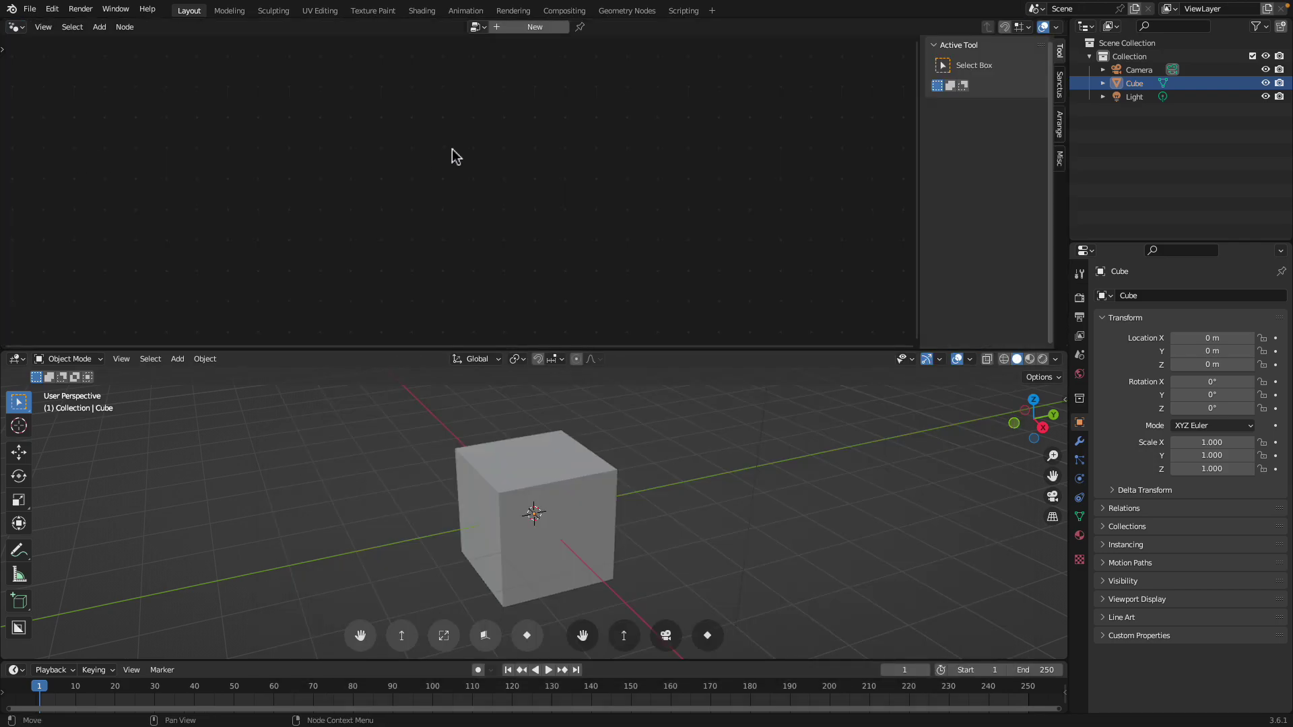
pyautogui.click(531, 24)
pyautogui.scroll(3, 436, 193)
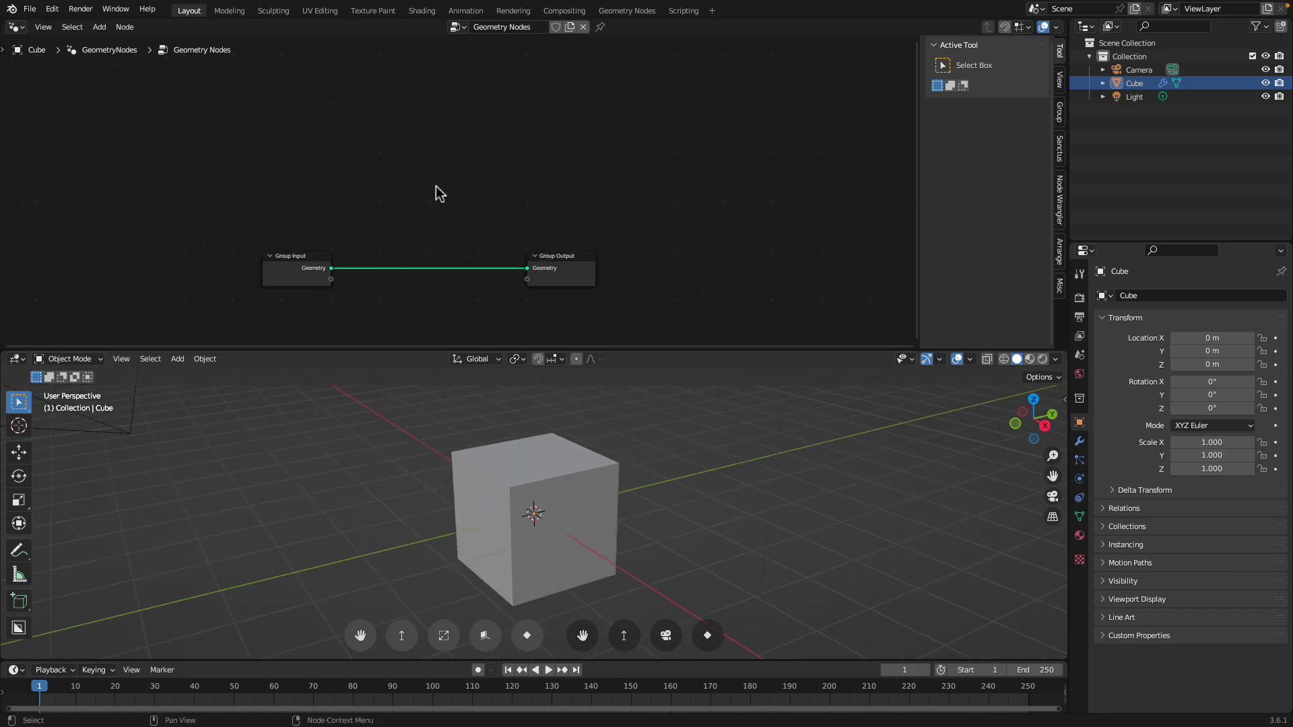
# Add the ETK_Points to Bezier node group above the chain and move the Group Output farther from the Group Input
pyautogui.hotkey('shift', 'a')
pyautogui.moveTo(372, 396)
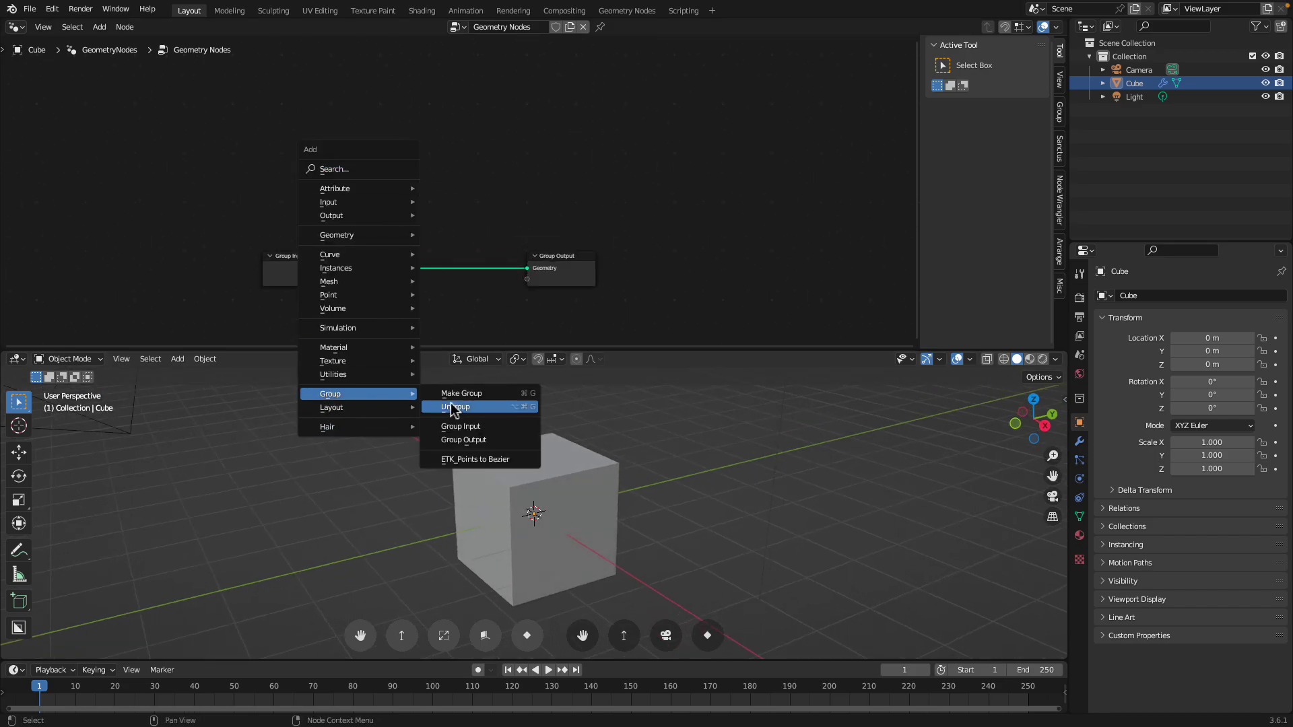
pyautogui.click(480, 462)
pyautogui.click(426, 120)
pyautogui.click(630, 260)
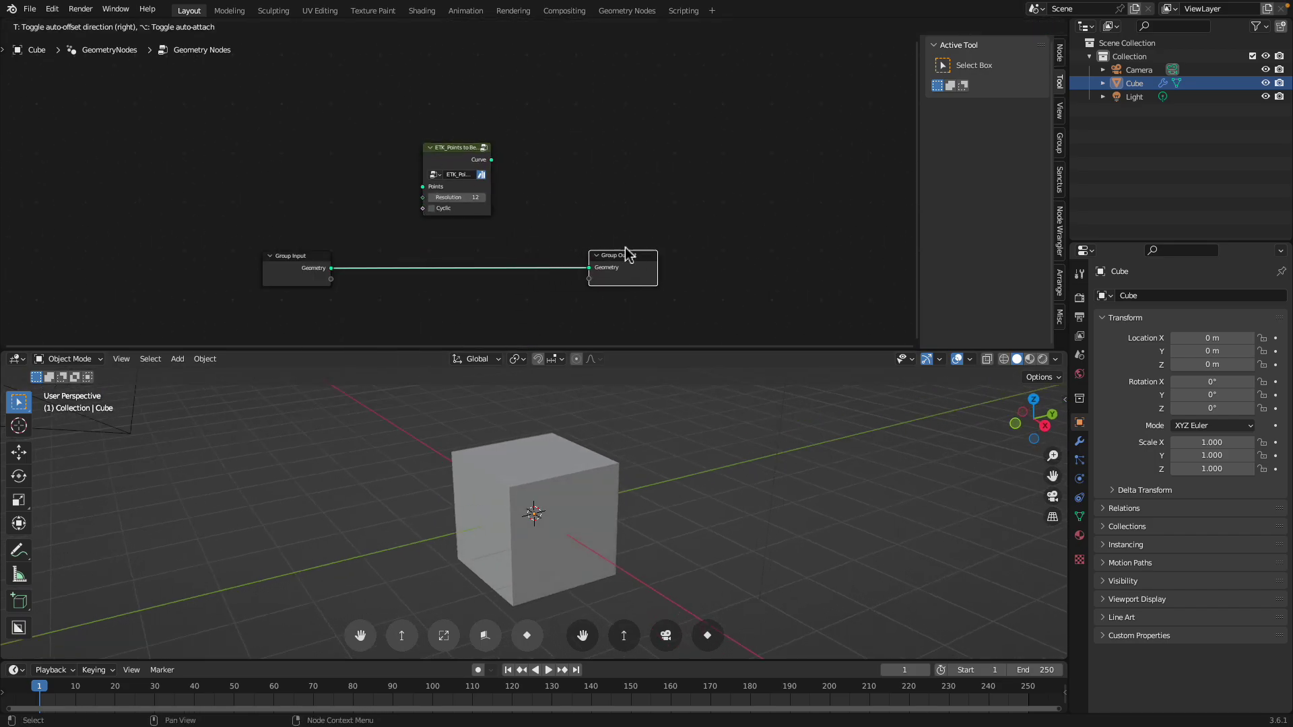
pyautogui.moveTo(463, 144); pyautogui.dragTo(443, 121)
pyautogui.moveTo(455, 238); pyautogui.dragTo(468, 207, button='middle')
pyautogui.click(530, 450)
pyautogui.moveTo(441, 266); pyautogui.dragTo(442, 197, button='middle')
pyautogui.scroll(2, 442, 197)
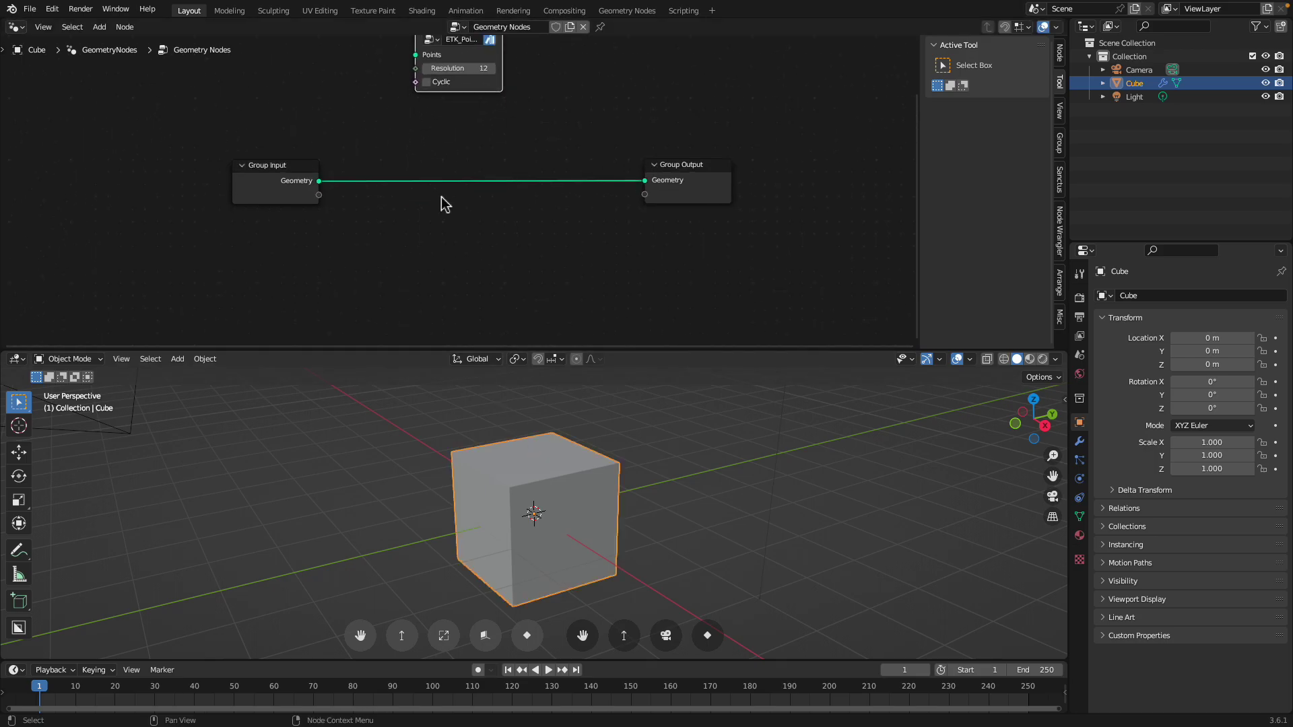
# Add a Points node, connect its geometry to the Group Output and set Count to 24
pyautogui.hotkey('shift', 'a')
pyautogui.click(374, 42)
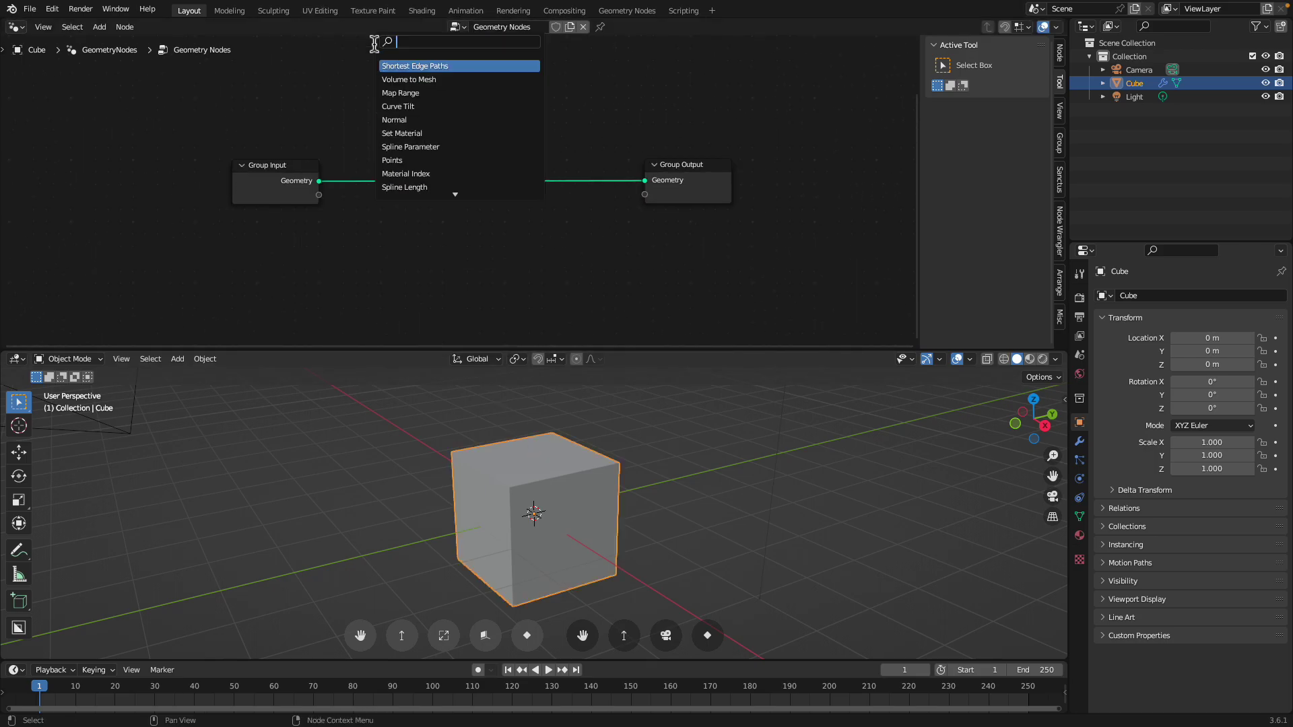
pyautogui.write('points')
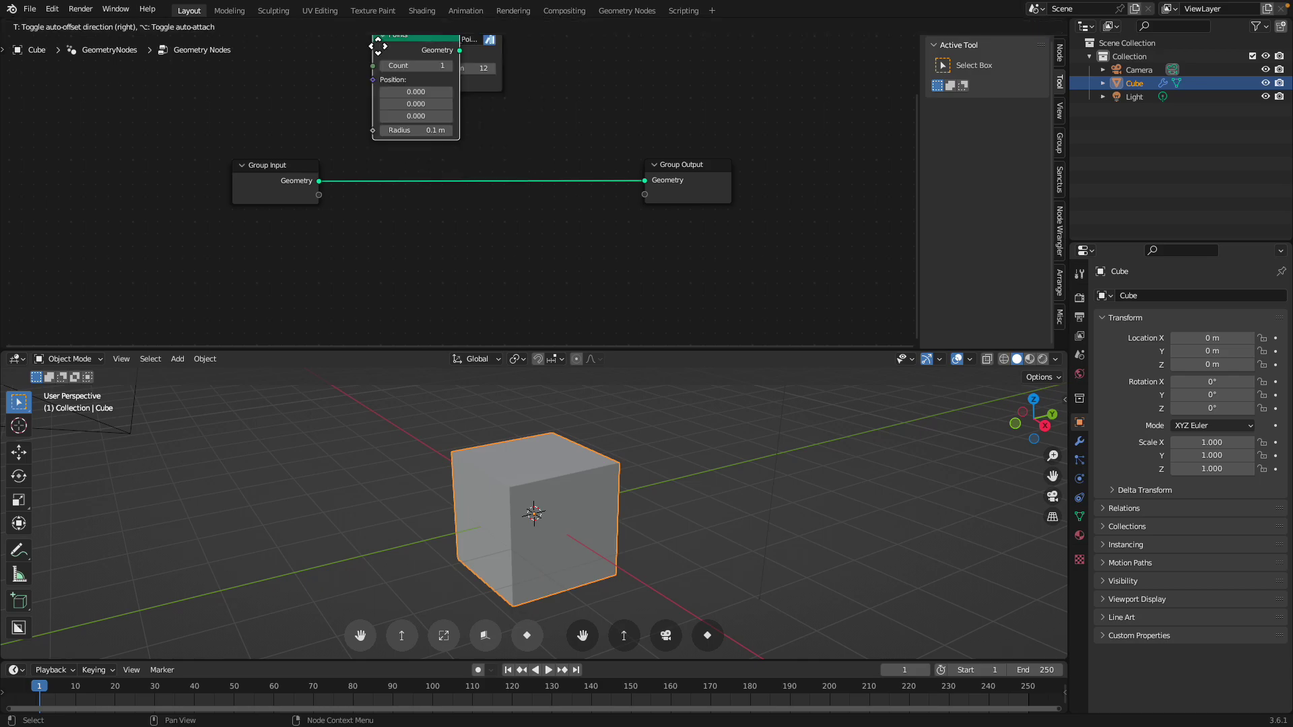
pyautogui.click(395, 109)
pyautogui.moveTo(488, 222); pyautogui.dragTo(456, 207)
pyautogui.moveTo(458, 230); pyautogui.dragTo(499, 230)
pyautogui.moveTo(598, 474); pyautogui.dragTo(646, 515, button='middle')
pyautogui.moveTo(396, 204); pyautogui.dragTo(415, 183, button='middle')
# Add a Random Value node beside the Points node
pyautogui.hotkey('shift', 'a')
pyautogui.write('random')
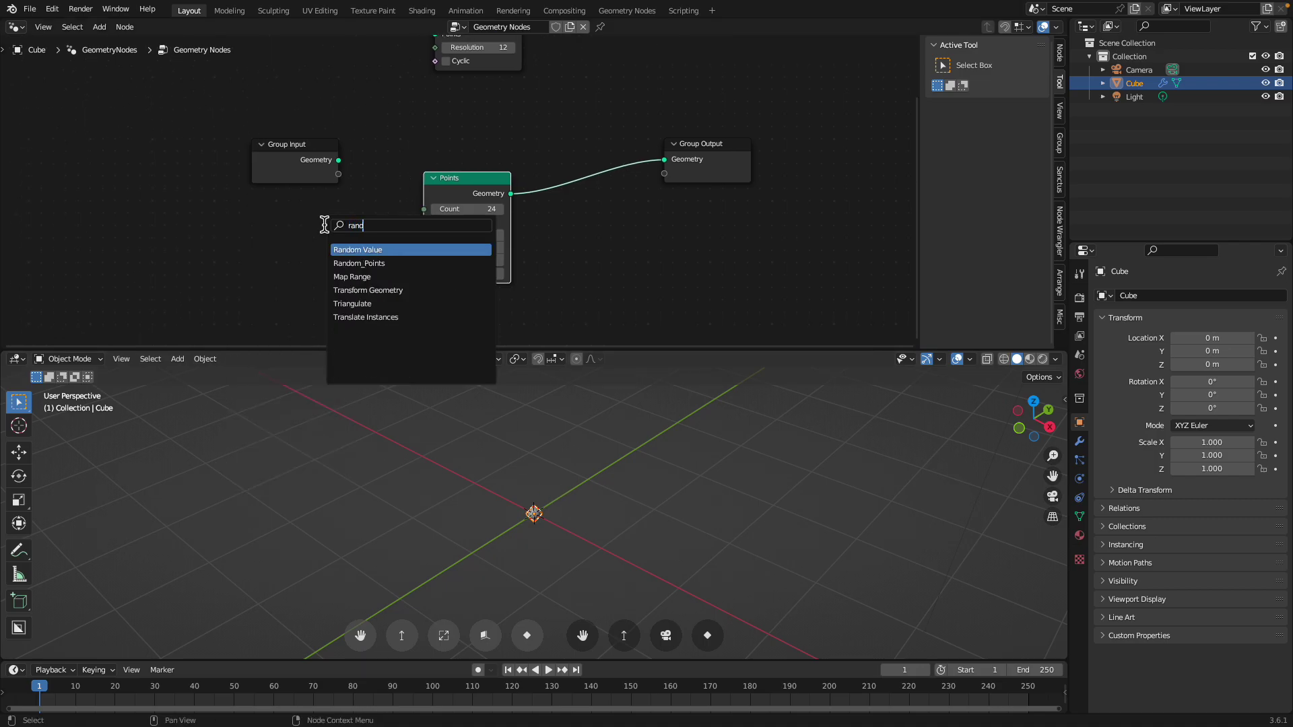
pyautogui.press('Down')
pyautogui.press('Up')
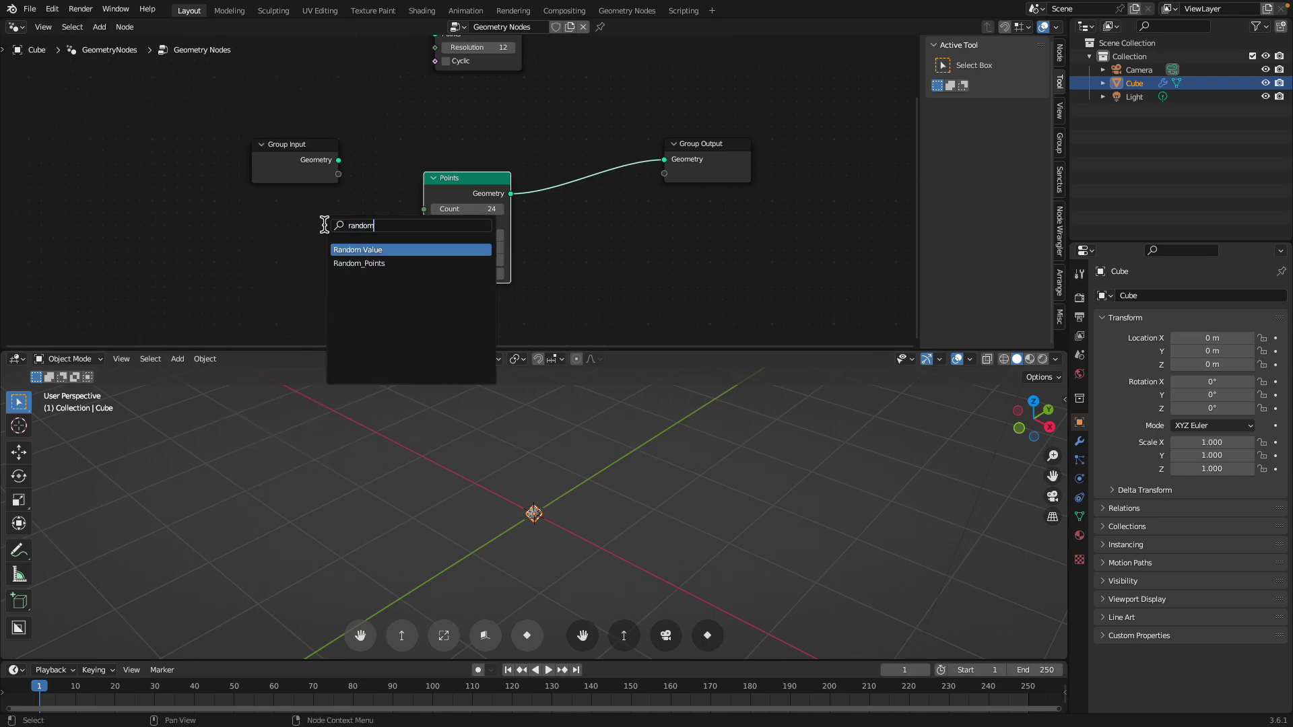
pyautogui.press('Return')
pyautogui.click(291, 224)
pyautogui.moveTo(631, 260); pyautogui.dragTo(603, 243, button='middle')
# Add the Random_Points node group, connect it to the Group Output and raise its Count to 305
pyautogui.hotkey('shift', 'a')
pyautogui.write('random')
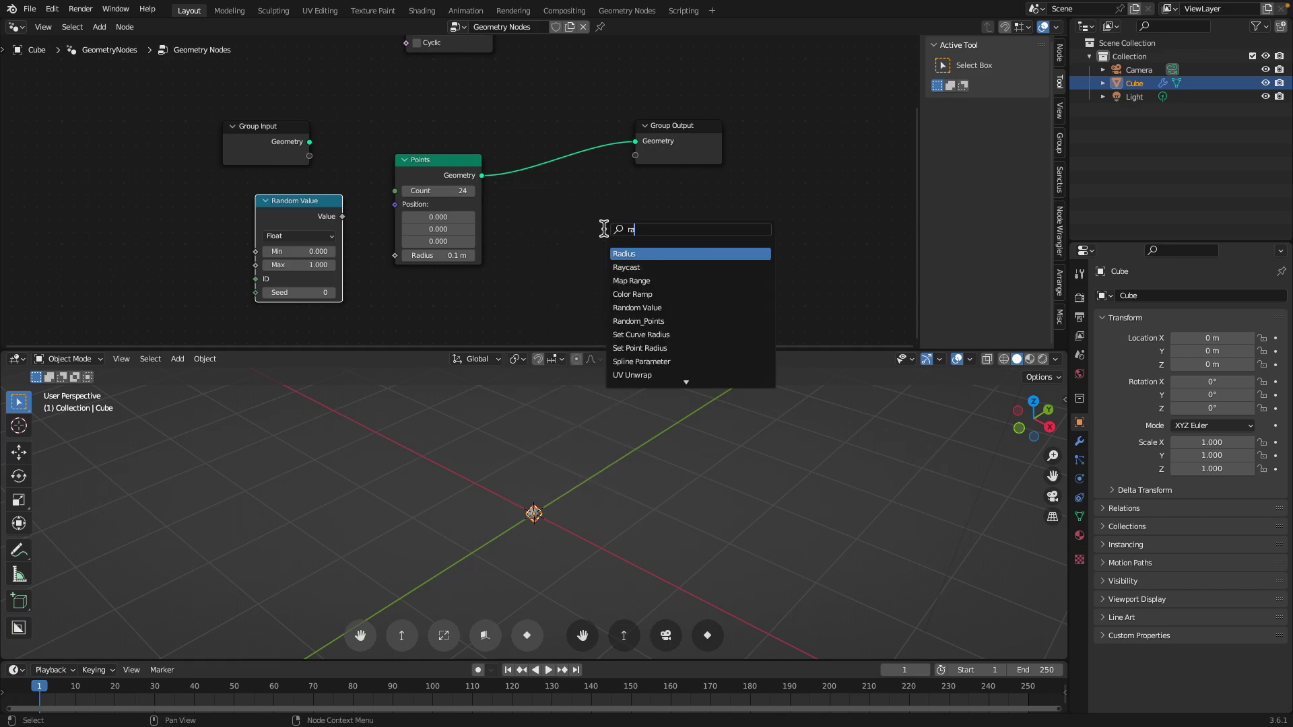
pyautogui.press('Down')
pyautogui.press('Return')
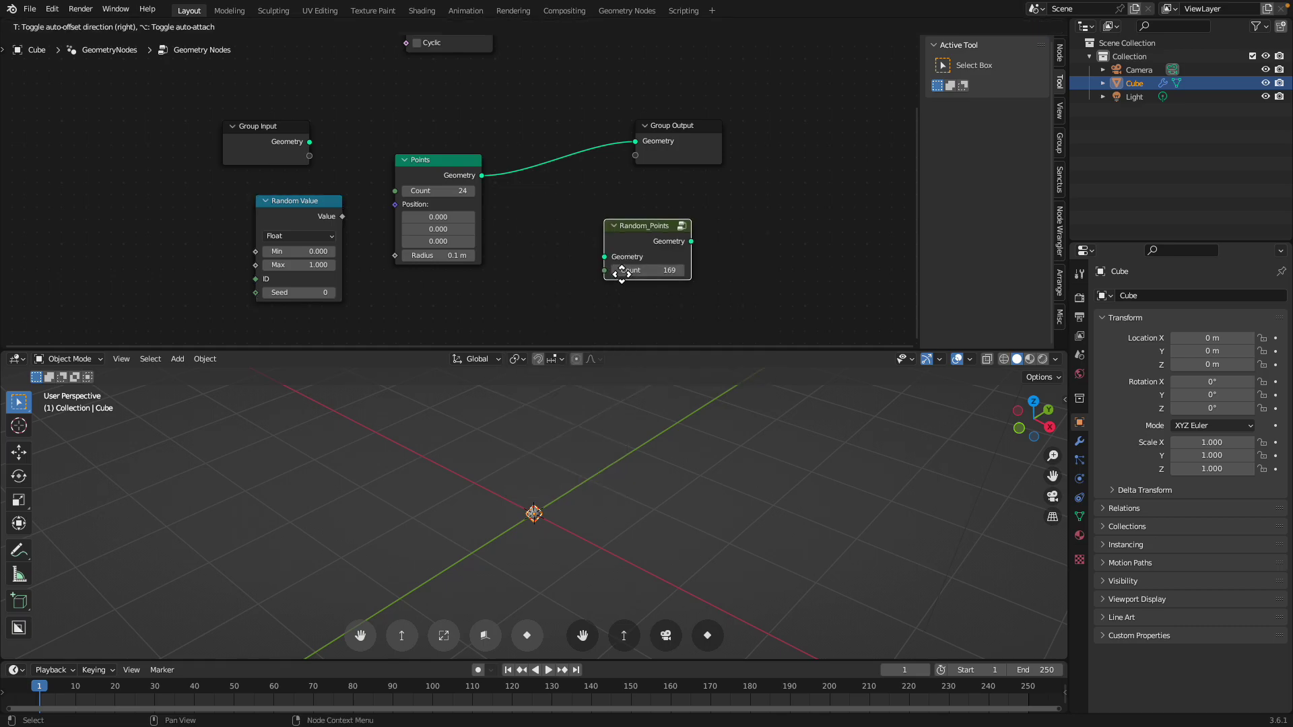
pyautogui.click(606, 228)
pyautogui.moveTo(606, 229); pyautogui.dragTo(595, 233, button='middle')
pyautogui.scroll(3, 593, 233)
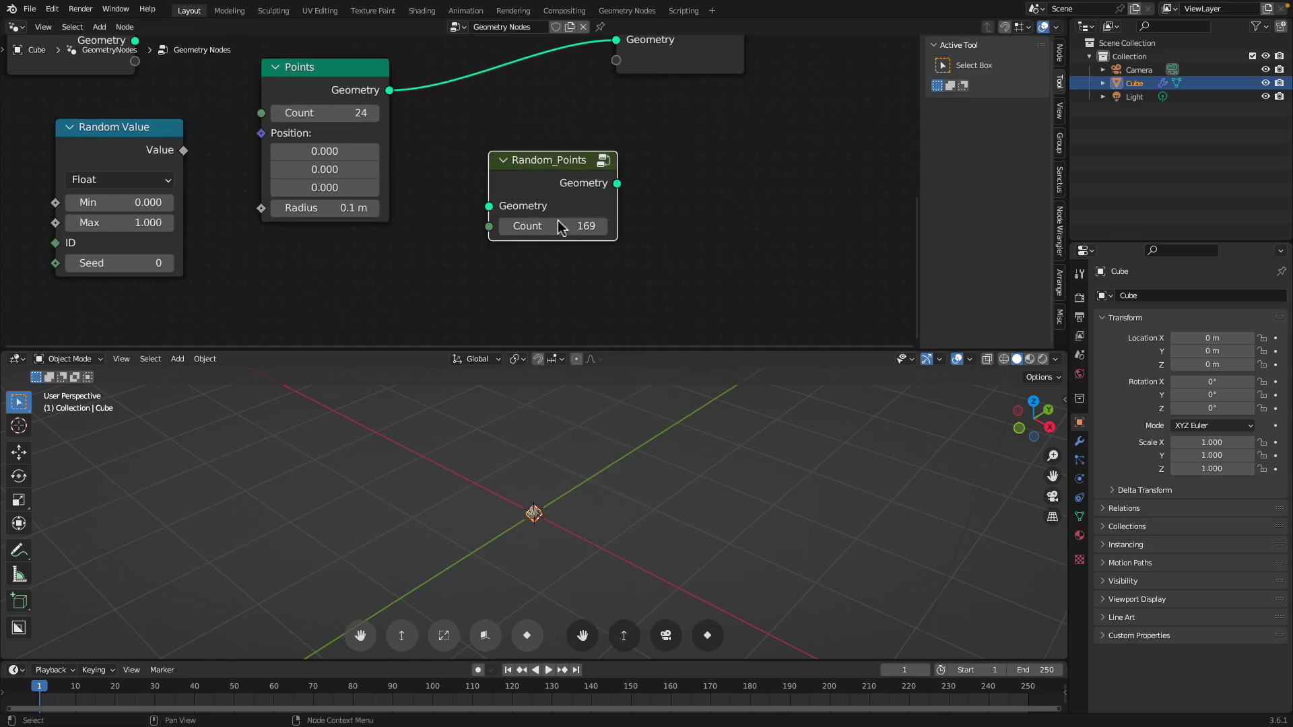
pyautogui.scroll(-1, 574, 236)
pyautogui.moveTo(575, 222); pyautogui.dragTo(738, 105)
pyautogui.moveTo(522, 260); pyautogui.dragTo(614, 259)
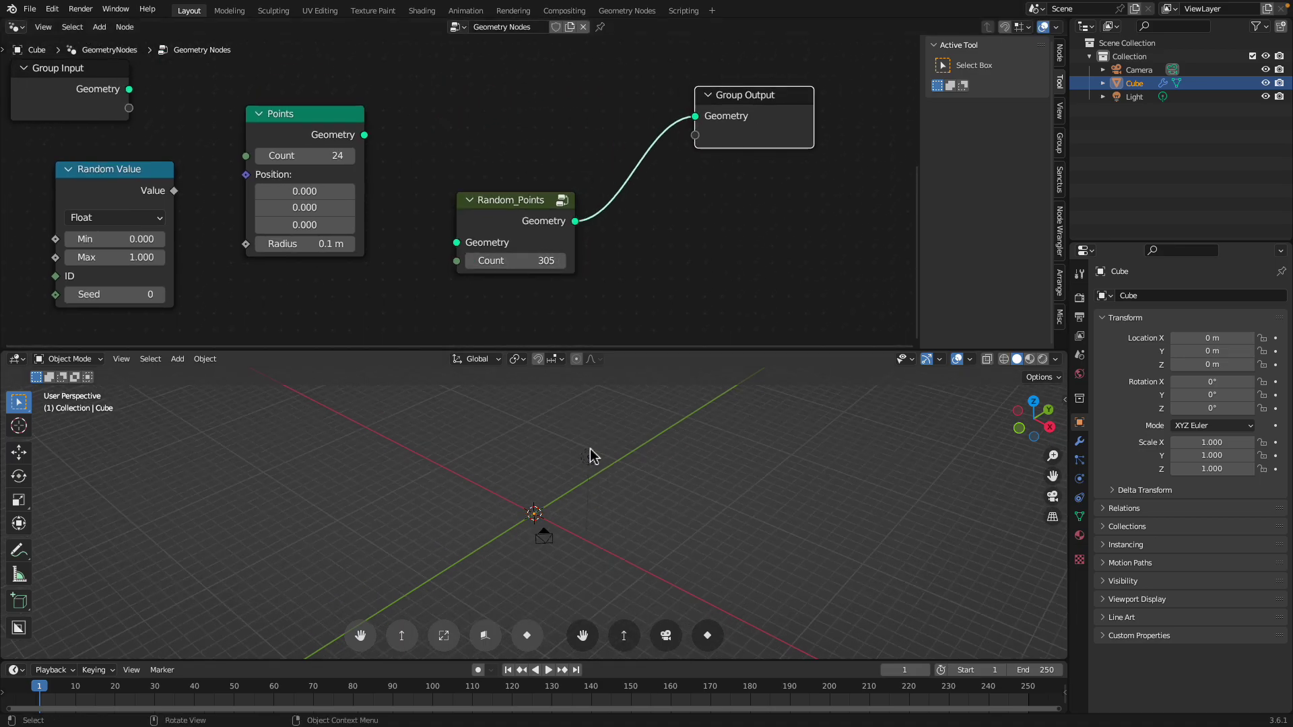
# Inspect the nodes inside the Random_Points group, exit it and delete the group node
pyautogui.moveTo(534, 203); pyautogui.dragTo(530, 183)
pyautogui.press('Tab')
pyautogui.scroll(-3, 532, 230)
pyautogui.moveTo(531, 231); pyautogui.dragTo(625, 241, button='middle')
pyautogui.scroll(-1, 431, 151)
pyautogui.moveTo(422, 151); pyautogui.dragTo(402, 170, button='middle')
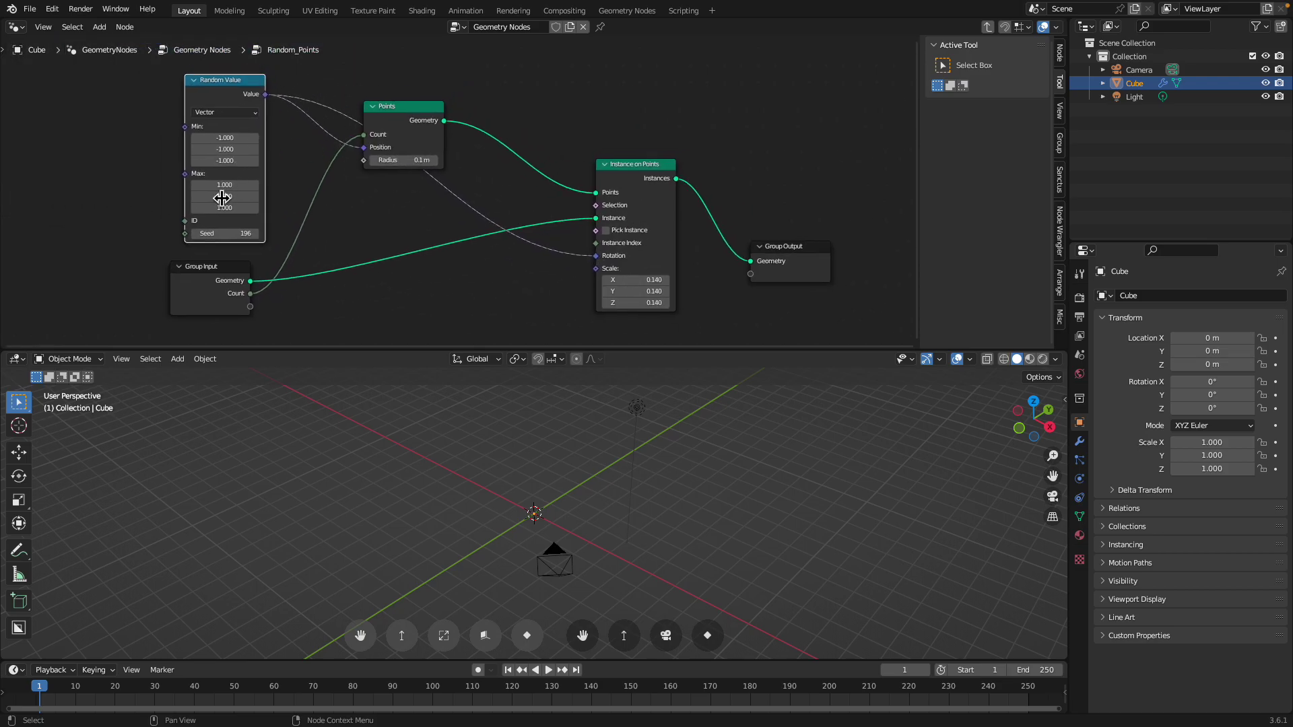
pyautogui.press('Tab')
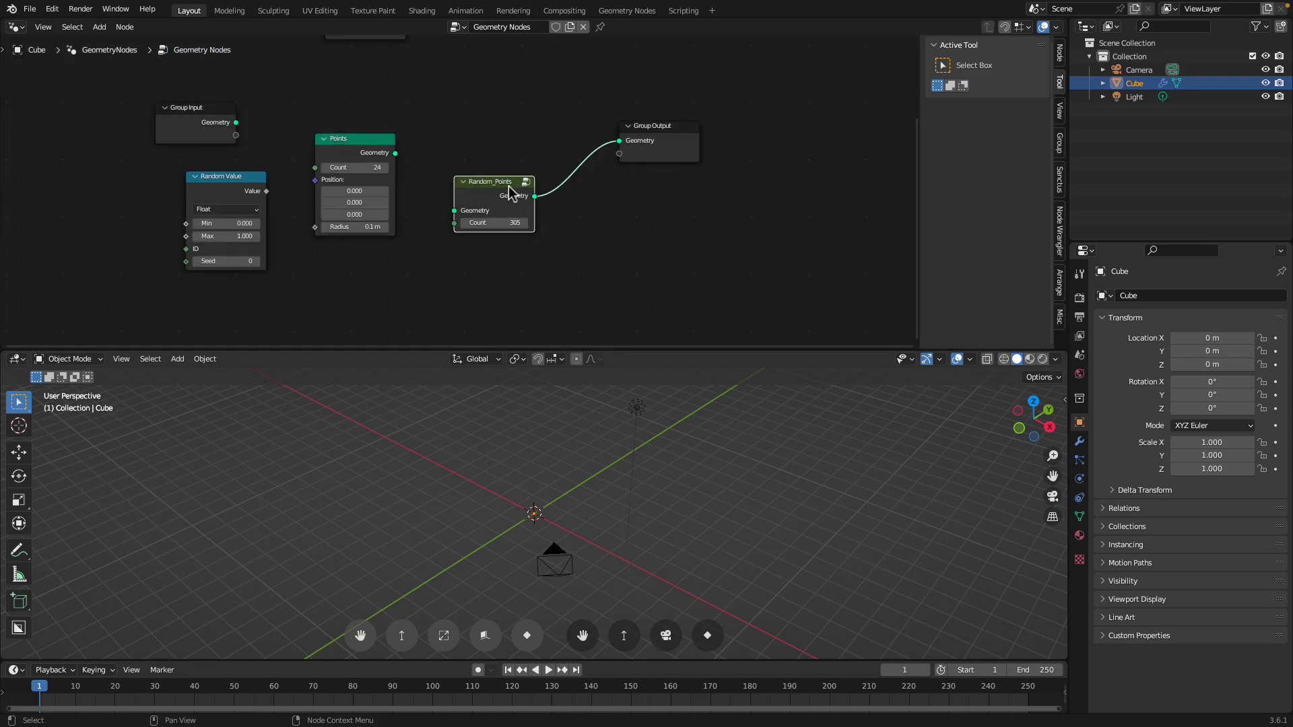
pyautogui.press('x')
# Connect Points to the Group Output and Random Value to the point Position, and set the random data type to Vector
pyautogui.press('Home')
pyautogui.moveTo(392, 149); pyautogui.dragTo(415, 135)
pyautogui.moveTo(323, 193); pyautogui.dragTo(396, 168)
pyautogui.moveTo(474, 141); pyautogui.dragTo(642, 175)
pyautogui.scroll(3, 570, 480)
pyautogui.click(283, 210)
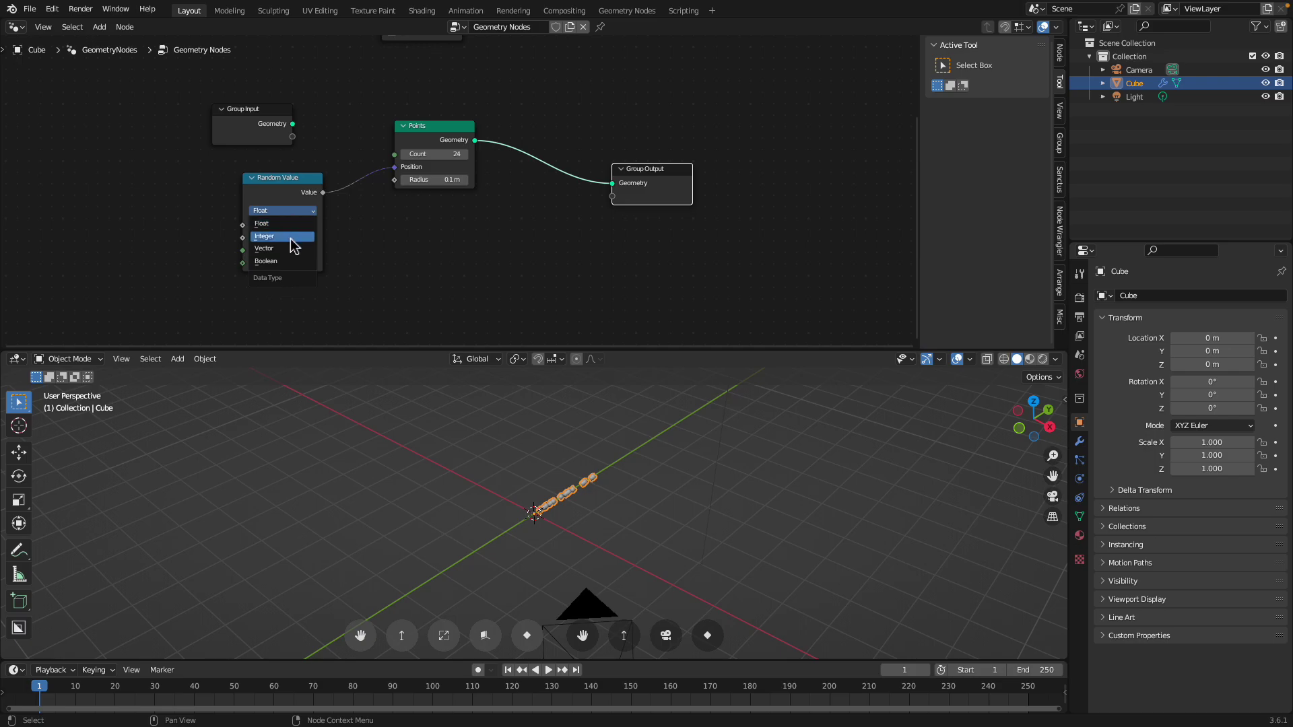
pyautogui.click(286, 237)
# Set the Random Value's Min to -1 on all axes and Seed to 12, and link it to the Points node's Position
pyautogui.scroll(1, 287, 250)
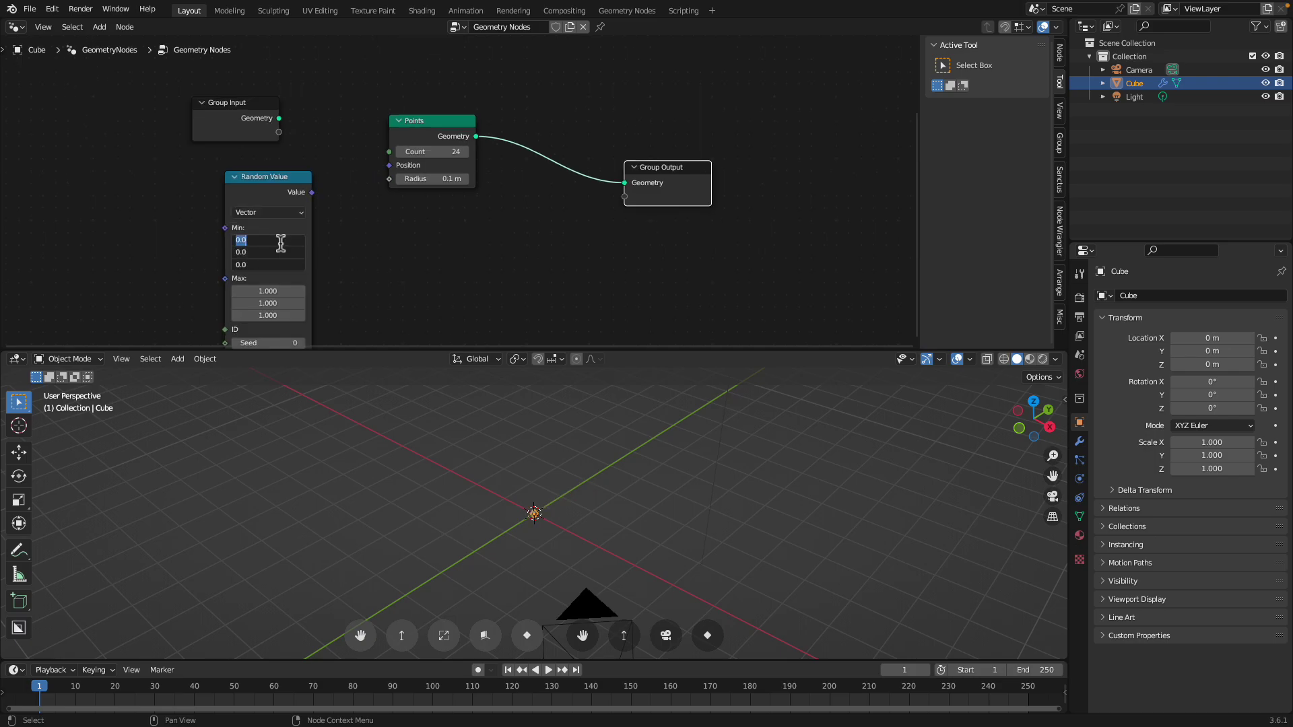
pyautogui.write('-1')
pyautogui.press('Return')
pyautogui.moveTo(272, 308); pyautogui.dragTo(268, 274, button='middle')
pyautogui.moveTo(269, 309); pyautogui.dragTo(299, 308)
pyautogui.moveTo(309, 159); pyautogui.dragTo(385, 131)
# Set the Points node's Count to 93 and Radius to 0.12 m, and enlarge the node editor area
pyautogui.moveTo(420, 102); pyautogui.dragTo(405, 114)
pyautogui.moveTo(414, 158)
pyautogui.mouseDown()
pyautogui.moveTo(429, 158)
pyautogui.moveTo(426, 130)
pyautogui.moveTo(508, 133)
pyautogui.moveTo(391, 156)
pyautogui.mouseUp()
pyautogui.moveTo(501, 209); pyautogui.dragTo(484, 288, button='middle')
pyautogui.moveTo(632, 350); pyautogui.dragTo(631, 447)
pyautogui.moveTo(609, 495); pyautogui.dragTo(593, 521, button='middle')
pyautogui.moveTo(642, 262); pyautogui.dragTo(670, 232)
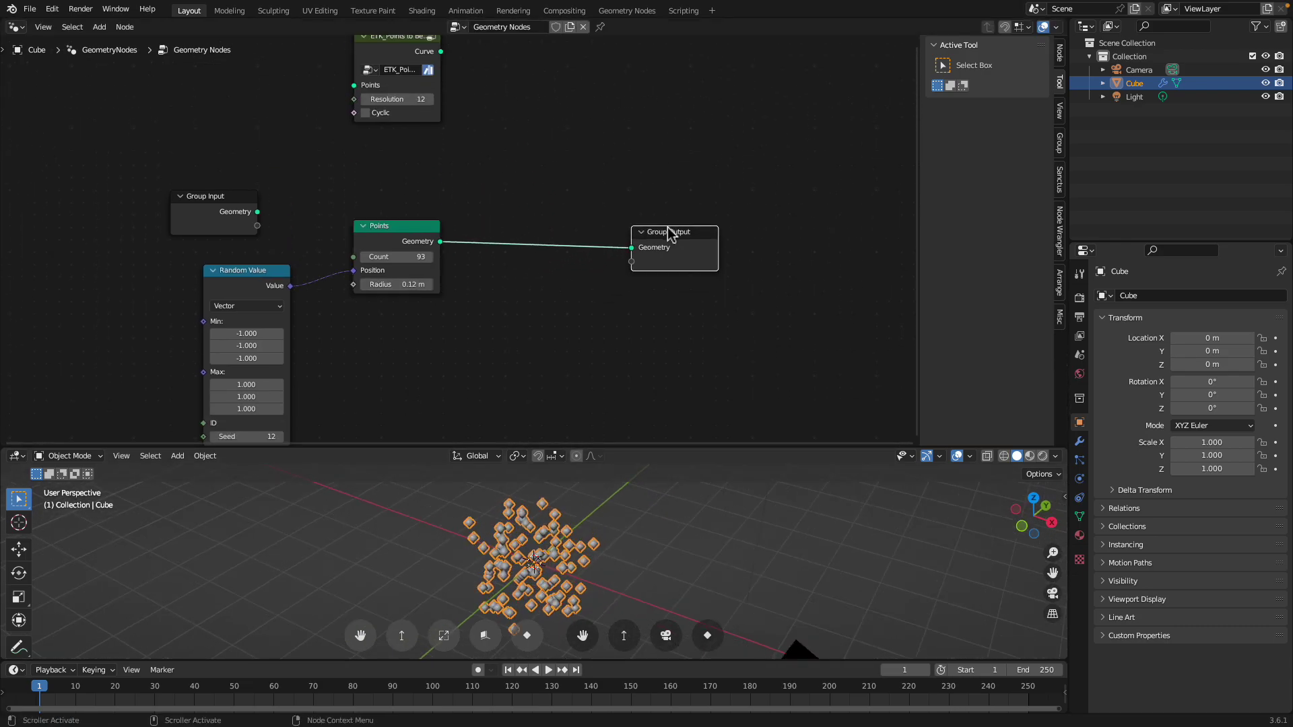
# Wire the ETK_Points to Bezier node between Points and the Group Output, and give the 3D viewport more height
pyautogui.moveTo(460, 89); pyautogui.dragTo(460, 138, button='middle')
pyautogui.moveTo(403, 89); pyautogui.dragTo(484, 144)
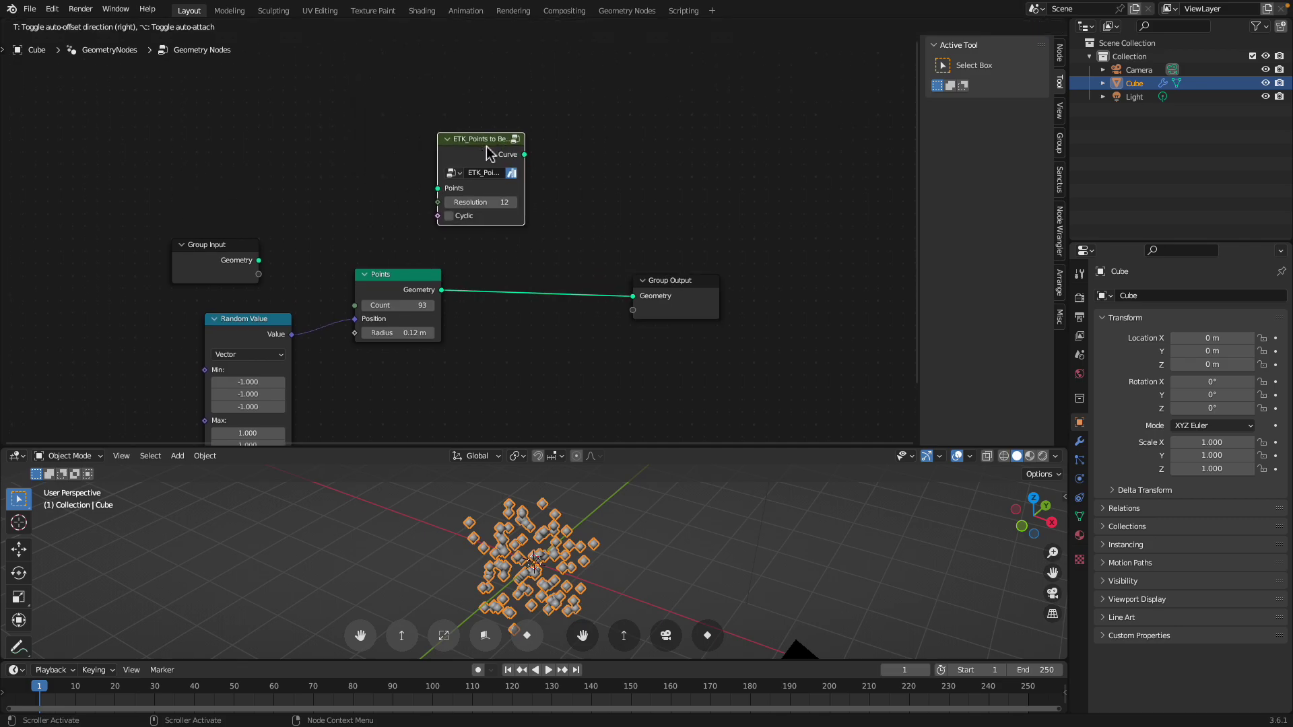
pyautogui.scroll(2, 484, 155)
pyautogui.moveTo(439, 298); pyautogui.dragTo(486, 201)
pyautogui.moveTo(572, 161); pyautogui.dragTo(700, 282)
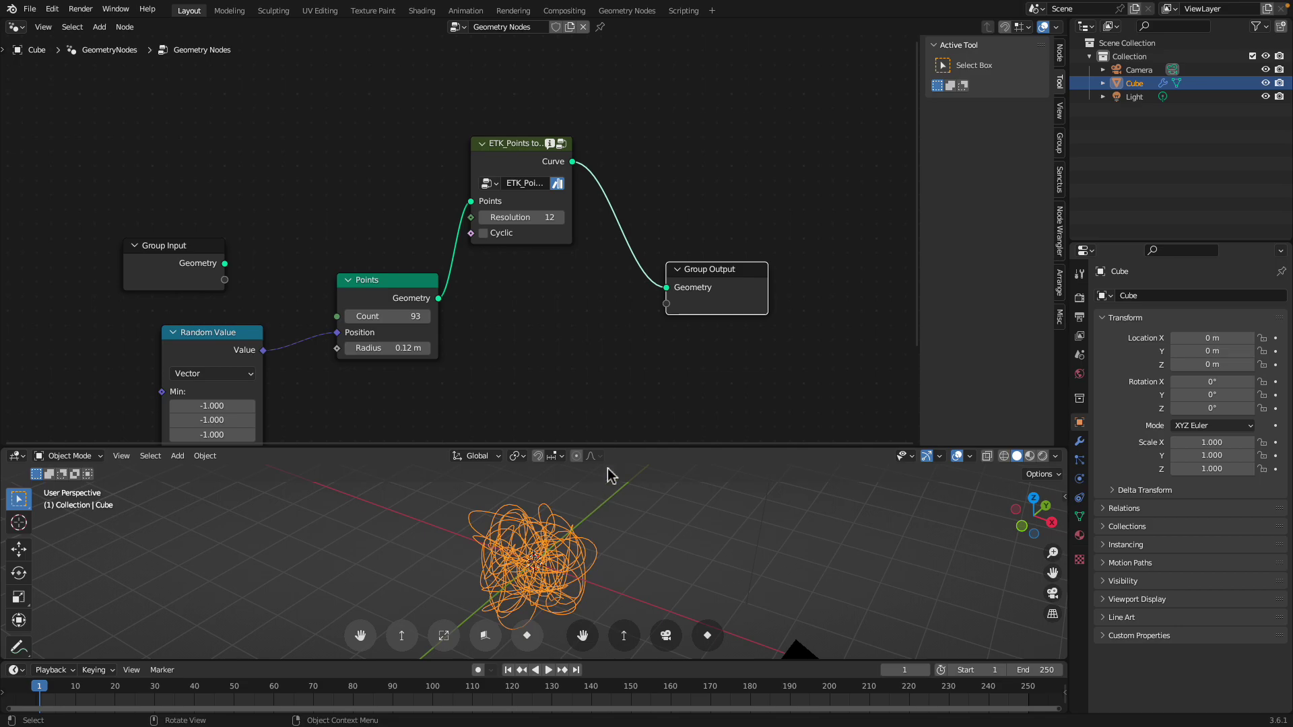
pyautogui.moveTo(619, 445); pyautogui.dragTo(621, 388)
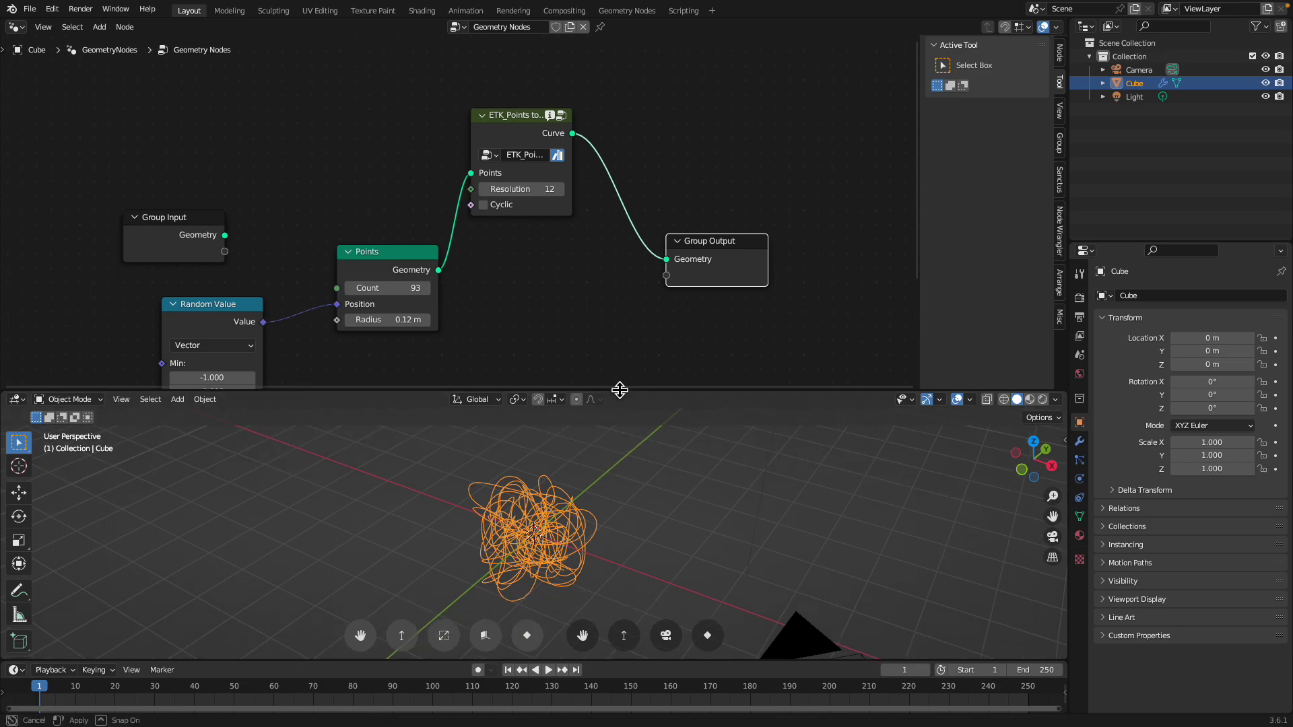
# Set the Bezier node's Resolution to 1 and enlarge the 3D viewport
pyautogui.scroll(1, 507, 209)
pyautogui.doubleClick(516, 192)
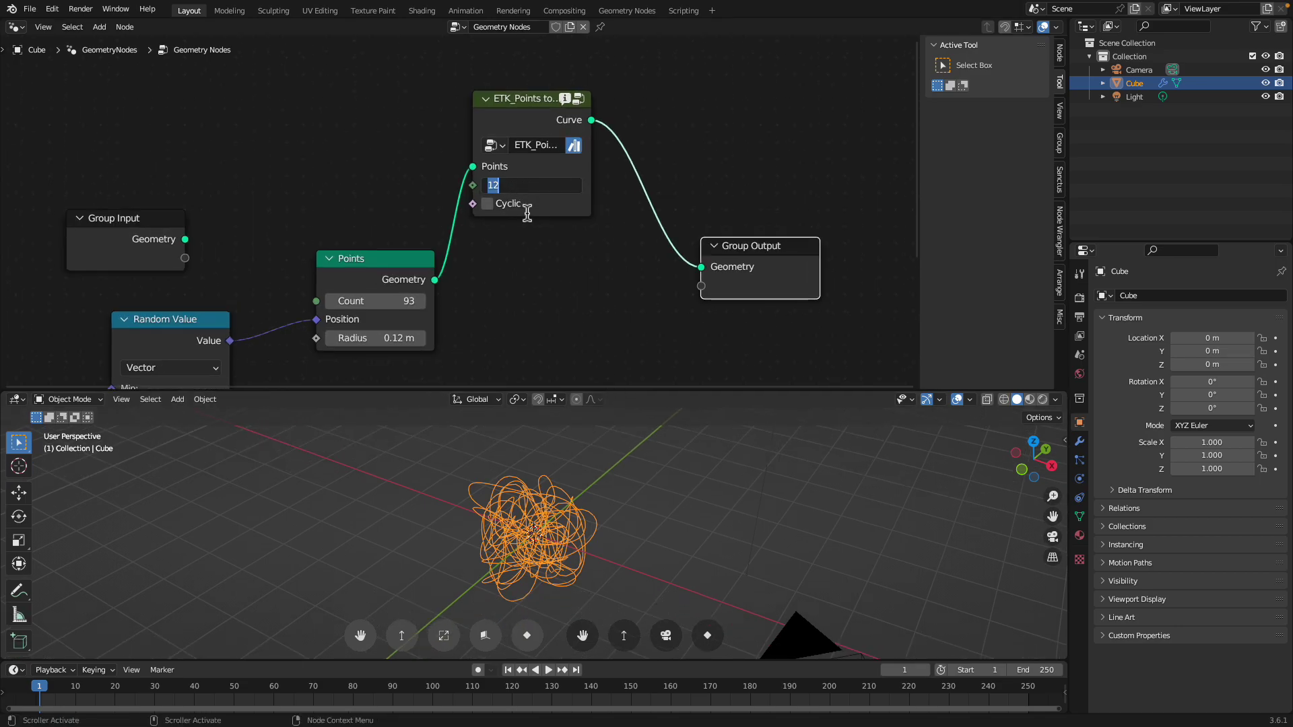
pyautogui.write('1')
pyautogui.press('Return')
pyautogui.moveTo(542, 190); pyautogui.dragTo(556, 191)
pyautogui.hotkey('ctrl', 'z')
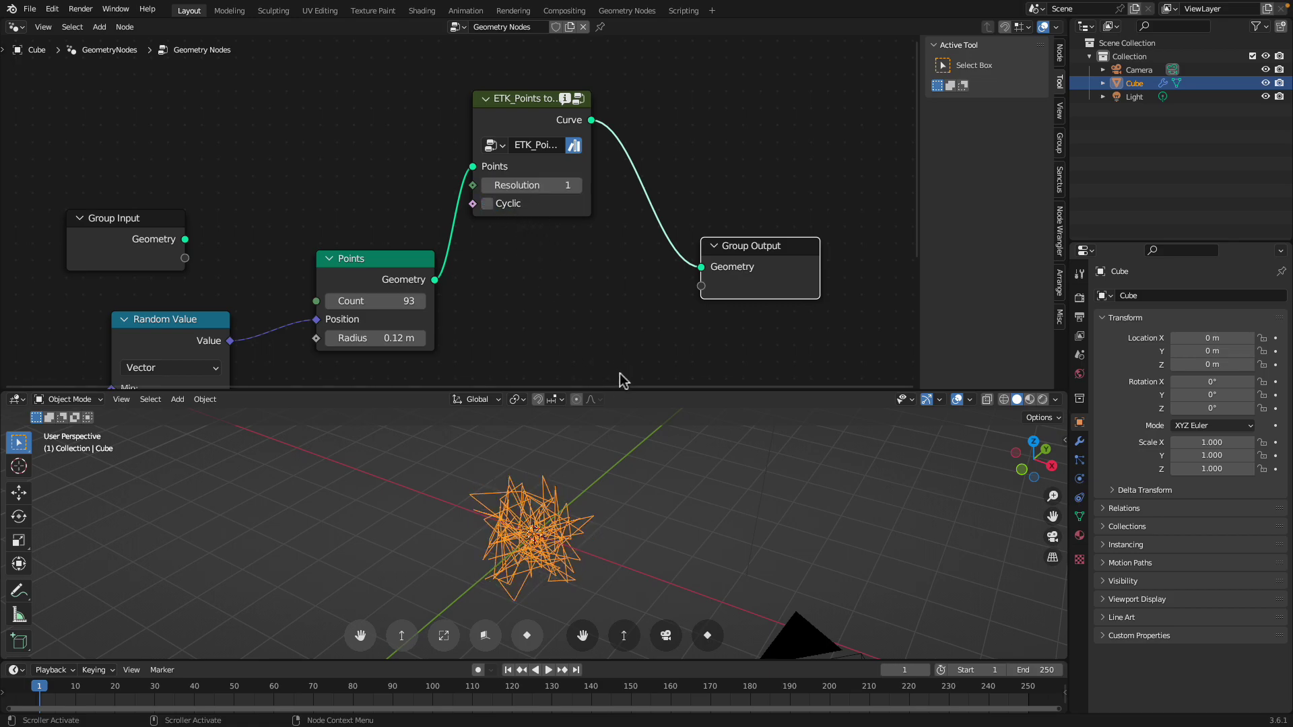
pyautogui.moveTo(620, 390); pyautogui.dragTo(621, 301)
pyautogui.scroll(-1, 368, 224)
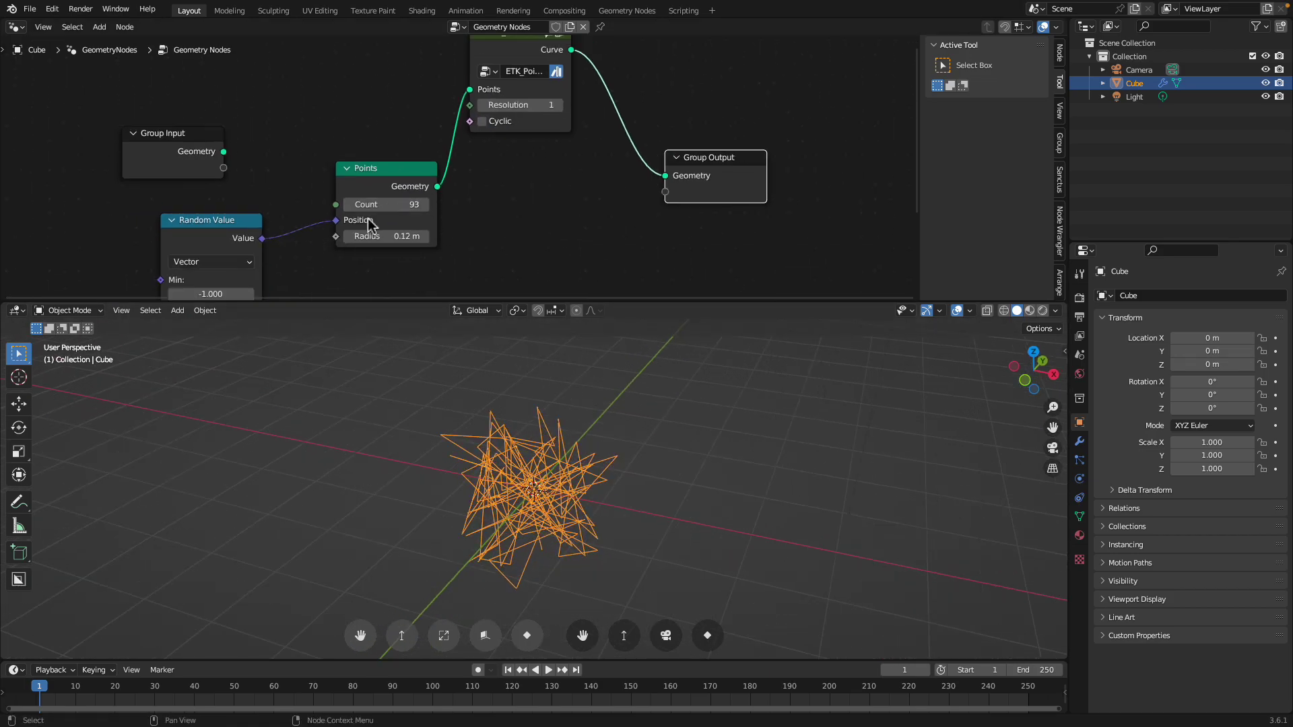
# Try different Count values on the Points node, ending at 89
pyautogui.scroll(-2, 368, 224)
pyautogui.moveTo(387, 133); pyautogui.dragTo(509, 154)
pyautogui.doubleClick(383, 177)
pyautogui.write('20')
pyautogui.press('Return')
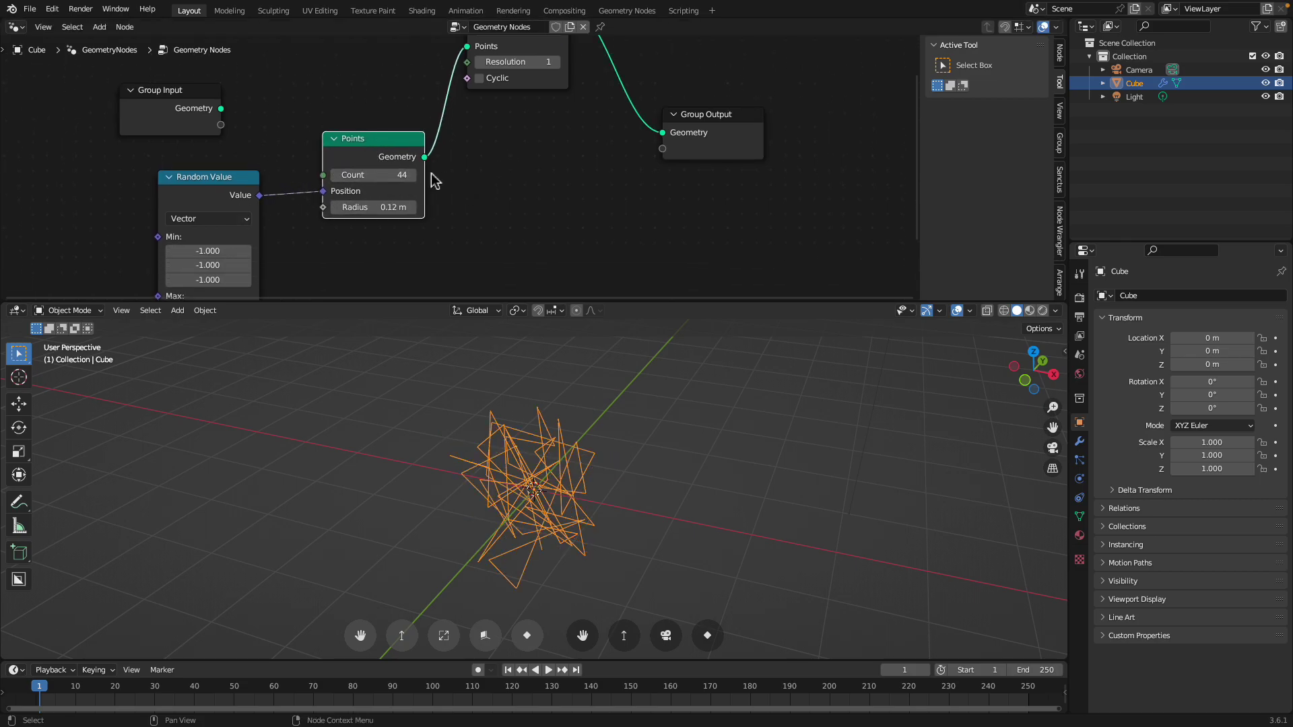
pyautogui.moveTo(370, 178); pyautogui.dragTo(398, 180)
pyautogui.scroll(1, 492, 119)
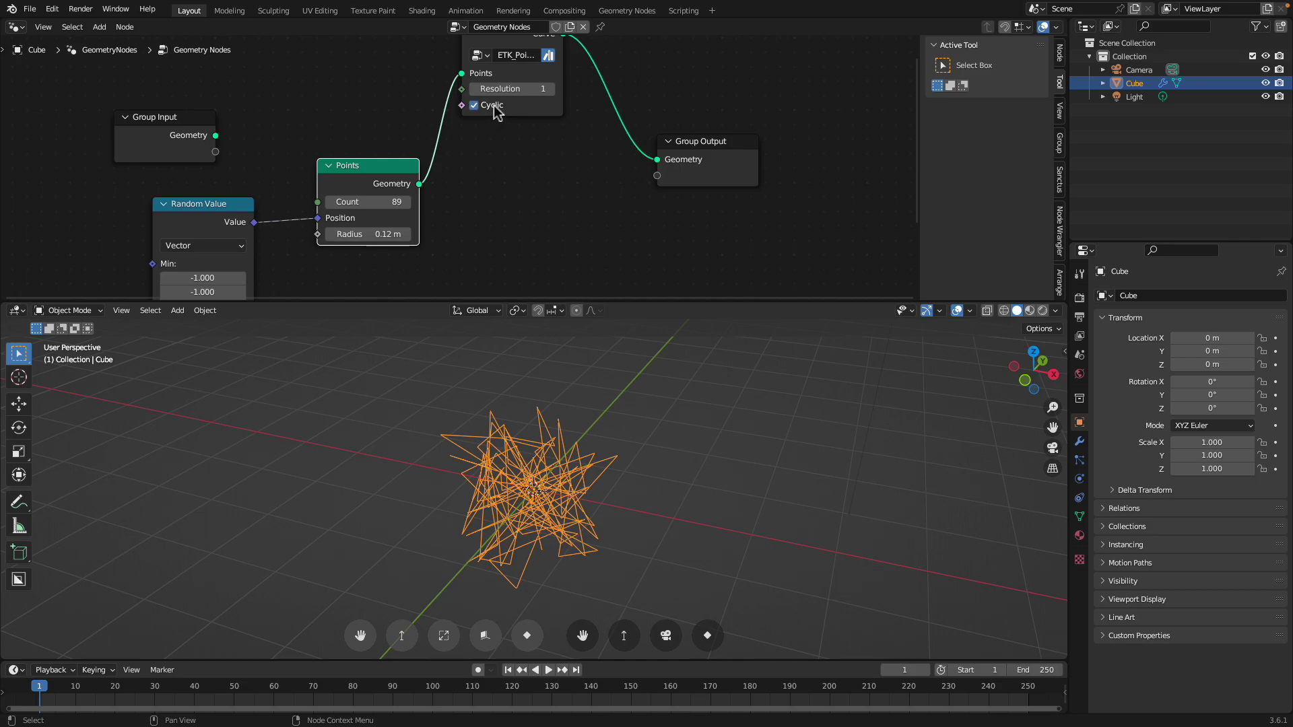
# Enable Cyclic on the ETK_Points to Bezier node and raise its Resolution to 13
pyautogui.moveTo(590, 447); pyautogui.dragTo(661, 421, button='middle')
pyautogui.scroll(2, 661, 421)
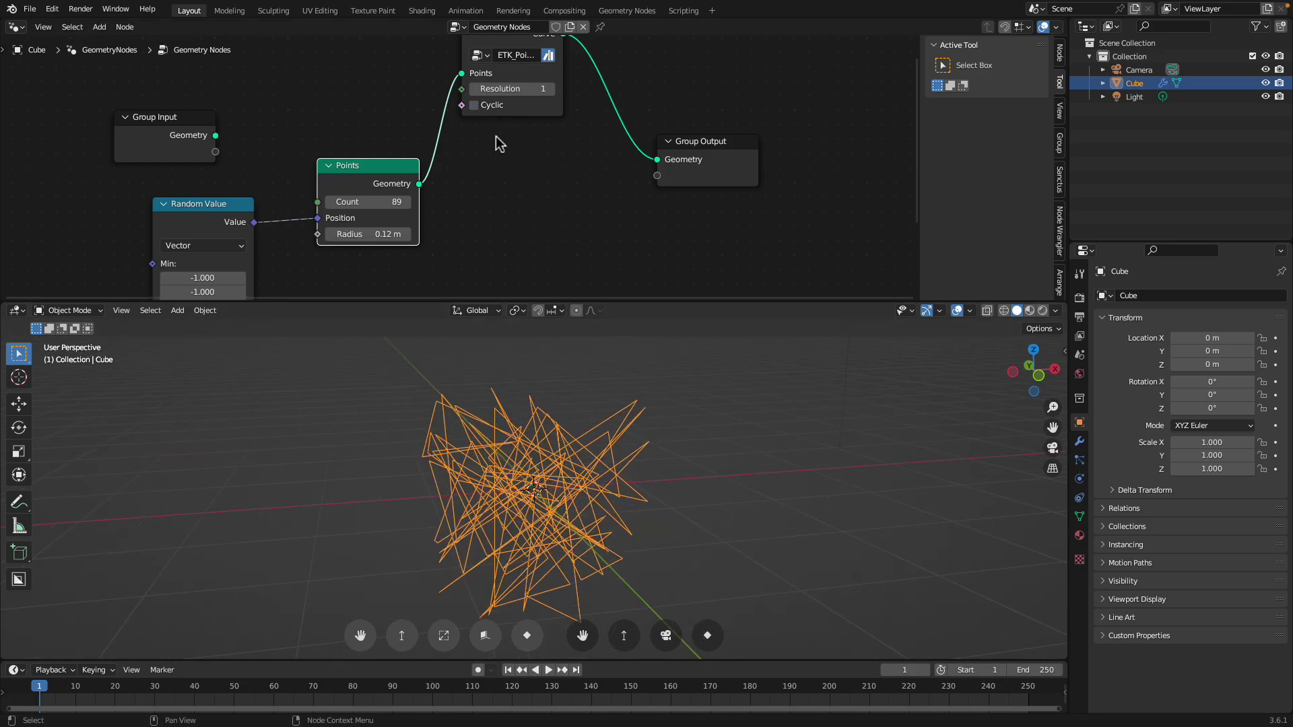
pyautogui.click(475, 105)
pyautogui.moveTo(512, 88); pyautogui.dragTo(556, 88)
pyautogui.moveTo(589, 411); pyautogui.dragTo(593, 377, button='middle')
pyautogui.scroll(-2, 565, 190)
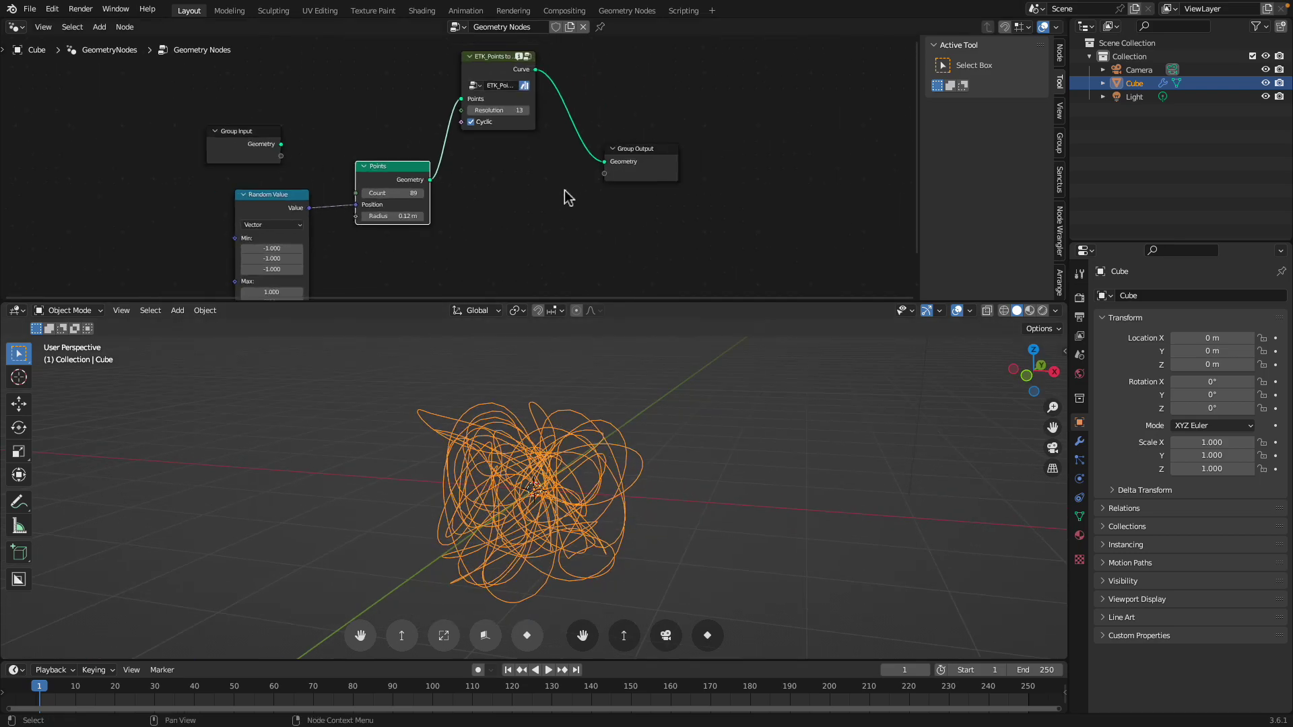
# Change the node editor area to Sverchok Nodes and create a new node tree
pyautogui.click(16, 27)
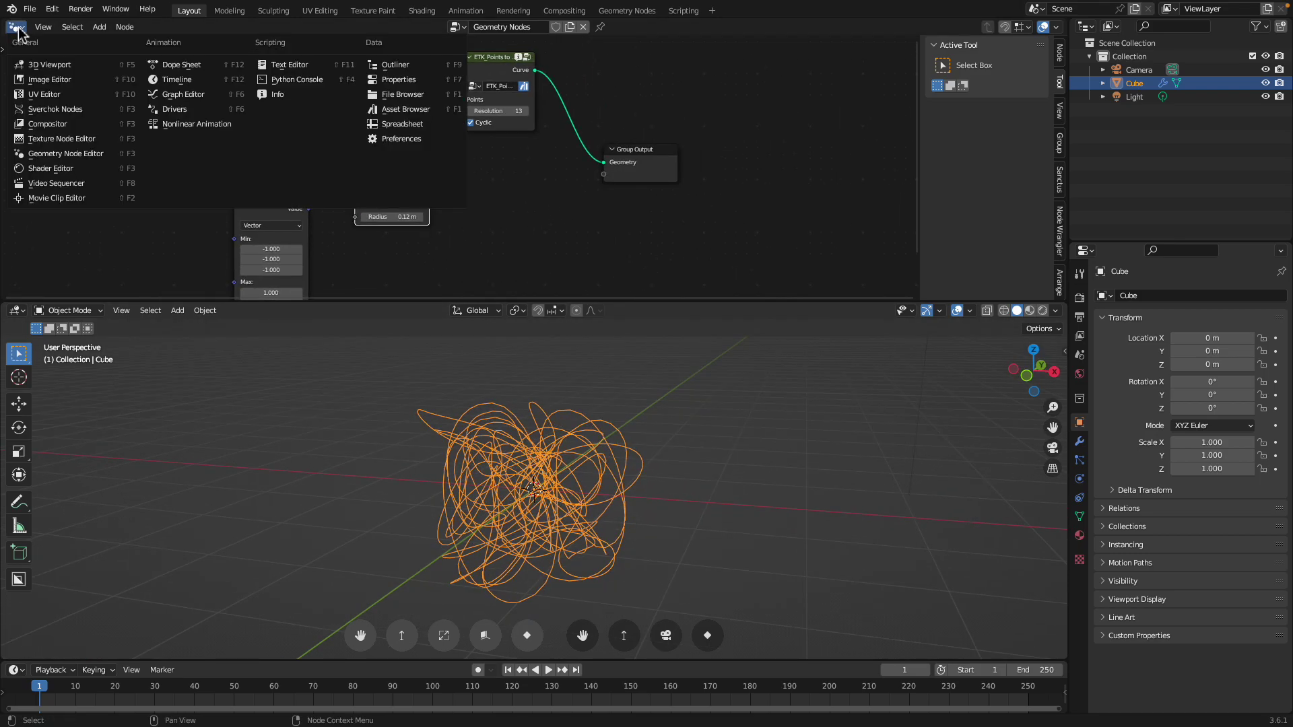
pyautogui.click(47, 110)
pyautogui.click(502, 27)
# Add a Vector P Field node to the empty Sverchok tree
pyautogui.hotkey('shift', 'a')
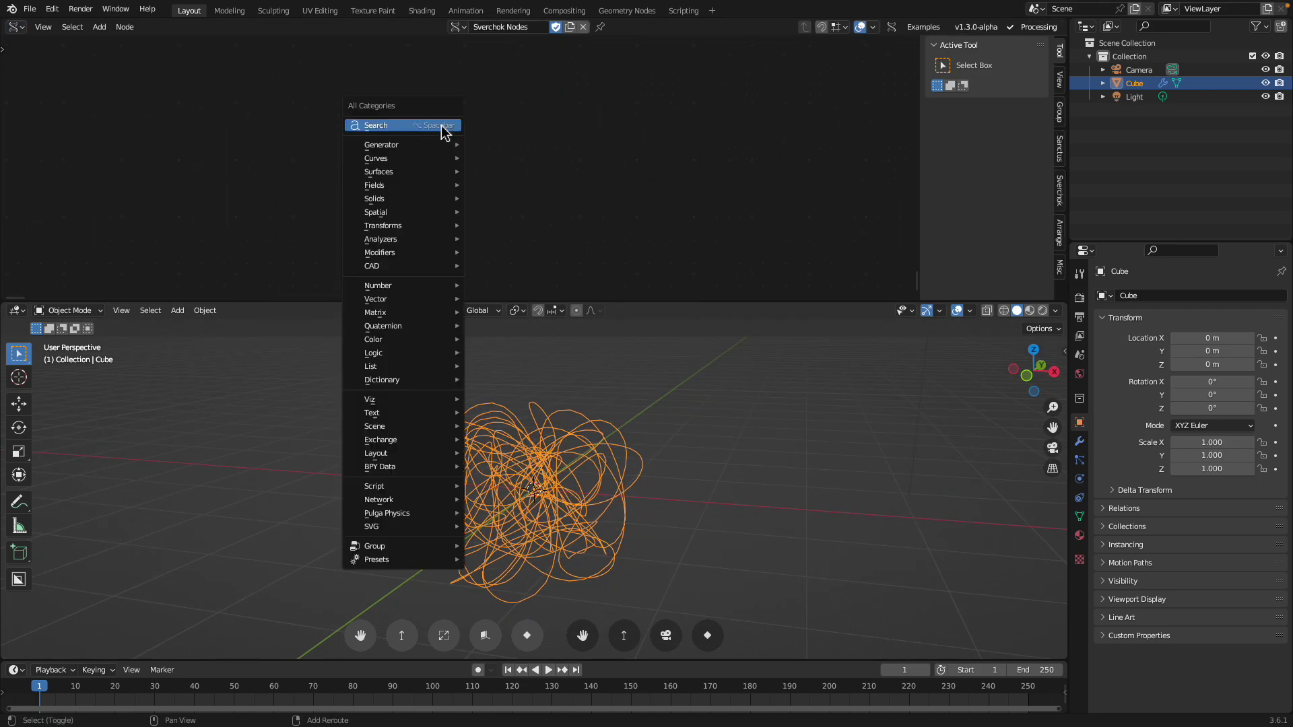
pyautogui.click(444, 126)
pyautogui.write('vector p')
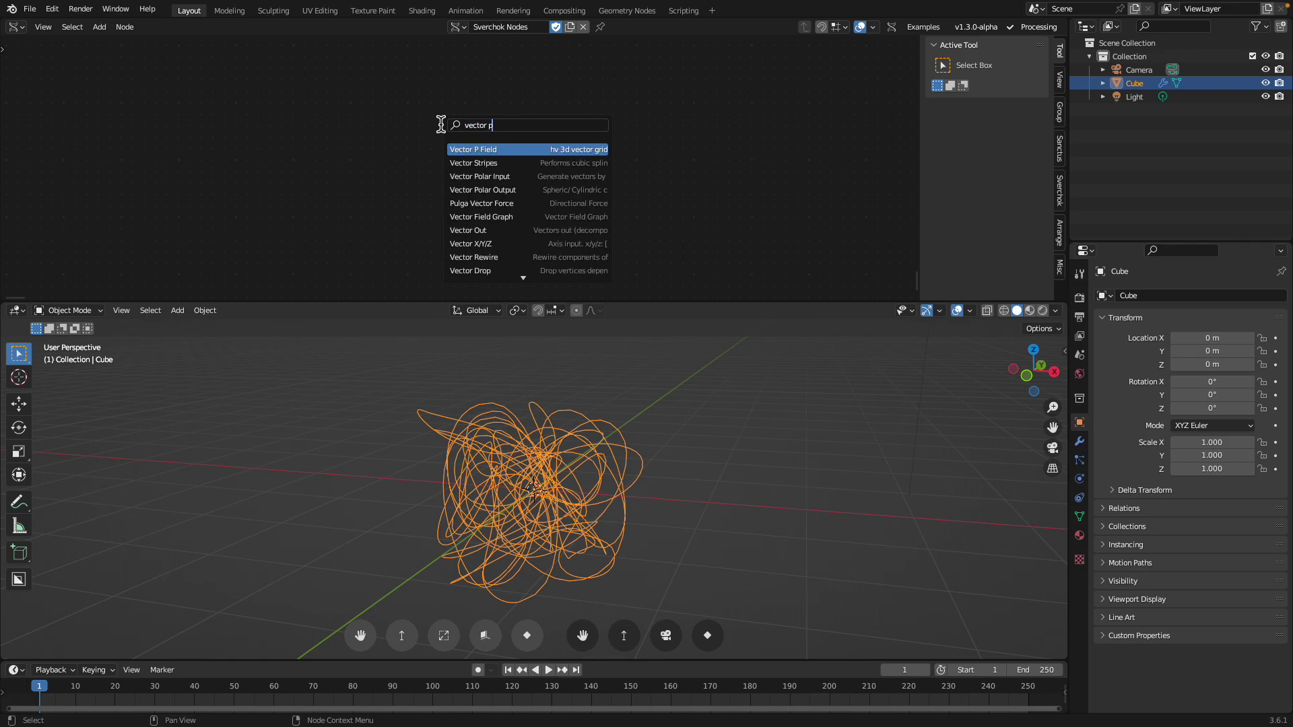
pyautogui.press('Return')
pyautogui.click(369, 87)
pyautogui.scroll(2, 487, 111)
# Add a UV Connection node beside the Vector P Field node
pyautogui.hotkey('shift', 'a')
pyautogui.click(567, 157)
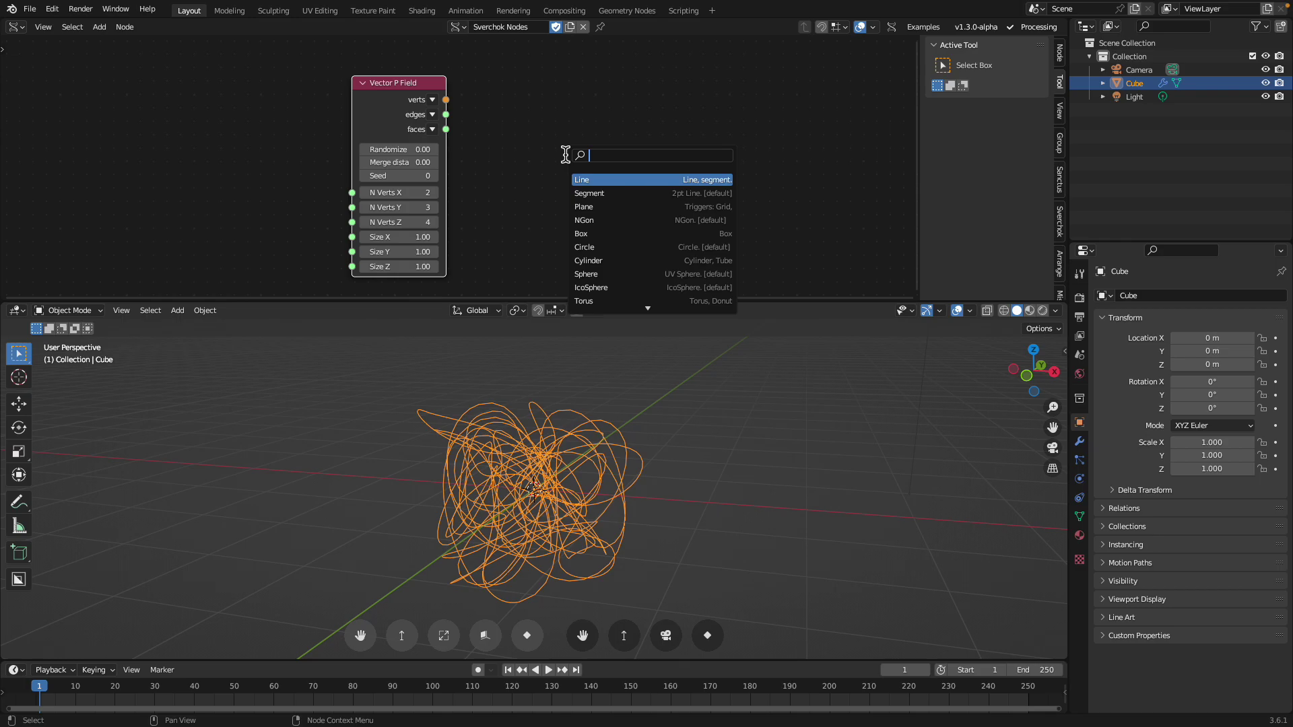
pyautogui.write('uv con')
pyautogui.press('Return')
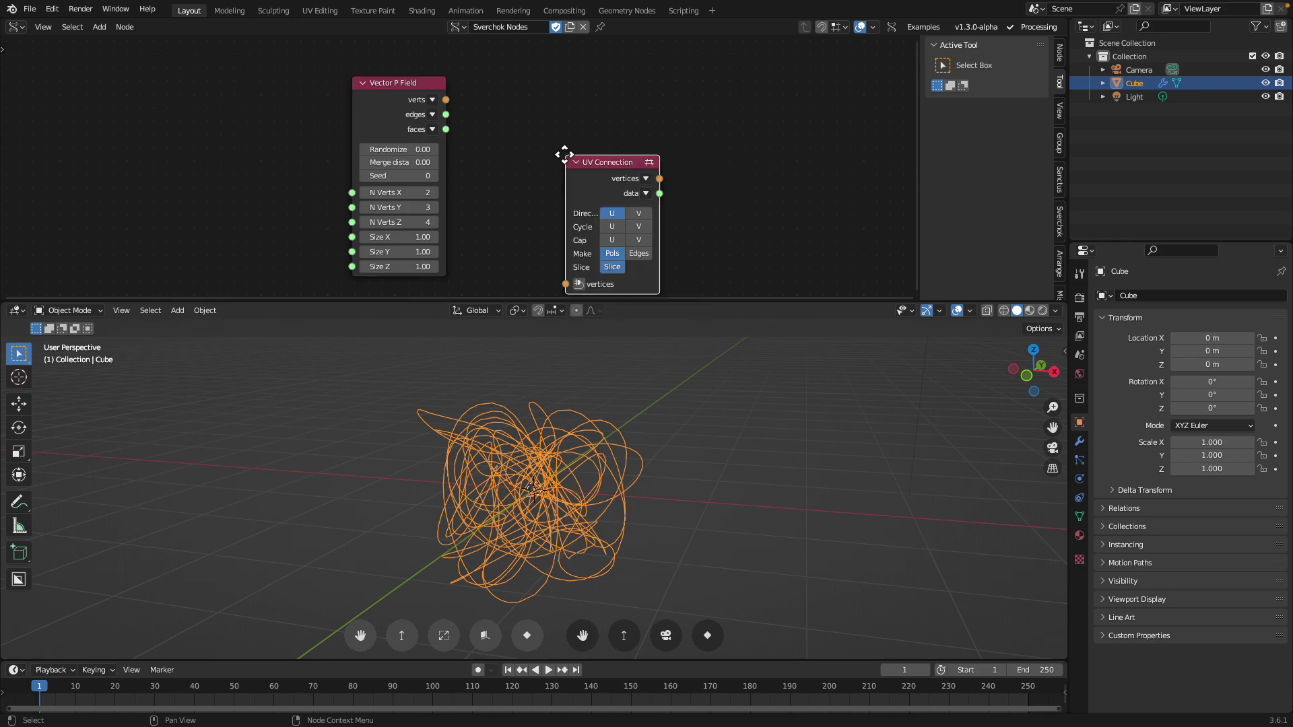
pyautogui.click(510, 107)
# Add a Mesh Viewer node beside the UV Connection node
pyautogui.hotkey('shift', 'a')
pyautogui.click(653, 122)
pyautogui.write('viewer')
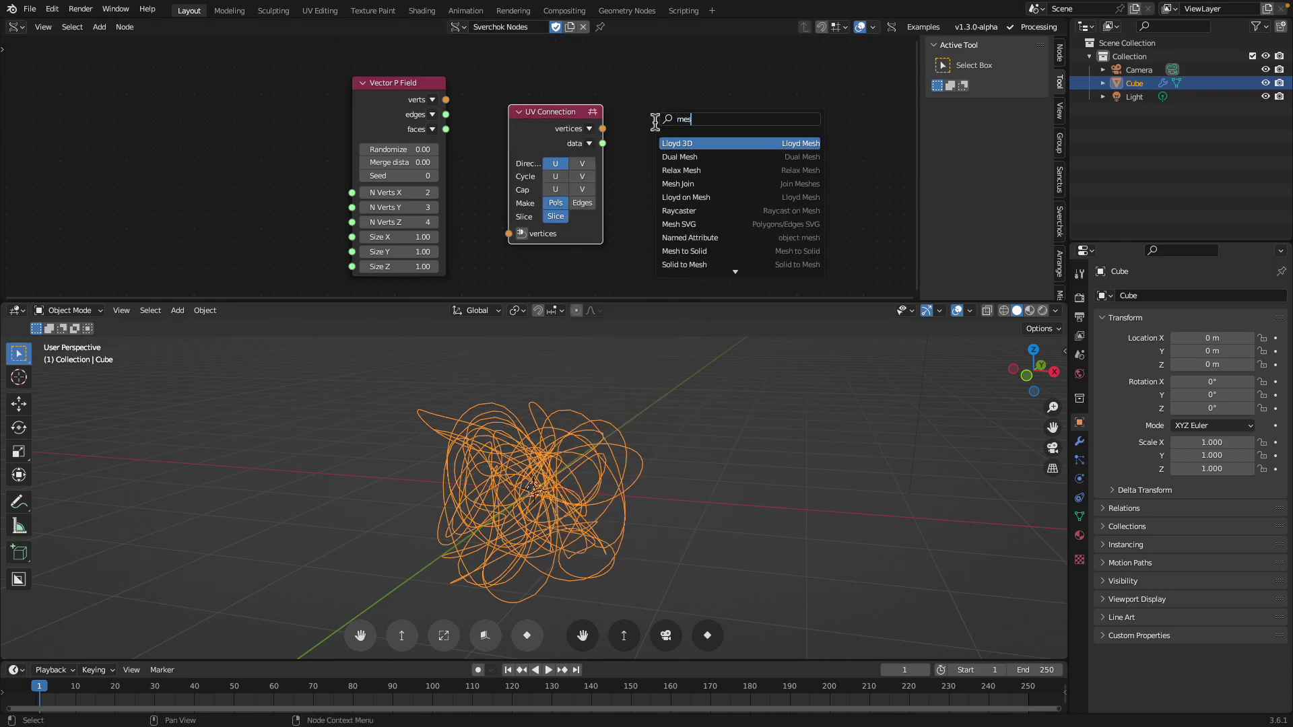
pyautogui.press('BackSpace')
pyautogui.press('BackSpace')
pyautogui.press('BackSpace')
pyautogui.write('wer')
pyautogui.write('mesh vi')
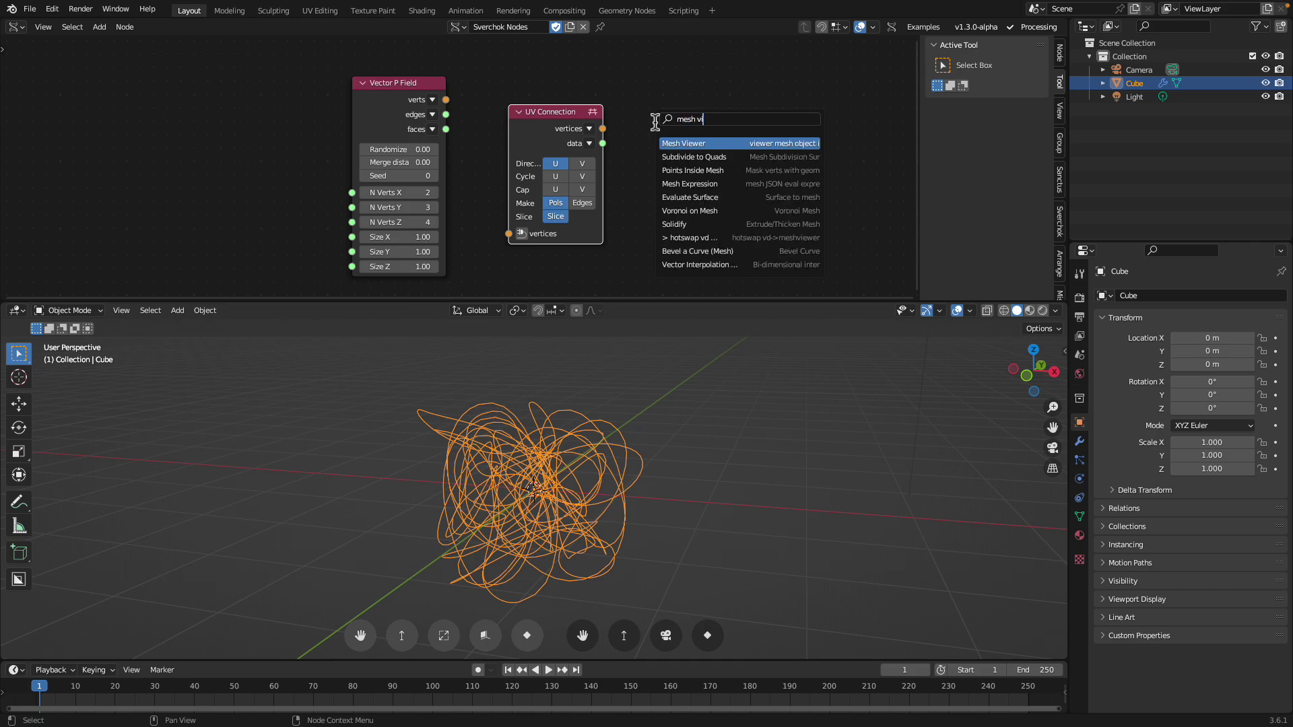
pyautogui.press('Return')
pyautogui.click(657, 125)
# Feed the Vector P Field vertices through UV Connection, set it to make Edges, and link its vertices and data to the Mesh Viewer
pyautogui.moveTo(446, 100); pyautogui.dragTo(509, 233)
pyautogui.click(582, 203)
pyautogui.moveTo(602, 128); pyautogui.dragTo(552, 104)
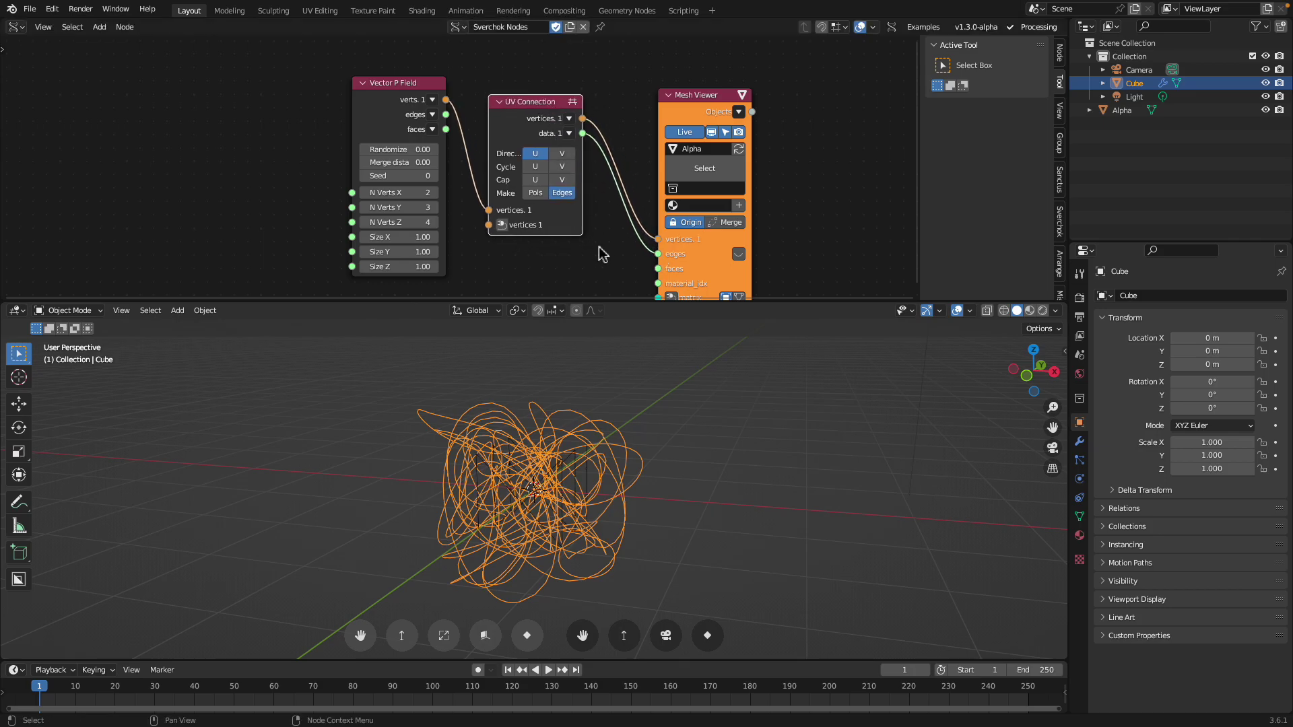
# Add a Matrix In node to the Mesh Viewer's matrix input and set its X location to 2.430
pyautogui.moveTo(614, 275); pyautogui.dragTo(600, 209, button='middle')
pyautogui.click(657, 233)
pyautogui.click(526, 219)
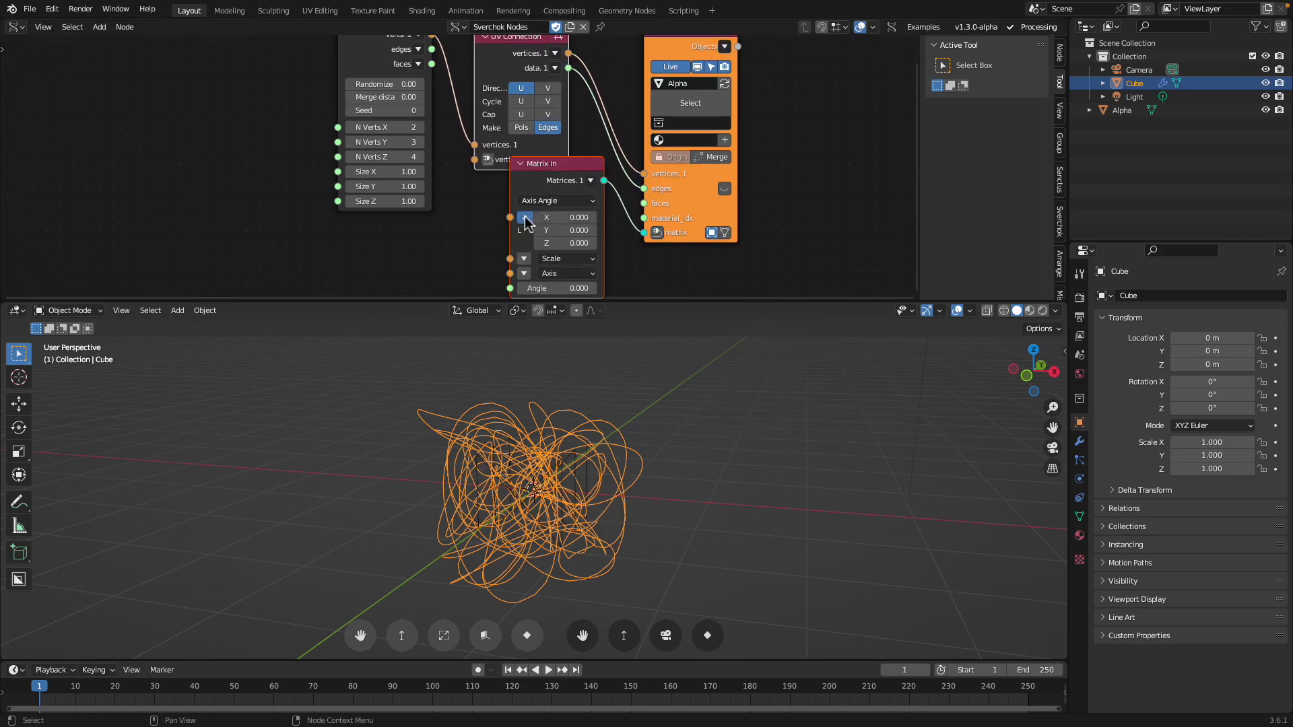
pyautogui.moveTo(552, 219); pyautogui.dragTo(715, 219)
# Set the Vector P Field's Randomize to 0.60 and its X, Y and Z vertex counts to 4
pyautogui.moveTo(418, 169); pyautogui.dragTo(395, 204, button='middle')
pyautogui.moveTo(369, 117); pyautogui.dragTo(410, 118)
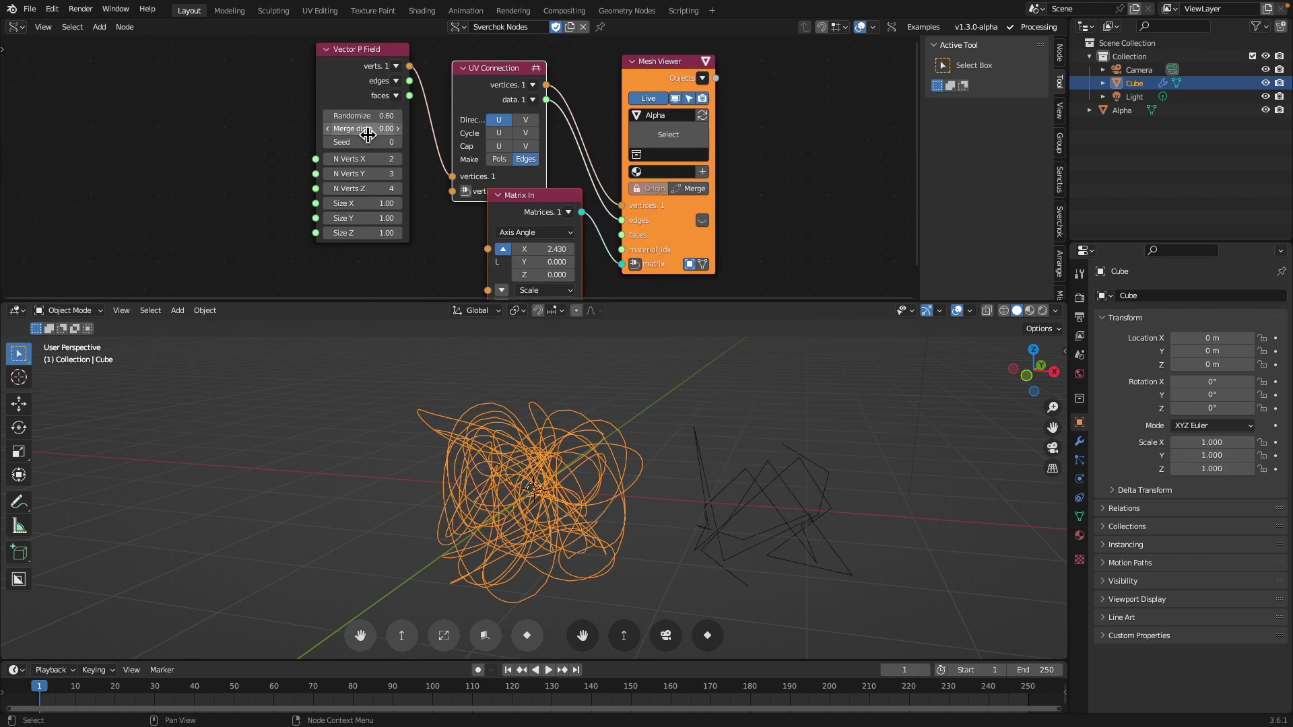
pyautogui.moveTo(370, 159); pyautogui.dragTo(362, 188)
pyautogui.click(313, 167)
pyautogui.write('4')
pyautogui.press('Return')
pyautogui.moveTo(697, 446); pyautogui.dragTo(713, 455, button='middle')
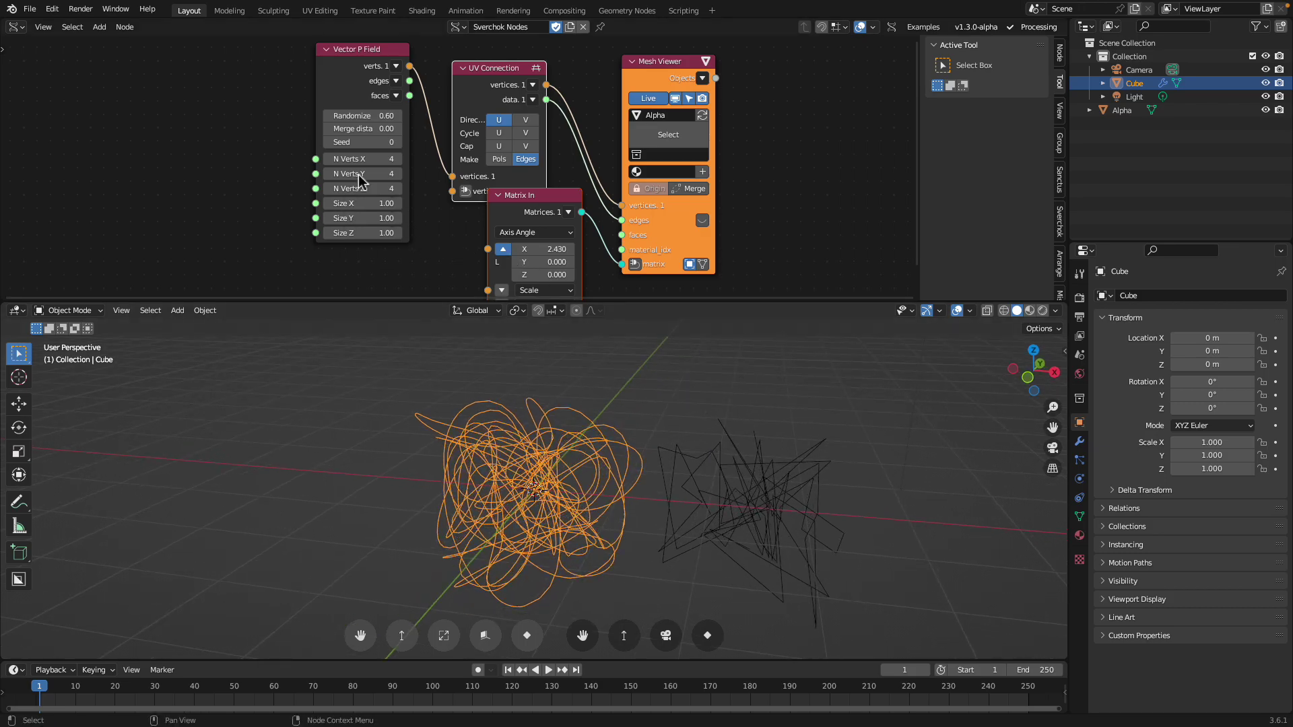
# Replace the Vector P Field with a Random Vector node feeding UV Connection's vertices
pyautogui.press('x')
pyautogui.hotkey('shift', 'a')
pyautogui.write('random v')
pyautogui.press('Return')
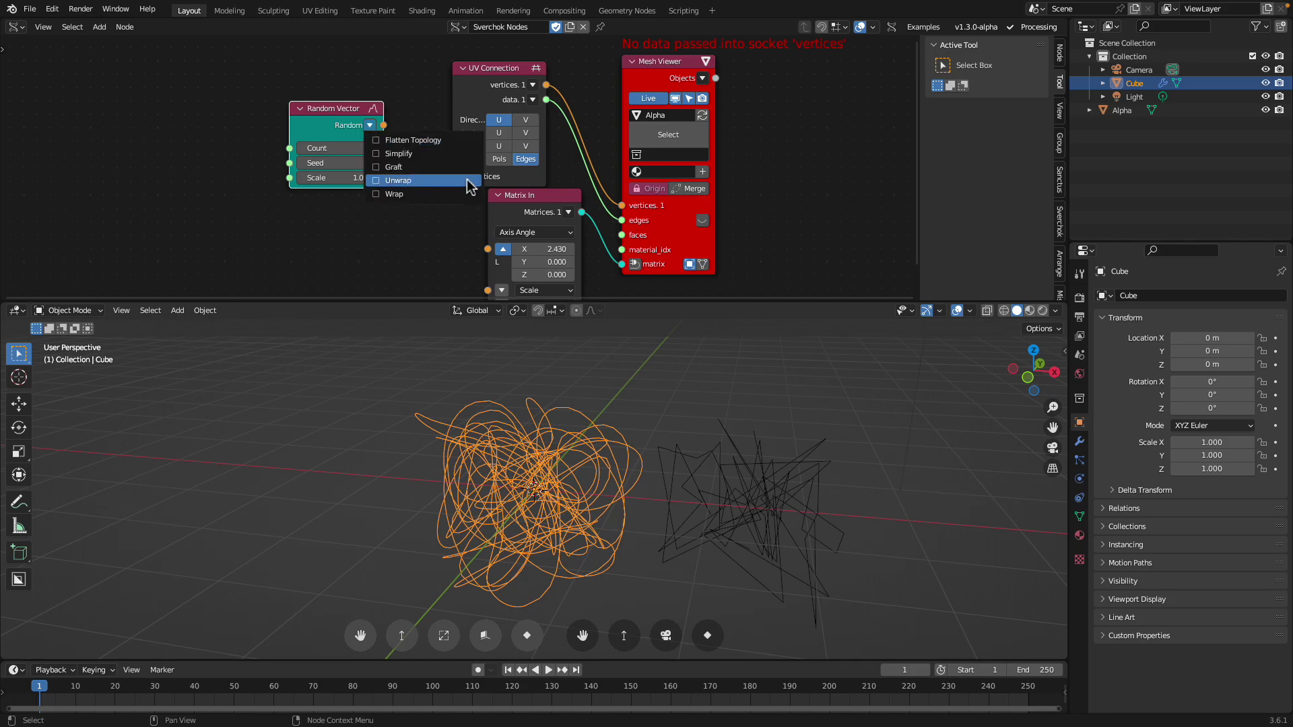
pyautogui.moveTo(384, 125); pyautogui.dragTo(453, 178)
# Set the Random Vector count to 314 and deselect all objects in the viewport
pyautogui.moveTo(338, 149); pyautogui.dragTo(758, 150)
pyautogui.scroll(4, 727, 514)
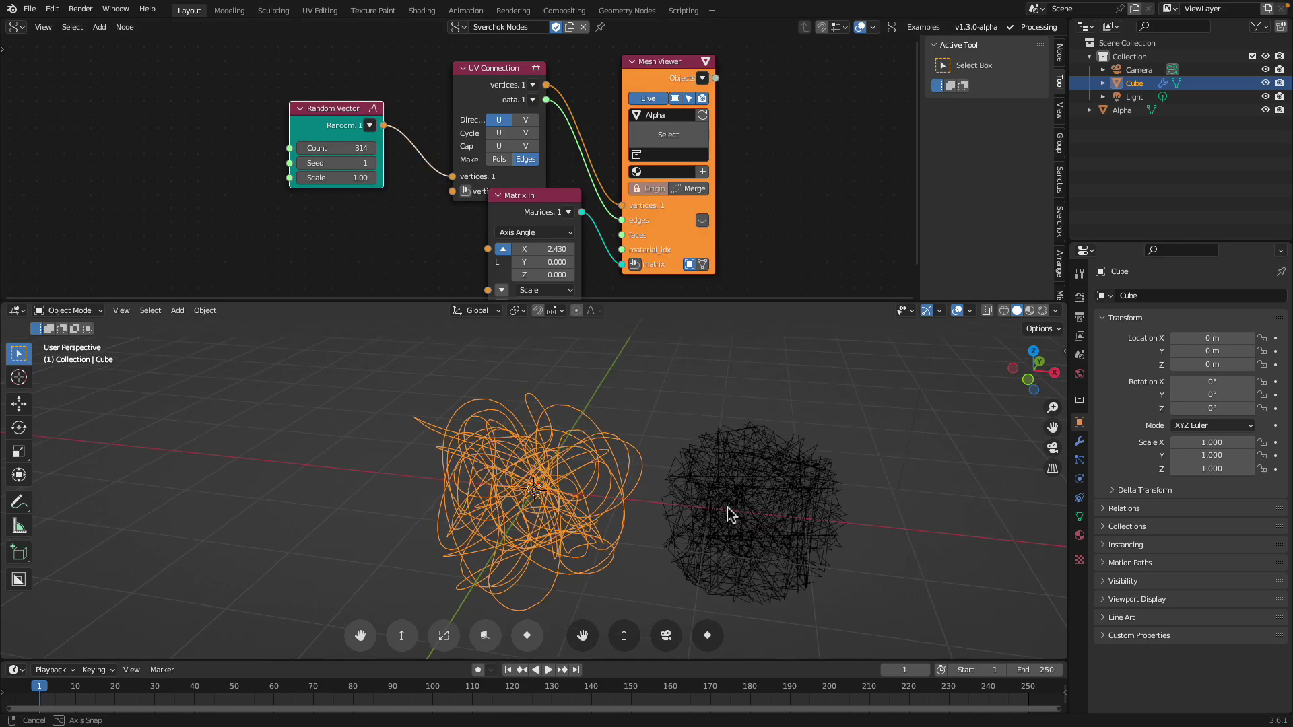
pyautogui.moveTo(573, 446); pyautogui.dragTo(568, 372, button='middle')
pyautogui.press('a')
pyautogui.press('a')
pyautogui.press('a')
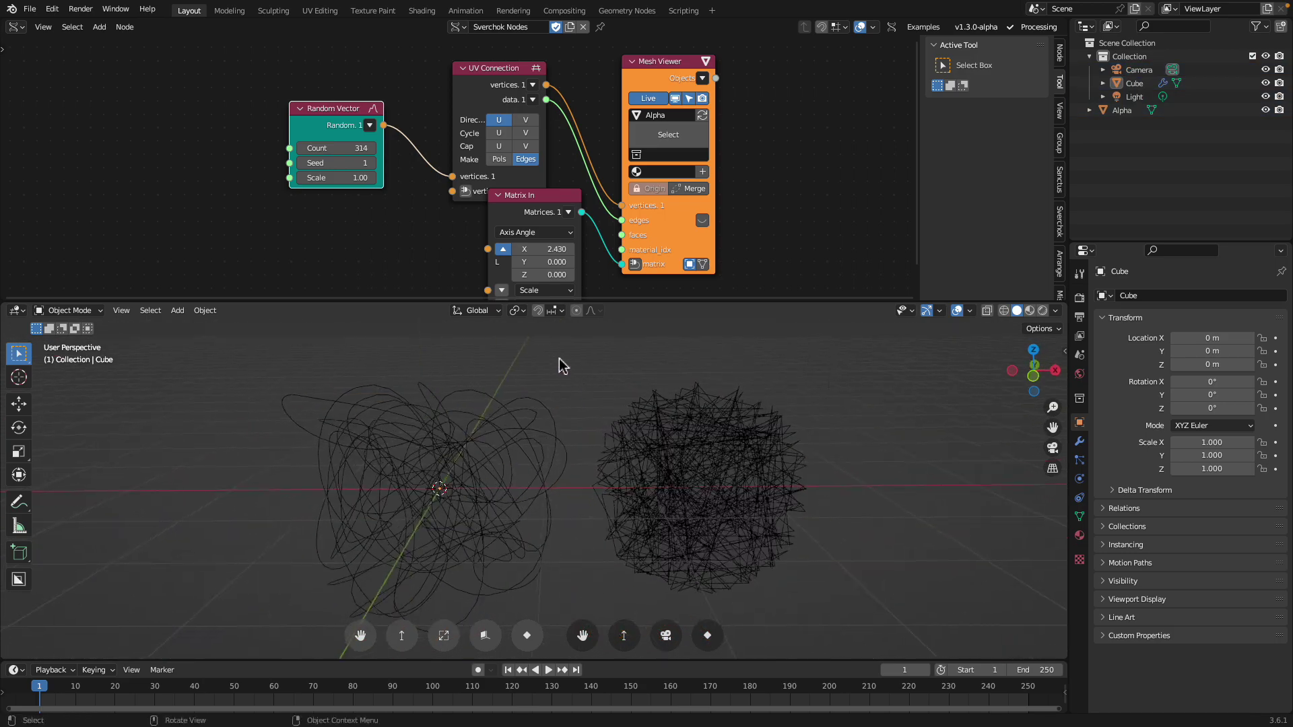
# Move Random Vector aside and insert a Randomize node between it and UV Connection
pyautogui.press('g')
pyautogui.click(134, 124)
pyautogui.hotkey('shift', 'a')
pyautogui.click(294, 110)
pyautogui.write('randomize')
pyautogui.press('Return')
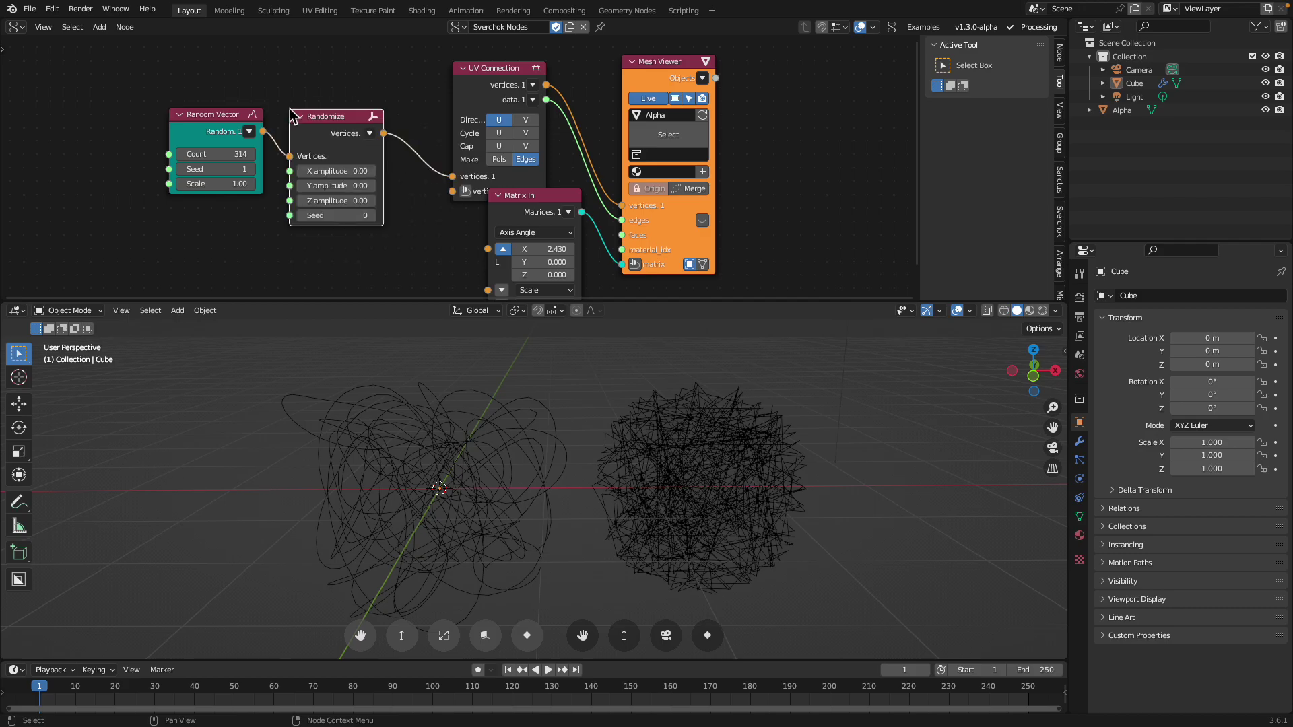
# Set the Randomize node's X, Y and Z amplitudes to 0.41 and move Matrix In clear of UV Connection
pyautogui.click(315, 111)
pyautogui.moveTo(365, 173); pyautogui.dragTo(397, 173)
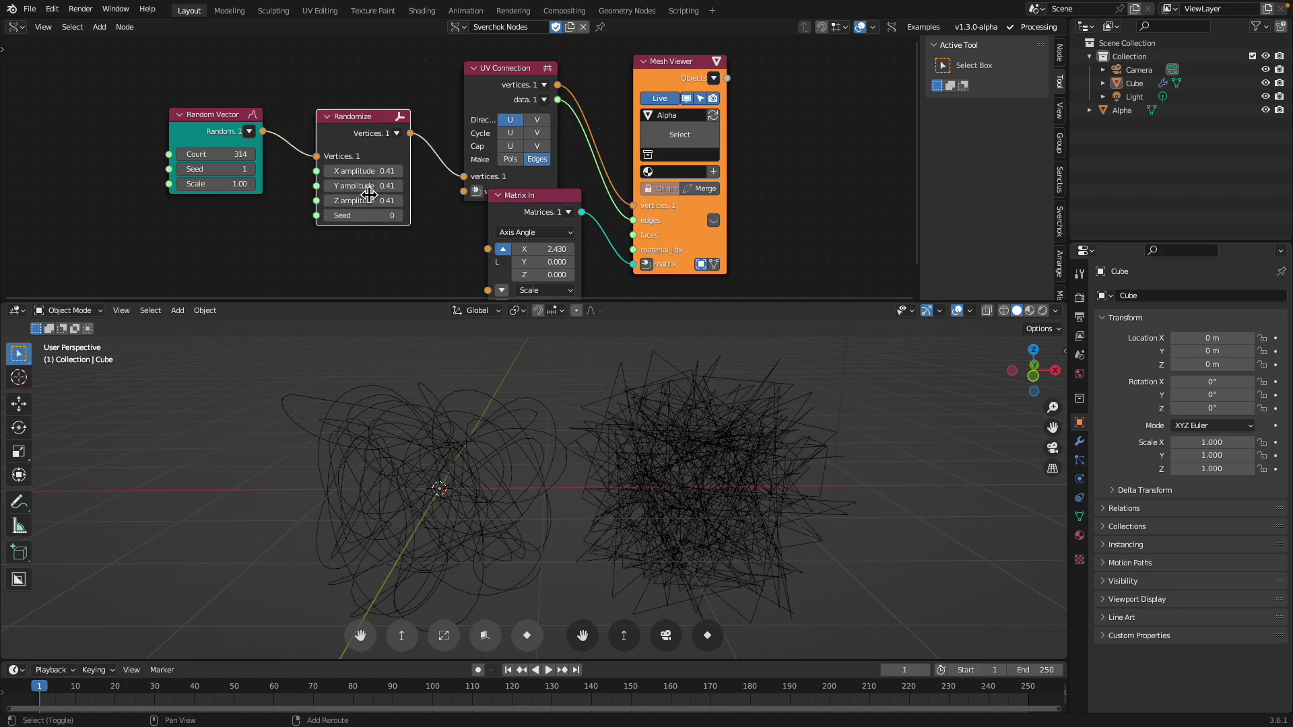
pyautogui.moveTo(559, 212); pyautogui.dragTo(530, 249)
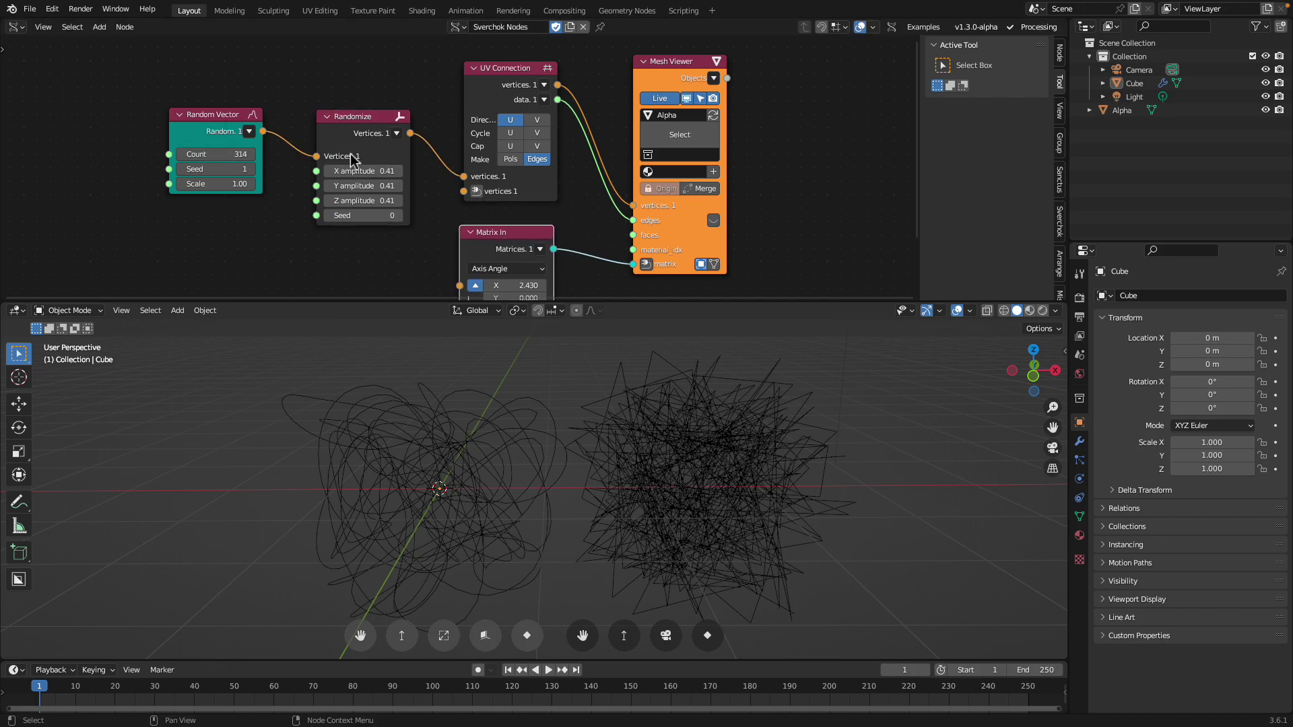
# Hide the node editor's sidebar, give the editor more height, and select the Cube object
pyautogui.moveTo(917, 142); pyautogui.dragTo(1017, 144)
pyautogui.moveTo(801, 303); pyautogui.dragTo(808, 336)
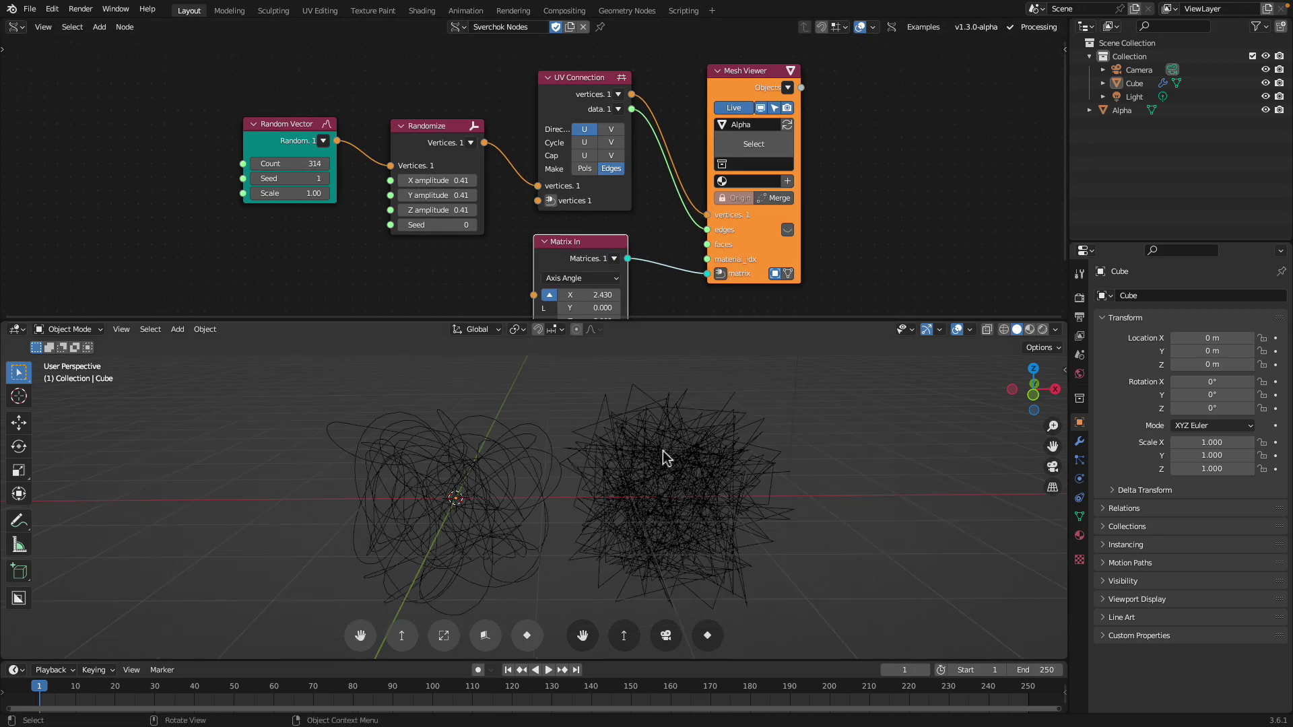
pyautogui.click(509, 439)
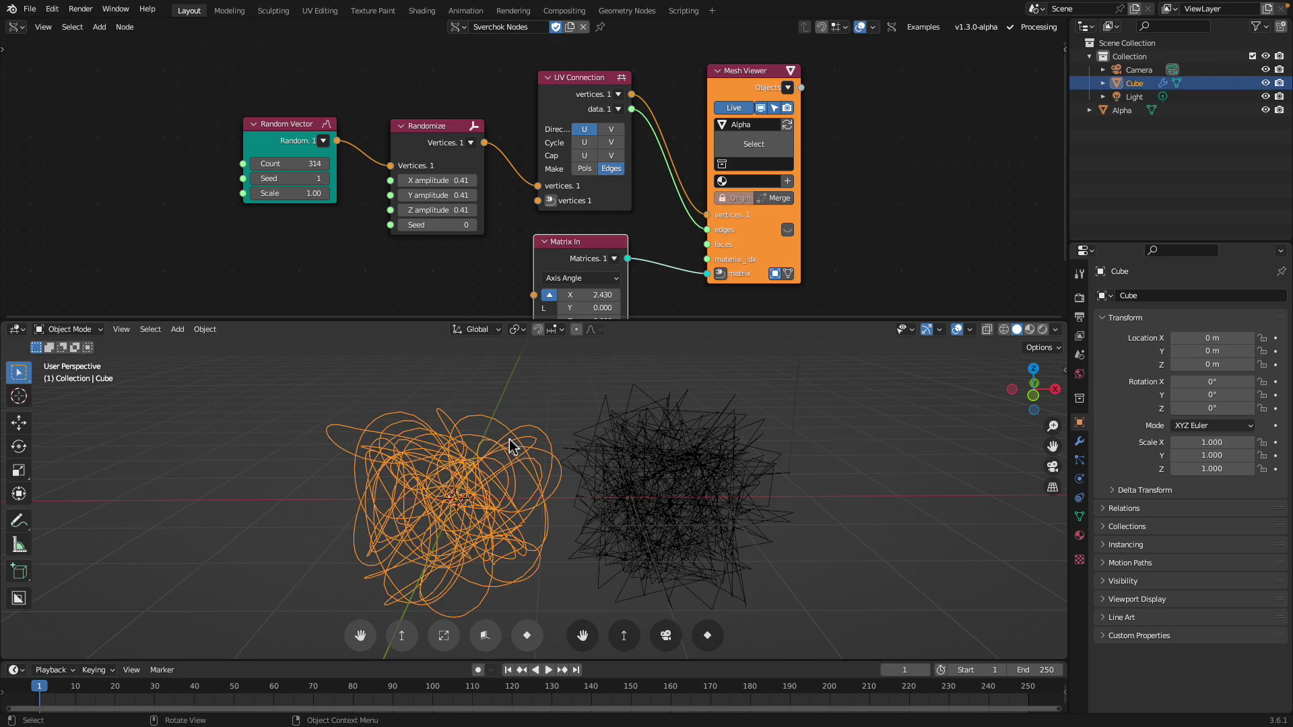
pyautogui.scroll(-1, 145, 132)
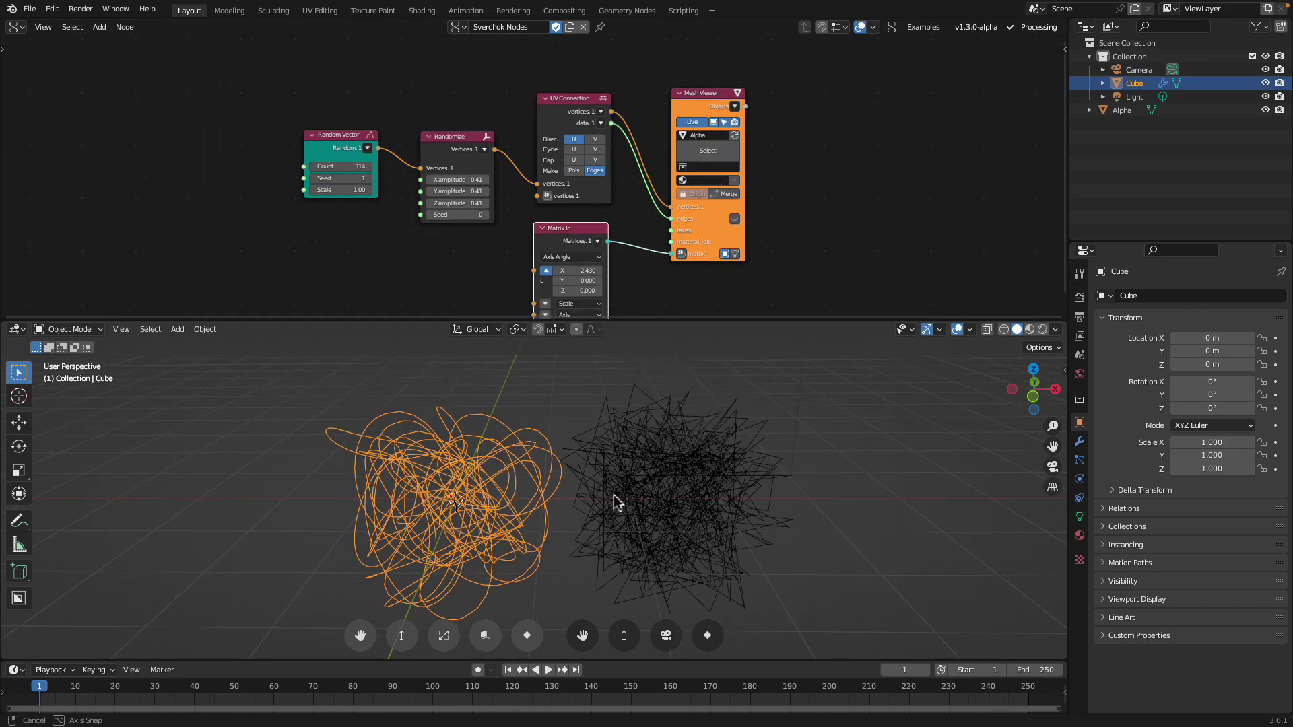
# Switch the node area to the Geometry Node Editor and spread out the Random Value, Group Input and Points nodes
pyautogui.click(18, 30)
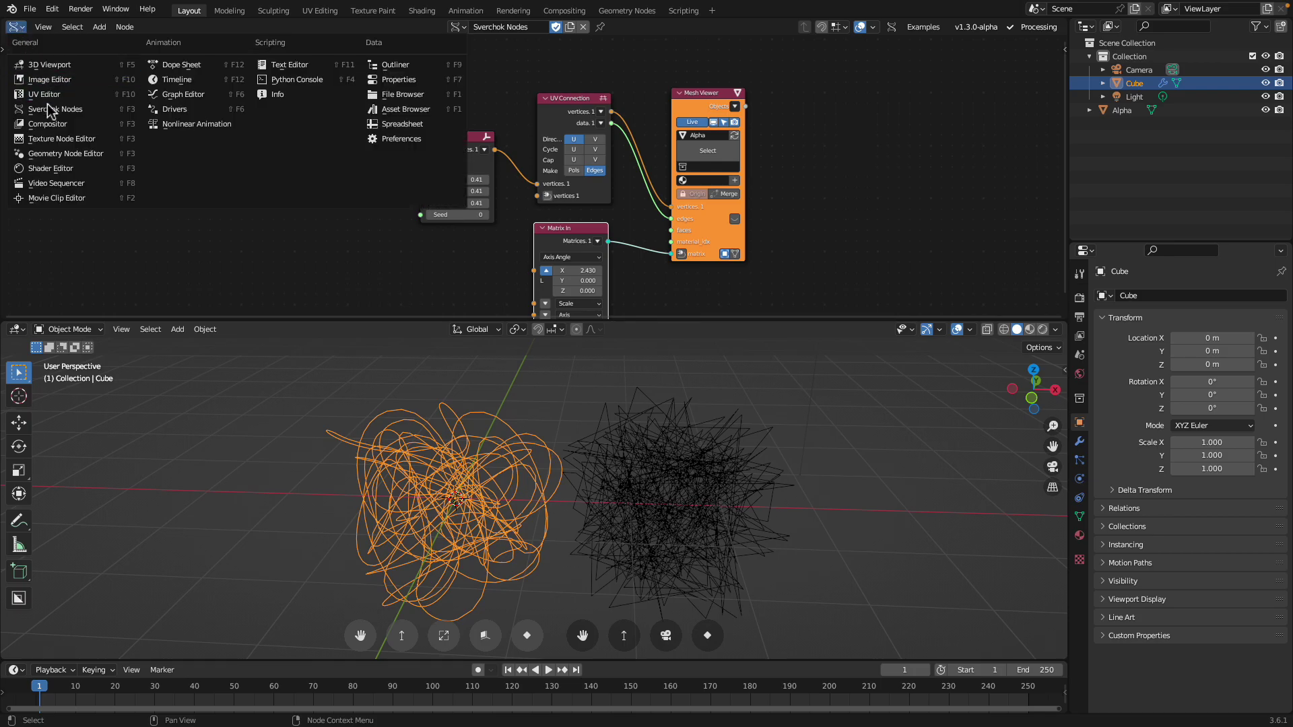
pyautogui.click(66, 157)
pyautogui.moveTo(414, 222); pyautogui.dragTo(428, 90)
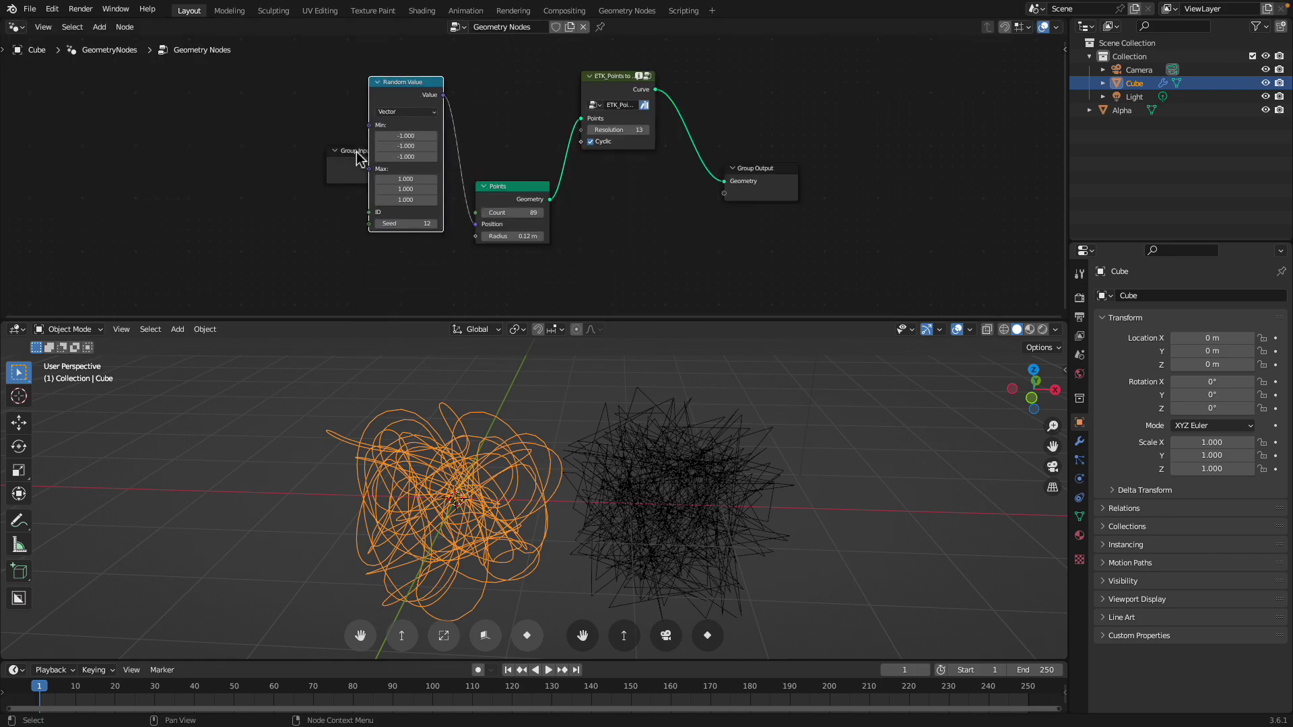
pyautogui.moveTo(363, 152); pyautogui.dragTo(278, 146)
pyautogui.moveTo(502, 188); pyautogui.dragTo(503, 130)
pyautogui.scroll(1, 490, 157)
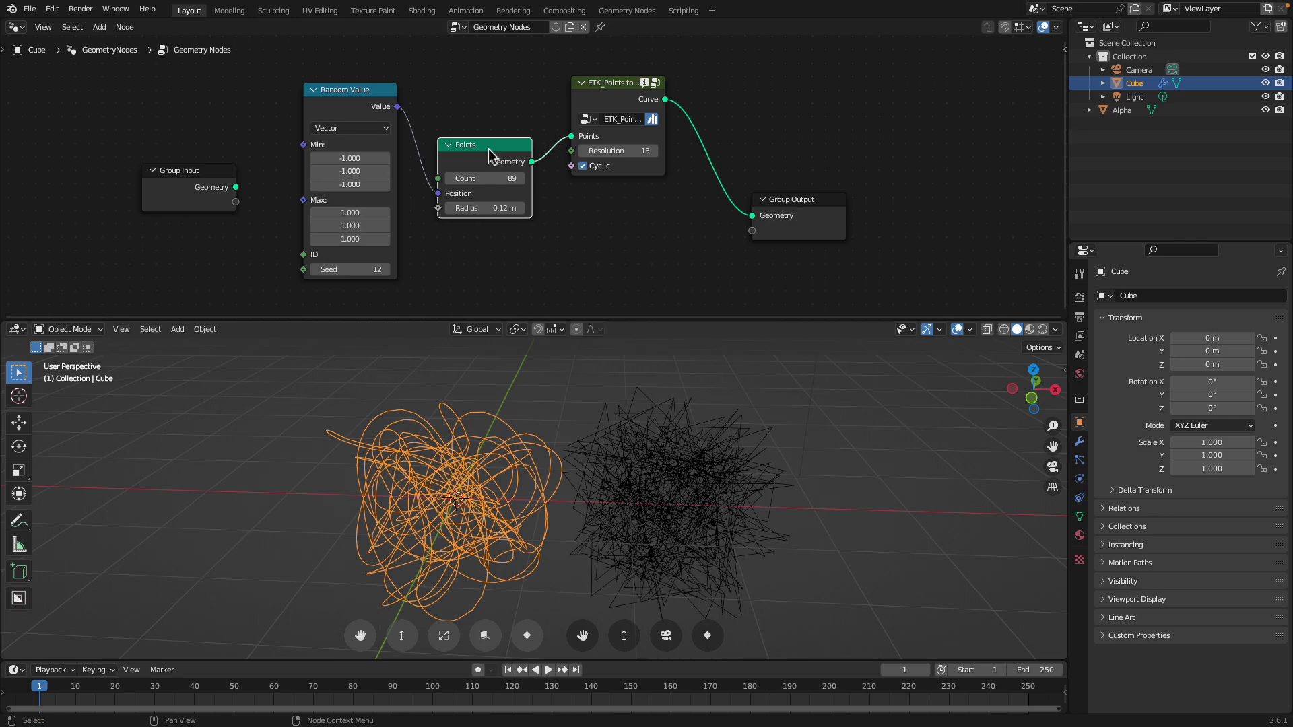
# Set the ETK_Points to Bezier resolution to 5 and compare the Cube with the Alpha object
pyautogui.click(629, 151)
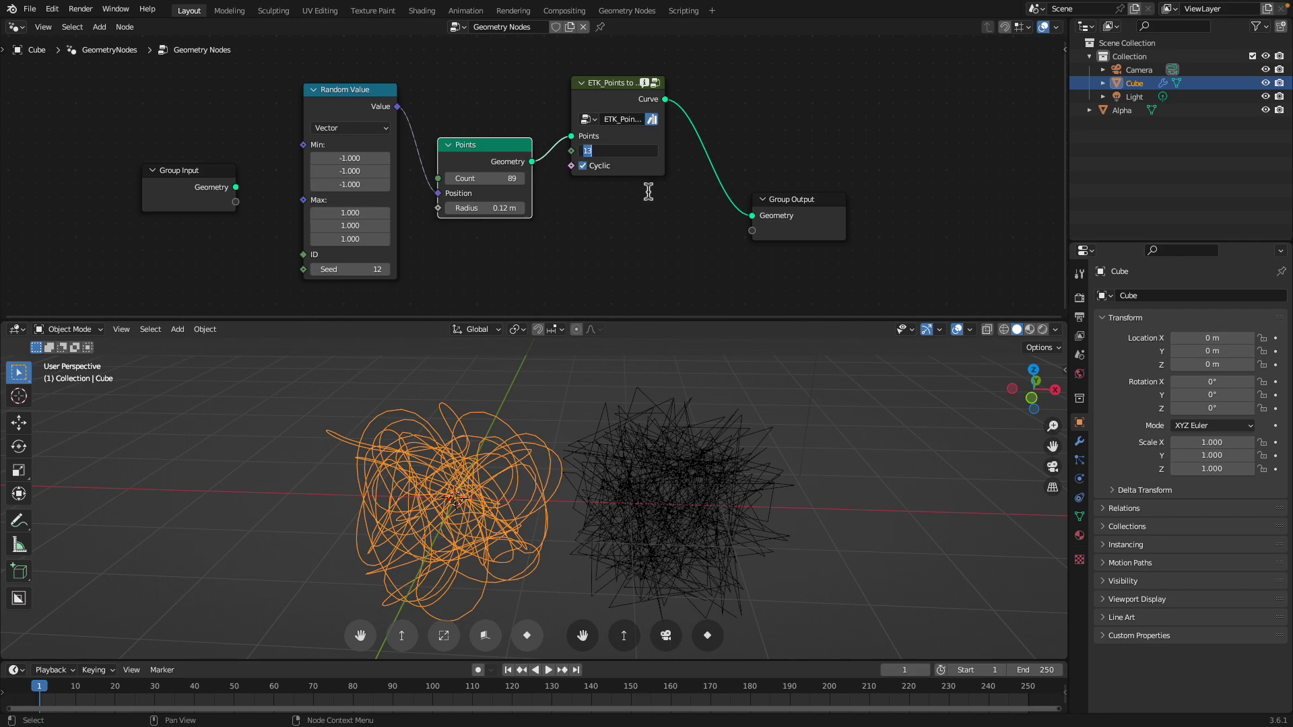
pyautogui.write('5')
pyautogui.press('Return')
pyautogui.moveTo(809, 201); pyautogui.dragTo(801, 169)
pyautogui.scroll(1, 676, 411)
pyautogui.click(675, 421)
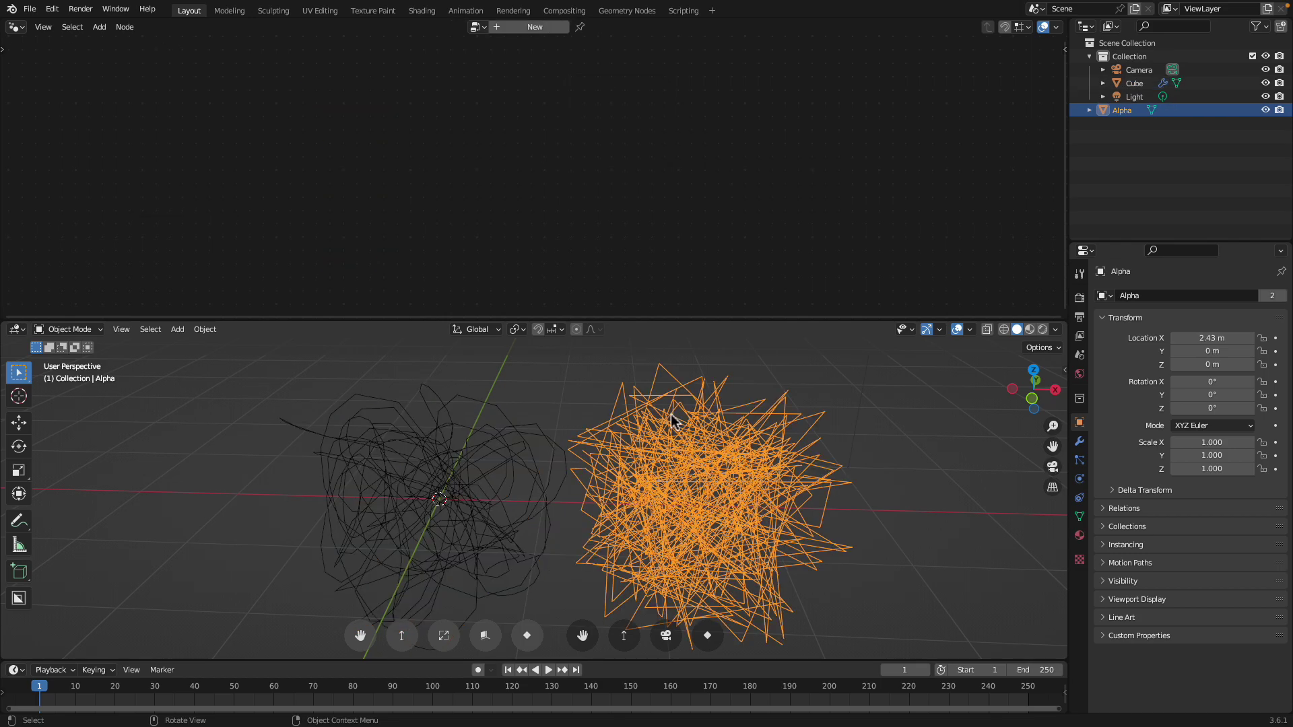
pyautogui.click(511, 450)
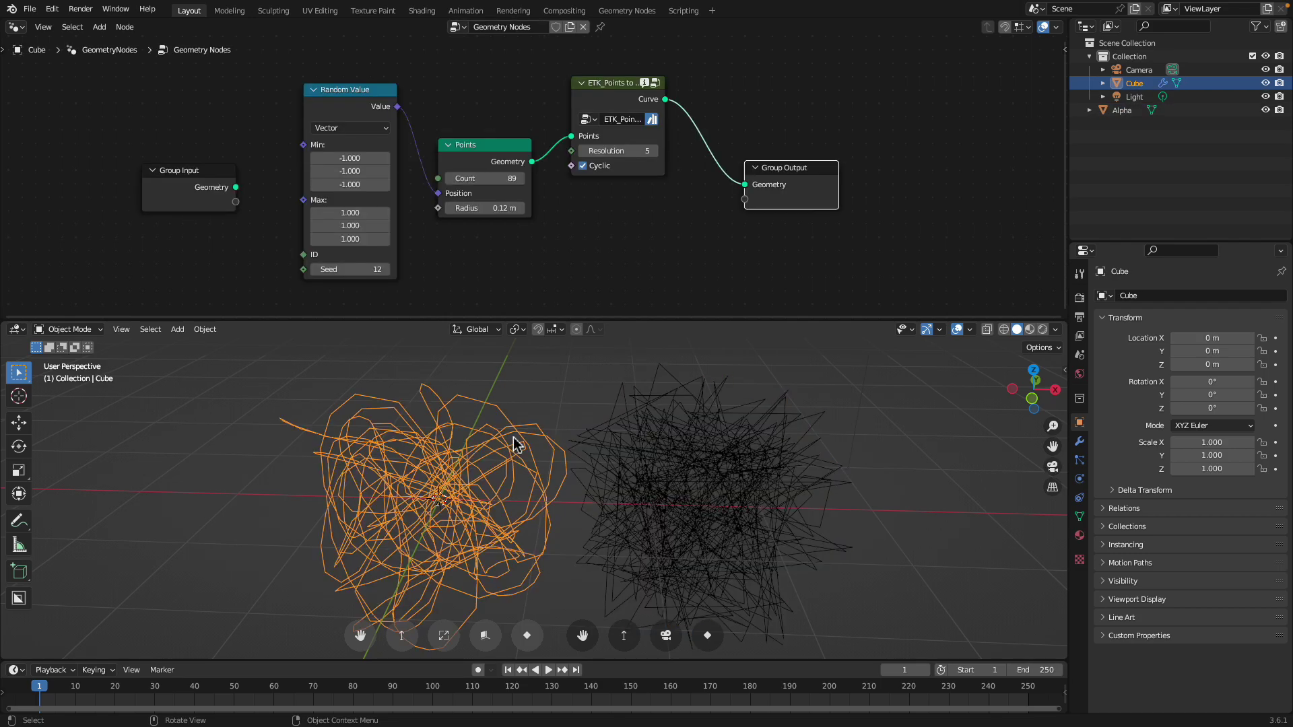
# Open the ETK_Points to Bezier group and spread out its Index, Sample Index, Position and Attribute Statistic nodes
pyautogui.click(615, 95)
pyautogui.press('Tab')
pyautogui.scroll(-8, 617, 132)
pyautogui.moveTo(617, 133); pyautogui.dragTo(472, 202, button='middle')
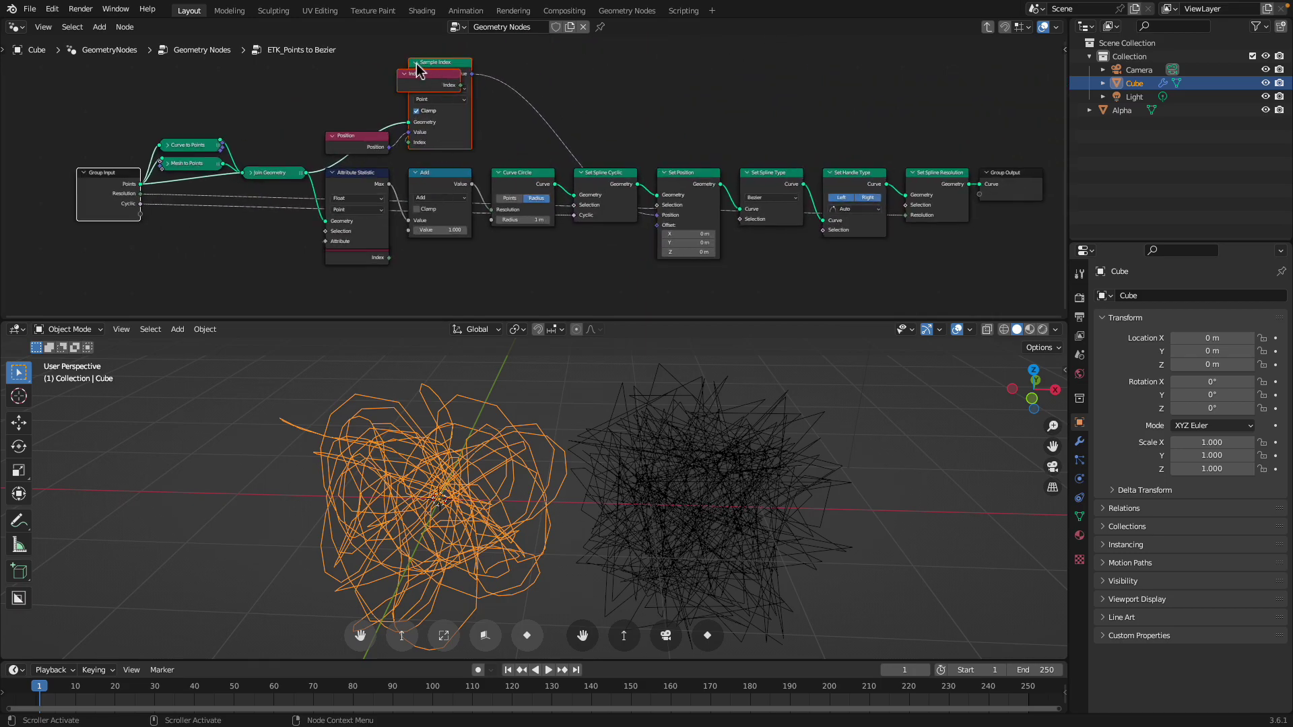
pyautogui.click(417, 62)
pyautogui.click(417, 62)
pyautogui.moveTo(431, 66); pyautogui.dragTo(391, 81)
pyautogui.scroll(1, 415, 155)
pyautogui.scroll(2, 415, 156)
pyautogui.moveTo(314, 196); pyautogui.dragTo(355, 186)
pyautogui.moveTo(300, 288); pyautogui.dragTo(203, 276)
pyautogui.moveTo(349, 174); pyautogui.dragTo(318, 201)
pyautogui.scroll(-4, 439, 181)
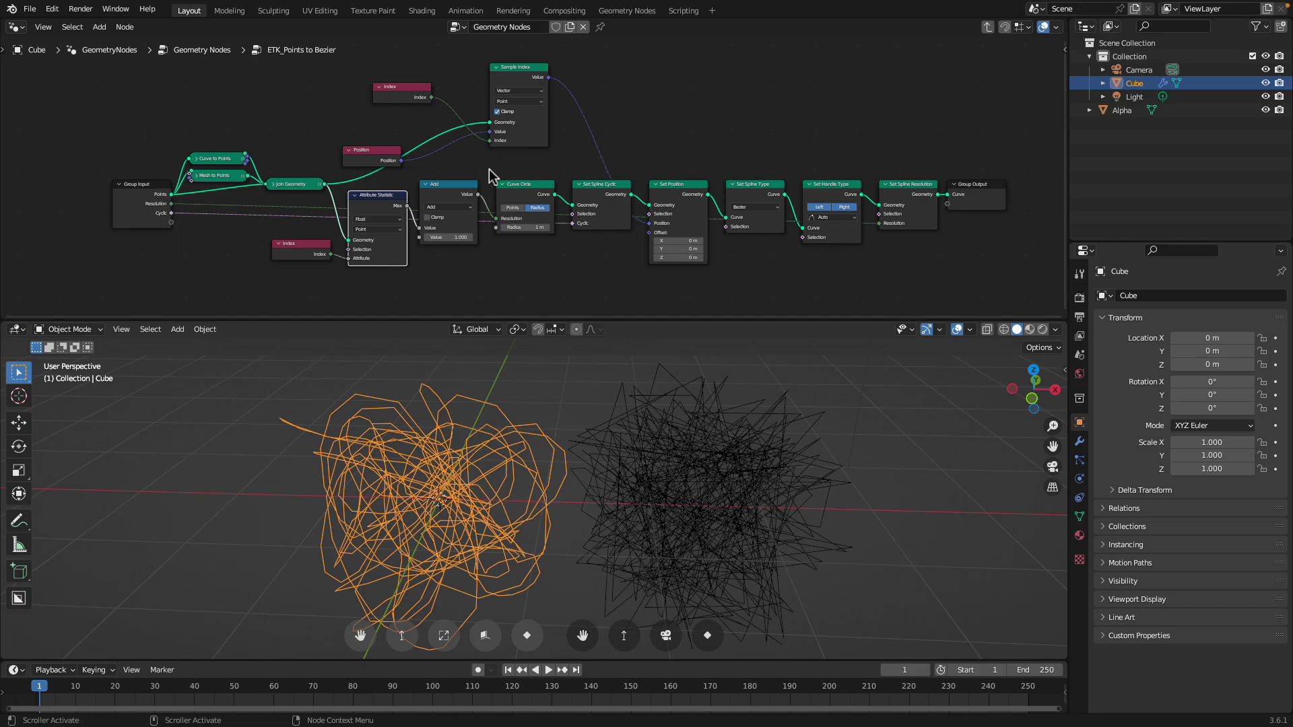
pyautogui.moveTo(601, 171); pyautogui.dragTo(561, 171, button='middle')
# Compare the Sverchok edge mesh with the Cube's curve in the viewport, reselecting the Cube to return to its main node tree
pyautogui.moveTo(590, 412)
pyautogui.mouseDown(button='middle')
pyautogui.moveTo(607, 414)
pyautogui.moveTo(588, 416)
pyautogui.mouseUp(button='middle')
pyautogui.click(590, 425)
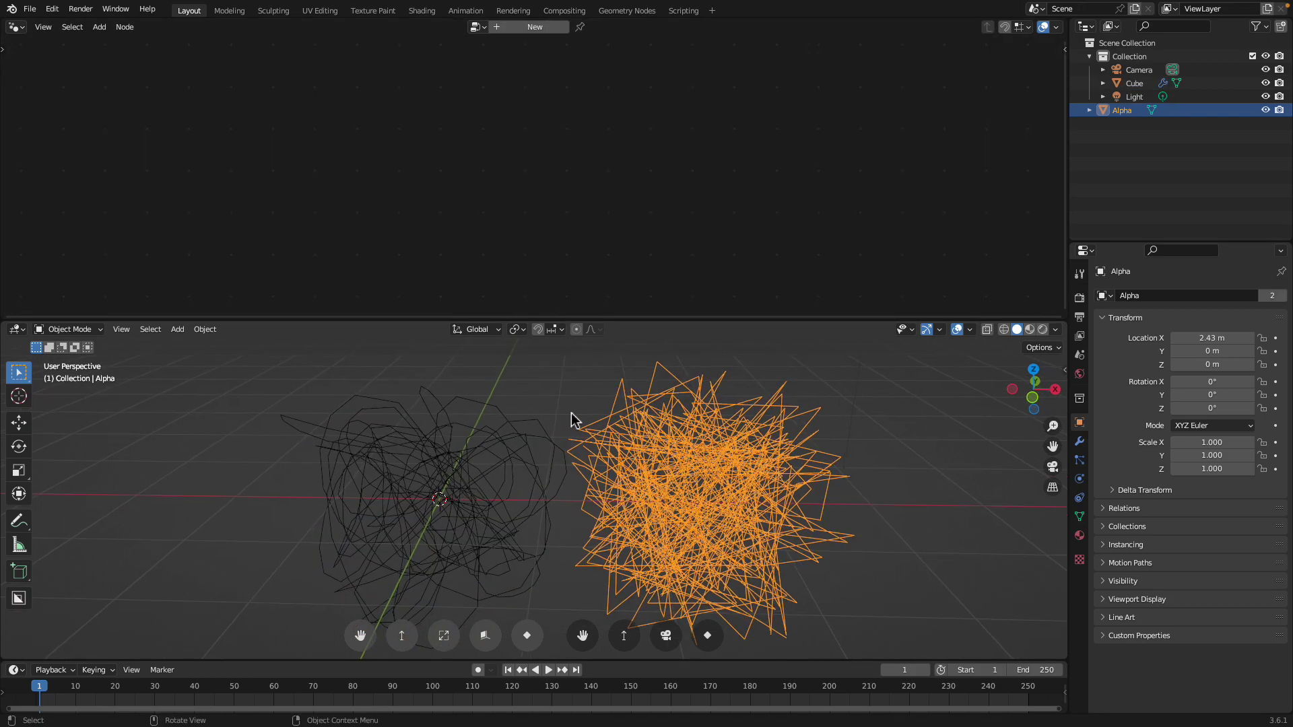
pyautogui.keyDown('shift'); pyautogui.click(569, 419); pyautogui.keyUp('shift')
pyautogui.keyDown('shift'); pyautogui.moveTo(486, 395); pyautogui.dragTo(606, 421); pyautogui.keyUp('shift')
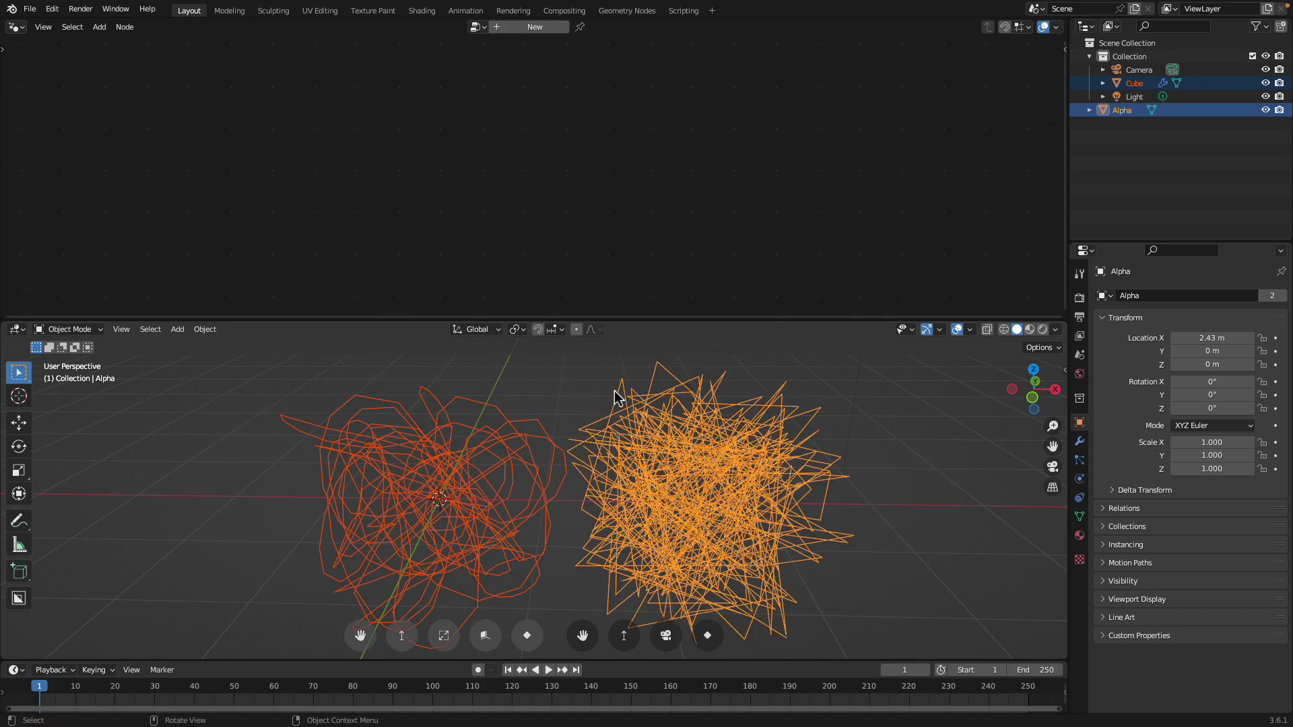
pyautogui.click(506, 452)
pyautogui.press('Home')
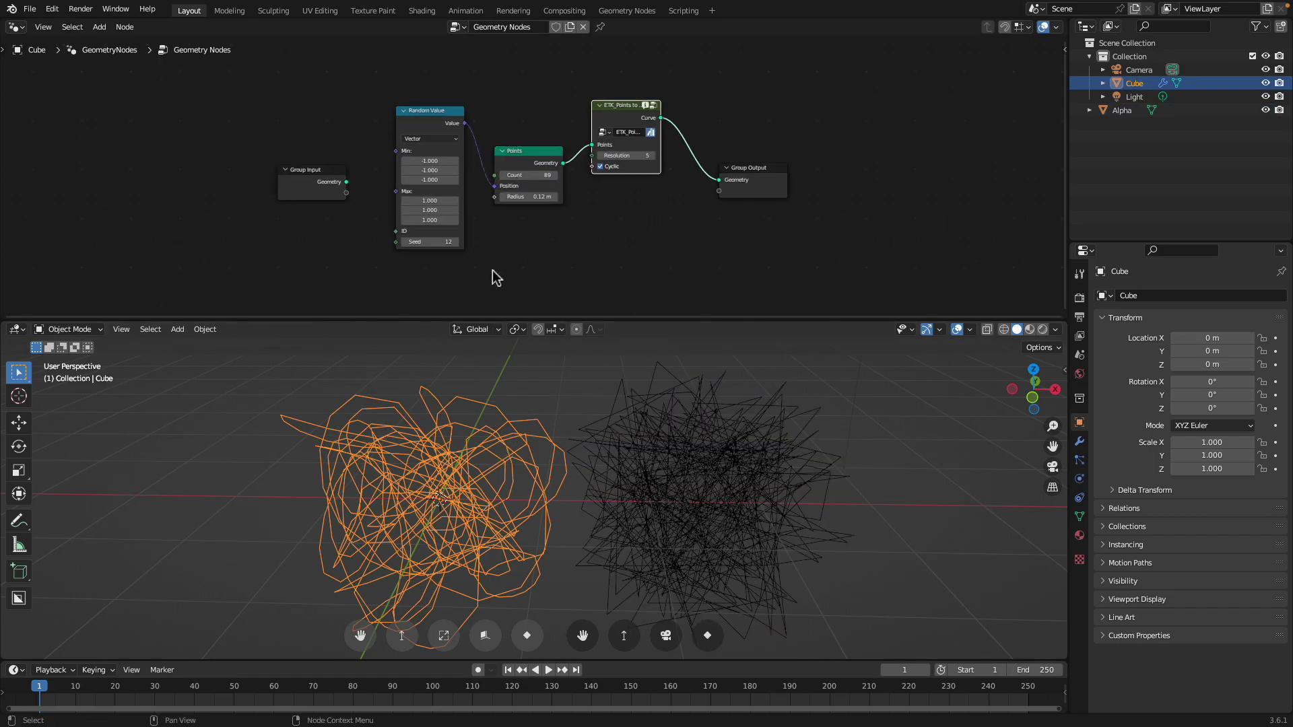
pyautogui.moveTo(518, 384); pyautogui.dragTo(530, 392, button='middle')
pyautogui.moveTo(480, 441)
pyautogui.mouseDown(button='middle')
pyautogui.moveTo(503, 386)
pyautogui.moveTo(500, 421)
pyautogui.mouseUp(button='middle')
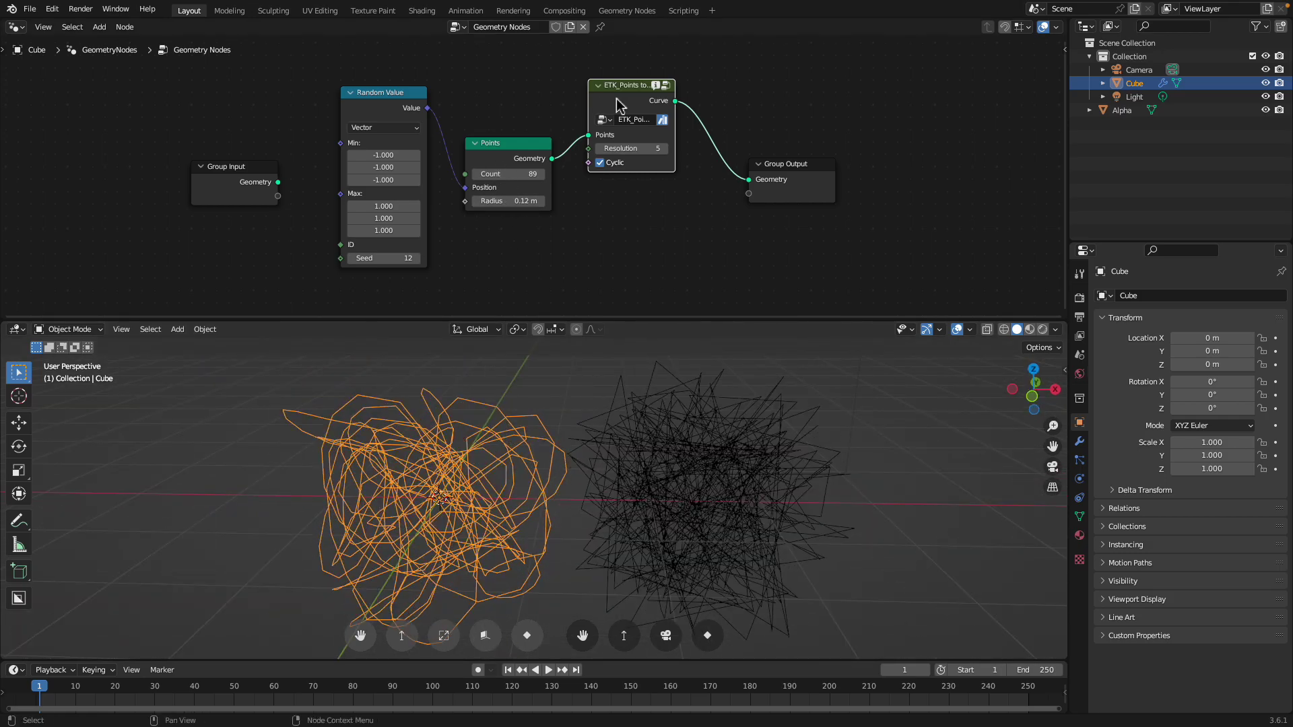
# Set the ETK_Points to Bezier resolution to 1 and move the Group Output node farther away
pyautogui.moveTo(636, 148); pyautogui.dragTo(687, 148)
pyautogui.moveTo(635, 111); pyautogui.dragTo(569, 154)
pyautogui.press('Tab')
pyautogui.press('Tab')
pyautogui.moveTo(609, 381)
pyautogui.mouseDown(button='middle')
pyautogui.moveTo(611, 657)
pyautogui.moveTo(617, 398)
pyautogui.mouseUp(button='middle')
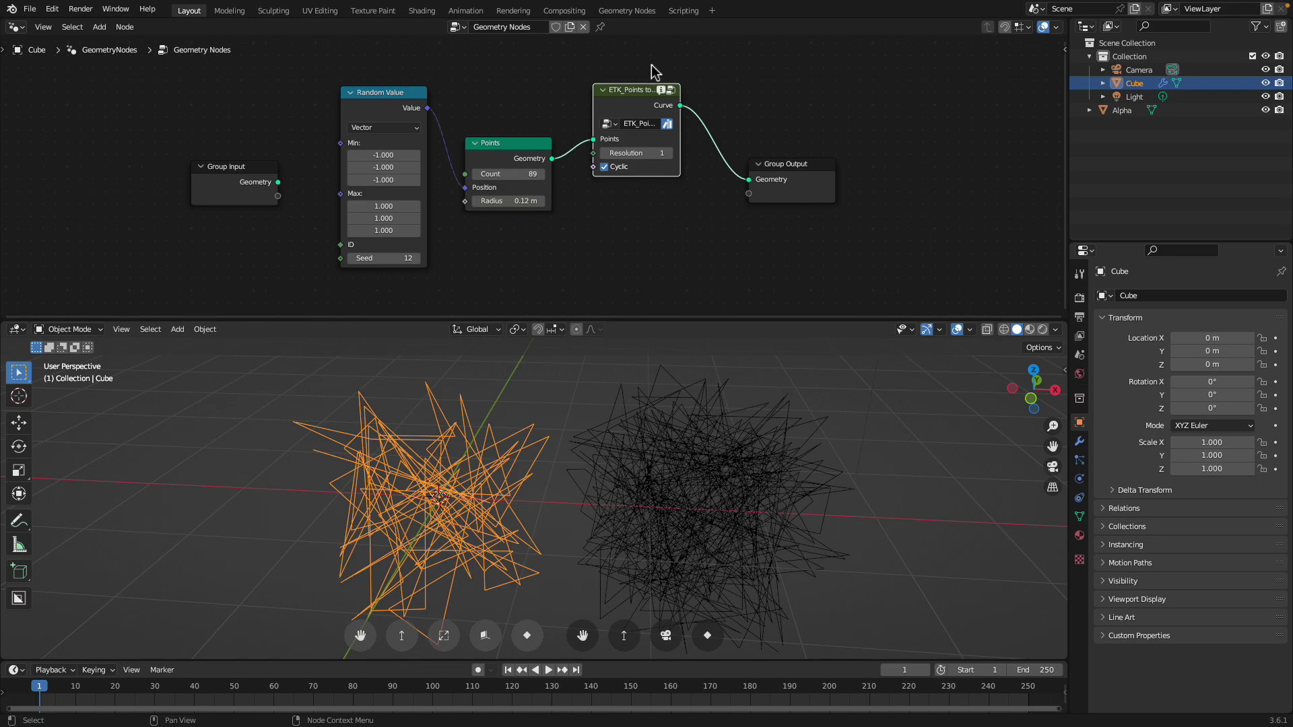
pyautogui.press('Tab')
pyautogui.press('Tab')
pyautogui.scroll(-2, 714, 145)
pyautogui.moveTo(772, 158); pyautogui.dragTo(716, 170, button='middle')
pyautogui.moveTo(736, 173); pyautogui.dragTo(827, 157)
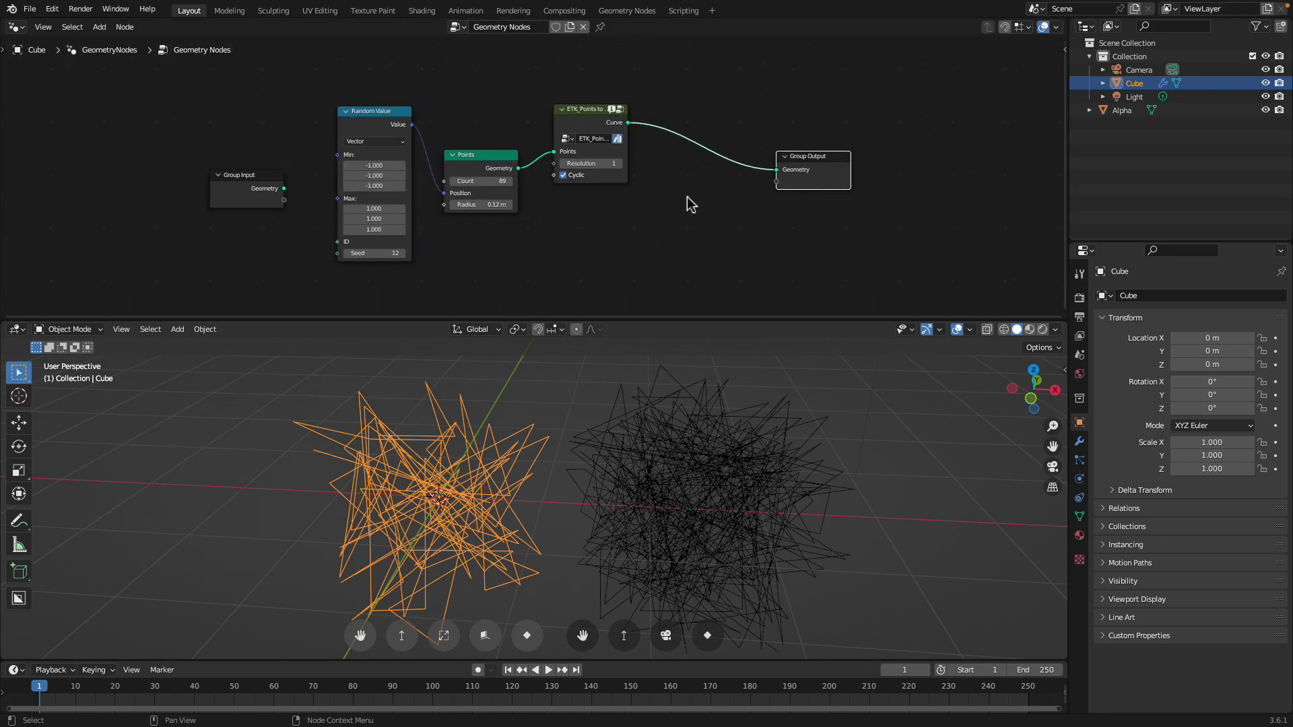
# Search the available geometry nodes for "connect" and "edge"
pyautogui.hotkey('shift', 'a')
pyautogui.click(687, 196)
pyautogui.write('connect')
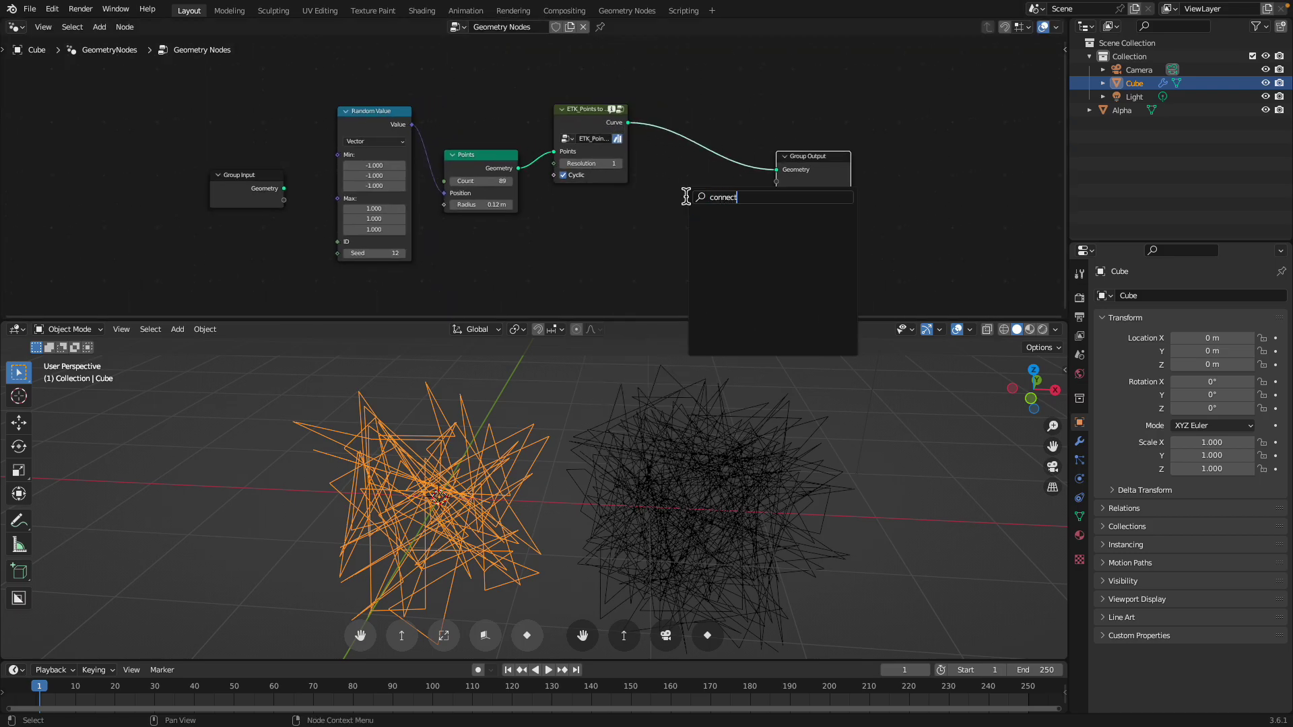
pyautogui.hotkey('ctrl', 'a')
pyautogui.write('ed')
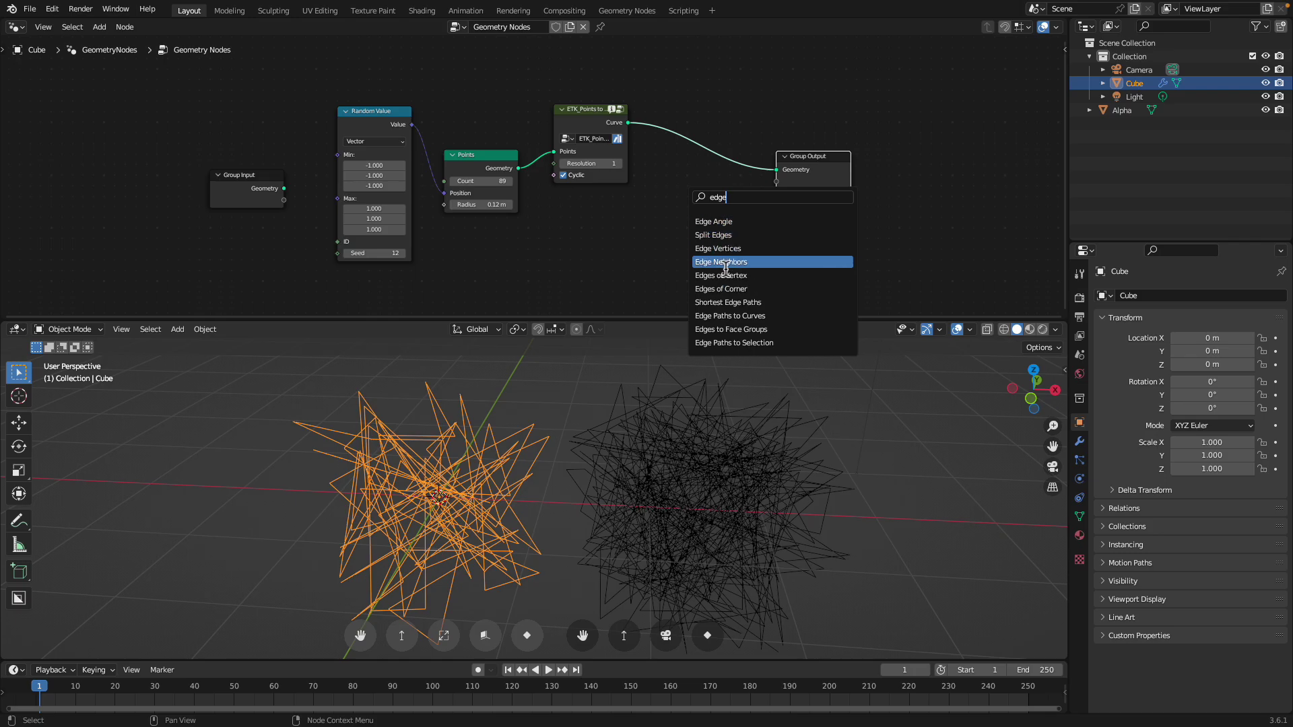
# Reopen the ETK_Points to Bezier group and examine how Curve to Points, Mesh to Points and Join Geometry handle the input
pyautogui.click(609, 142)
pyautogui.press('Tab')
pyautogui.scroll(3, 600, 131)
pyautogui.moveTo(543, 138); pyautogui.dragTo(598, 177, button='middle')
pyautogui.scroll(-1, 500, 161)
pyautogui.moveTo(365, 122); pyautogui.dragTo(331, 89)
pyautogui.moveTo(325, 212); pyautogui.dragTo(374, 187, button='middle')
pyautogui.moveTo(373, 187); pyautogui.dragTo(342, 133)
pyautogui.moveTo(563, 89); pyautogui.dragTo(520, 95)
pyautogui.moveTo(212, 220); pyautogui.dragTo(292, 184, button='middle')
pyautogui.click(232, 170)
pyautogui.click(194, 165)
pyautogui.click(192, 165)
pyautogui.moveTo(213, 167); pyautogui.dragTo(214, 149)
pyautogui.moveTo(216, 193); pyautogui.dragTo(216, 188)
pyautogui.click(306, 202)
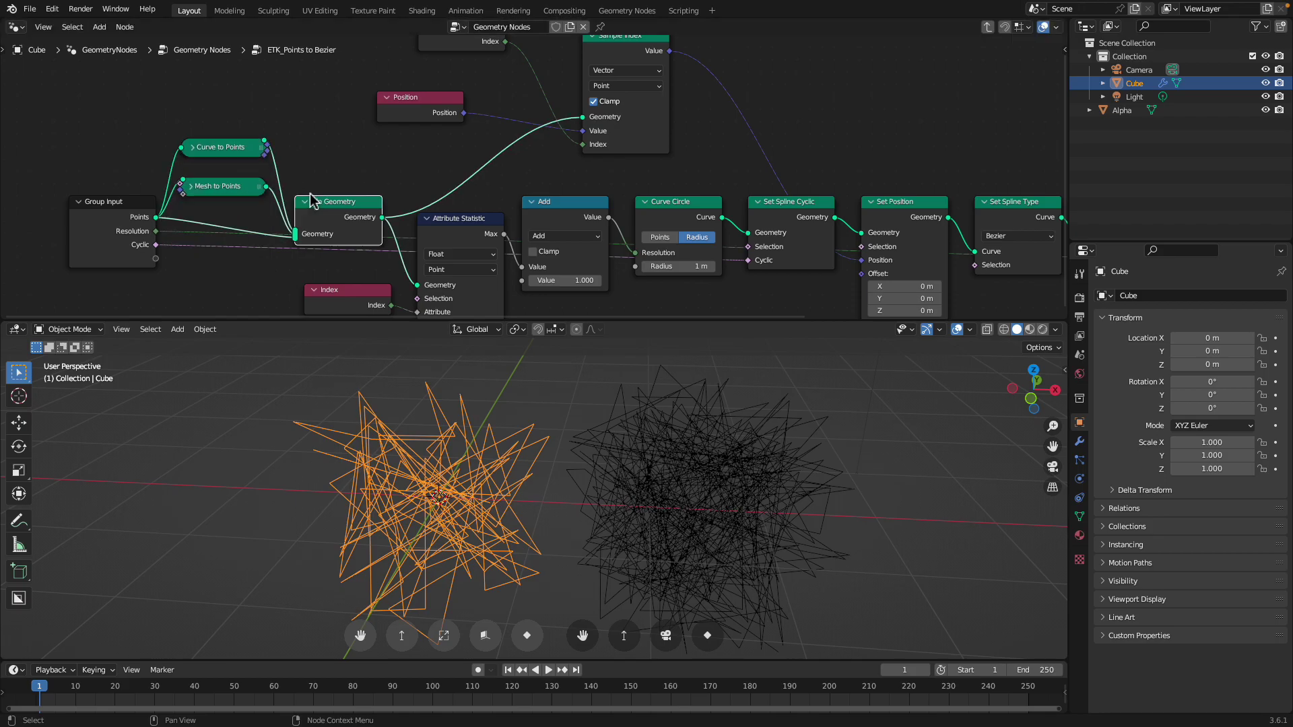
# Examine the group's chain from Attribute Statistic and Curve Circle through Sample Index and Set Position to the spline settings
pyautogui.moveTo(380, 205); pyautogui.dragTo(326, 177, button='middle')
pyautogui.scroll(1, 380, 205)
pyautogui.moveTo(386, 206); pyautogui.dragTo(313, 206, button='middle')
pyautogui.moveTo(447, 194); pyautogui.dragTo(316, 192, button='middle')
pyautogui.moveTo(556, 171); pyautogui.dragTo(398, 161, button='middle')
pyautogui.moveTo(593, 180); pyautogui.dragTo(539, 221, button='middle')
pyautogui.moveTo(671, 203); pyautogui.dragTo(675, 187)
pyautogui.moveTo(796, 209); pyautogui.dragTo(798, 202)
pyautogui.moveTo(901, 201); pyautogui.dragTo(911, 194)
pyautogui.moveTo(378, 79); pyautogui.dragTo(656, 198, button='middle')
pyautogui.moveTo(412, 146); pyautogui.dragTo(408, 140)
pyautogui.moveTo(380, 162); pyautogui.dragTo(431, 132, button='middle')
pyautogui.scroll(-1, 385, 128)
pyautogui.moveTo(525, 225); pyautogui.dragTo(500, 177, button='middle')
pyautogui.moveTo(605, 244); pyautogui.dragTo(604, 242)
pyautogui.scroll(-1, 674, 176)
pyautogui.click(660, 163)
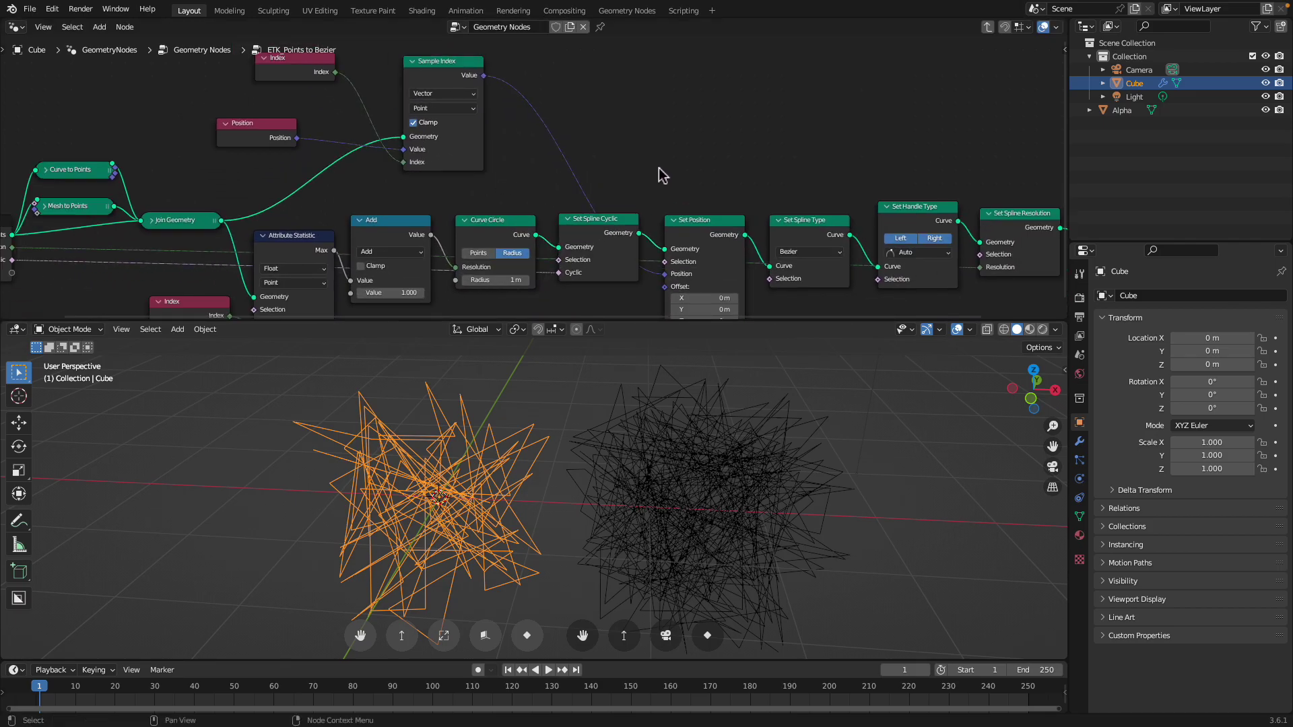
# Return to the parent tree, set the ETK_Points to Bezier resolution to 8, and change the Random Value seed
pyautogui.press('Tab')
pyautogui.scroll(2, 664, 174)
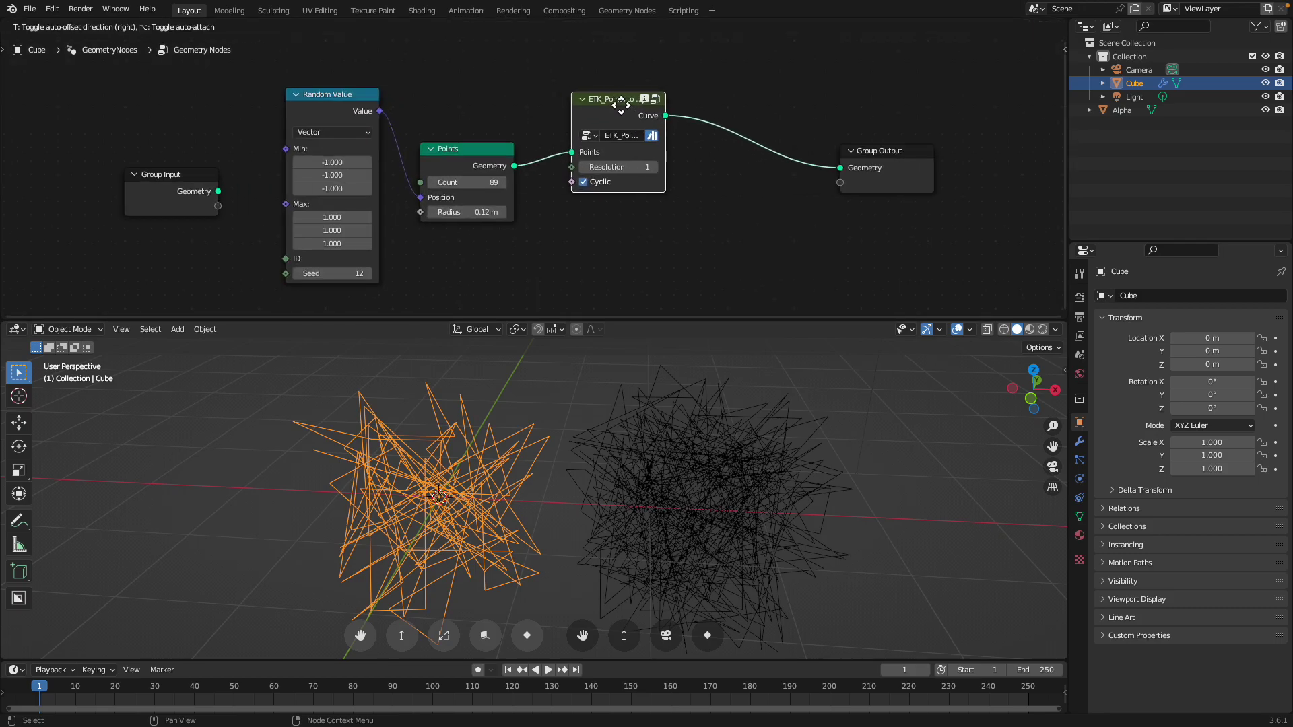
pyautogui.click(660, 168)
pyautogui.moveTo(660, 169); pyautogui.dragTo(700, 168)
pyautogui.moveTo(581, 424); pyautogui.dragTo(583, 369, button='middle')
pyautogui.moveTo(341, 272)
pyautogui.mouseDown()
pyautogui.moveTo(377, 272)
pyautogui.moveTo(321, 272)
pyautogui.moveTo(337, 257)
pyautogui.moveTo(324, 261)
pyautogui.mouseUp()
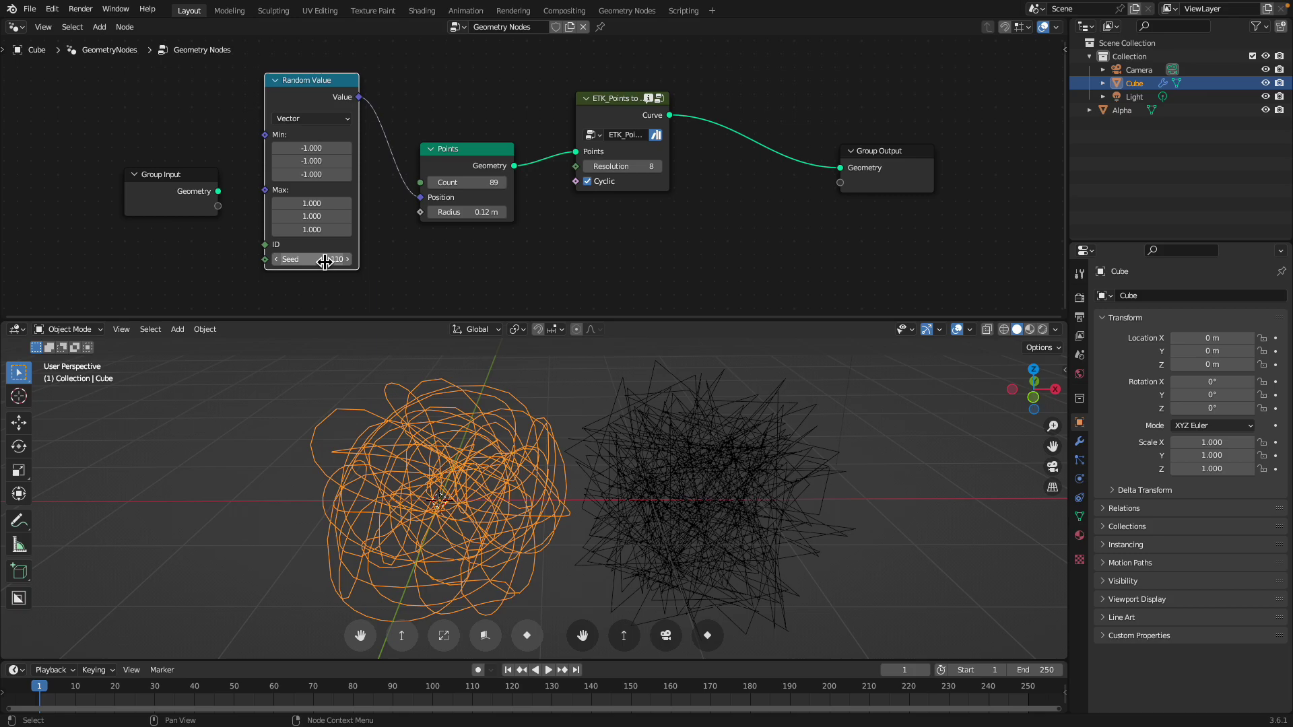
# Switch to the browser and skim the lightning effect tutorial's 2D / Surface Lightning and branching chapters
pyautogui.hotkey('ctrl', 'Left')
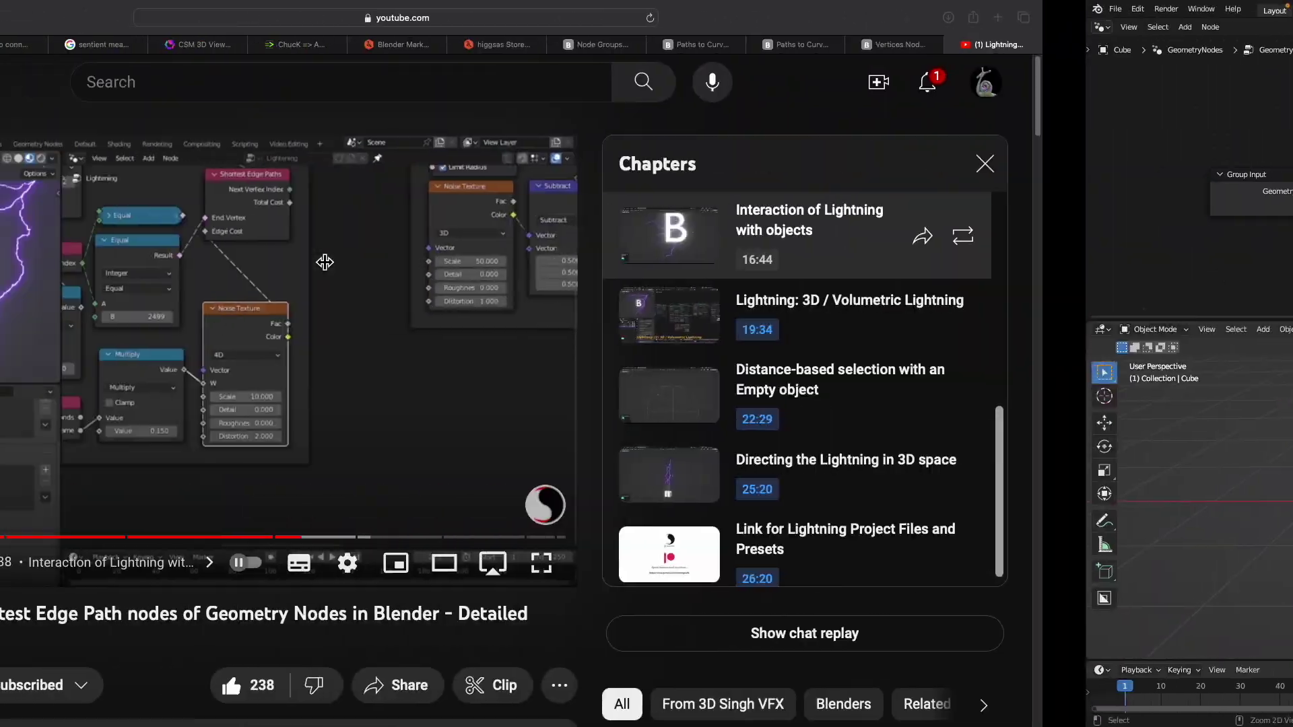
pyautogui.moveTo(414, 538); pyautogui.dragTo(354, 542)
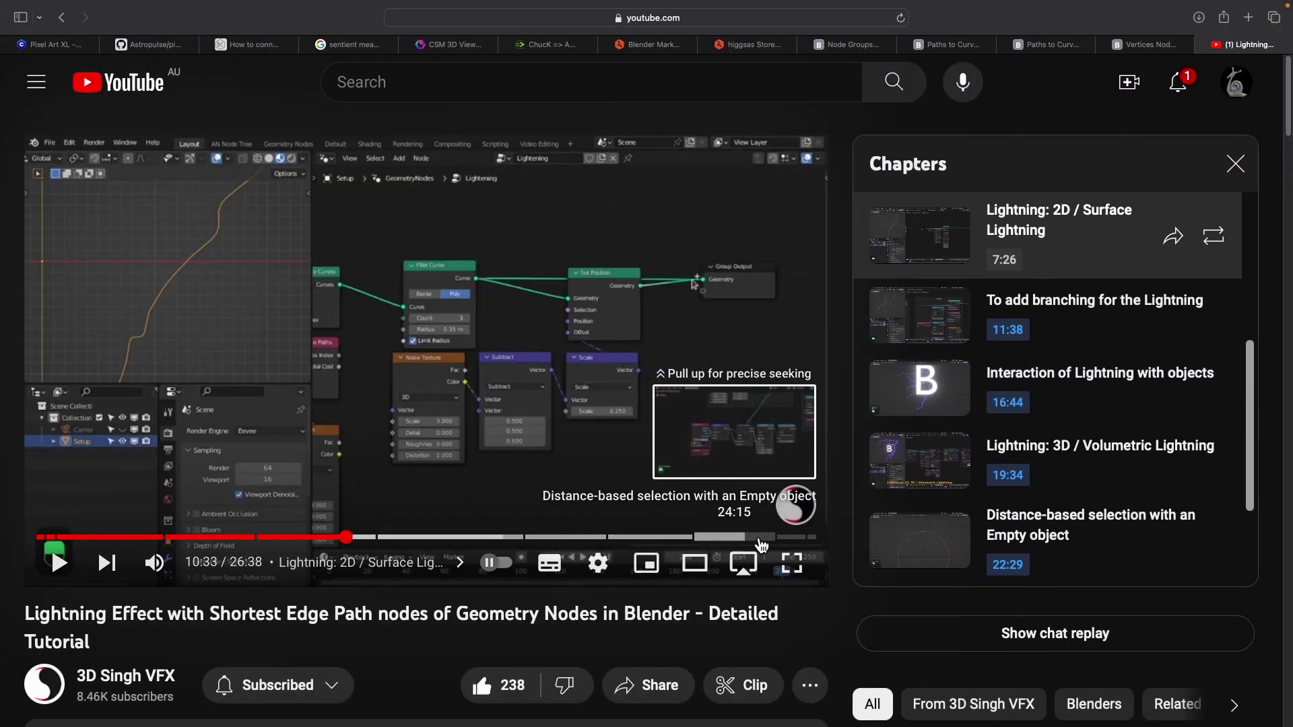
pyautogui.moveTo(647, 537); pyautogui.dragTo(442, 547)
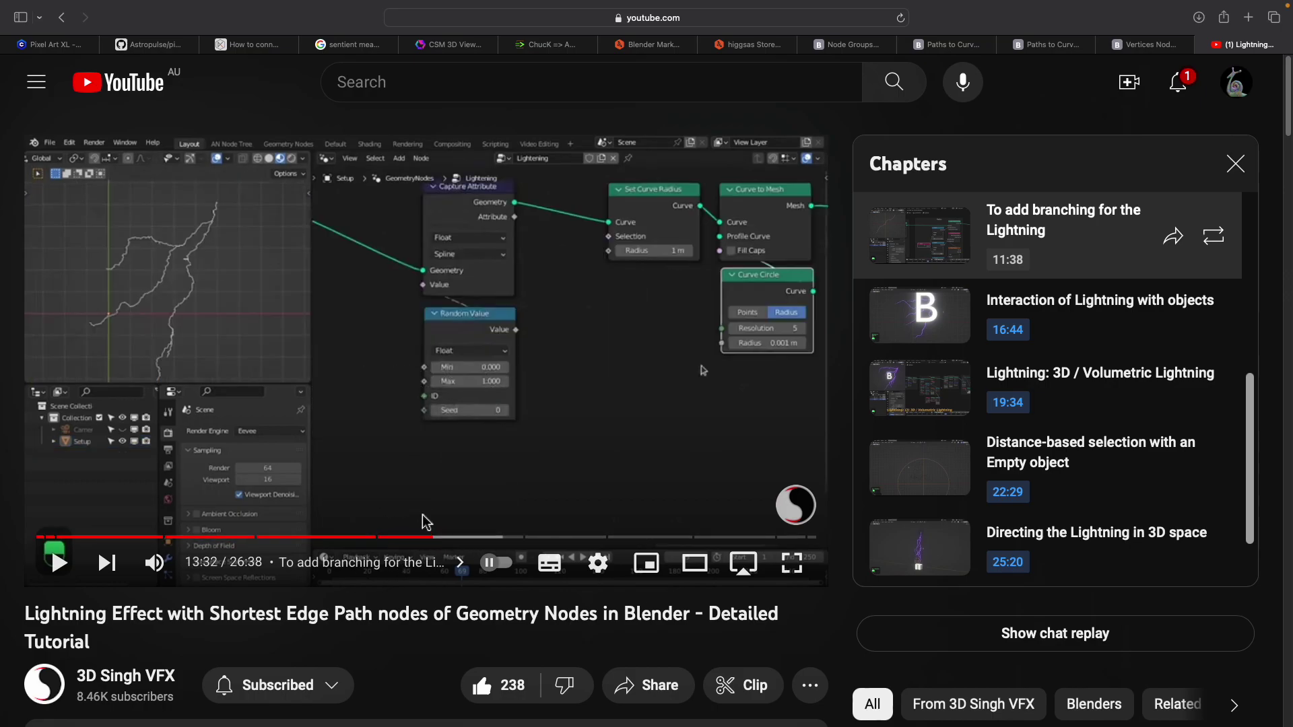
# Switch from the lightning tutorial page back to Blender, enlarge the 3D viewport and clear the object selection
pyautogui.scroll(-1, 471, 512)
pyautogui.scroll(-3, 476, 518)
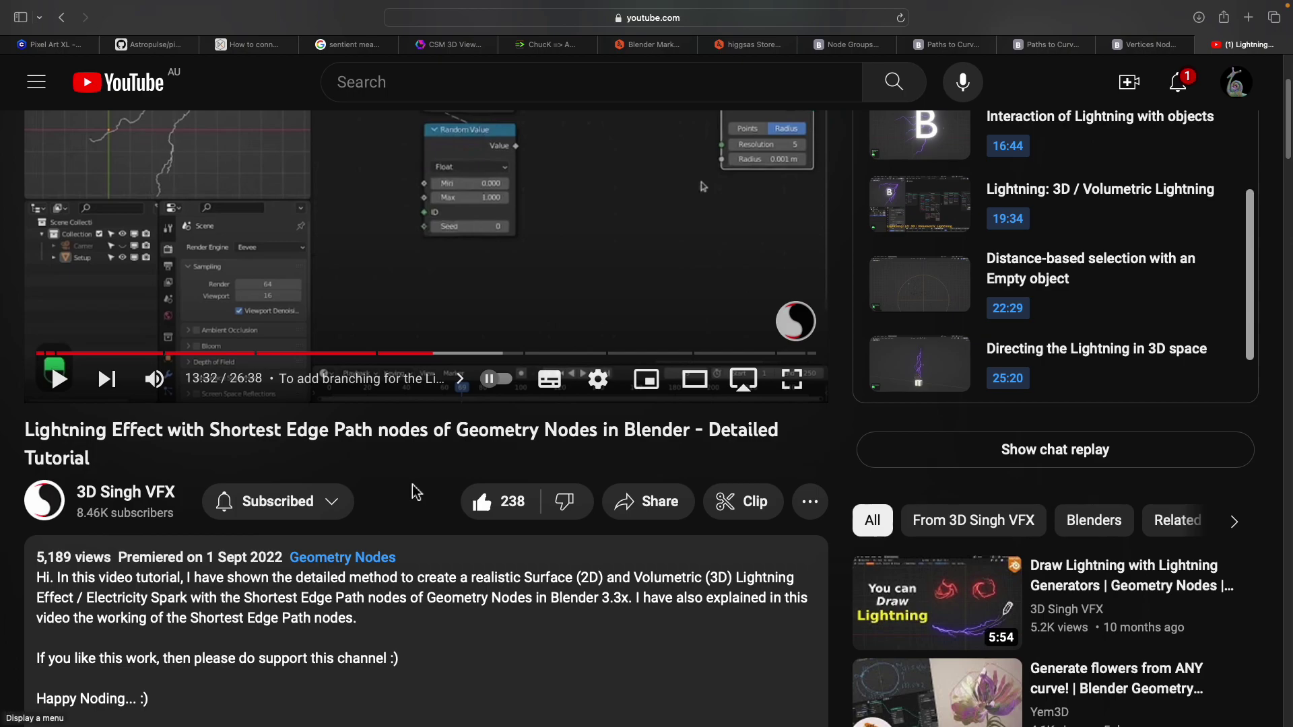
pyautogui.hotkey('ctrl', 'Right')
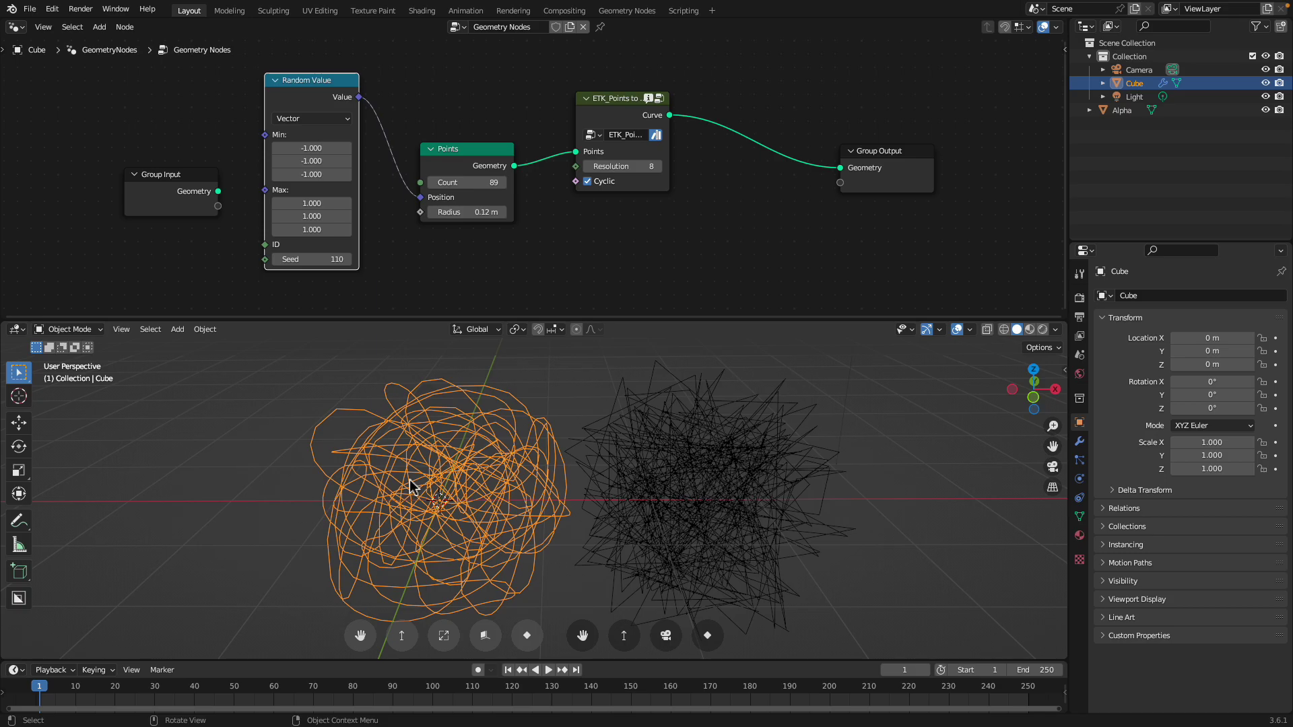
pyautogui.moveTo(523, 317); pyautogui.dragTo(528, 300)
pyautogui.scroll(-1, 545, 414)
pyautogui.moveTo(545, 414); pyautogui.dragTo(561, 385, button='middle')
pyautogui.click(555, 387)
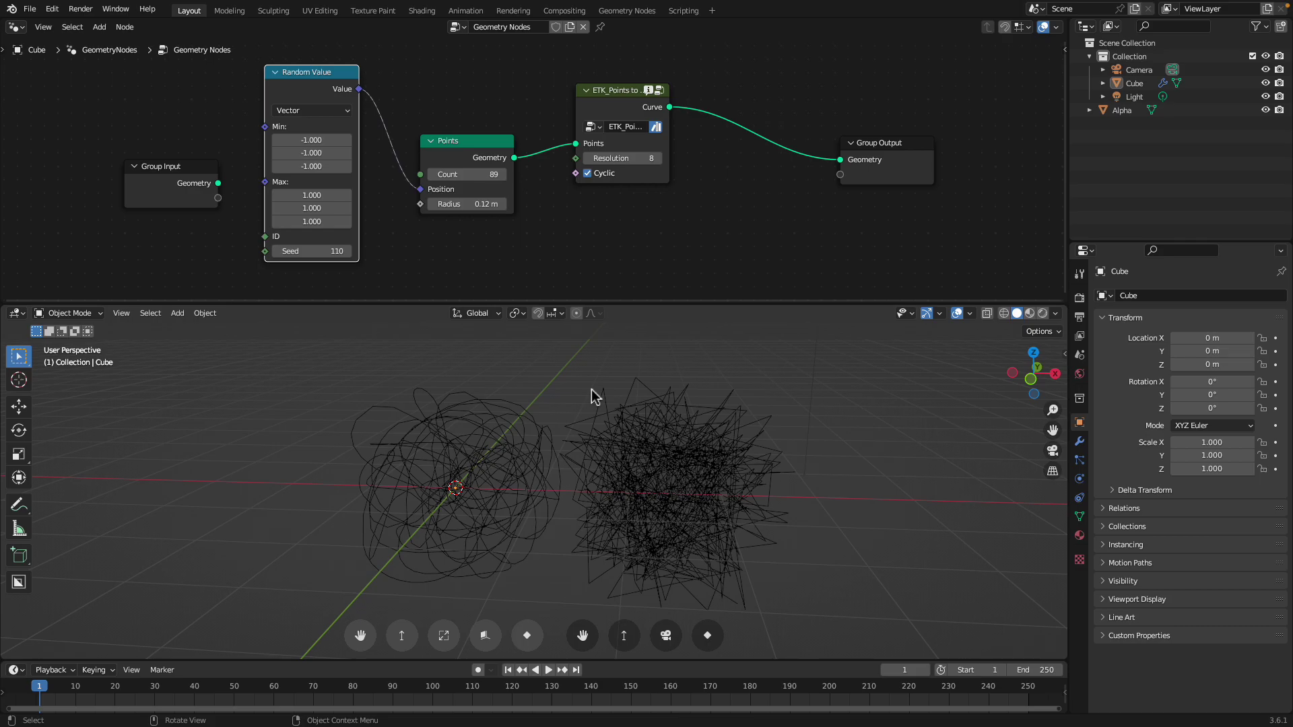
# Compare the smooth curve object with the straight-edged Alpha mesh, and reselect the Cube to show its geometry nodes
pyautogui.moveTo(598, 404); pyautogui.dragTo(609, 427, button='middle')
pyautogui.click(617, 426)
pyautogui.moveTo(571, 379); pyautogui.dragTo(504, 437)
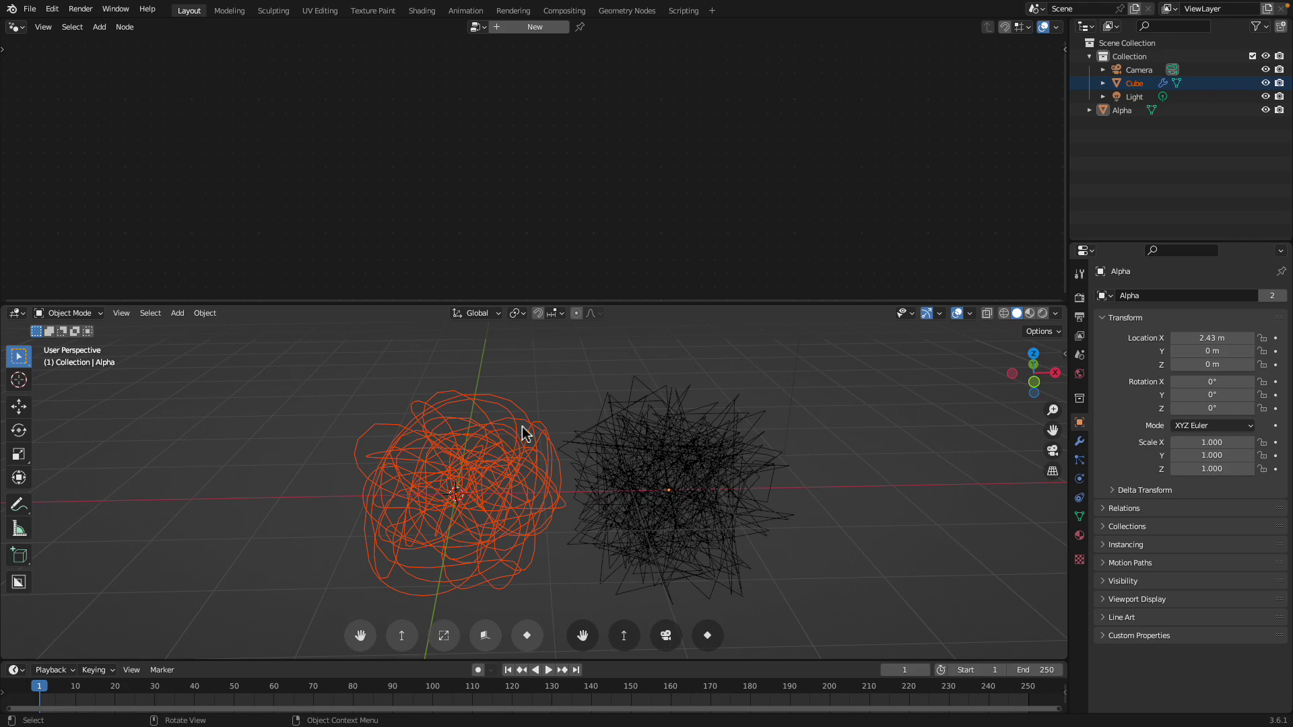
pyautogui.click(521, 427)
pyautogui.click(596, 451)
pyautogui.moveTo(595, 452); pyautogui.dragTo(569, 441, button='middle')
pyautogui.click(526, 441)
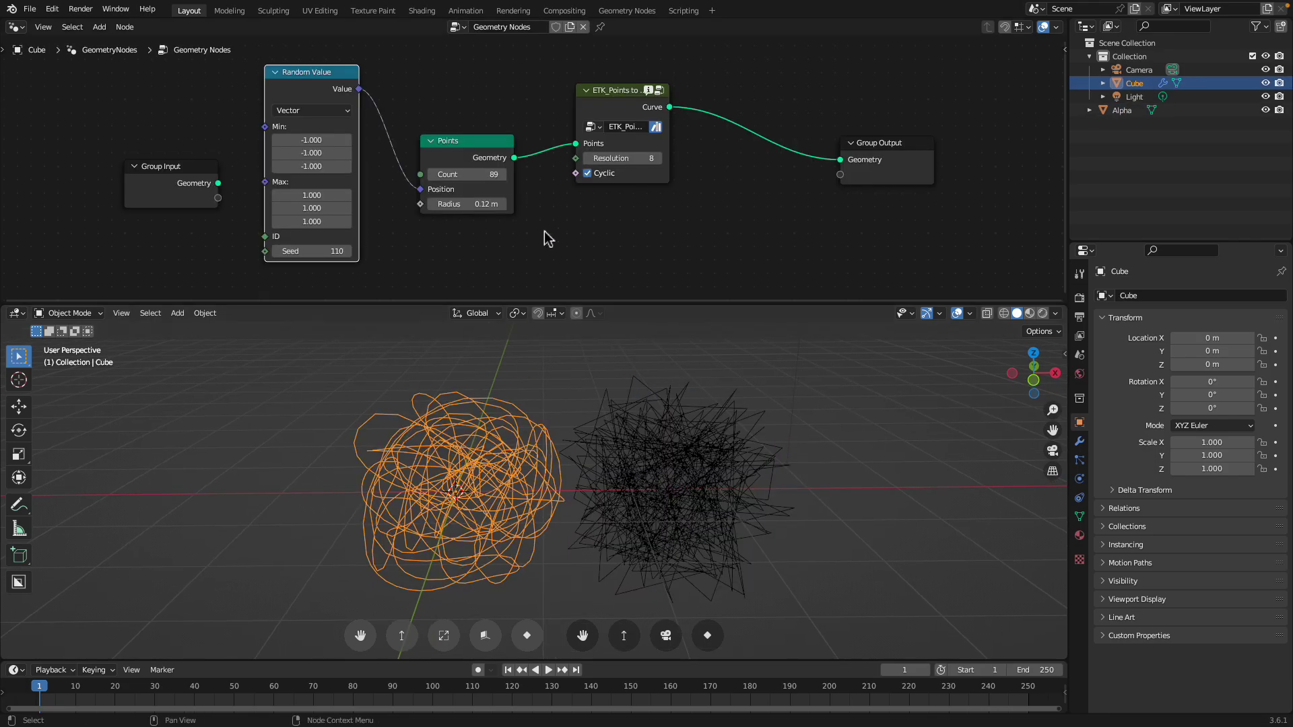
# Raise the Points node's count to 294 and inspect the denser bezier curve in the viewport
pyautogui.moveTo(565, 228); pyautogui.dragTo(582, 234, button='middle')
pyautogui.moveTo(515, 162)
pyautogui.mouseDown()
pyautogui.moveTo(520, 141)
pyautogui.moveTo(507, 159)
pyautogui.moveTo(582, 159)
pyautogui.mouseUp()
pyautogui.click(621, 358)
pyautogui.moveTo(621, 358)
pyautogui.mouseDown(button='middle')
pyautogui.moveTo(597, 393)
pyautogui.moveTo(620, 379)
pyautogui.mouseUp(button='middle')
pyautogui.scroll(1, 598, 393)
pyautogui.click(650, 425)
pyautogui.moveTo(651, 426); pyautogui.dragTo(511, 375, button='middle')
pyautogui.click(499, 371)
# Change the Geometry Nodes editor to Sverchok Nodes and load the existing Sverchok node tree
pyautogui.click(23, 29)
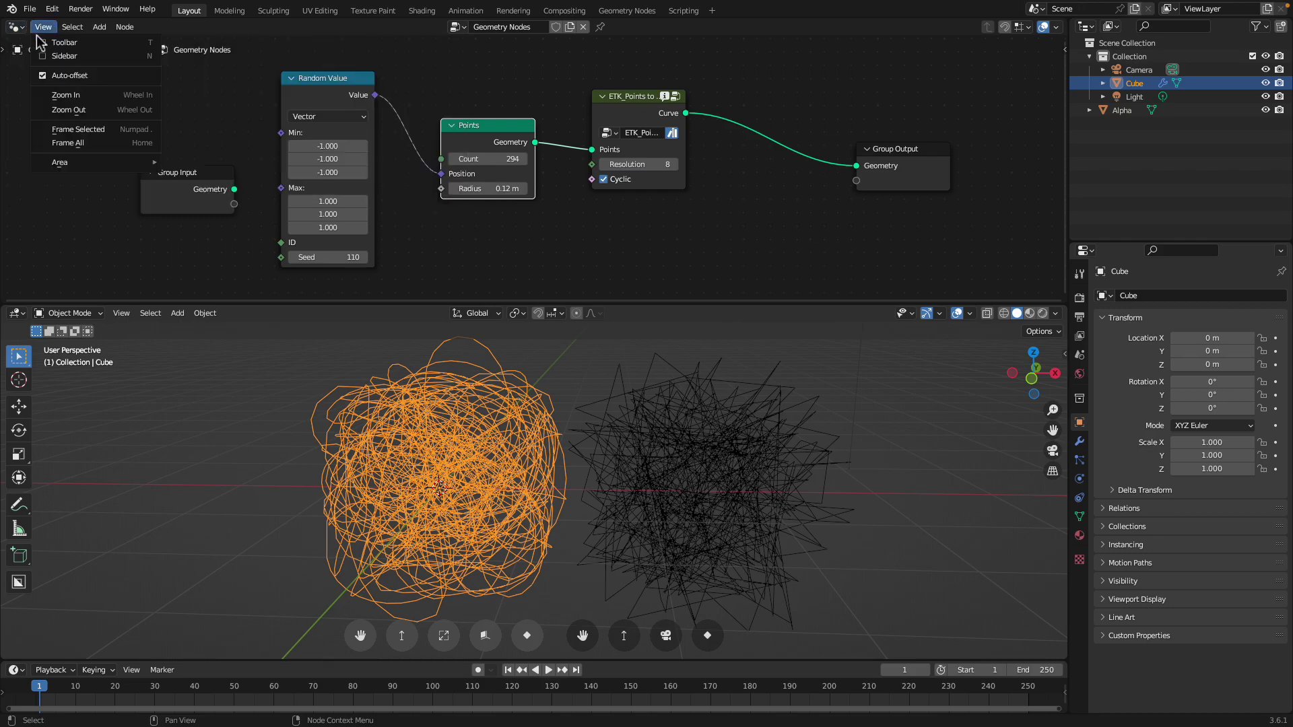
pyautogui.click(17, 29)
pyautogui.click(55, 109)
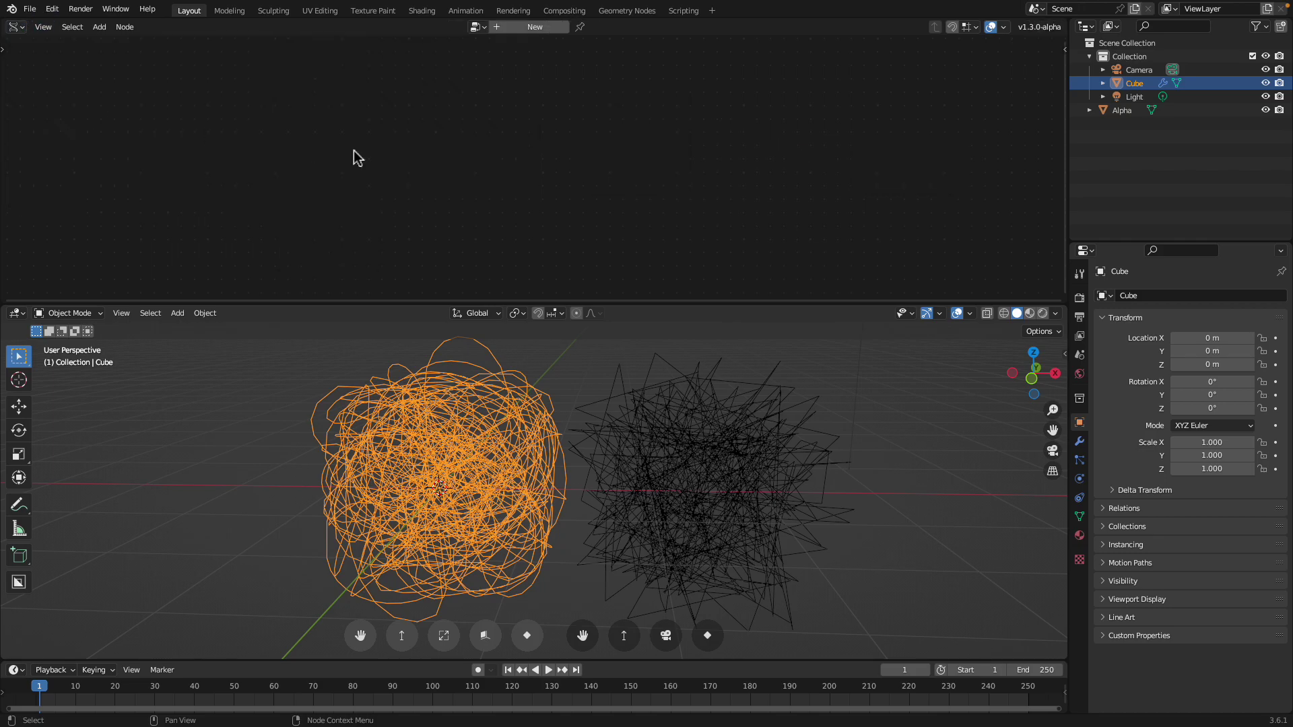
pyautogui.click(458, 27)
pyautogui.click(488, 45)
pyautogui.scroll(-4, 404, 91)
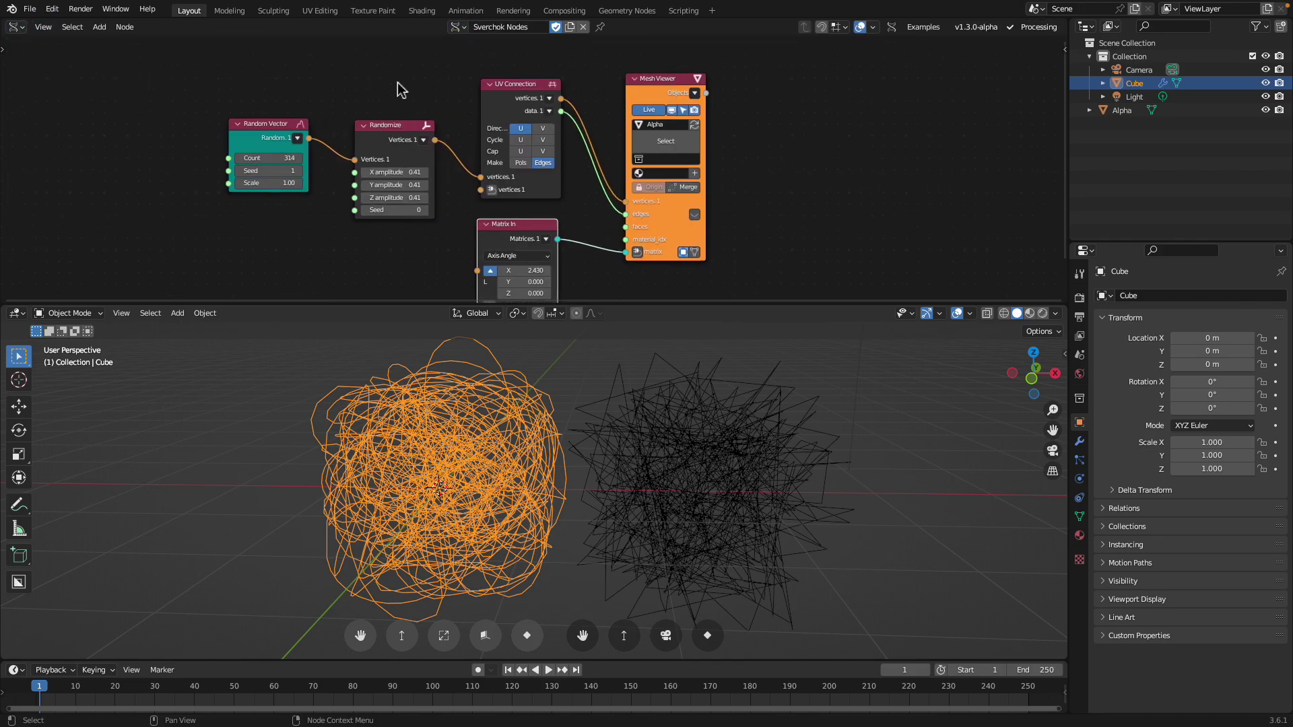
pyautogui.hotkey('shift', 'a')
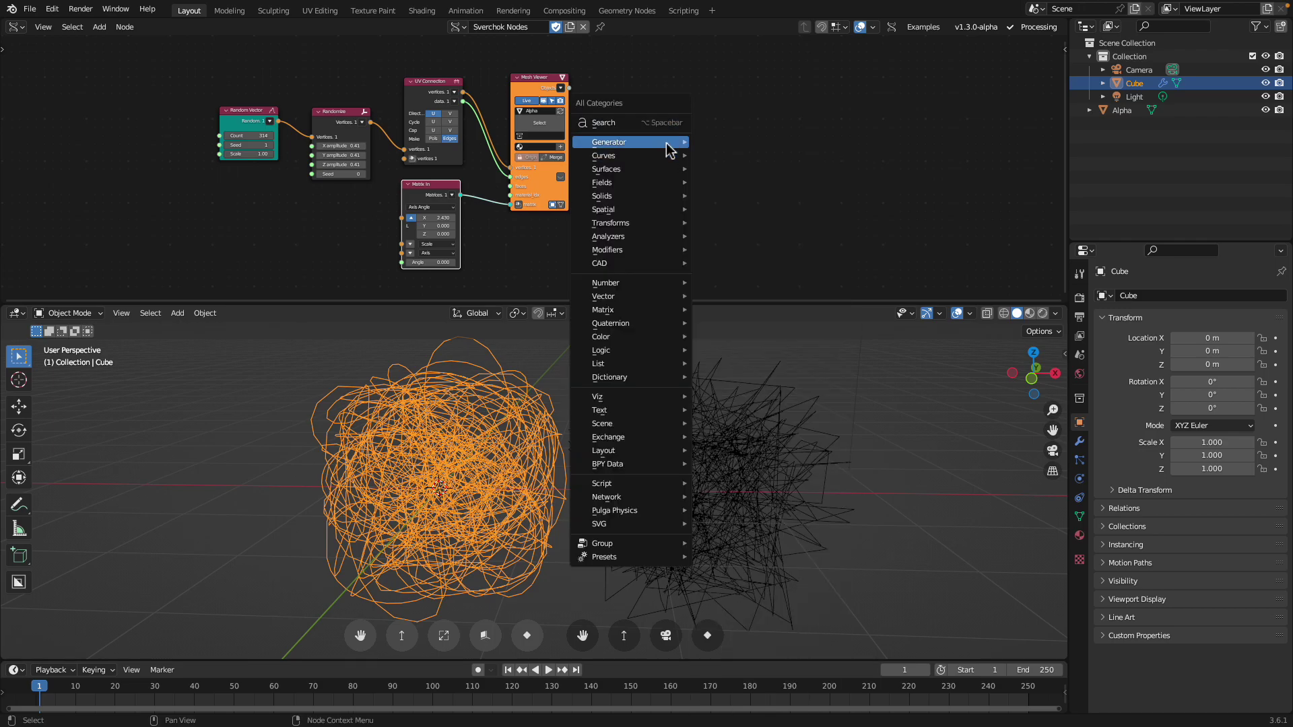
pyautogui.moveTo(636, 163); pyautogui.dragTo(676, 189, button='middle')
pyautogui.scroll(3, 667, 181)
pyautogui.moveTo(660, 174); pyautogui.dragTo(707, 162, button='middle')
pyautogui.scroll(-1, 701, 151)
pyautogui.moveTo(664, 116); pyautogui.dragTo(669, 101, button='middle')
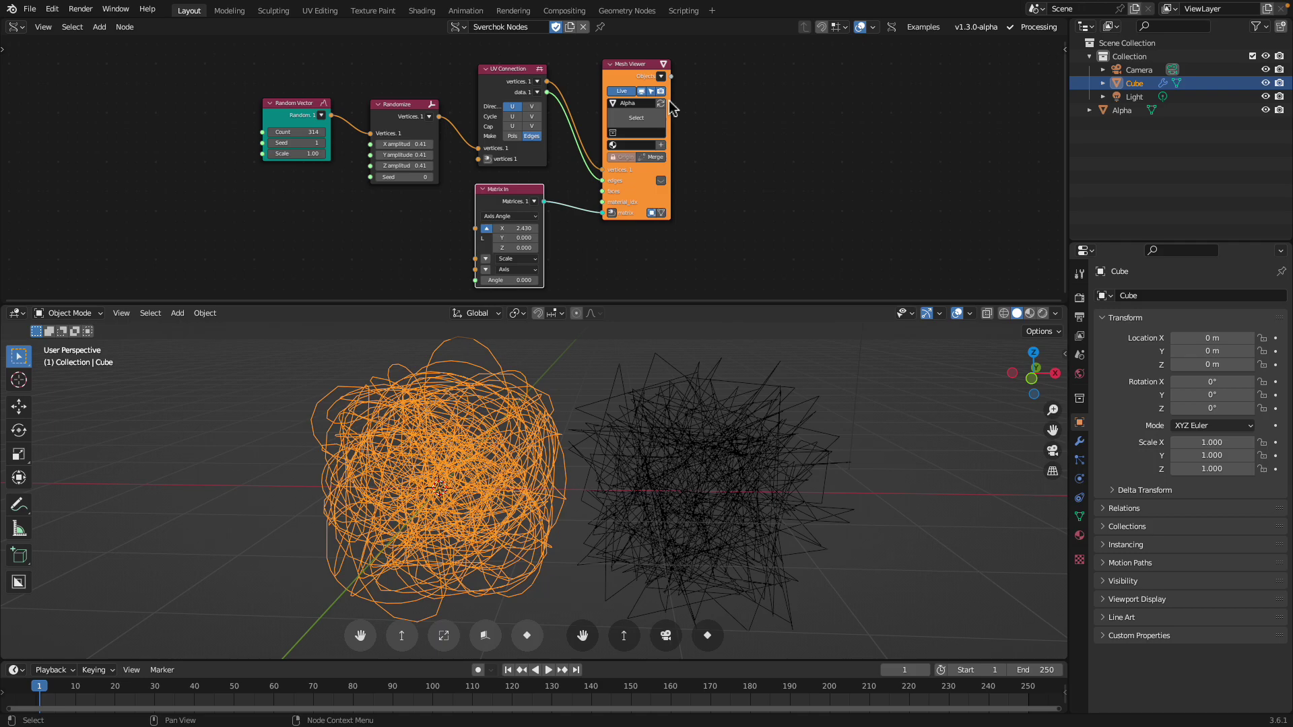
# Clear the object selection and compare the curved and straight-edged objects from different angles
pyautogui.scroll(-1, 664, 301)
pyautogui.moveTo(674, 354); pyautogui.dragTo(611, 359, button='middle')
pyautogui.click(658, 362)
pyautogui.click(606, 359)
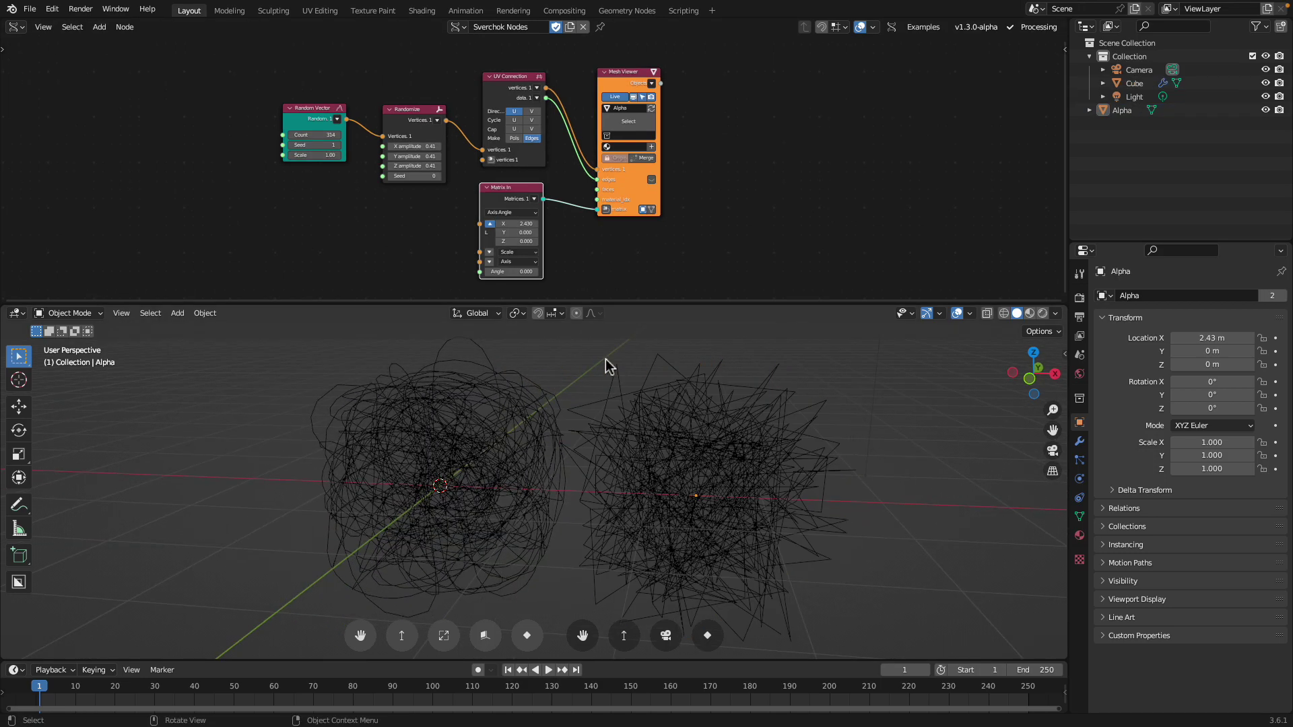
pyautogui.moveTo(499, 393); pyautogui.dragTo(627, 435, button='middle')
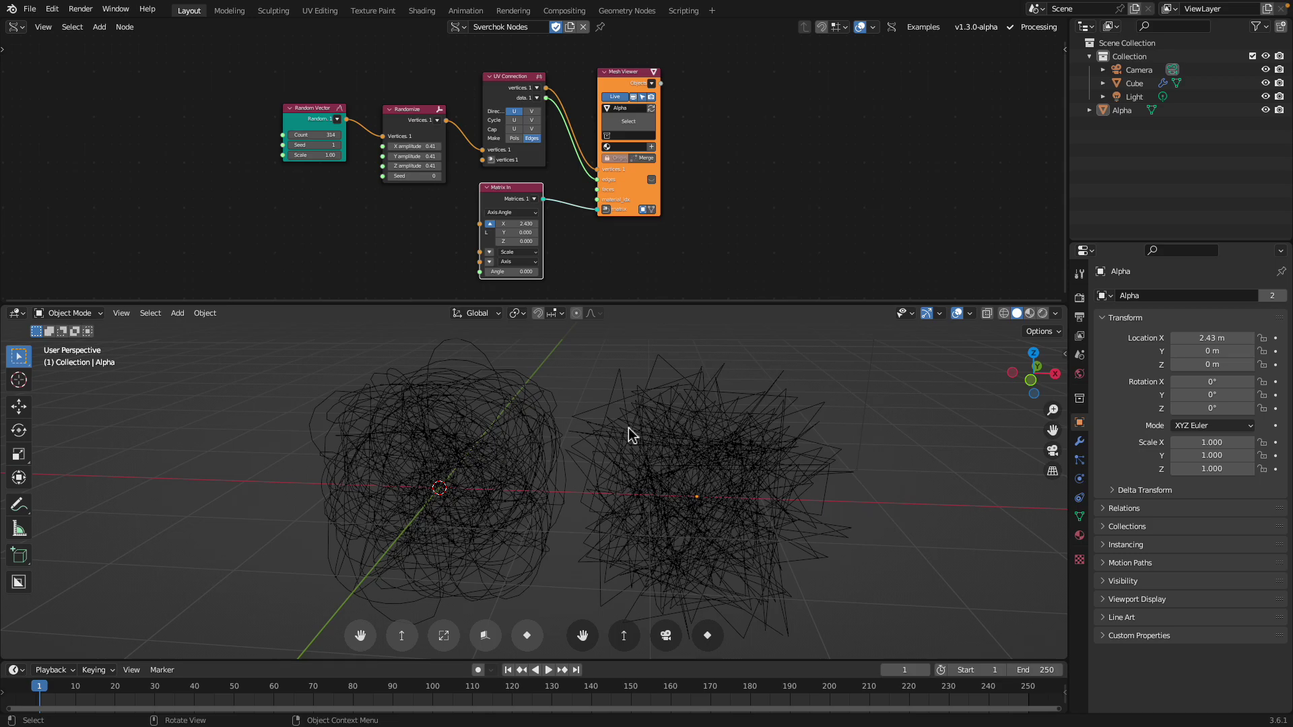
pyautogui.moveTo(612, 365); pyautogui.dragTo(620, 364, button='middle')
# Enlarge the node editor area so that the whole Sverchok tree, including the Matrix In node, fits
pyautogui.scroll(-2, 663, 244)
pyautogui.keyDown('ctrl'); pyautogui.moveTo(662, 244); pyautogui.dragTo(687, 295, button='middle'); pyautogui.keyUp('ctrl')
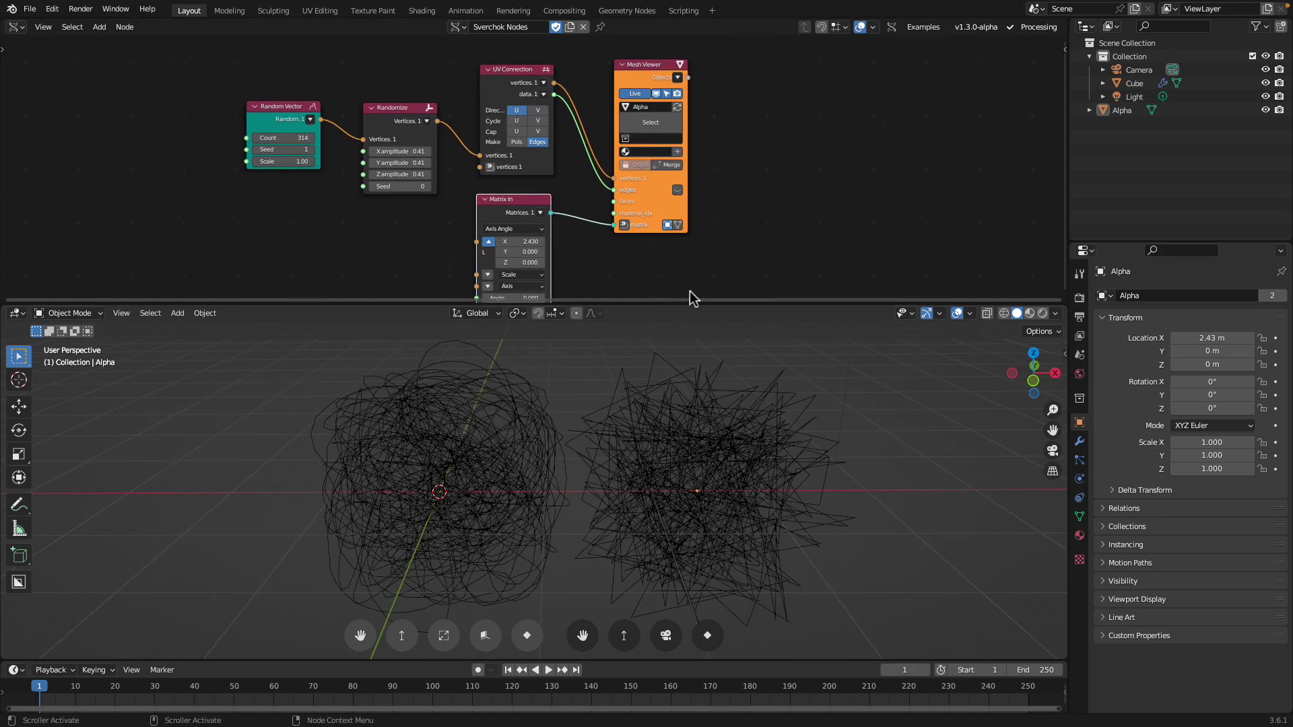
pyautogui.moveTo(693, 304); pyautogui.dragTo(700, 339)
pyautogui.scroll(-2, 713, 274)
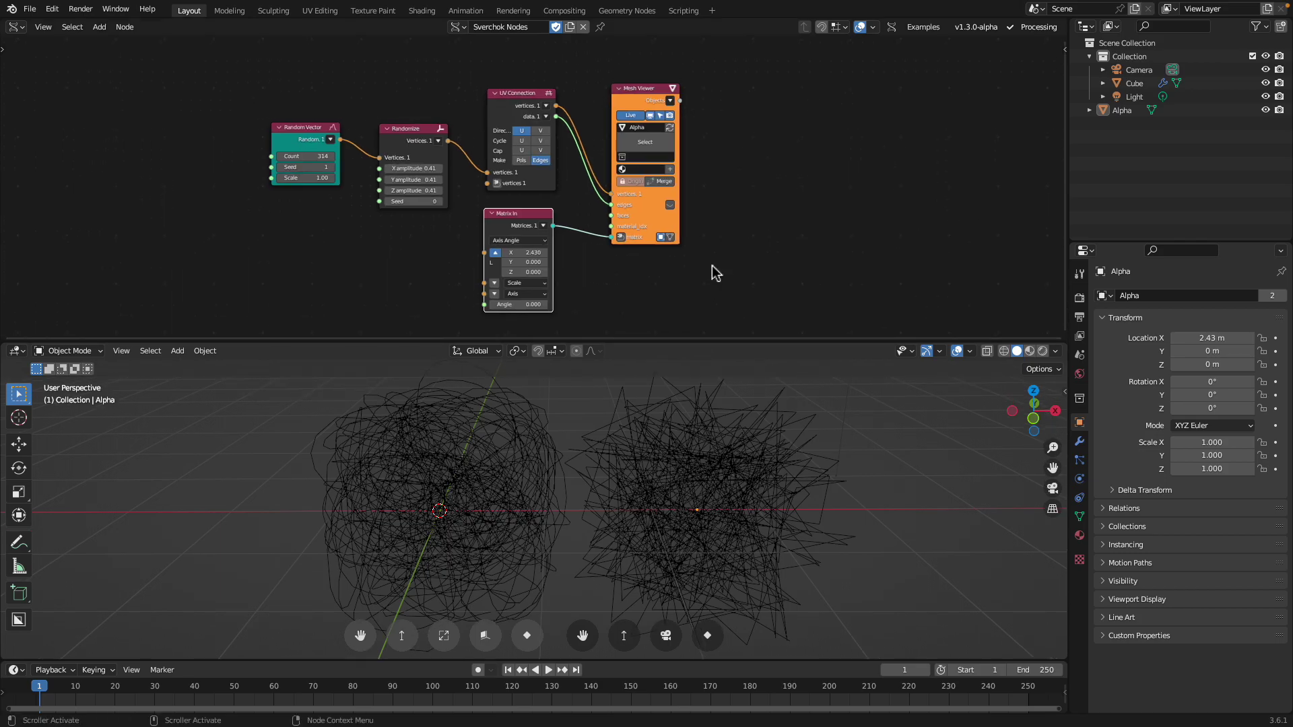
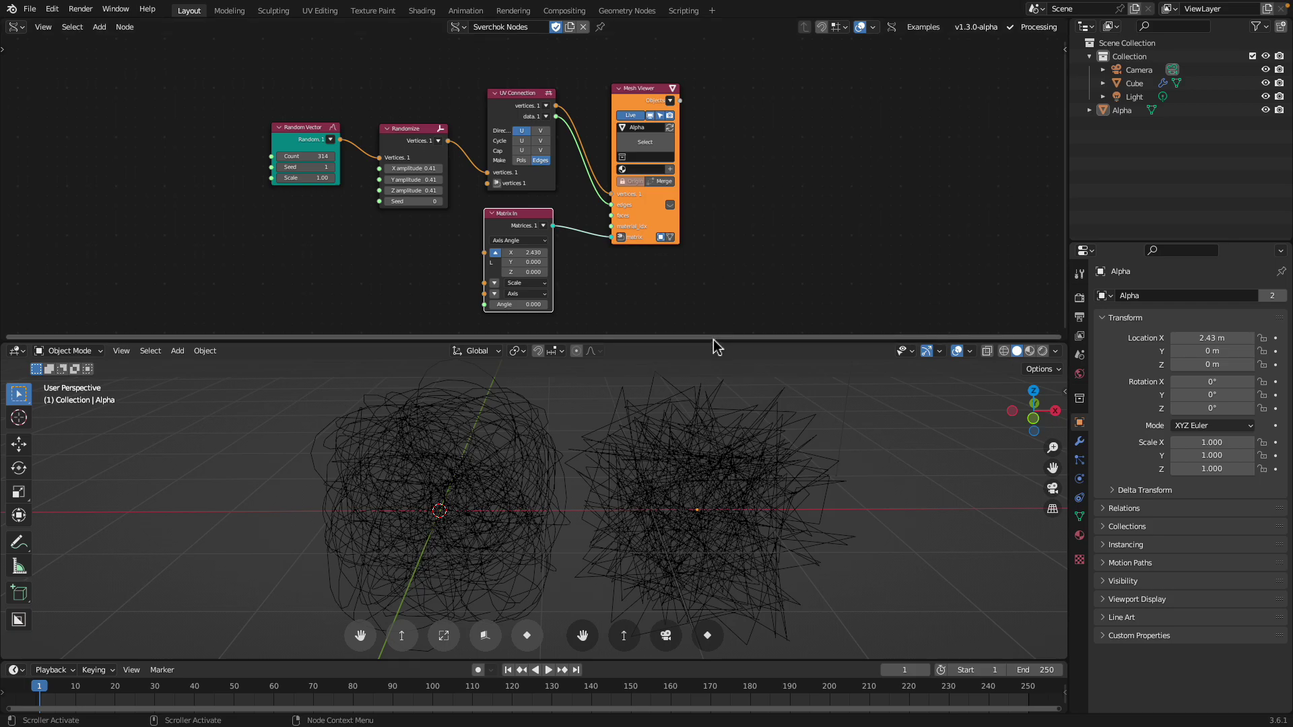
# Box-select the curved and straight-edged objects together to compare them, and clear the selection
pyautogui.moveTo(718, 344); pyautogui.dragTo(717, 350)
pyautogui.scroll(1, 714, 325)
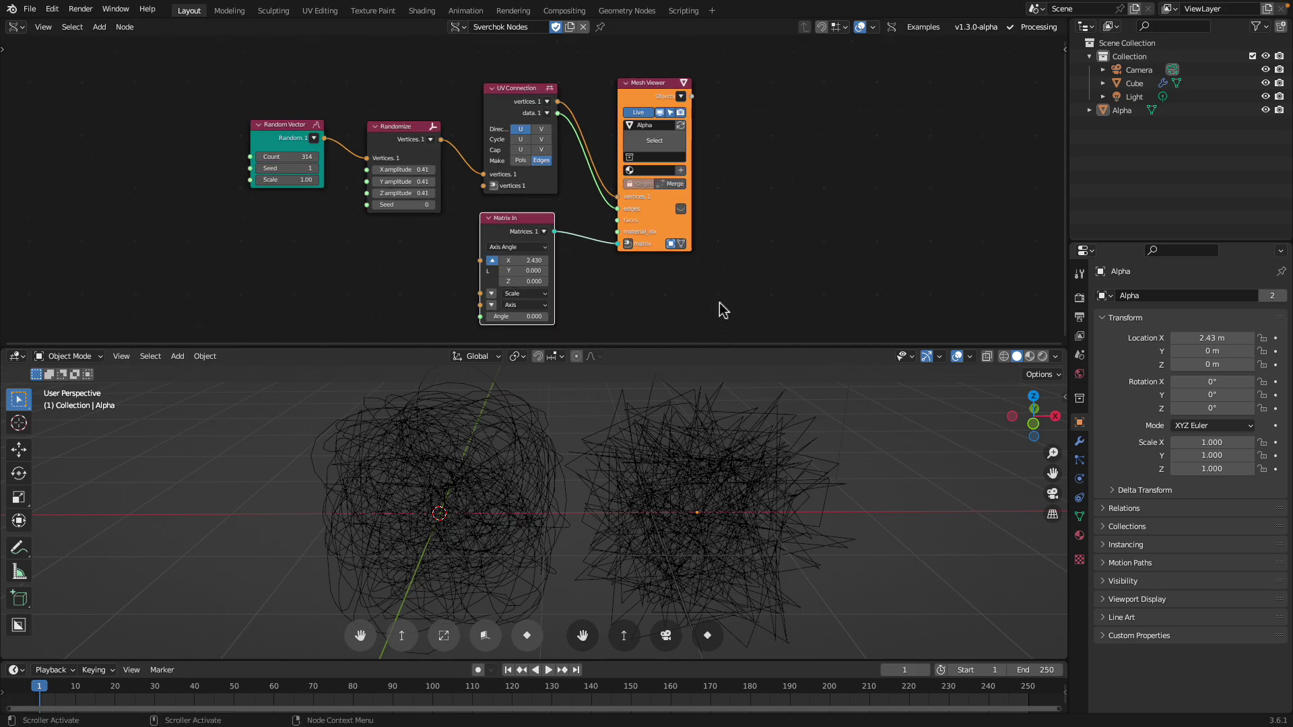
pyautogui.moveTo(723, 310); pyautogui.dragTo(745, 295, button='middle')
pyautogui.moveTo(431, 427); pyautogui.dragTo(652, 471)
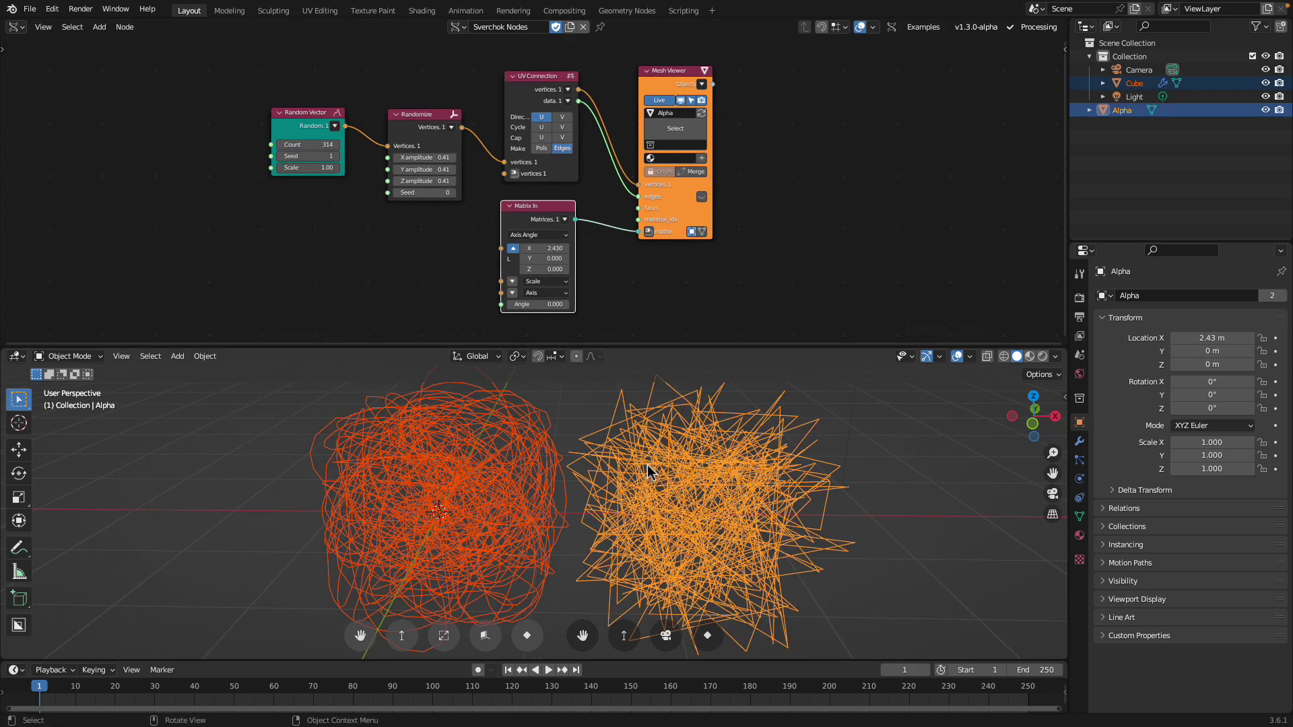
pyautogui.click(584, 410)
pyautogui.scroll(-1, 667, 326)
pyautogui.moveTo(669, 328); pyautogui.dragTo(658, 322, button='middle')
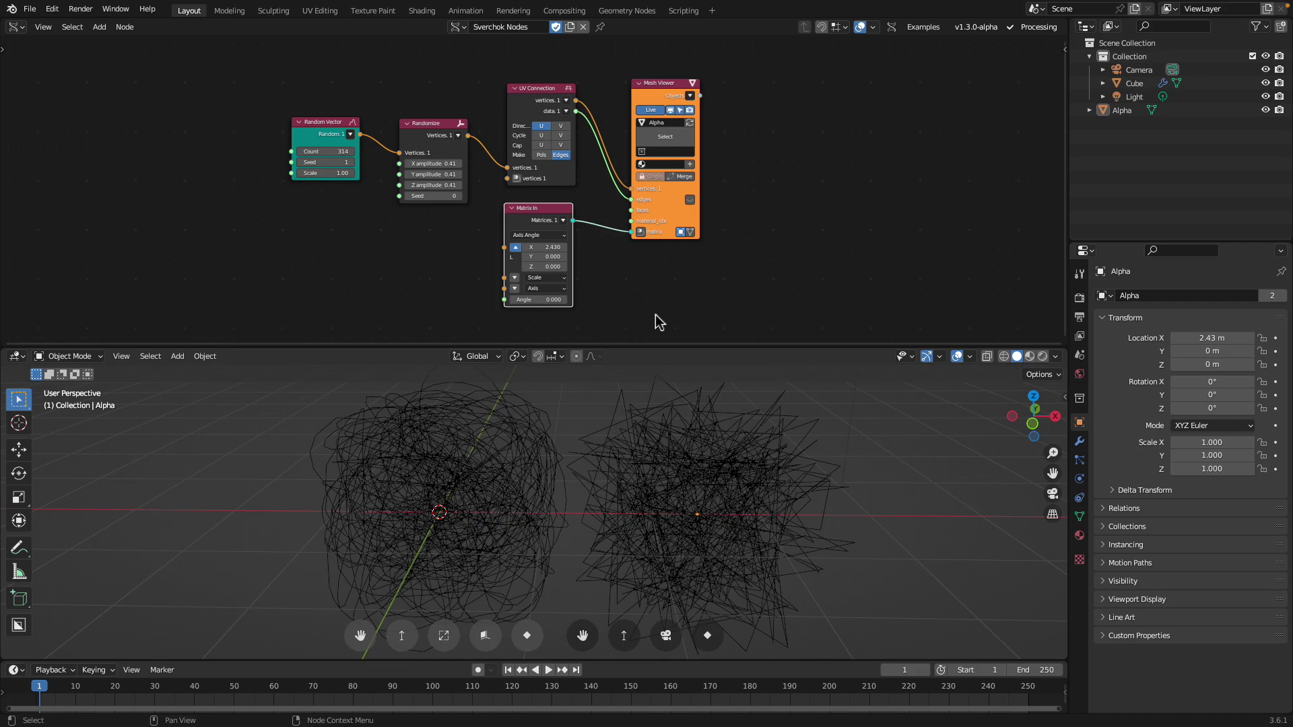
# Switch to the browser and review the YouTube lightning tutorial page about Shortest Edge Path nodes
pyautogui.hotkey('ctrl', 'Left')
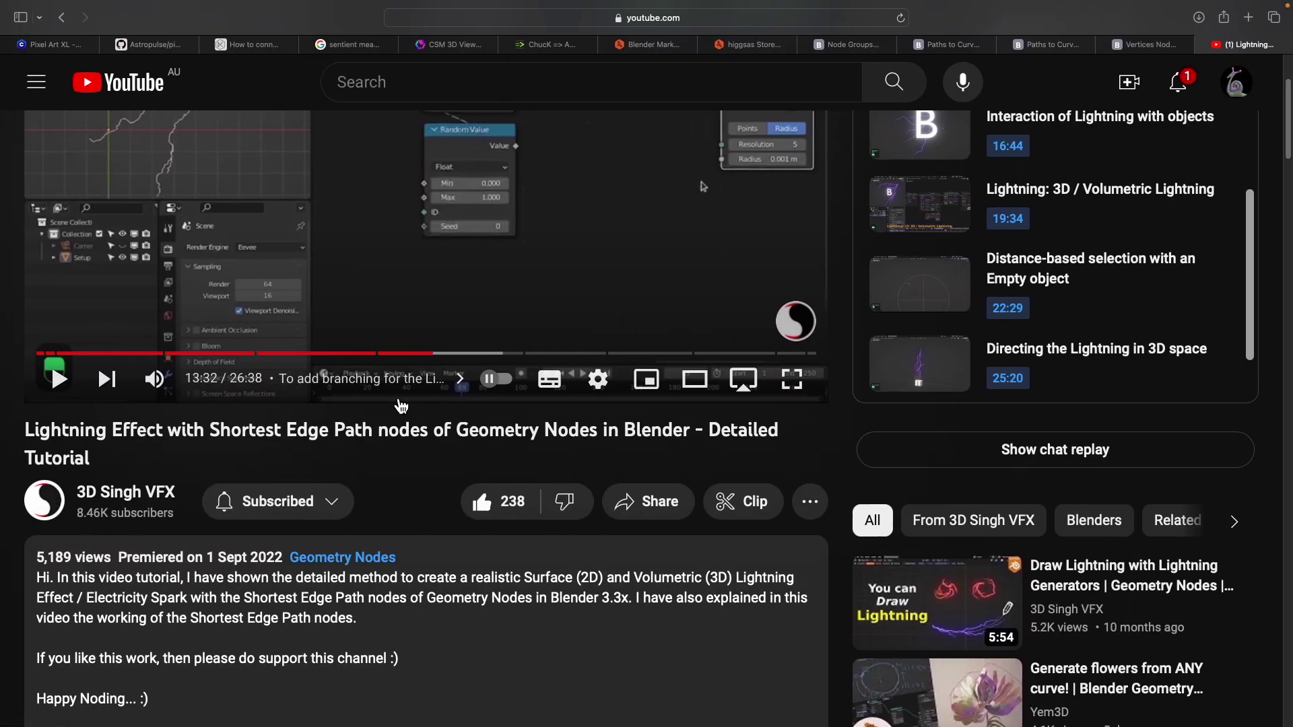
pyautogui.scroll(-3, 429, 382)
pyautogui.scroll(3, 429, 381)
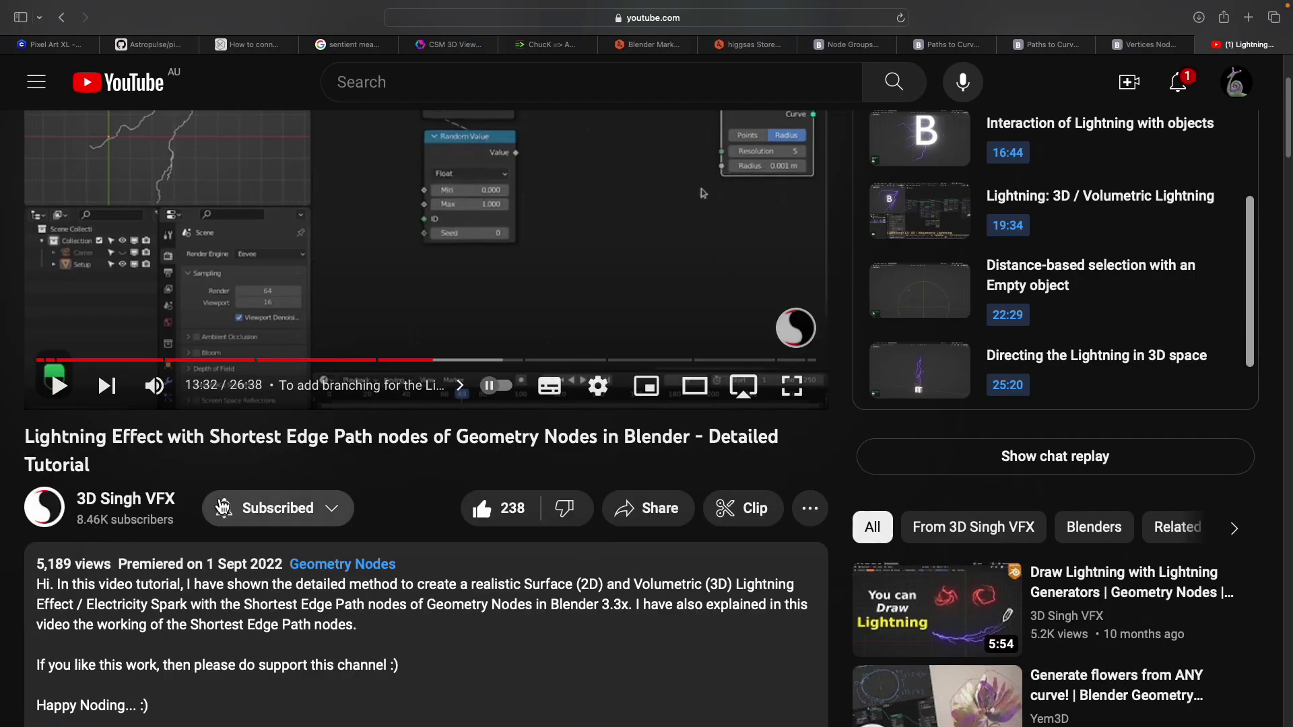
pyautogui.scroll(3, 338, 390)
pyautogui.moveTo(434, 448); pyautogui.dragTo(501, 448)
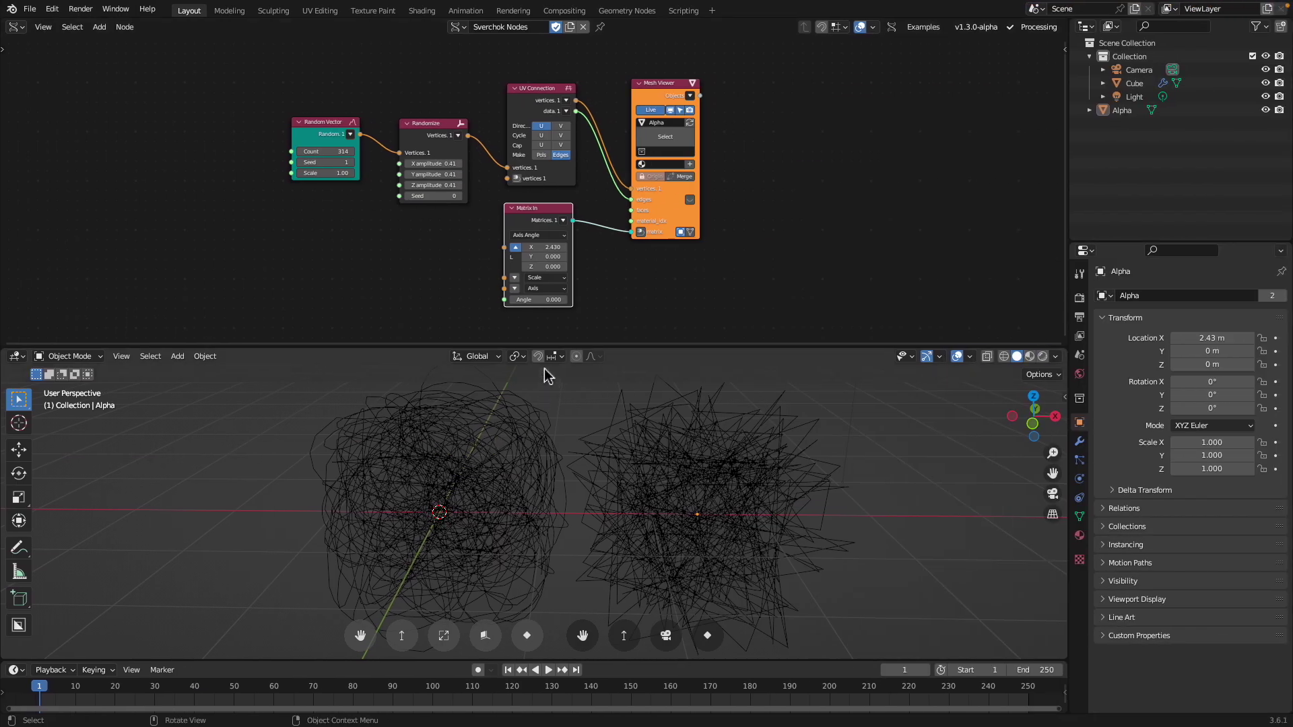
# Return to Blender, select the curved Cube object and enlarge the 3D viewport below the node editor
pyautogui.moveTo(386, 221)
pyautogui.keyDown('ctrl'); pyautogui.mouseDown(button='middle')
pyautogui.moveTo(347, 221)
pyautogui.moveTo(405, 210)
pyautogui.mouseUp(button='middle'); pyautogui.keyUp('ctrl')
pyautogui.scroll(-2, 420, 214)
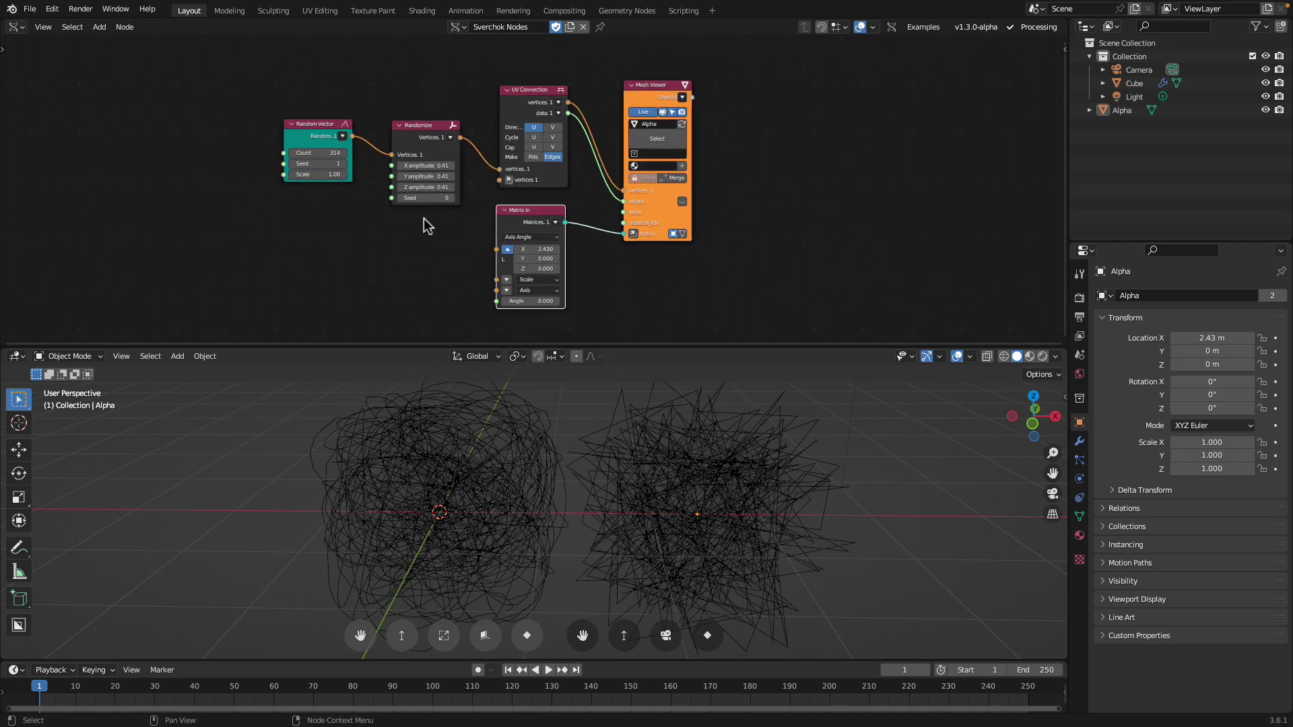
pyautogui.scroll(1, 426, 217)
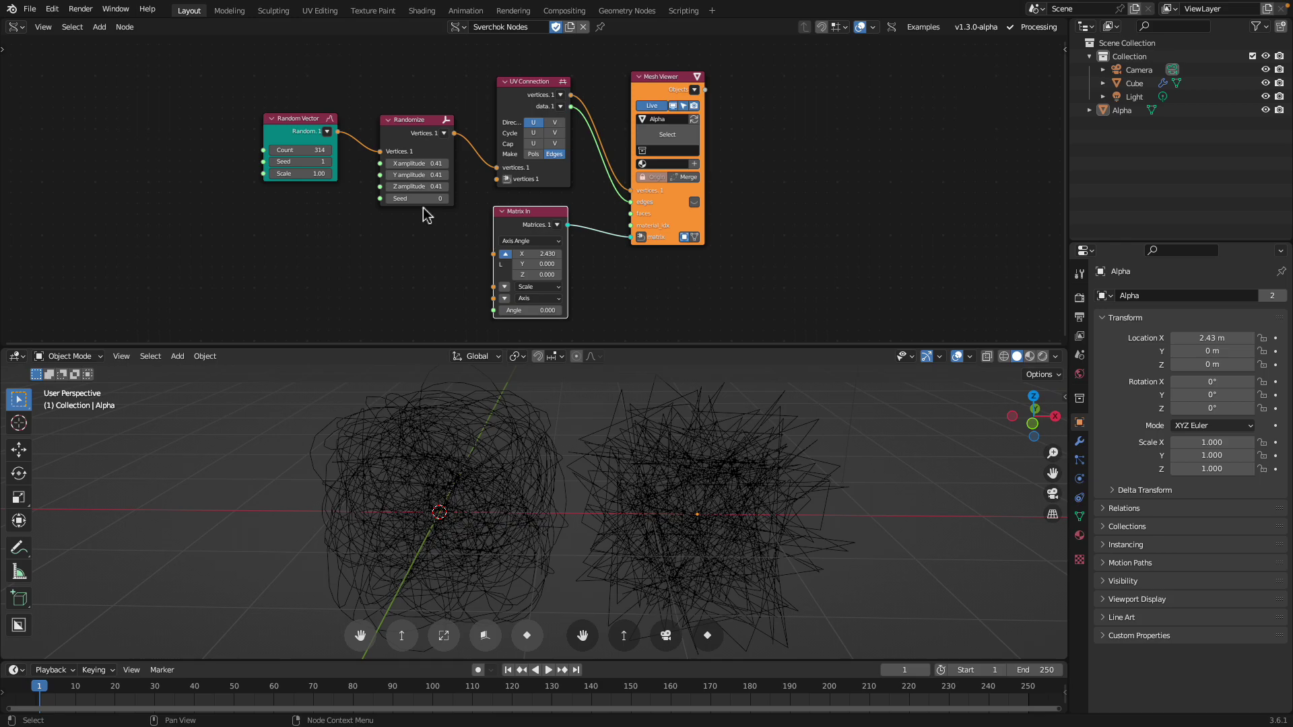
pyautogui.moveTo(537, 458); pyautogui.dragTo(513, 469, button='middle')
pyautogui.moveTo(514, 470); pyautogui.dragTo(537, 476)
pyautogui.moveTo(537, 477); pyautogui.dragTo(578, 480, button='middle')
pyautogui.moveTo(658, 349); pyautogui.dragTo(658, 320)
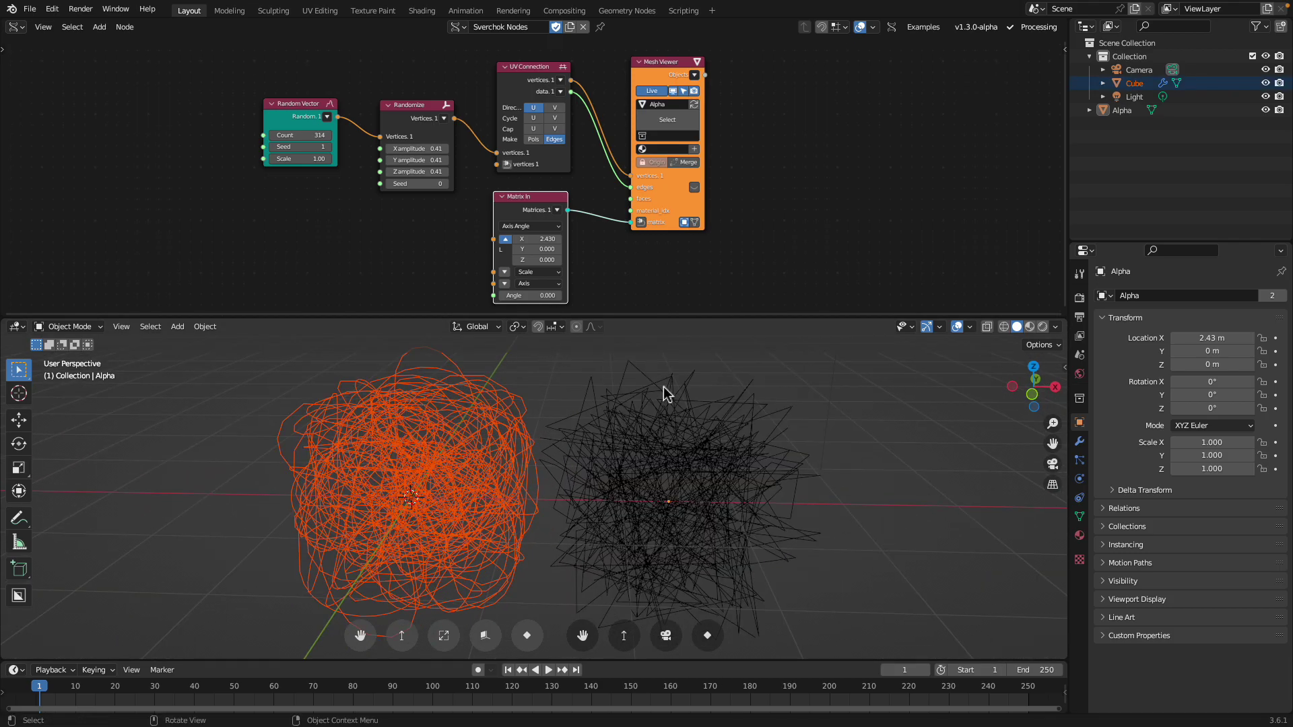
# Compare the straight-edged Alpha object with the curved one, leaving Alpha selected
pyautogui.click(701, 382)
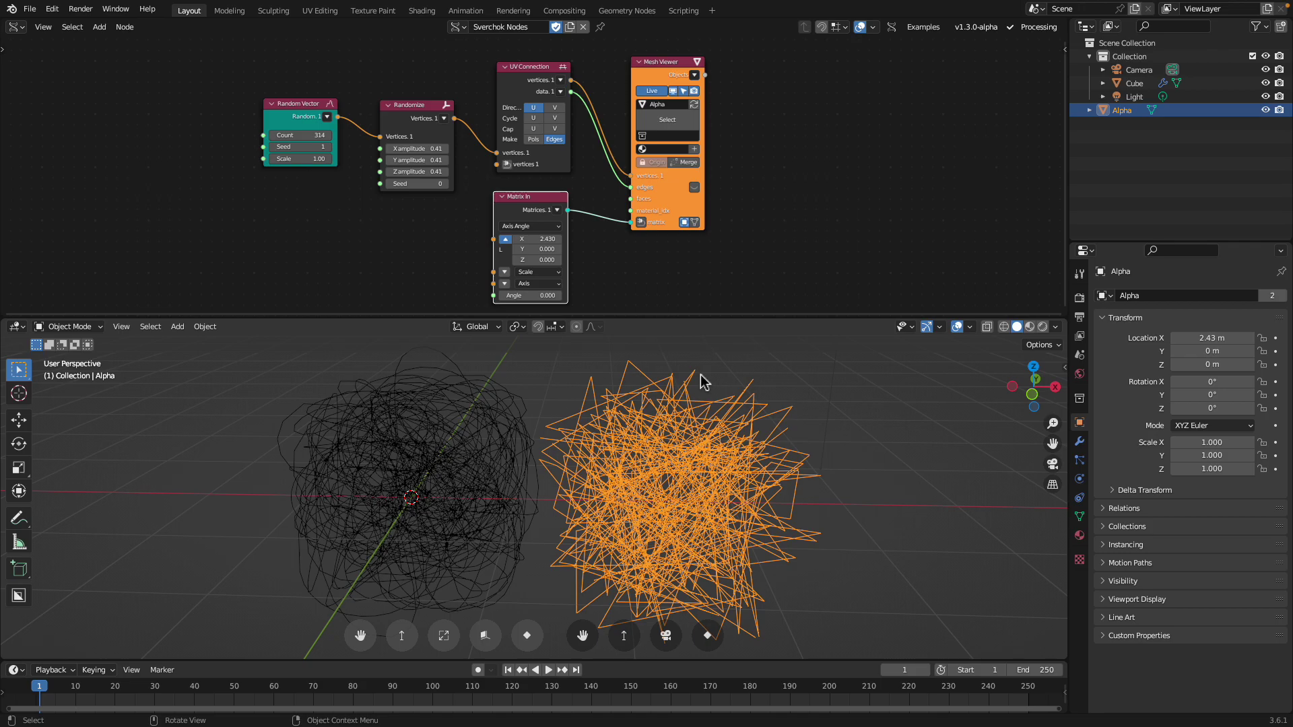
pyautogui.click(582, 374)
pyautogui.scroll(-2, 665, 261)
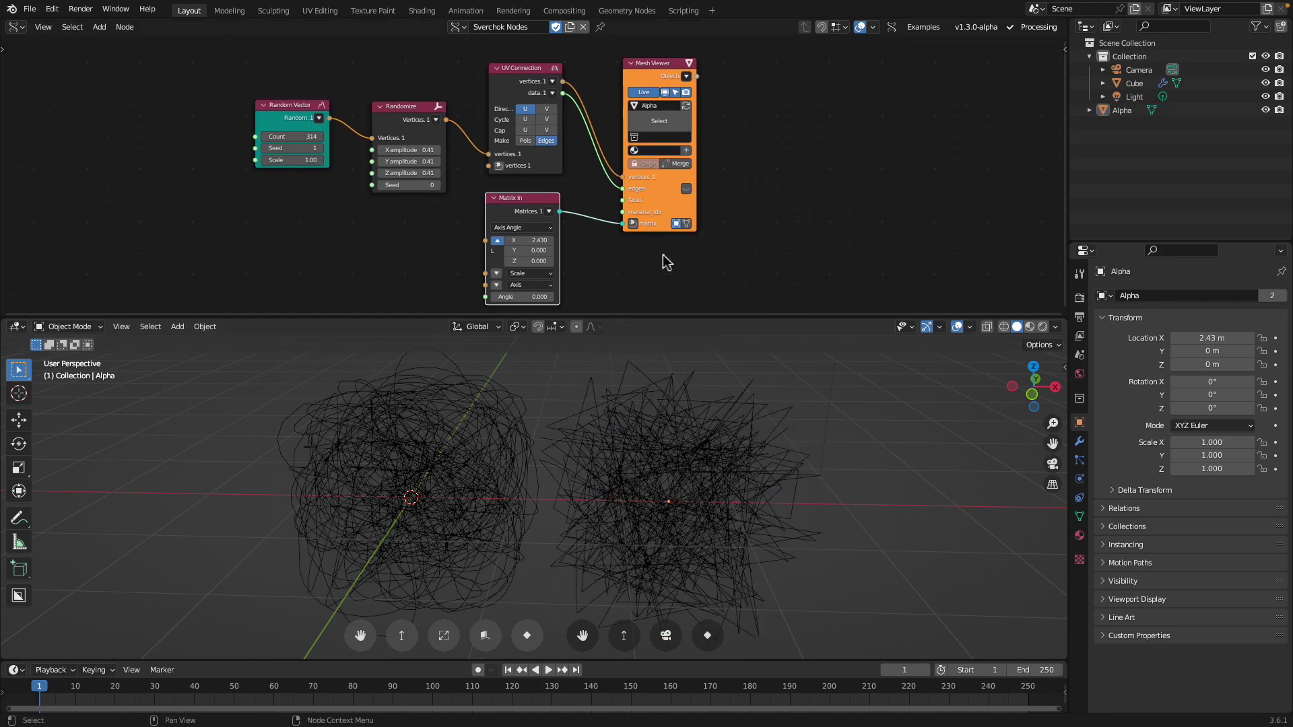
pyautogui.scroll(1, 661, 256)
pyautogui.moveTo(482, 455); pyautogui.dragTo(469, 449, button='middle')
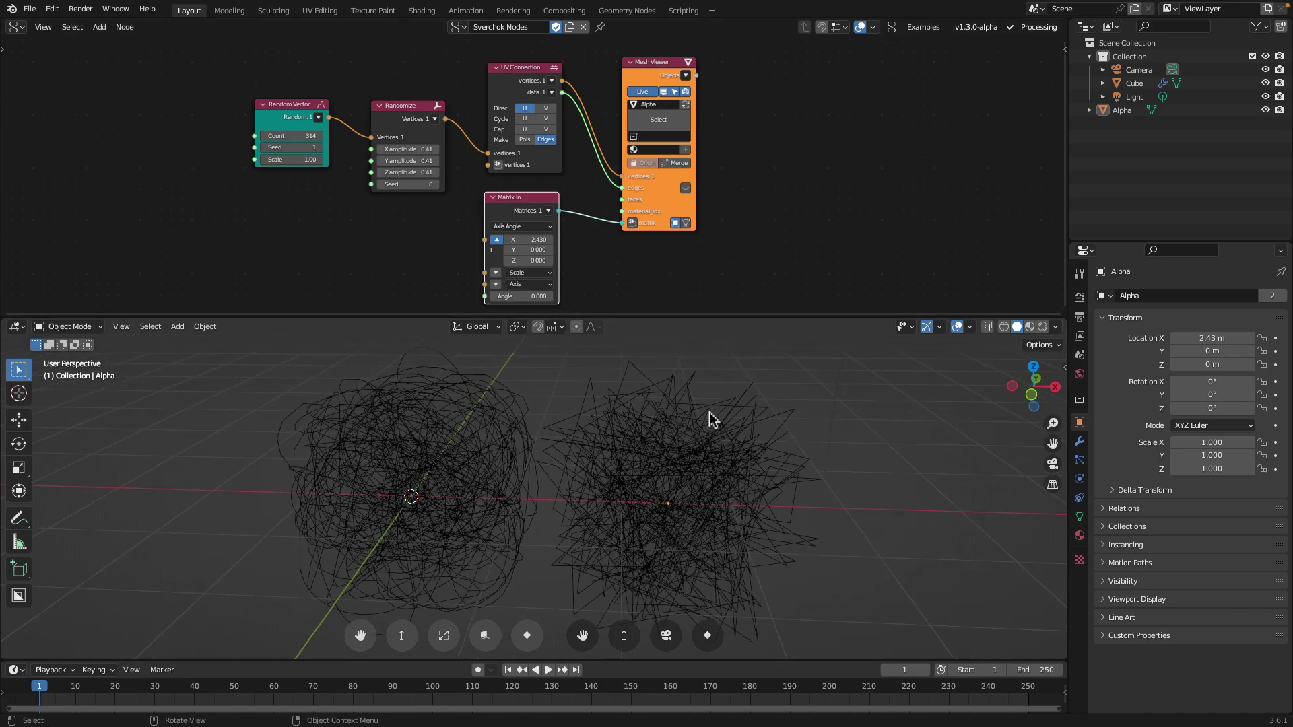
pyautogui.click(755, 404)
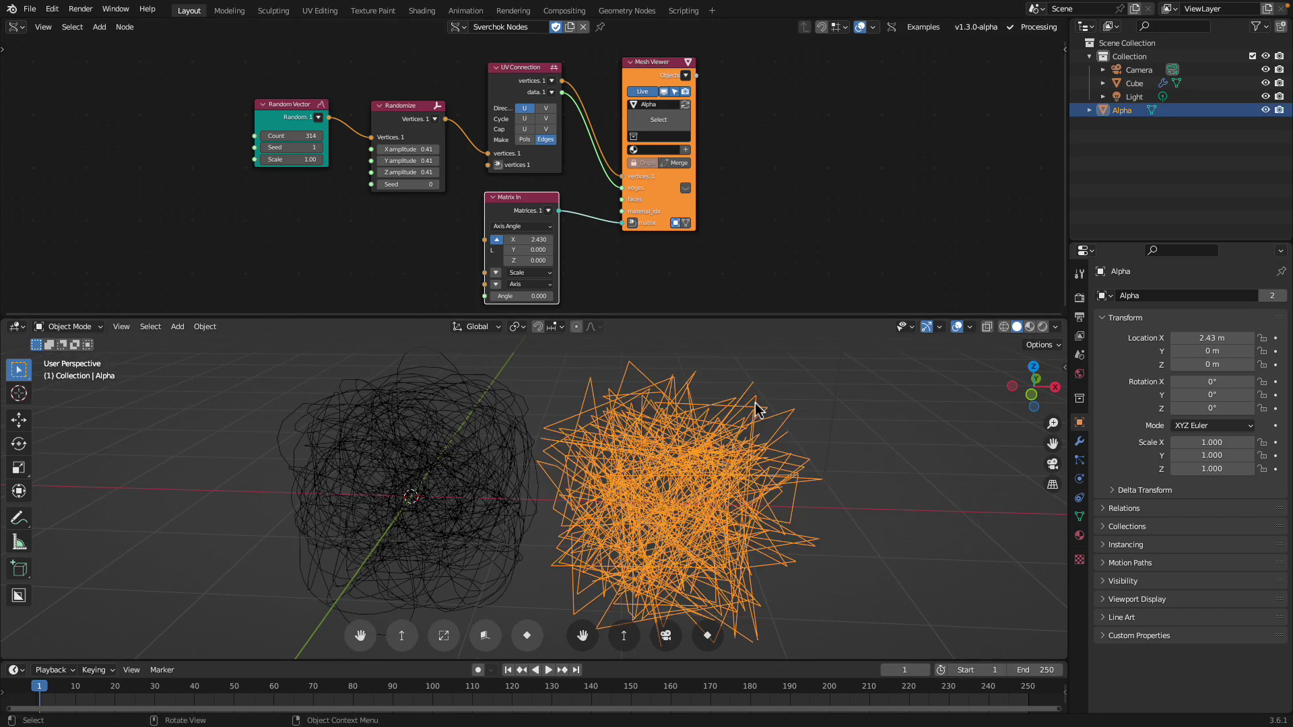